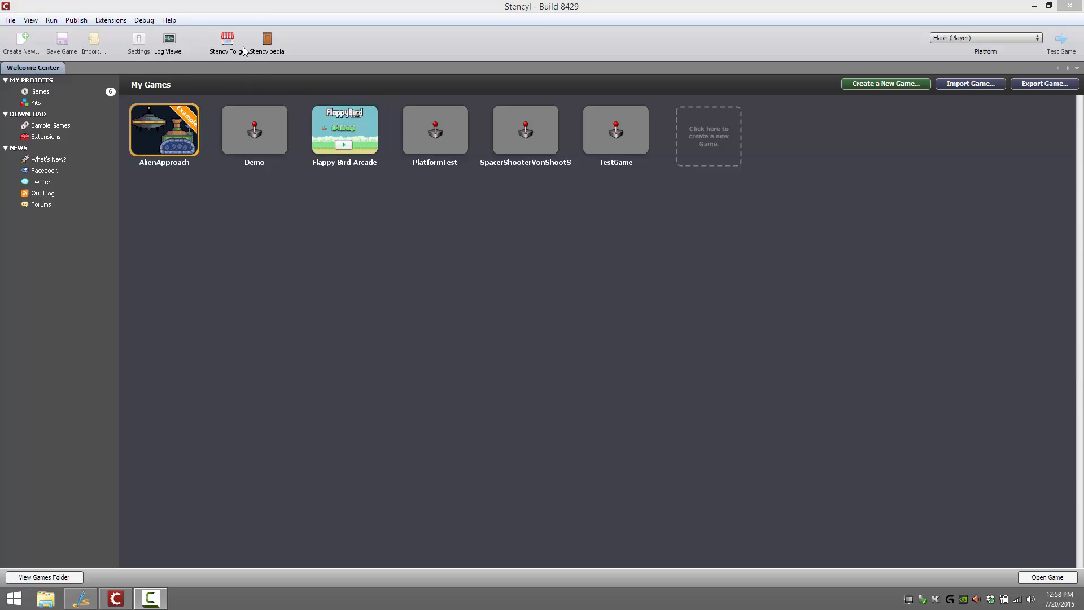
Open the Flappy Bird Arcade game and review its web, Stencyl, desktop and mobile publishing options
{"action": "double_click", "coordinate": [342, 132]}
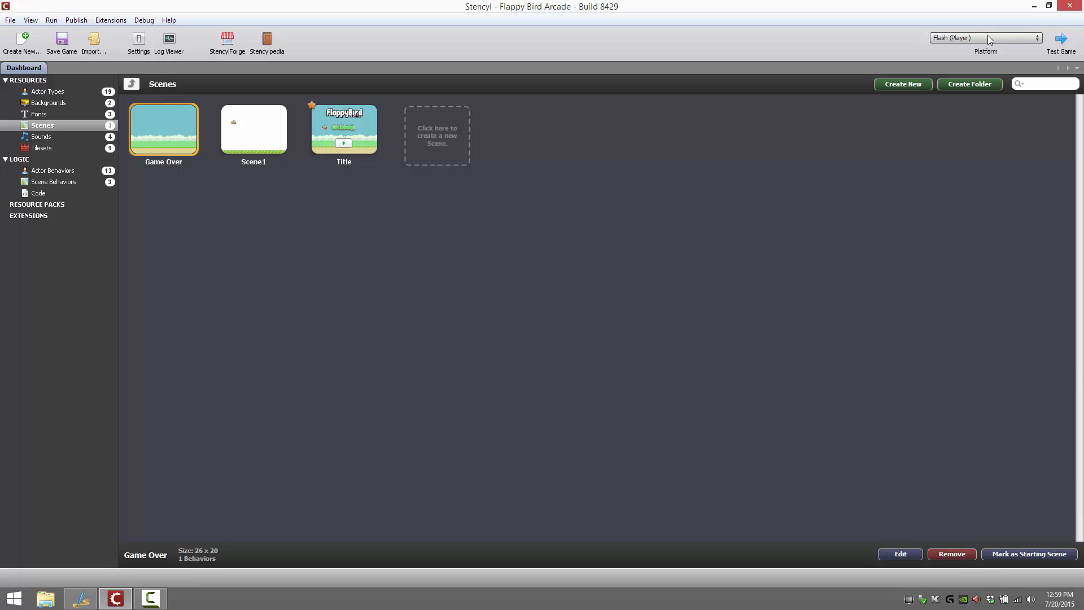
{"action": "left_click", "coordinate": [76, 20]}
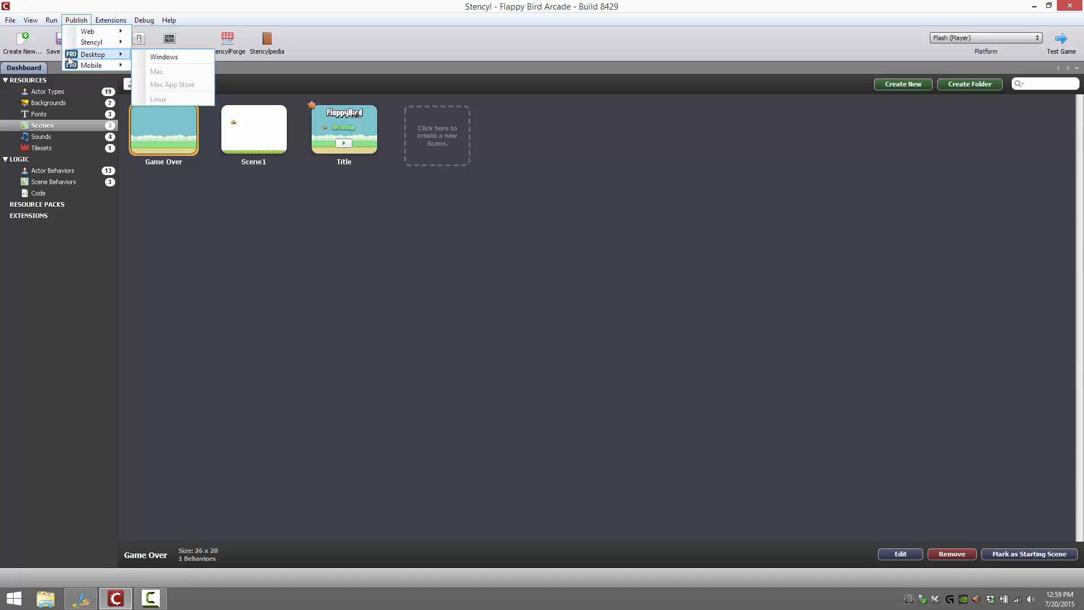
{"action": "mouse_move", "coordinate": [88, 46]}
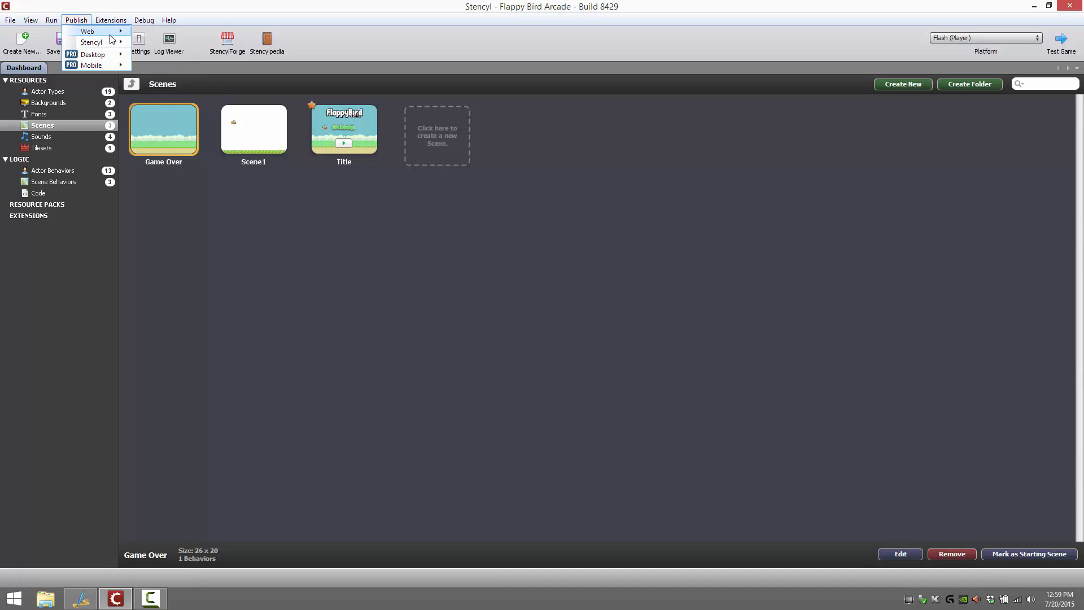
{"action": "mouse_move", "coordinate": [116, 33]}
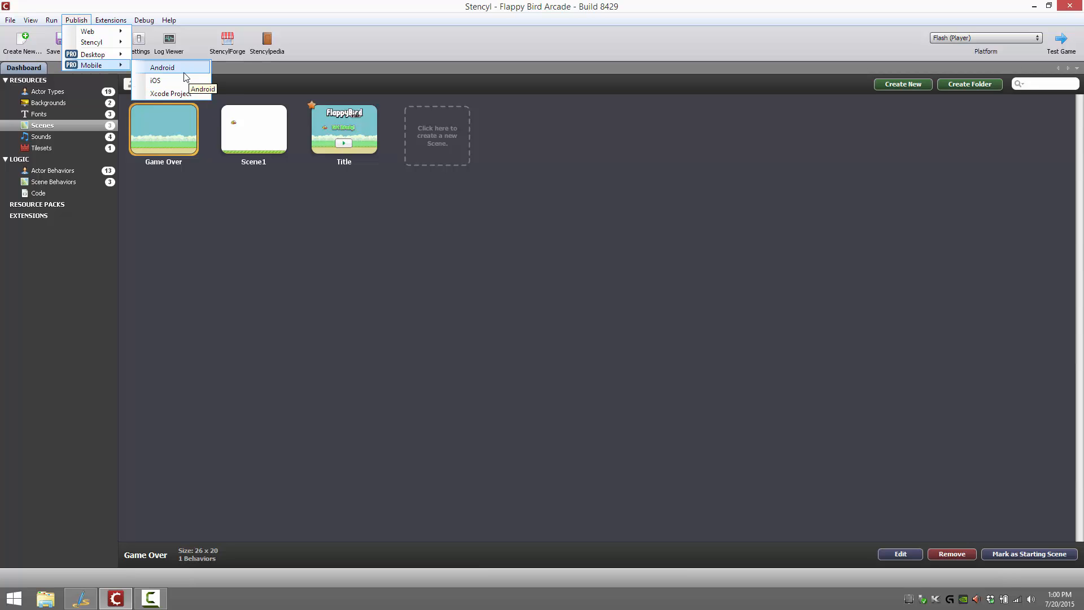
{"action": "left_click", "coordinate": [404, 252]}
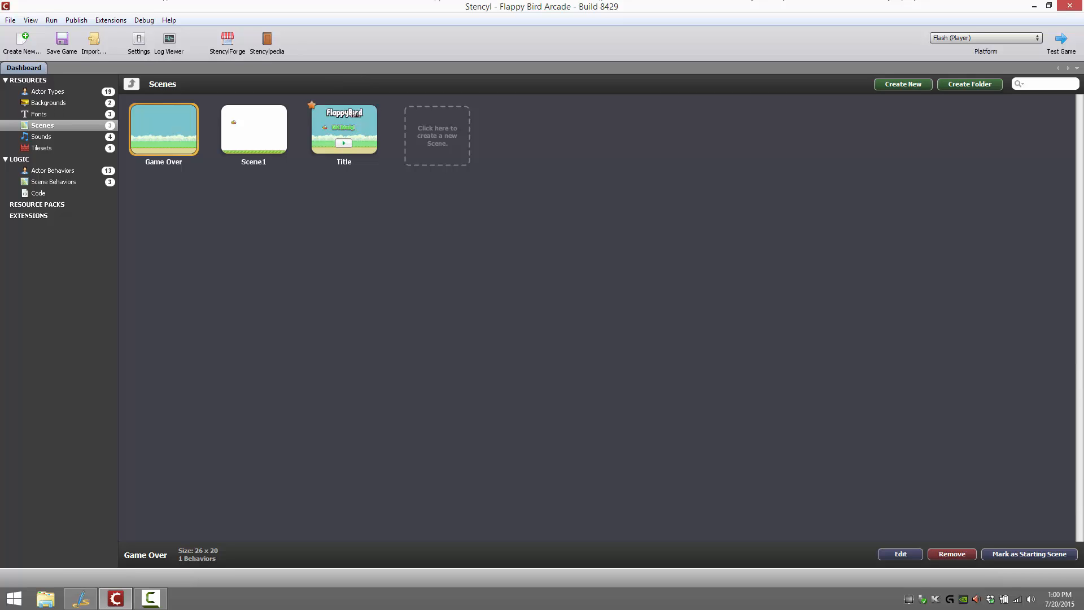
Launch a test of the game with Flash (Player) as the platform and place the player window mid-screen
{"action": "key", "text": "F10"}
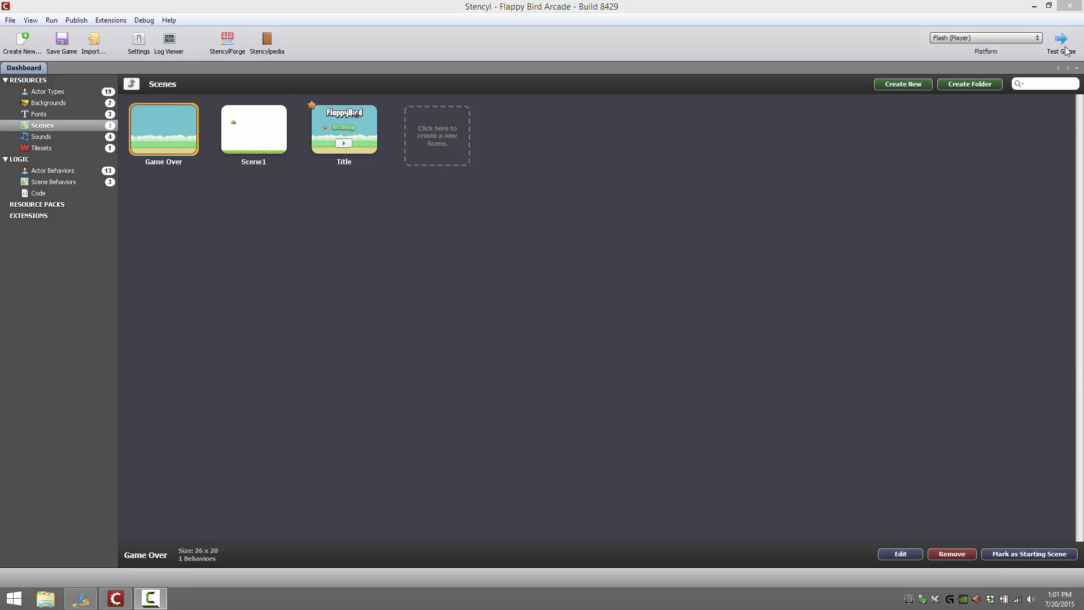
{"action": "left_click", "coordinate": [1031, 40]}
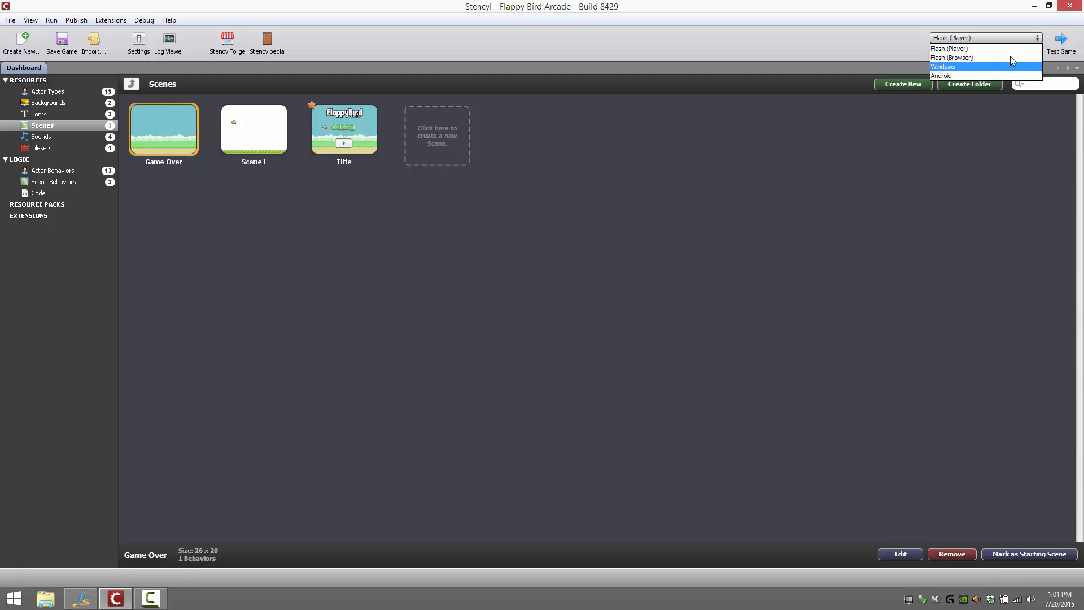
{"action": "left_click", "coordinate": [972, 49]}
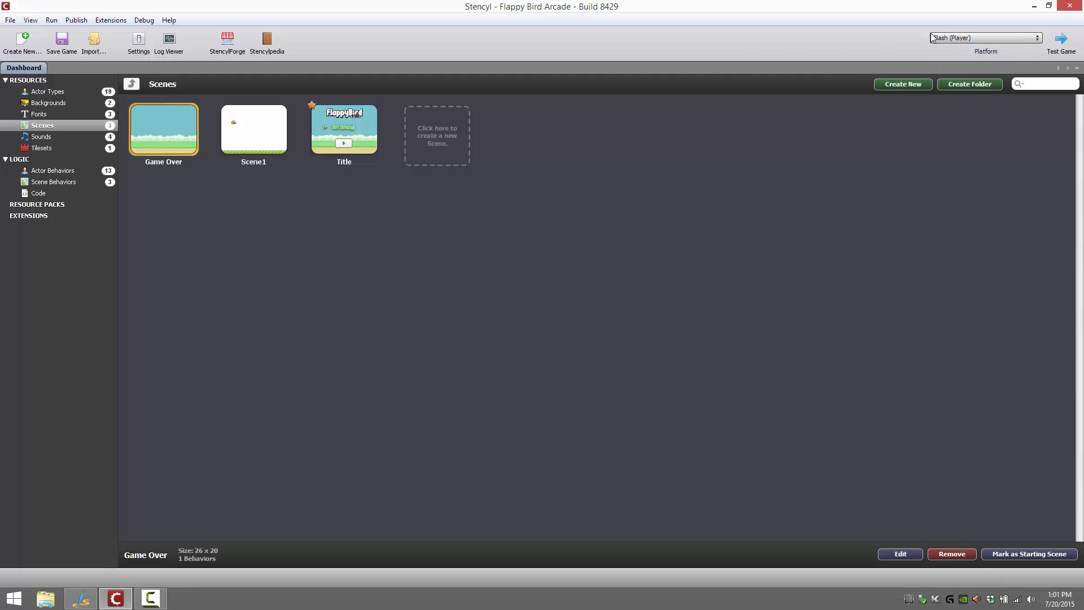
{"action": "left_click", "coordinate": [1063, 43]}
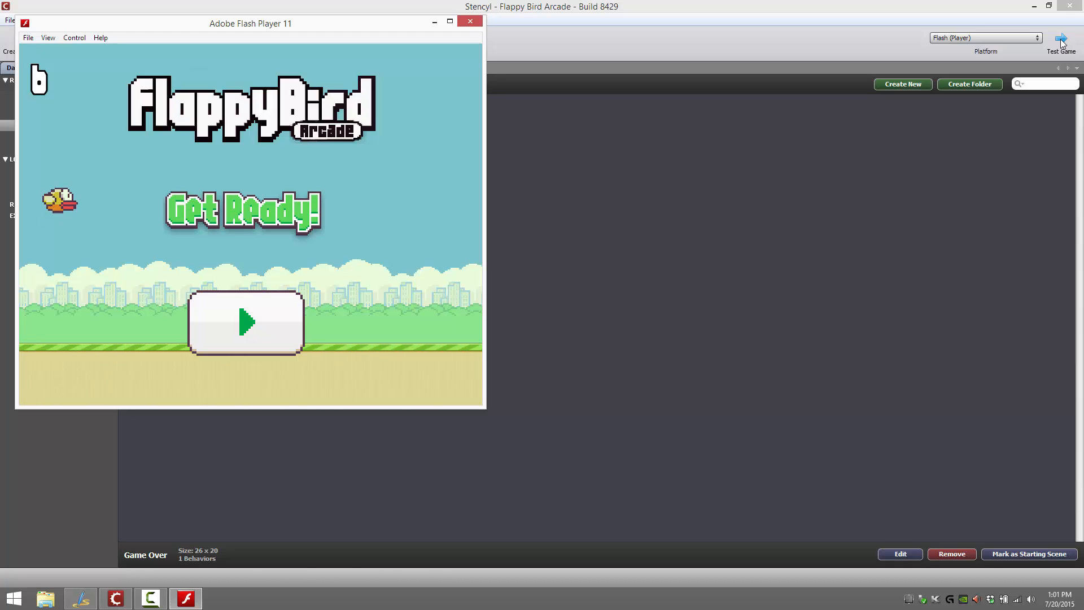
{"action": "left_click_drag", "start_coordinate": [333, 28], "coordinate": [643, 63]}
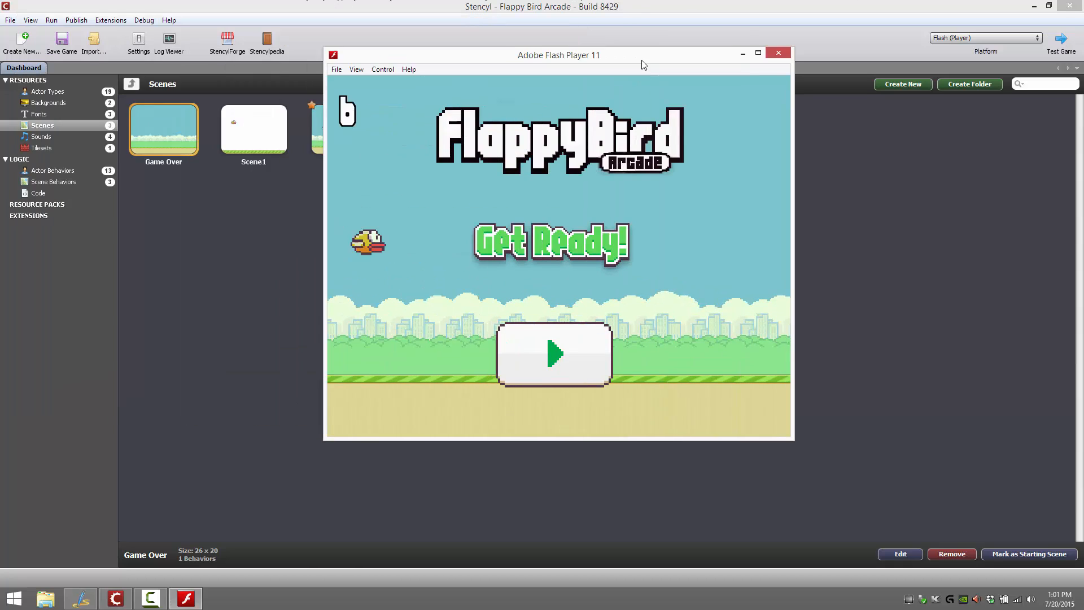
Play one round of the game from the title screen to game over, flapping between the pipes, and close the player
{"action": "left_click", "coordinate": [583, 363]}
{"action": "left_click", "coordinate": [538, 328]}
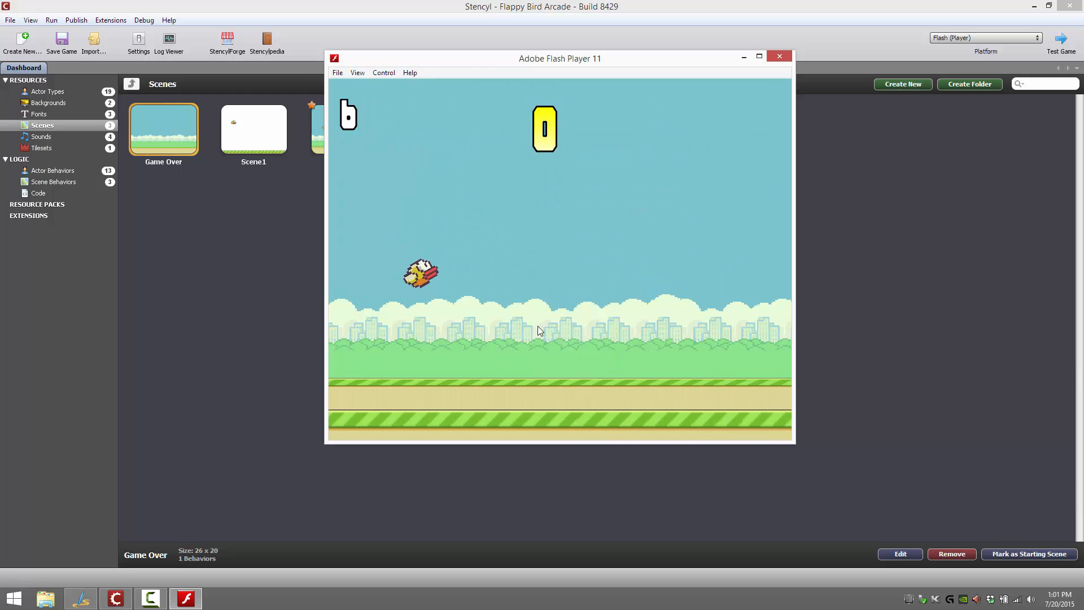
{"action": "left_click", "coordinate": [537, 326]}
{"action": "left_click", "coordinate": [535, 325]}
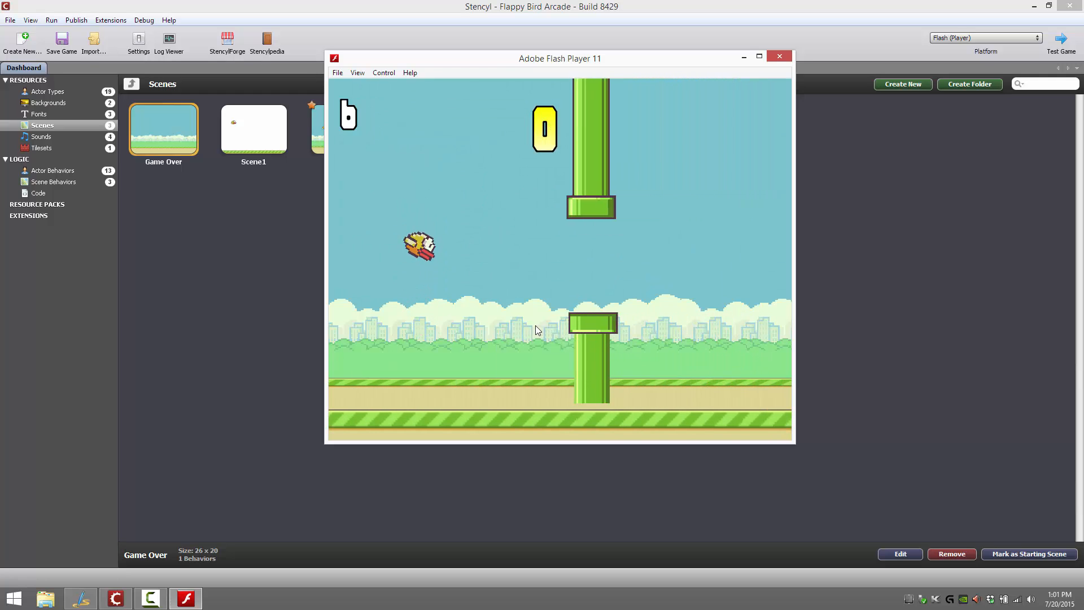
{"action": "left_click", "coordinate": [533, 324]}
{"action": "left_click", "coordinate": [532, 325]}
{"action": "left_click", "coordinate": [533, 325]}
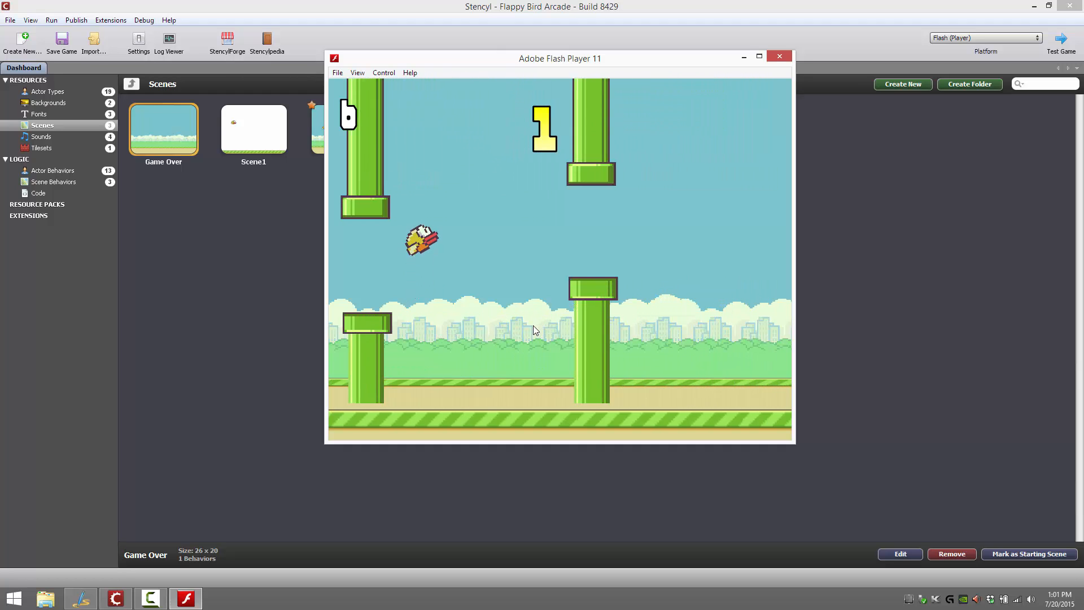
{"action": "left_click", "coordinate": [533, 325]}
{"action": "left_click", "coordinate": [531, 325]}
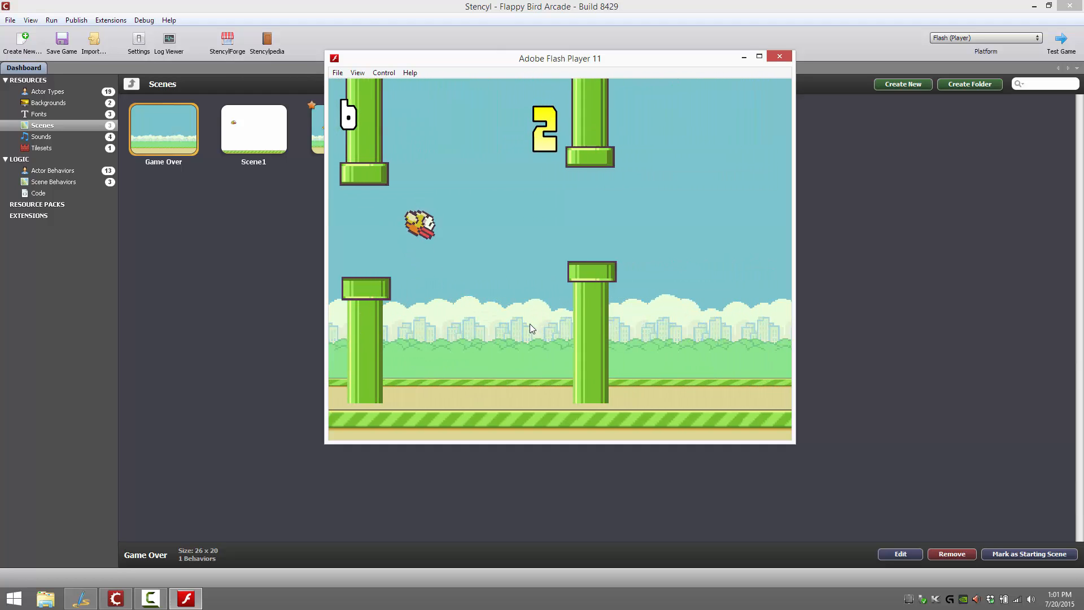
{"action": "left_click", "coordinate": [529, 324]}
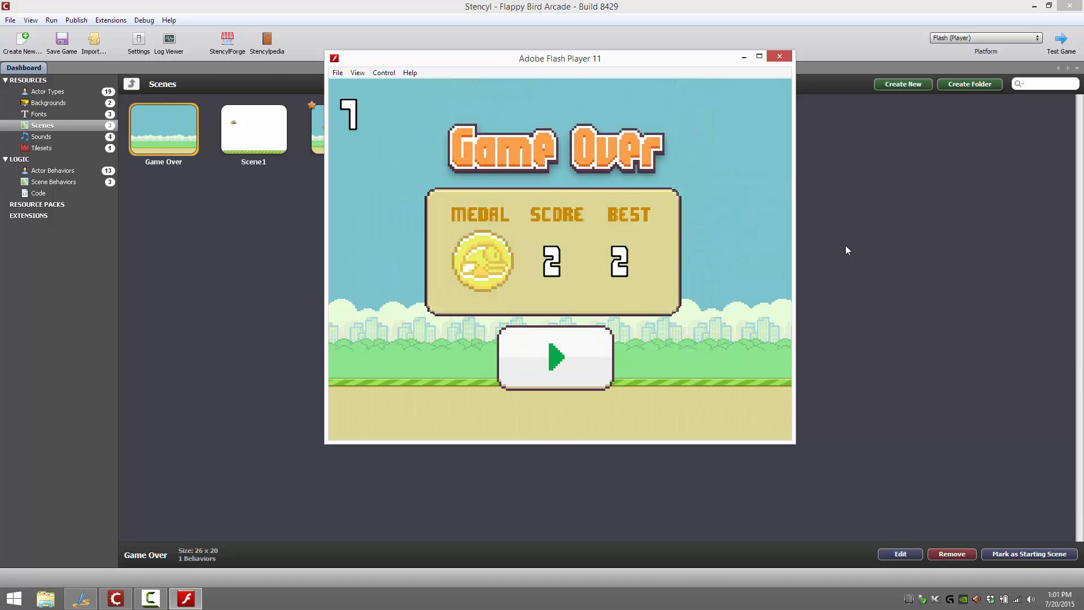
{"action": "left_click", "coordinate": [780, 56]}
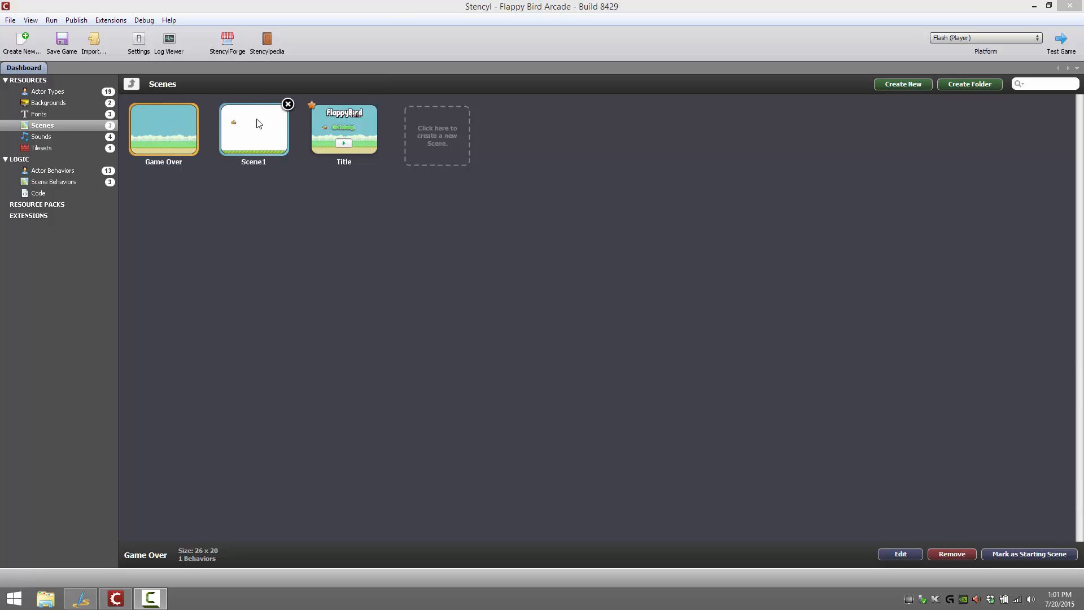
Open the Title scene for editing and check the Inspector before returning to the tile palette
{"action": "double_click", "coordinate": [346, 133]}
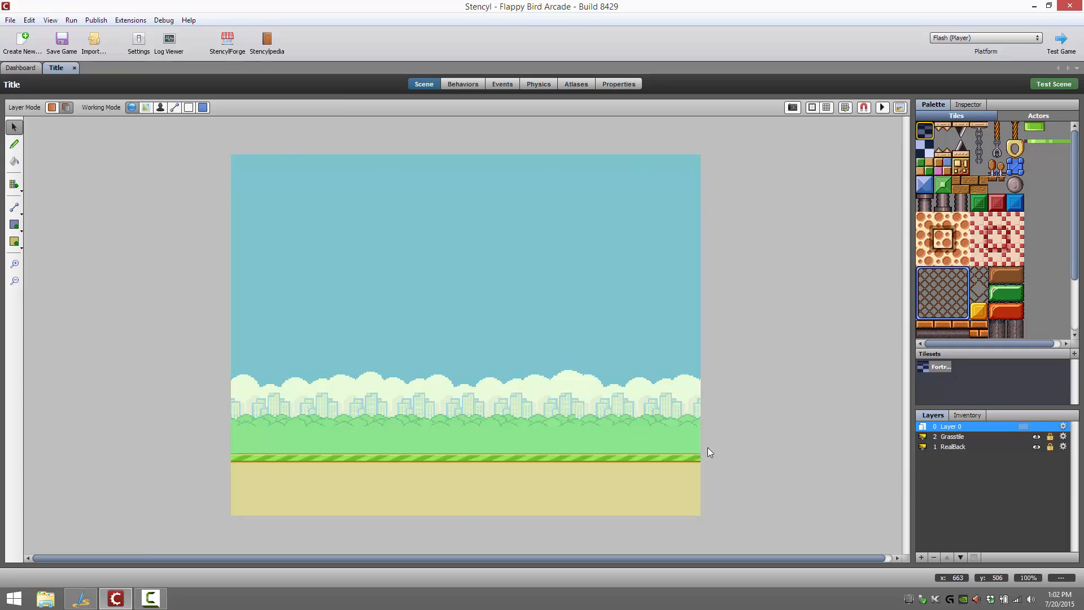
{"action": "left_click", "coordinate": [975, 104]}
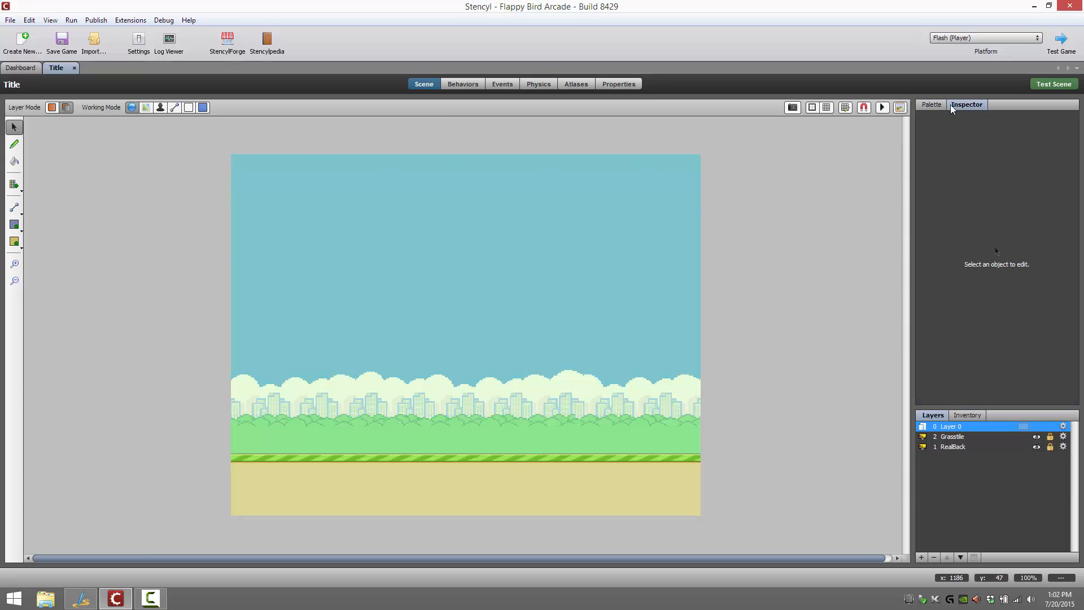
{"action": "left_click", "coordinate": [927, 104]}
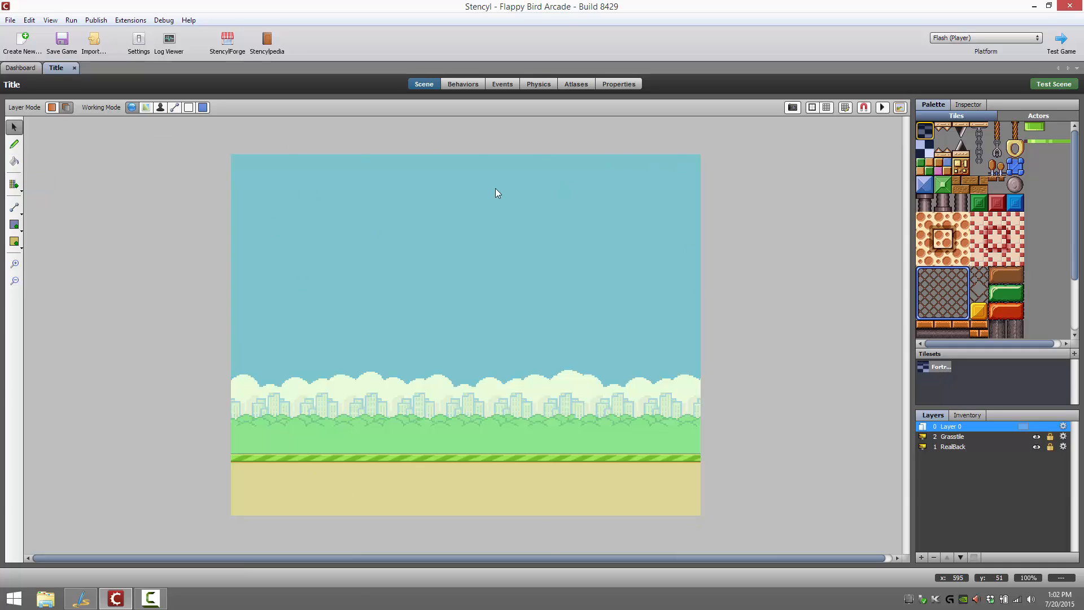
Examine the scene editing tools, including the pencil, the row and column commands and the region shapes
{"action": "left_click", "coordinate": [16, 145]}
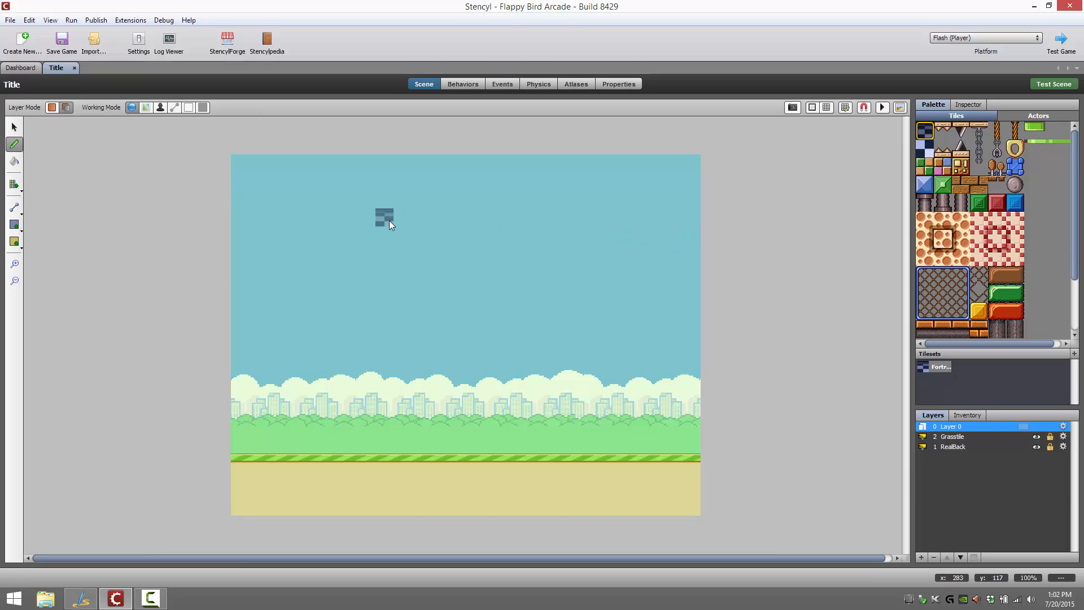
{"action": "left_click", "coordinate": [13, 191]}
{"action": "left_click", "coordinate": [13, 186]}
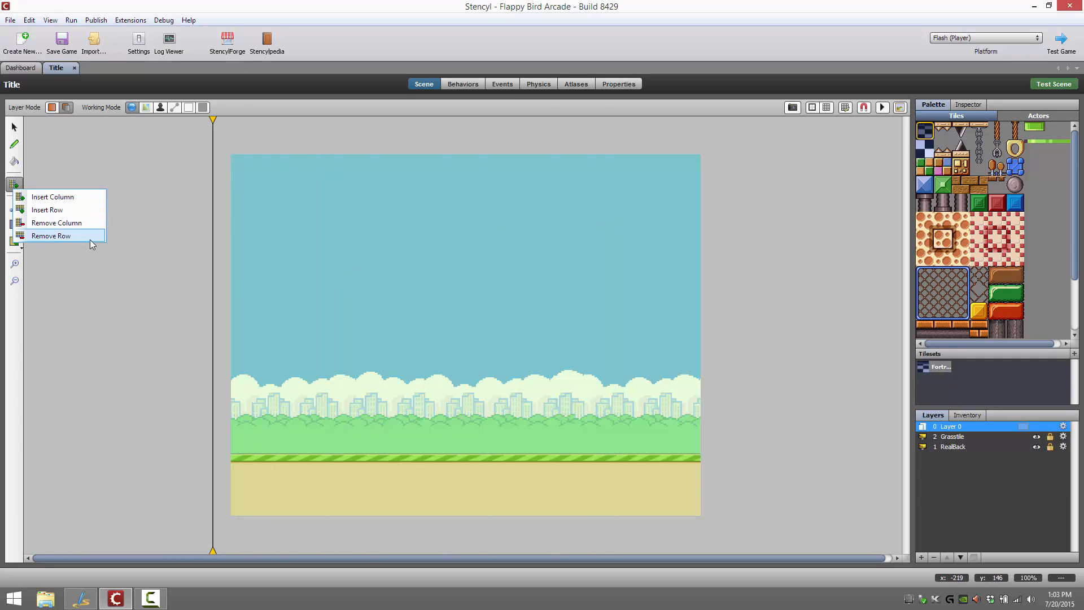
{"action": "left_click", "coordinate": [92, 160]}
{"action": "left_click", "coordinate": [14, 208]}
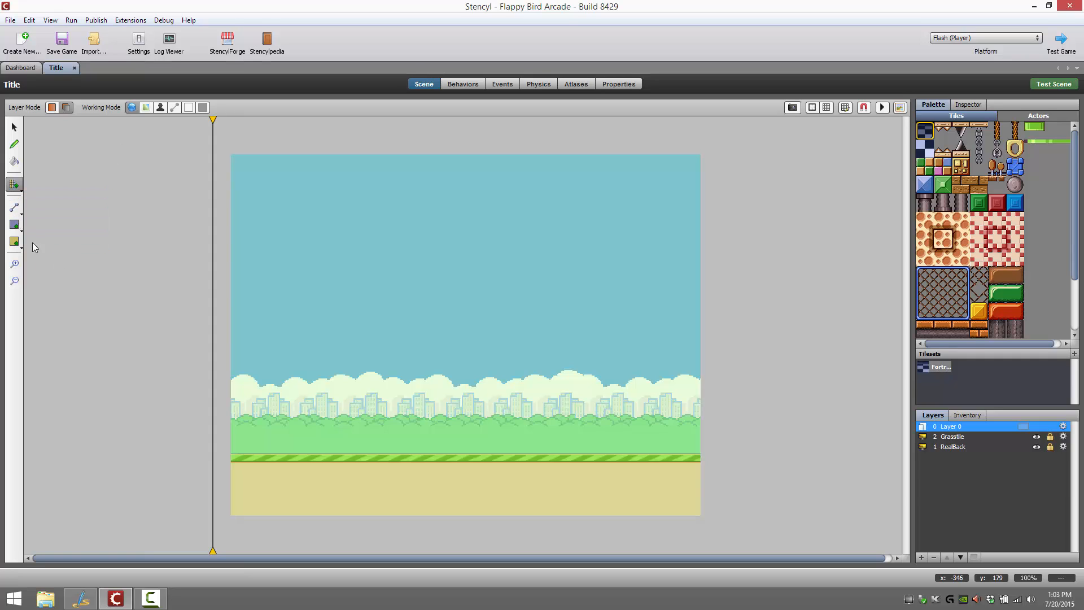
{"action": "left_click", "coordinate": [15, 225]}
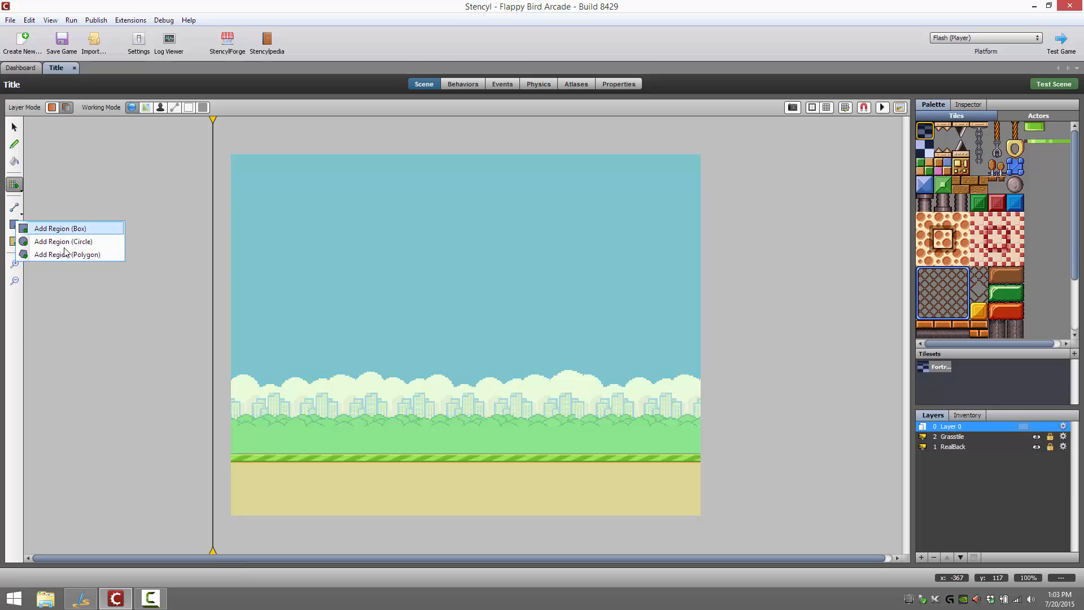
{"action": "left_click", "coordinate": [14, 242]}
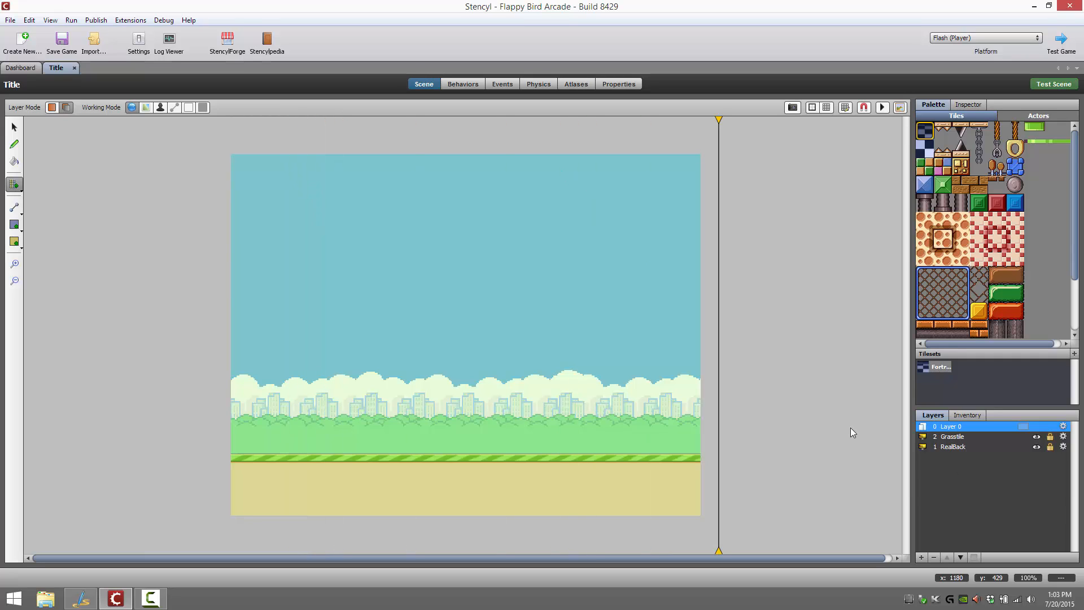
Examine the Grasstile layer's settings and its available blend modes, leaving the blend mode at Normal
{"action": "left_click", "coordinate": [1063, 437]}
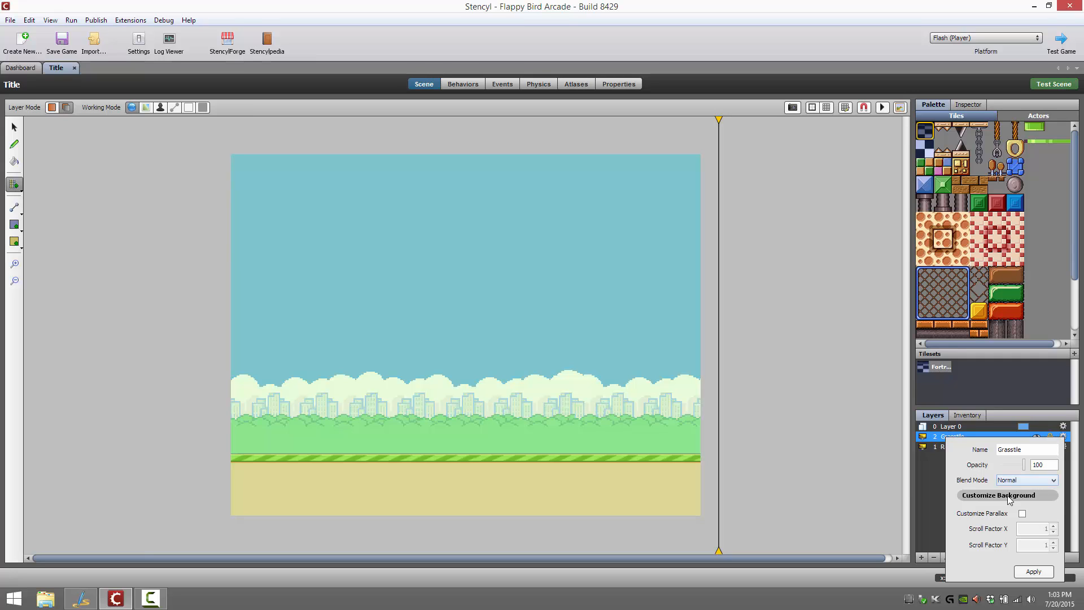
{"action": "left_click", "coordinate": [1038, 480]}
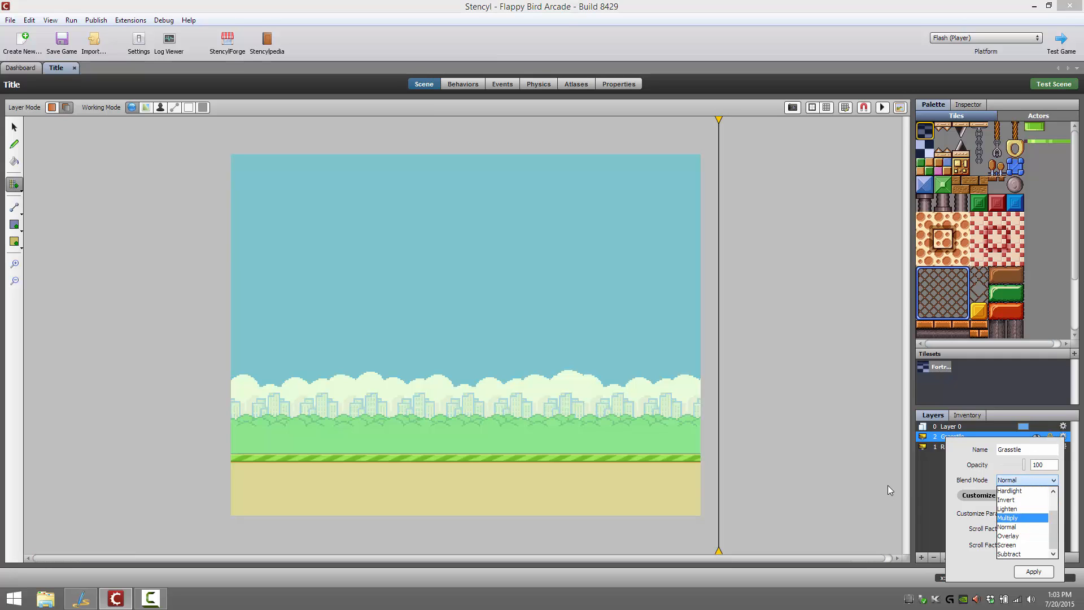
{"action": "left_click", "coordinate": [884, 493]}
{"action": "left_click", "coordinate": [1063, 437]}
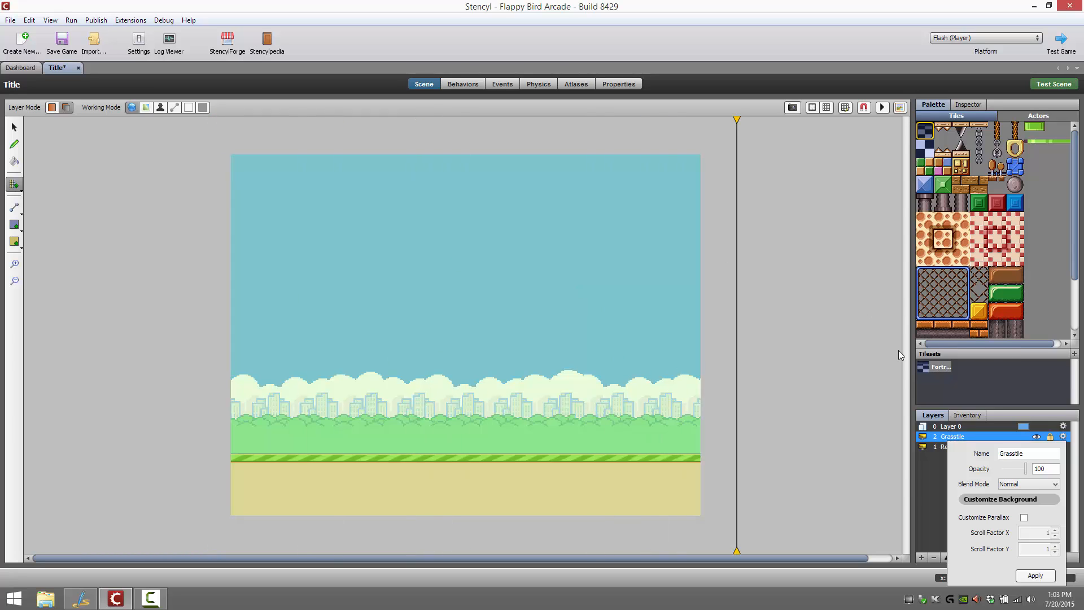
{"action": "left_click", "coordinate": [851, 383]}
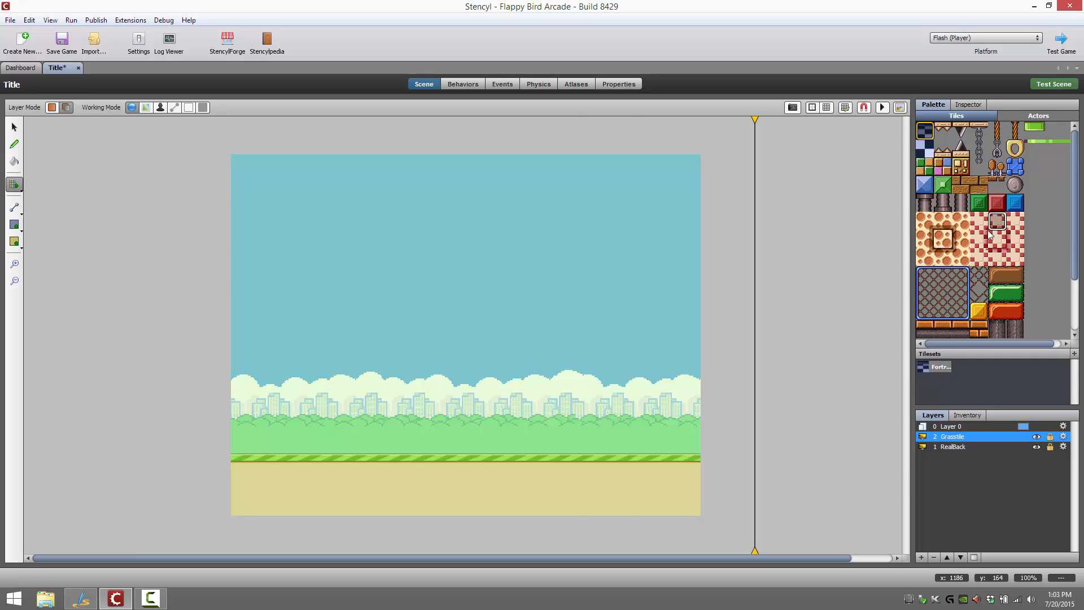
Look through the actors available for the Title scene and close the scene
{"action": "left_click", "coordinate": [1038, 117]}
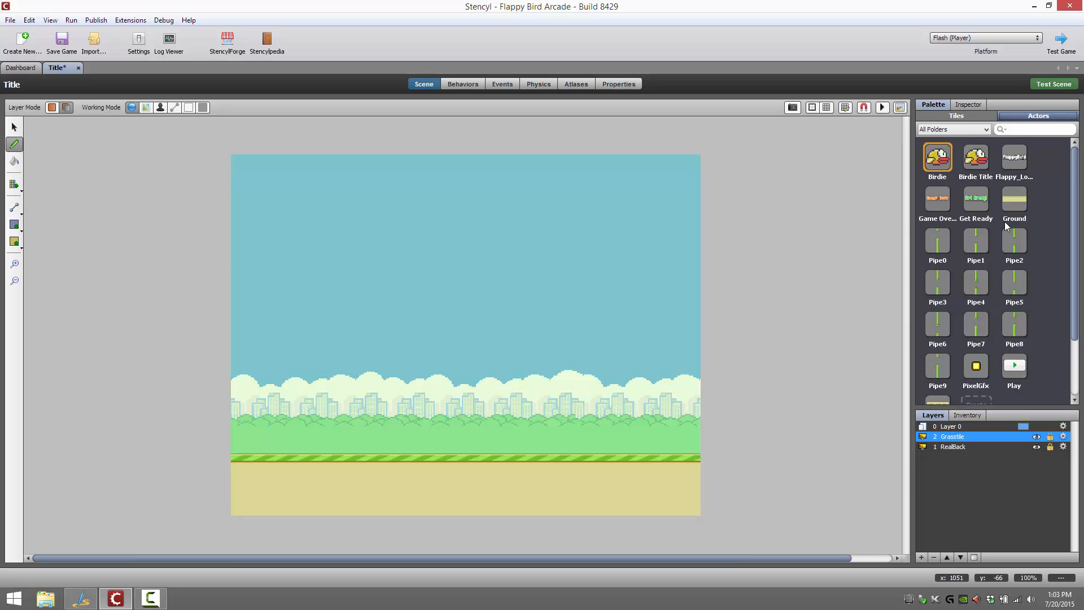
{"action": "scroll", "coordinate": [1011, 344], "scroll_direction": "down", "scroll_amount": 1}
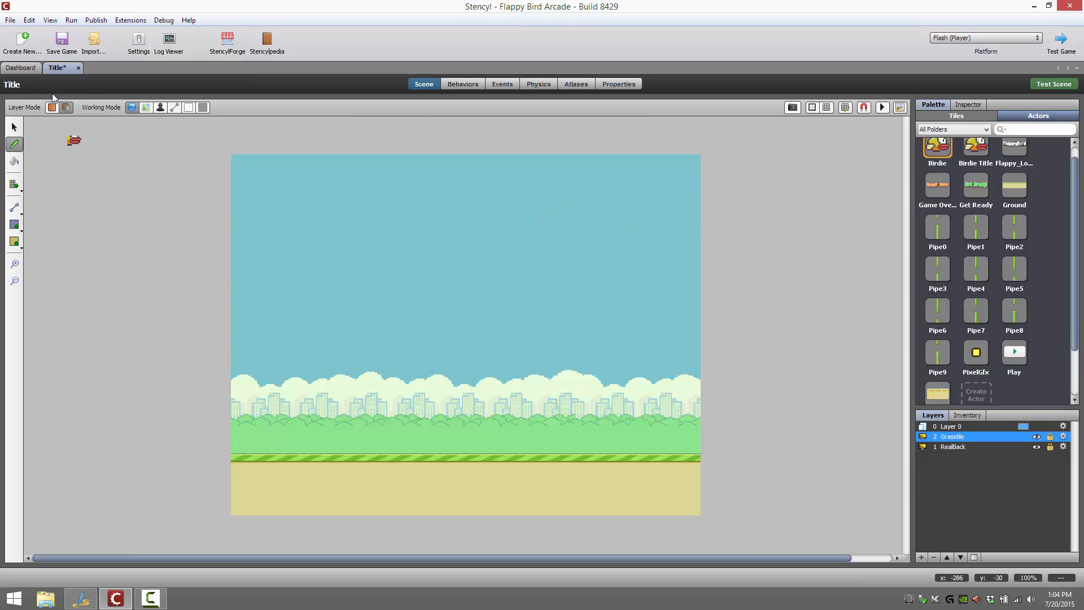
{"action": "left_click", "coordinate": [79, 67]}
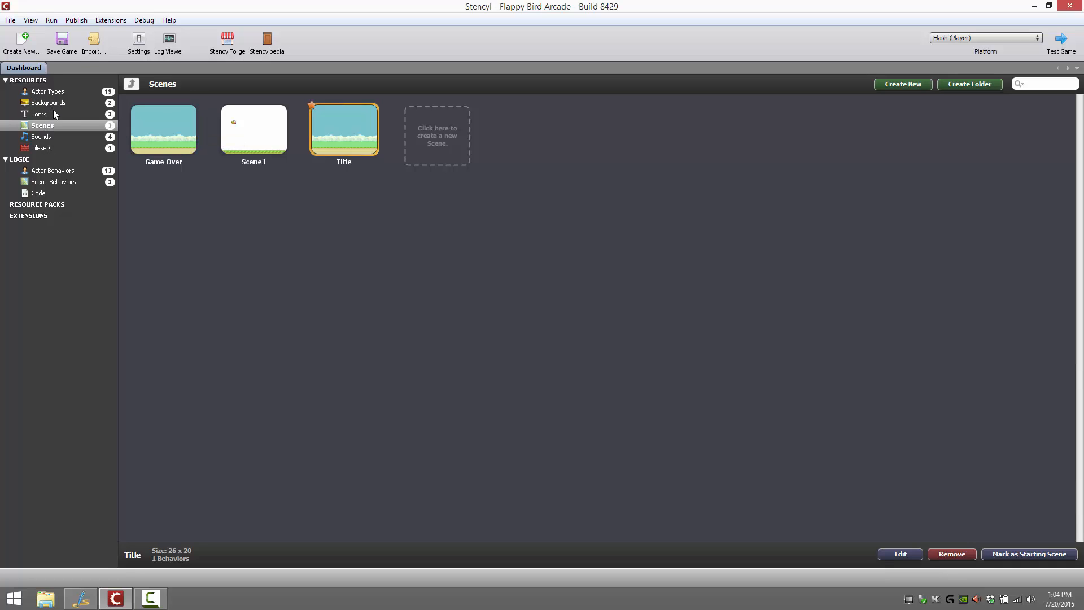
Browse the game's actor types, backgrounds and fonts, and return to the list of scenes
{"action": "left_click", "coordinate": [63, 91]}
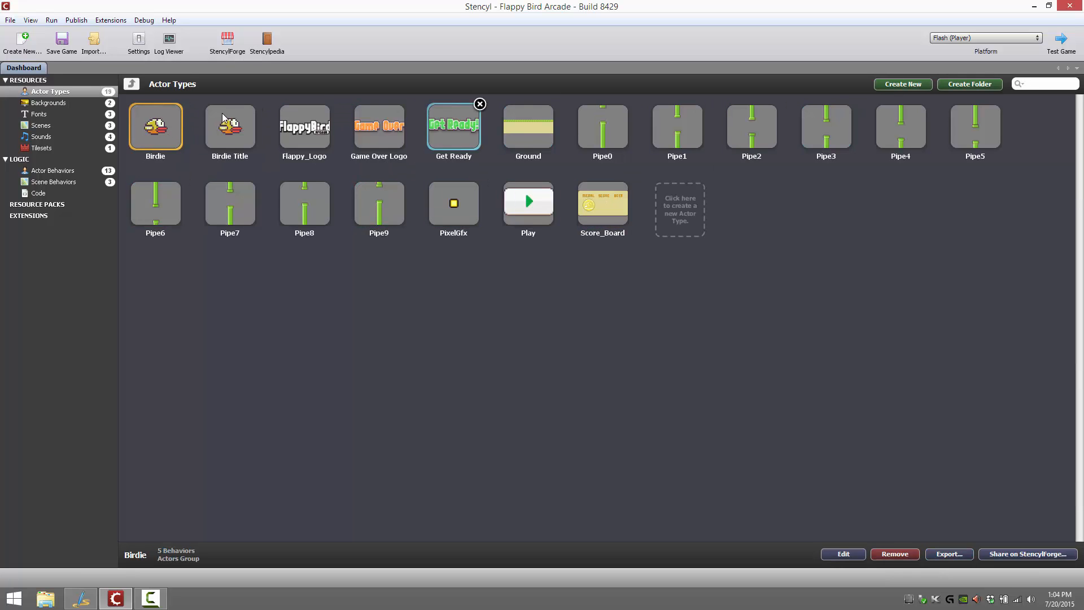
{"action": "left_click", "coordinate": [48, 102]}
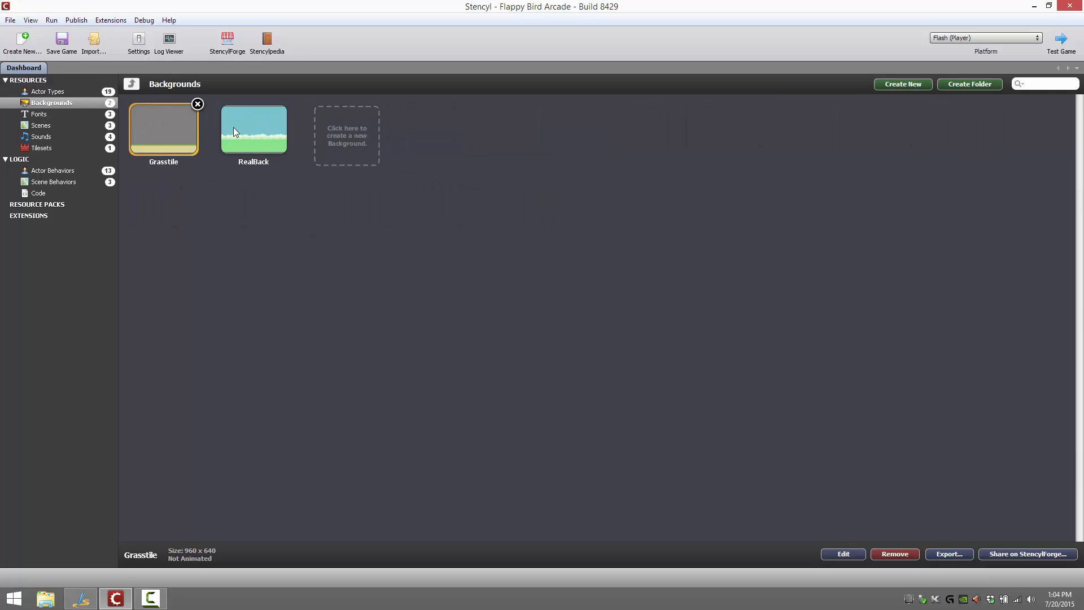
{"action": "left_click", "coordinate": [39, 114]}
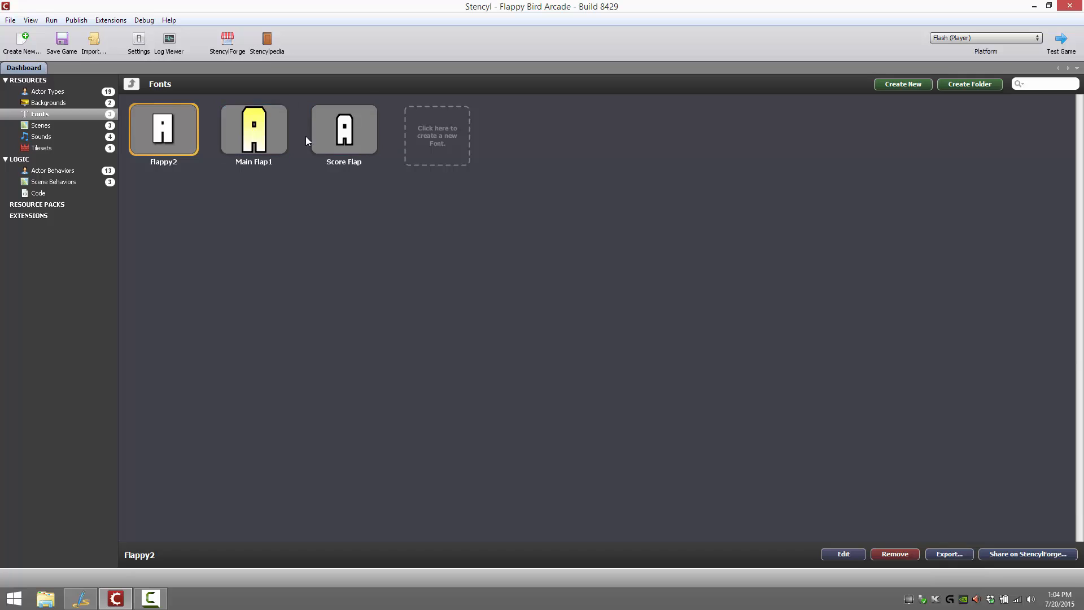
{"action": "left_click", "coordinate": [43, 126]}
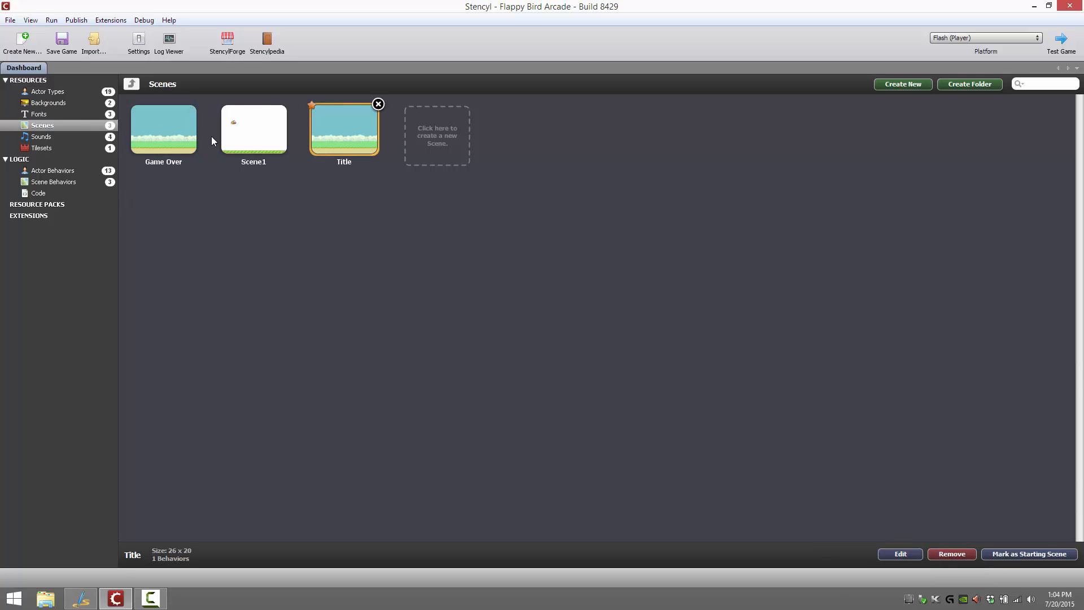
Browse the game's sounds and its tilesets
{"action": "left_click", "coordinate": [40, 137]}
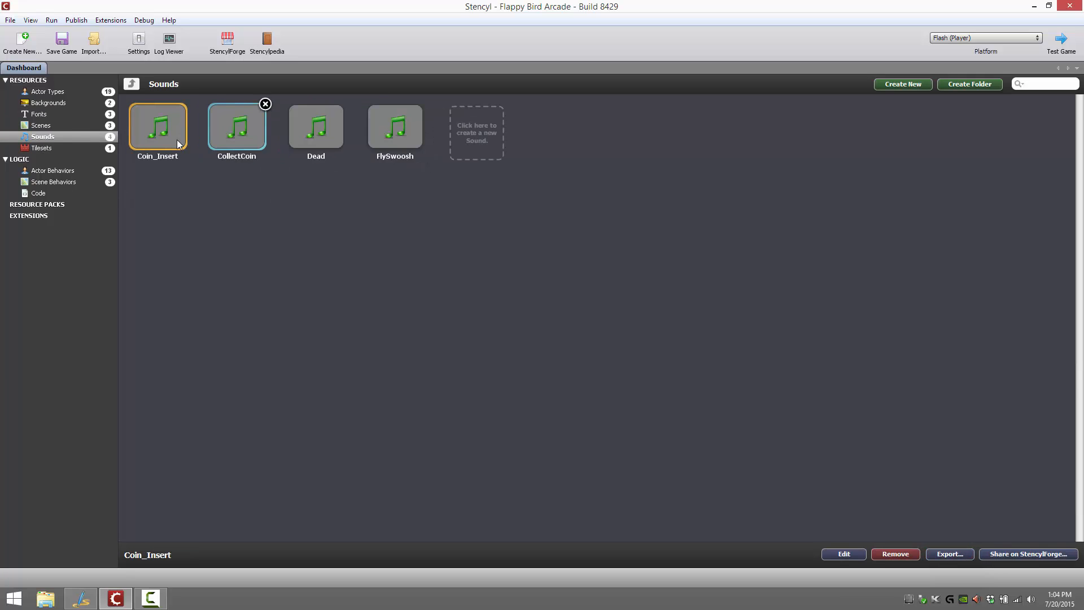
{"action": "left_click", "coordinate": [41, 147]}
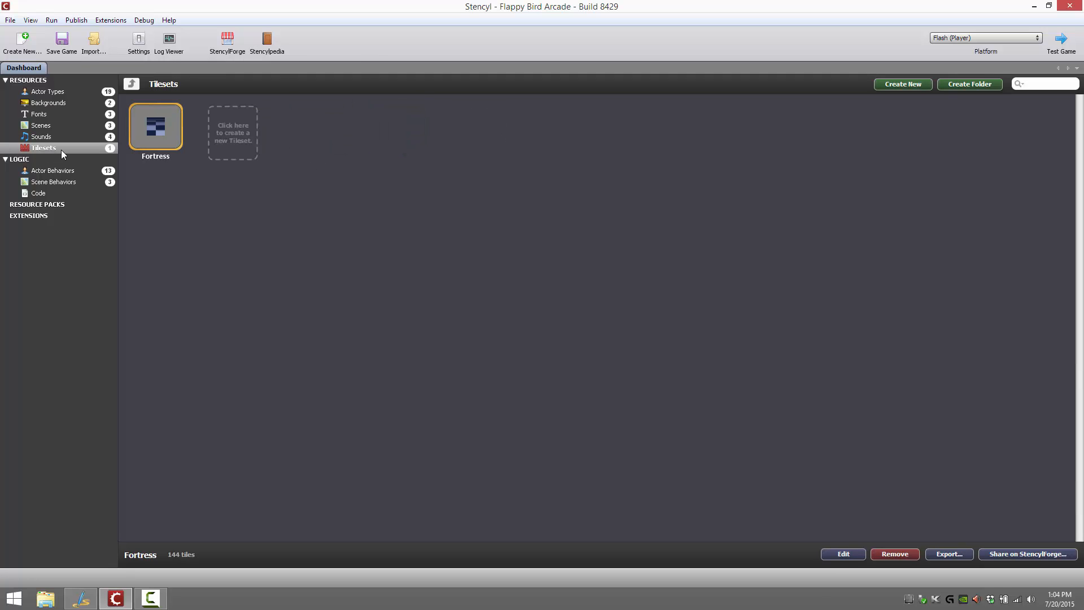
{"action": "mouse_move", "coordinate": [188, 127]}
Open Scene1 and examine its gravity settings and the game's scene and resource atlases
{"action": "left_click", "coordinate": [41, 125]}
{"action": "double_click", "coordinate": [253, 135]}
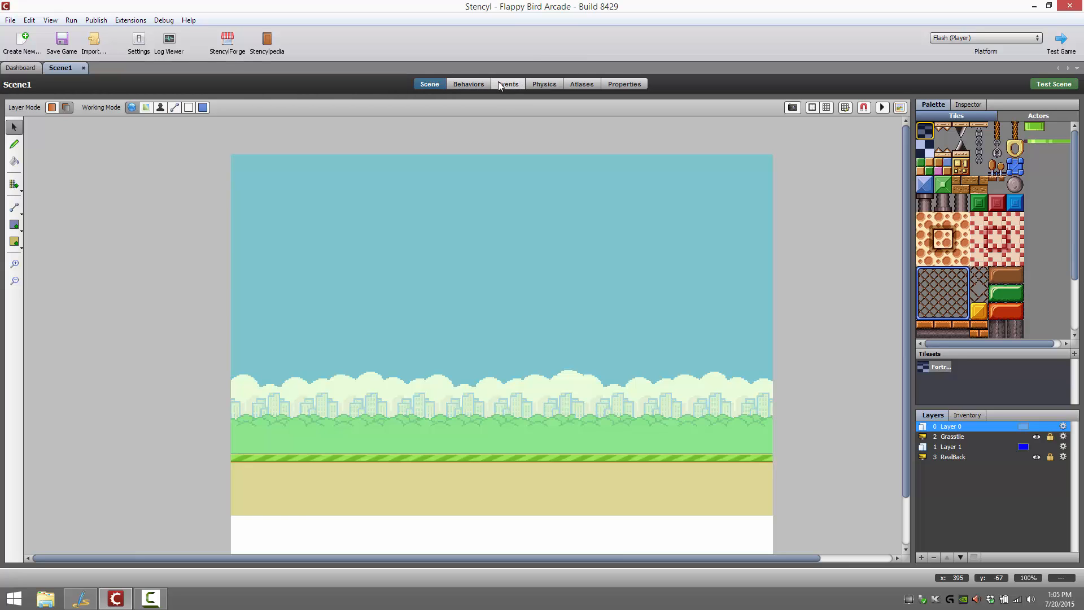
{"action": "left_click", "coordinate": [544, 84]}
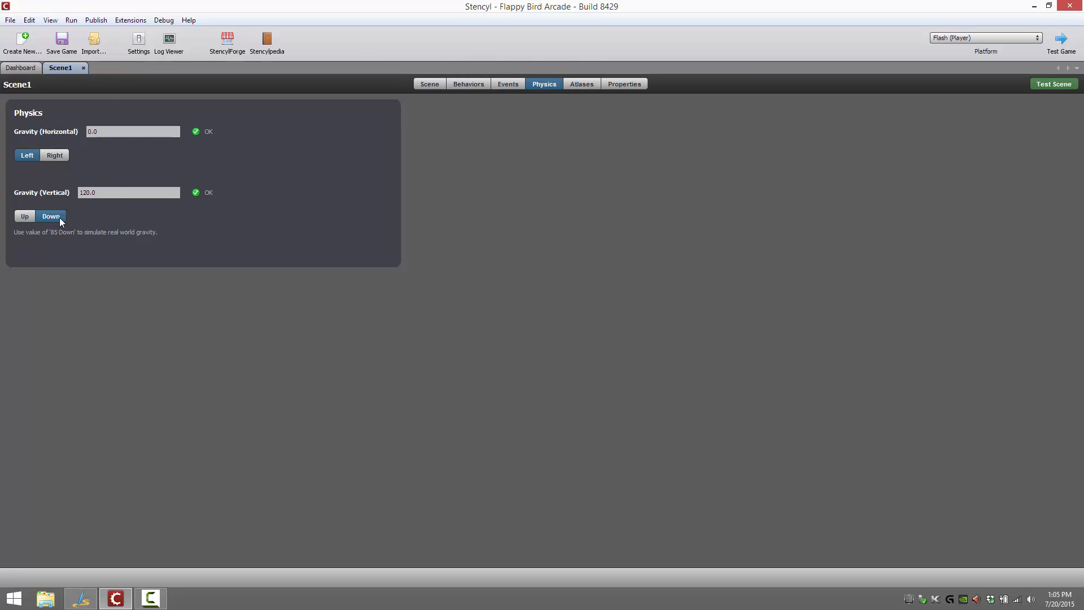
{"action": "left_click", "coordinate": [583, 85]}
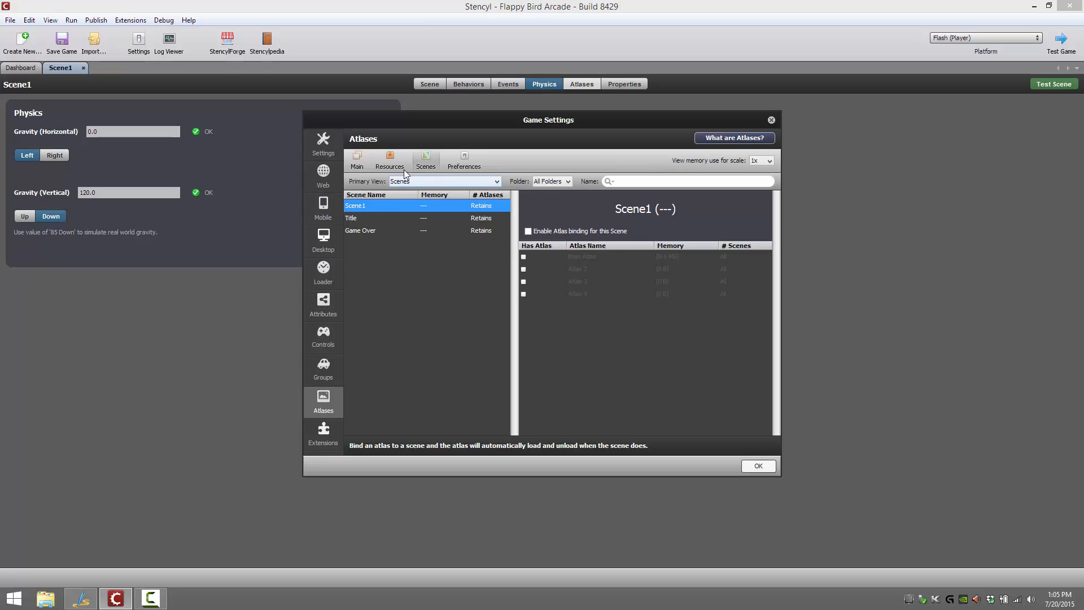
{"action": "left_click", "coordinate": [389, 161]}
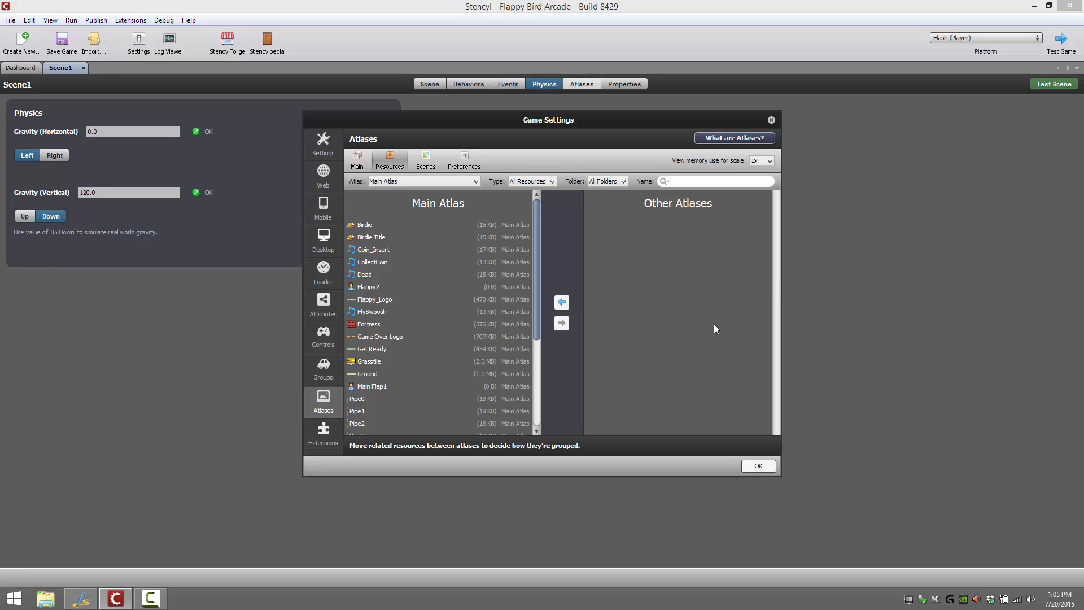
{"action": "left_click", "coordinate": [771, 120]}
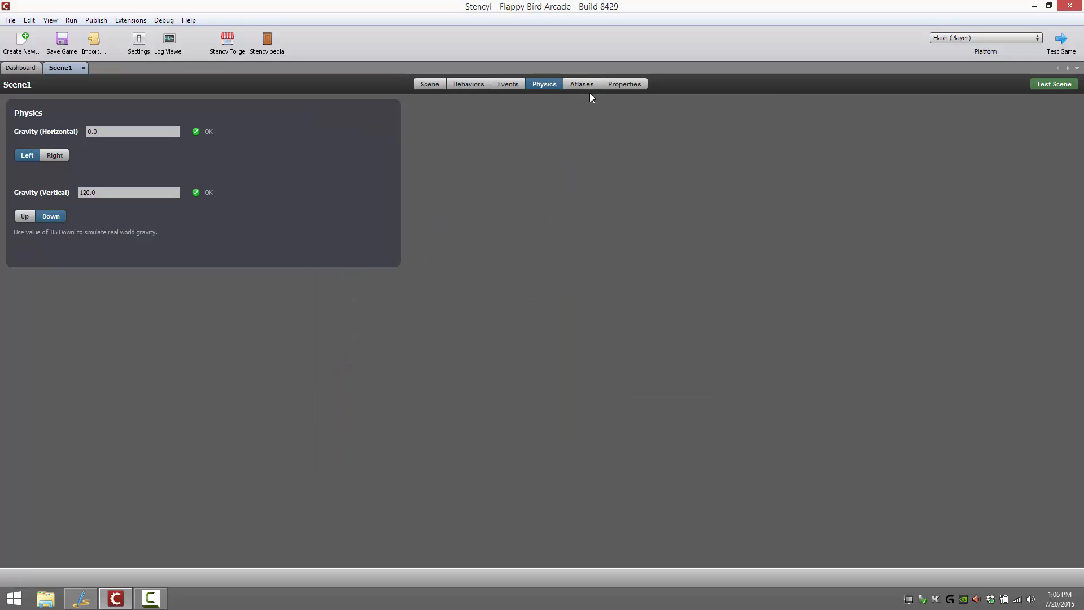
Check Scene1's name, size and background color properties without changing them, and close the scene
{"action": "left_click", "coordinate": [628, 85]}
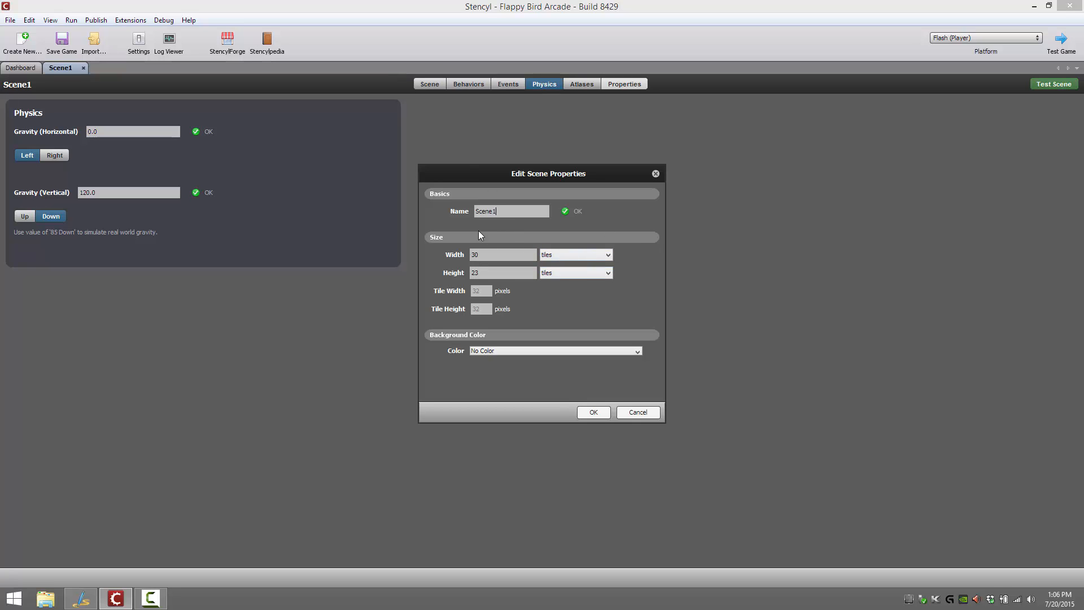
{"action": "left_click", "coordinate": [638, 412]}
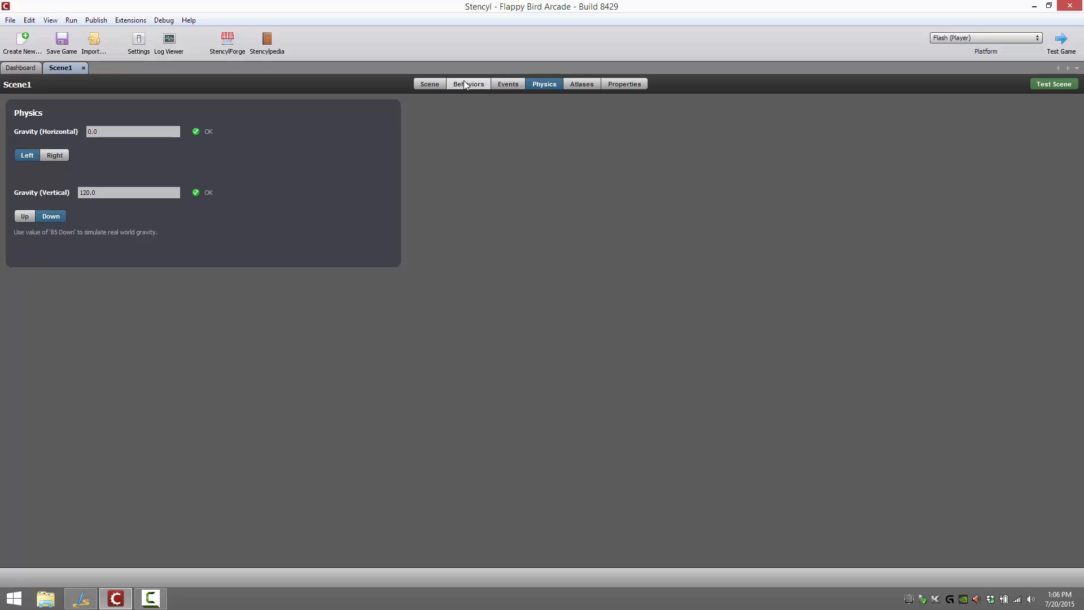
{"action": "left_click", "coordinate": [83, 68]}
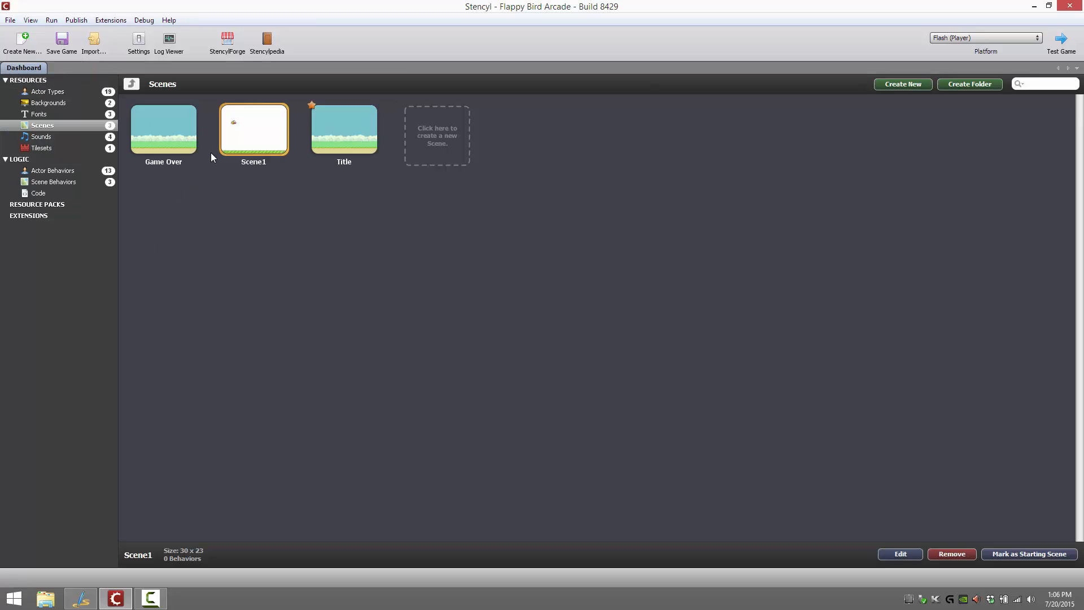
Open the Birdie actor type and examine its animation frames, behaviors and collision shape
{"action": "left_click", "coordinate": [43, 92]}
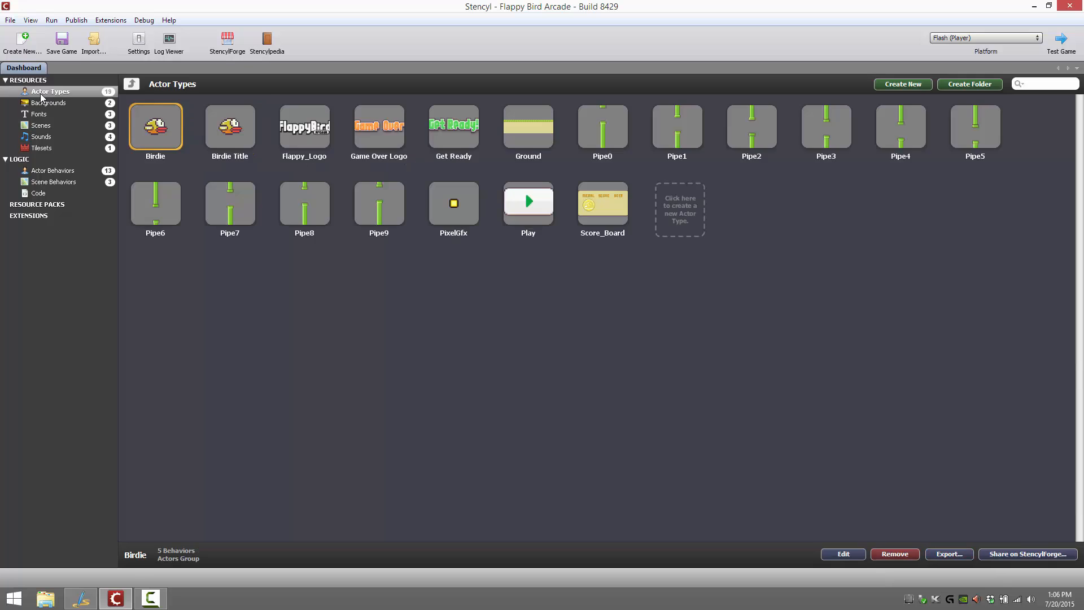
{"action": "double_click", "coordinate": [167, 127]}
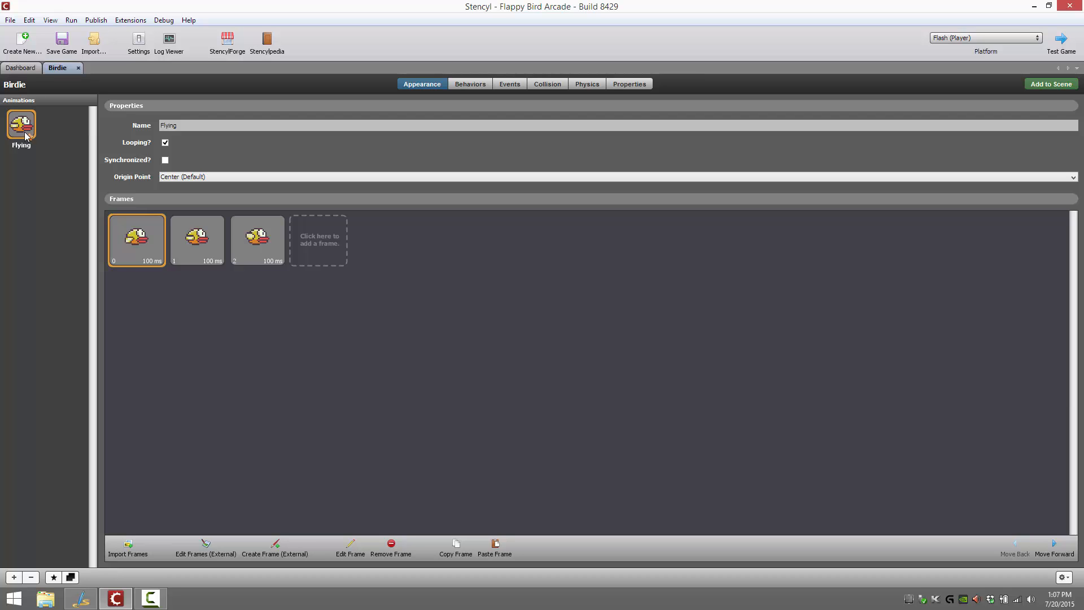
{"action": "left_click", "coordinate": [463, 85]}
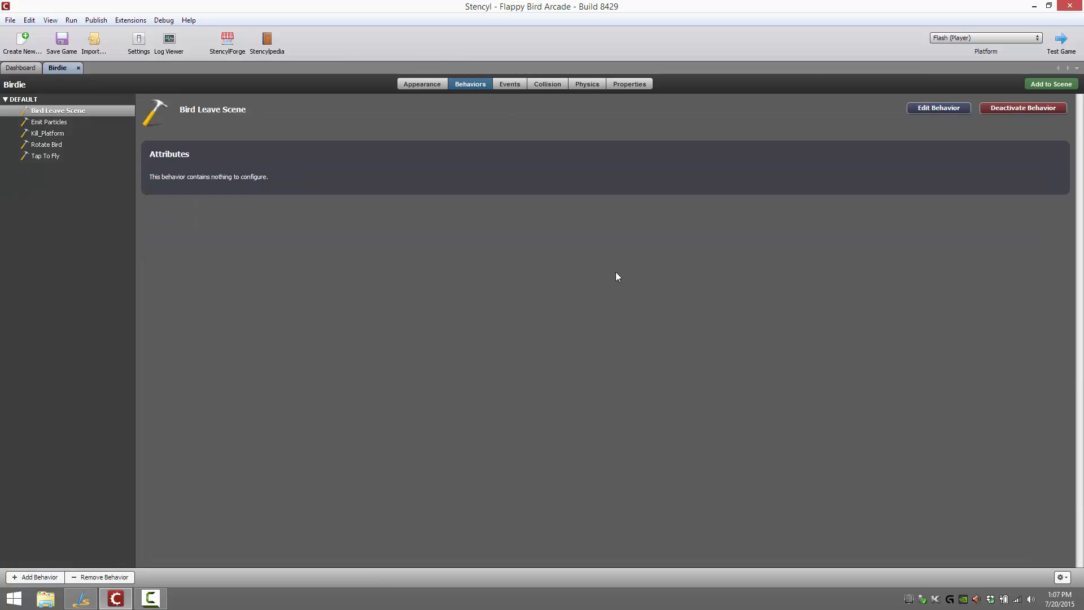
{"action": "left_click", "coordinate": [549, 85]}
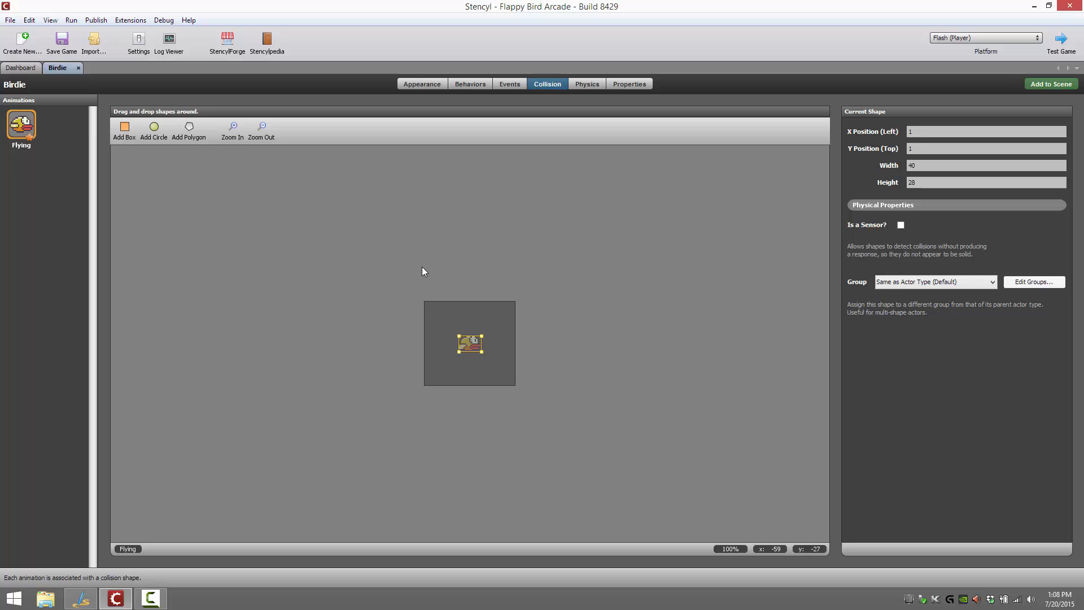
Examine Birdie's physics settings, including heaviness, preset materials, damping and actor modes, leaving the material at Custom and the mode at Normal
{"action": "left_click", "coordinate": [587, 84]}
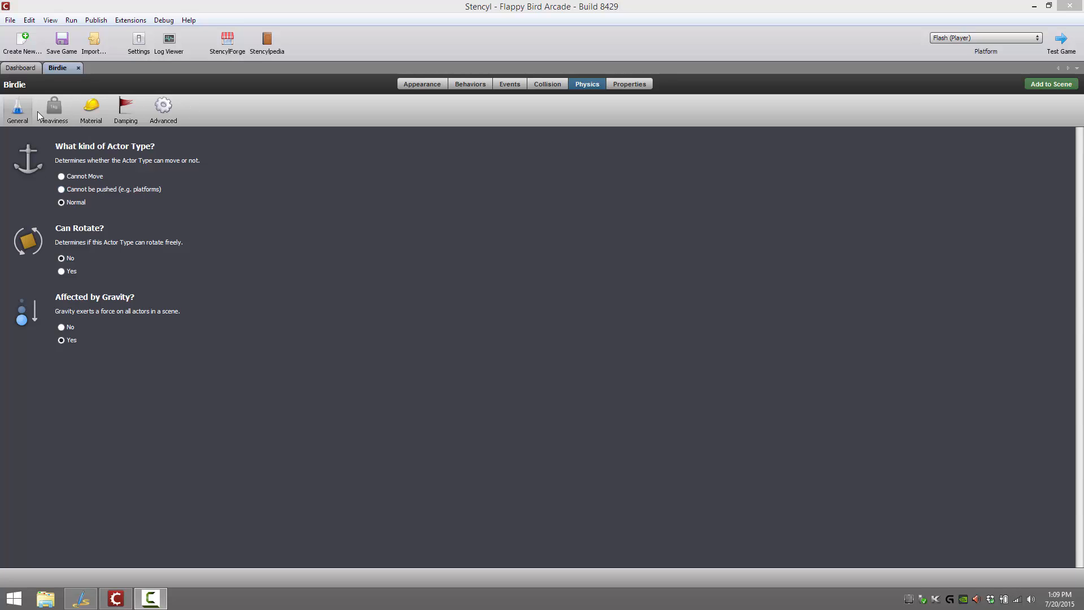
{"action": "left_click", "coordinate": [59, 112]}
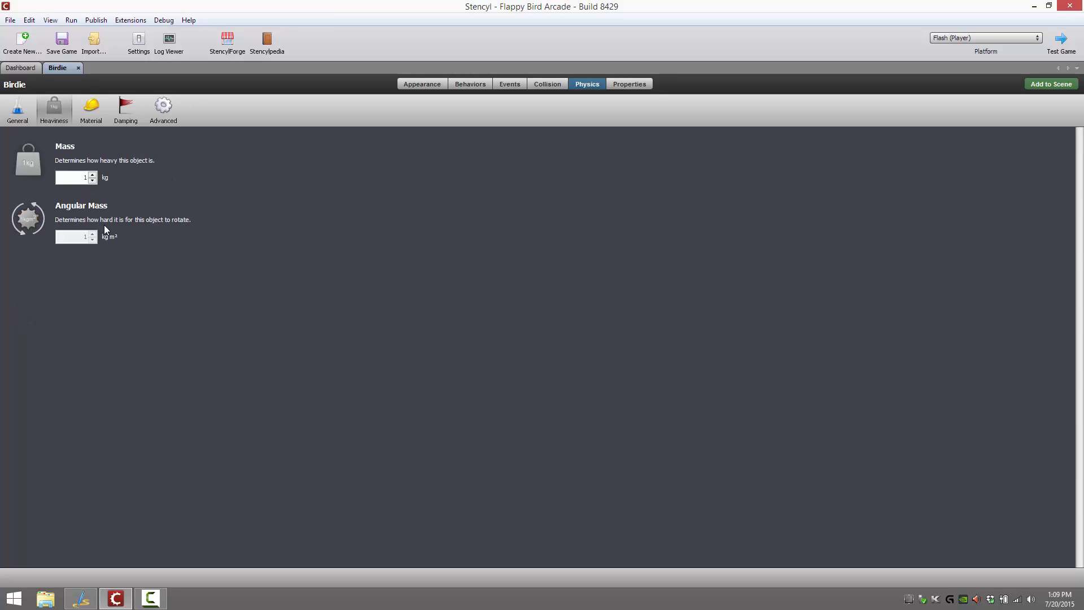
{"action": "left_click", "coordinate": [94, 110]}
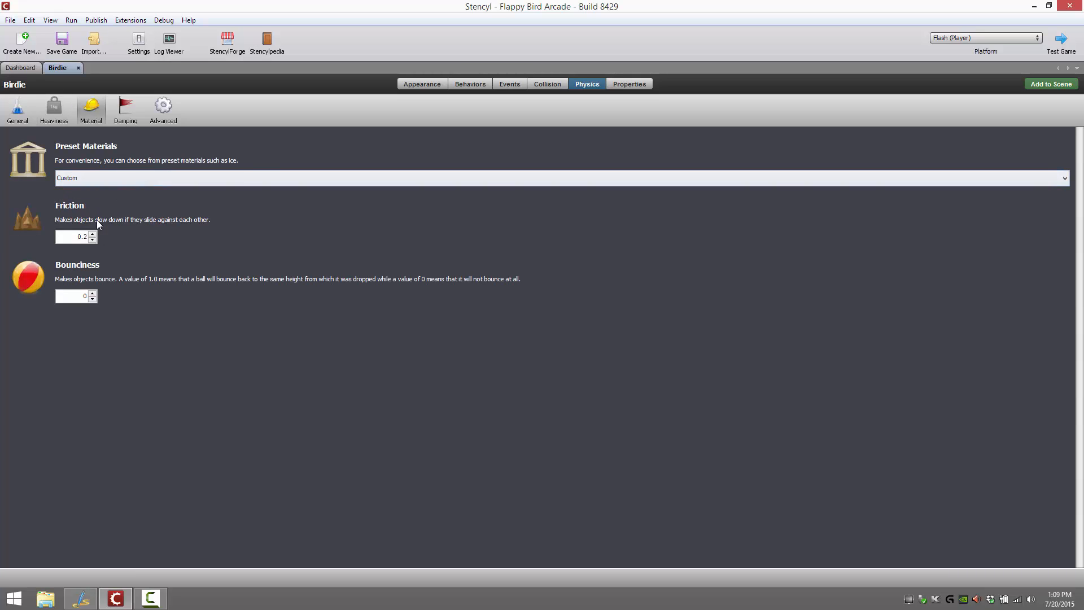
{"action": "left_click", "coordinate": [89, 177]}
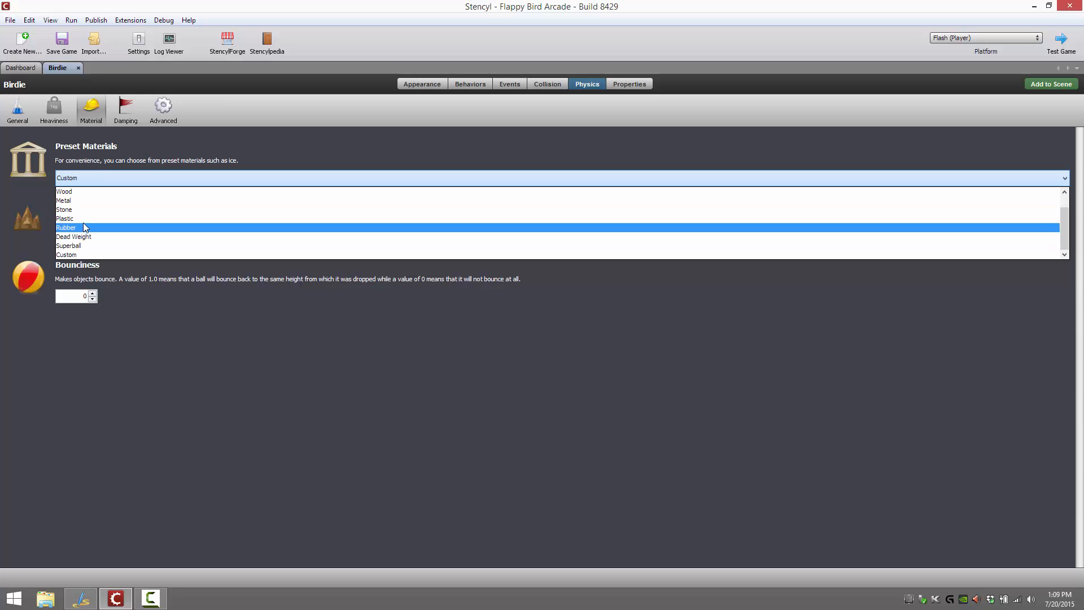
{"action": "left_click", "coordinate": [258, 406]}
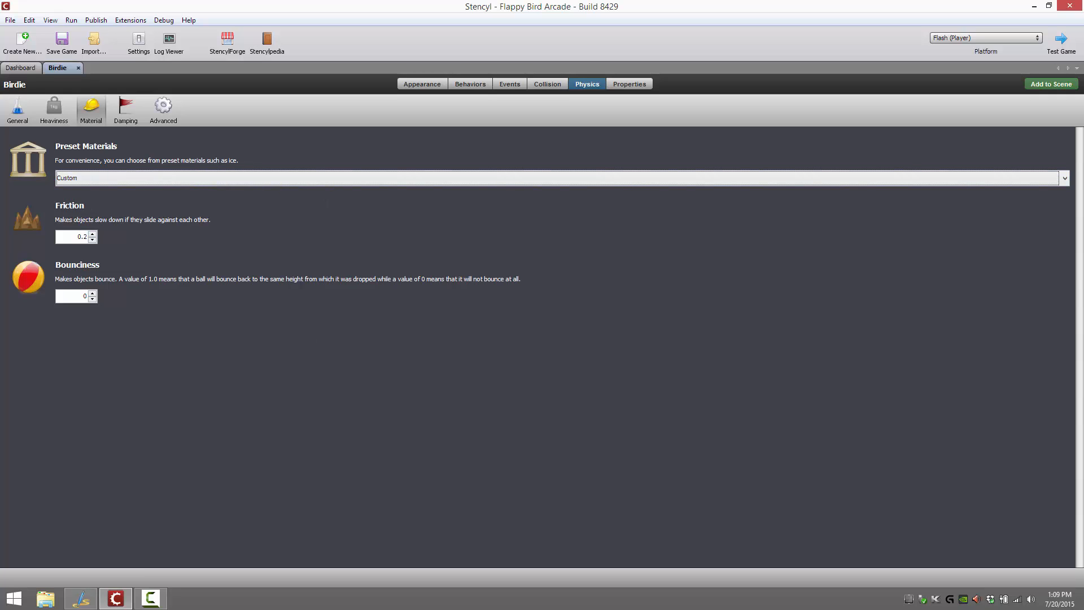
{"action": "left_click", "coordinate": [122, 117]}
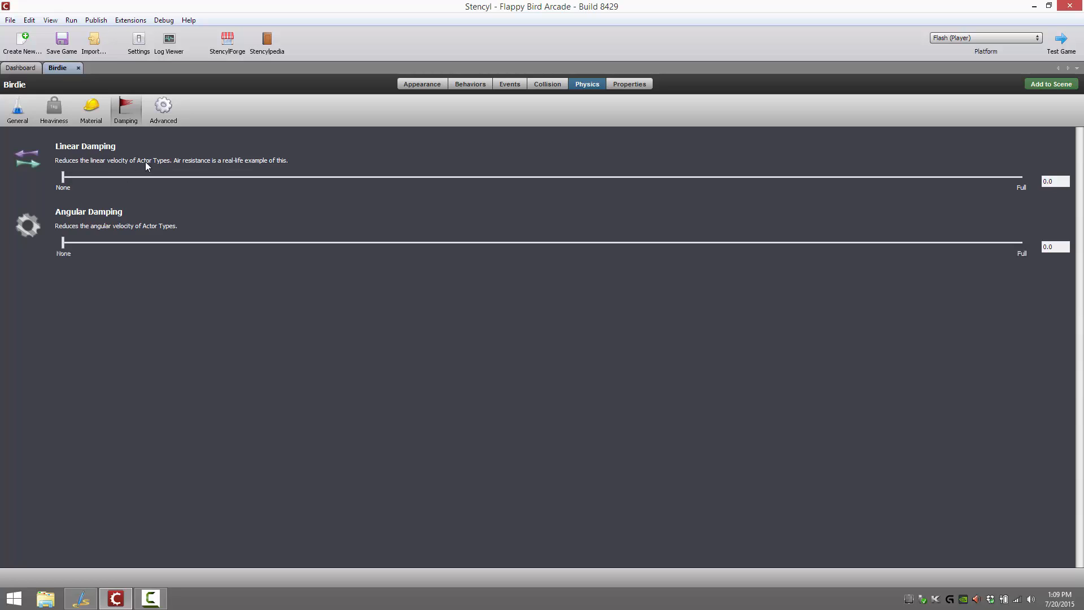
{"action": "left_click", "coordinate": [165, 108]}
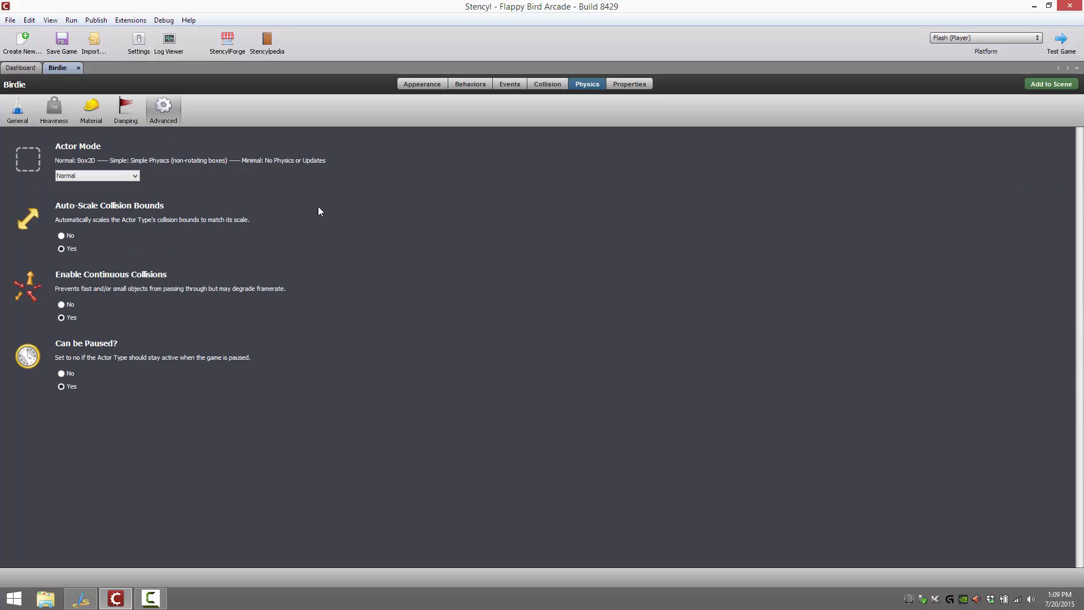
{"action": "left_click", "coordinate": [126, 178]}
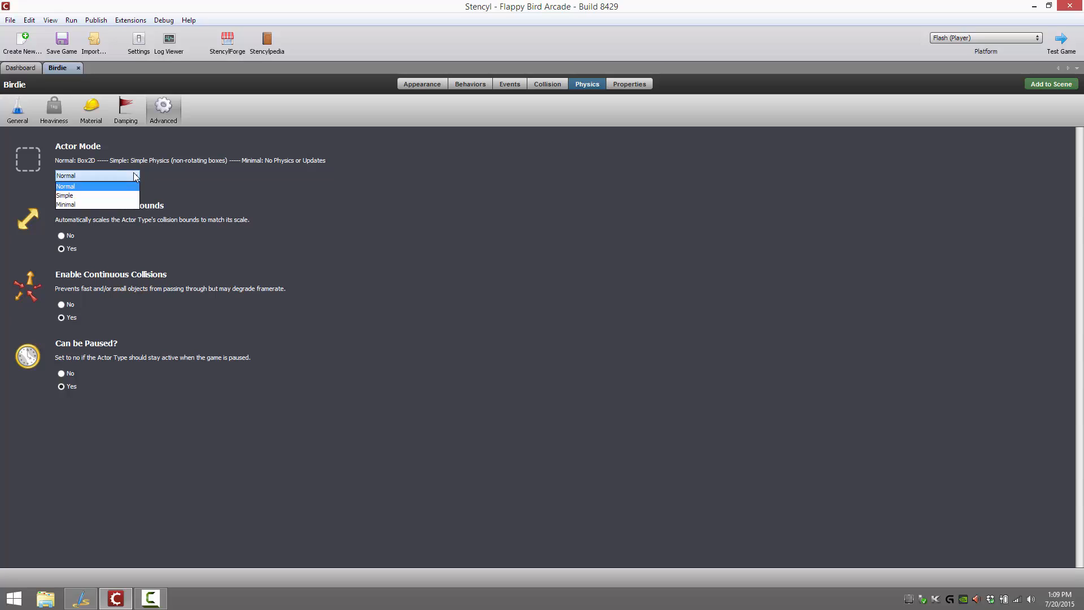
{"action": "left_click", "coordinate": [127, 177]}
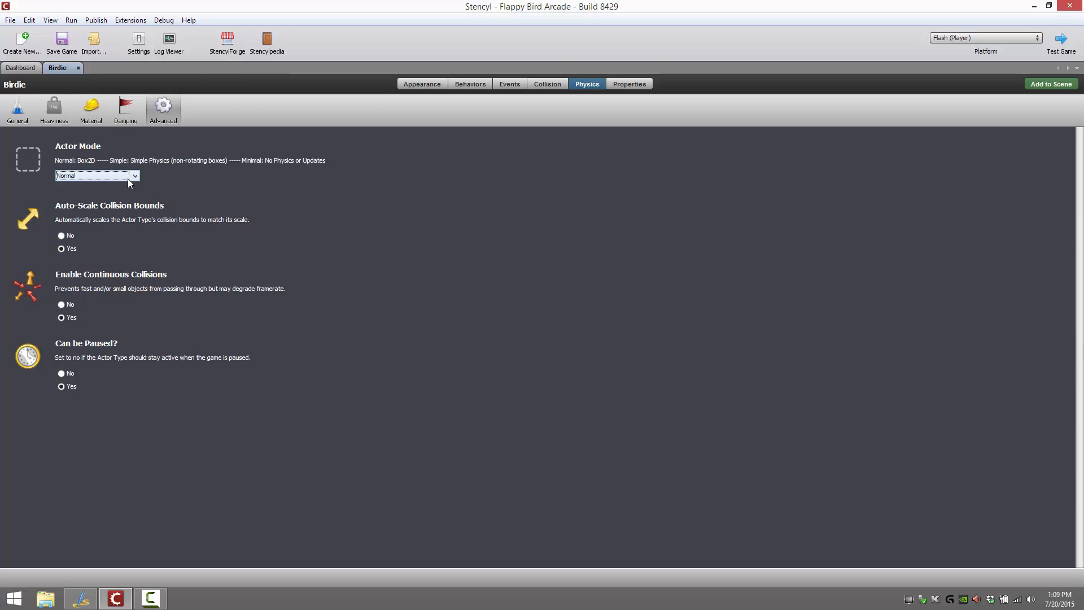
Review Birdie's properties and the game's collision groups, consulting the help article on how groups work
{"action": "left_click", "coordinate": [621, 85]}
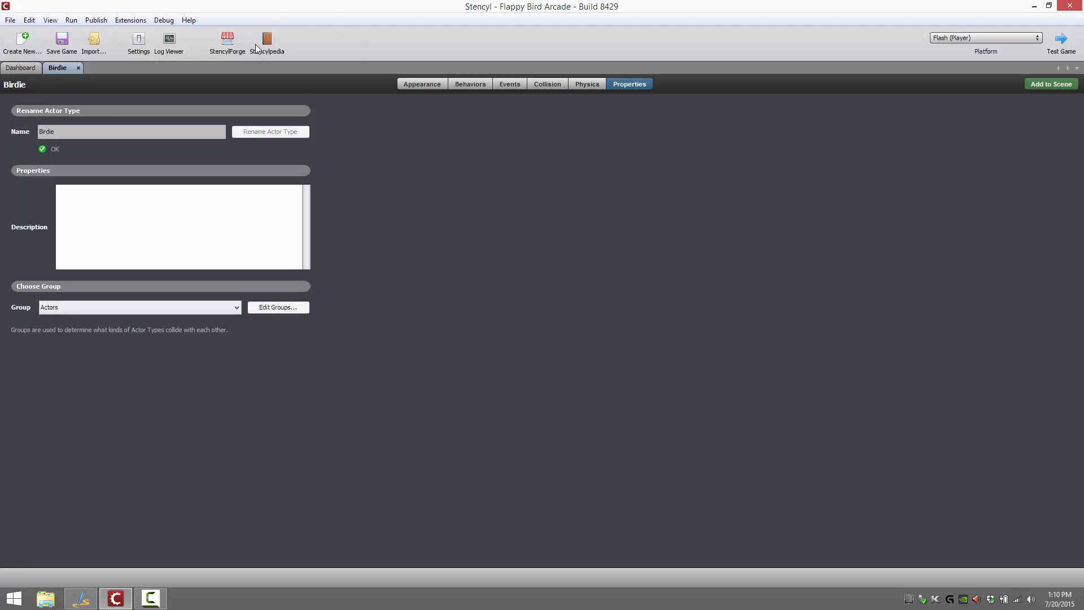
{"action": "left_click", "coordinate": [142, 47]}
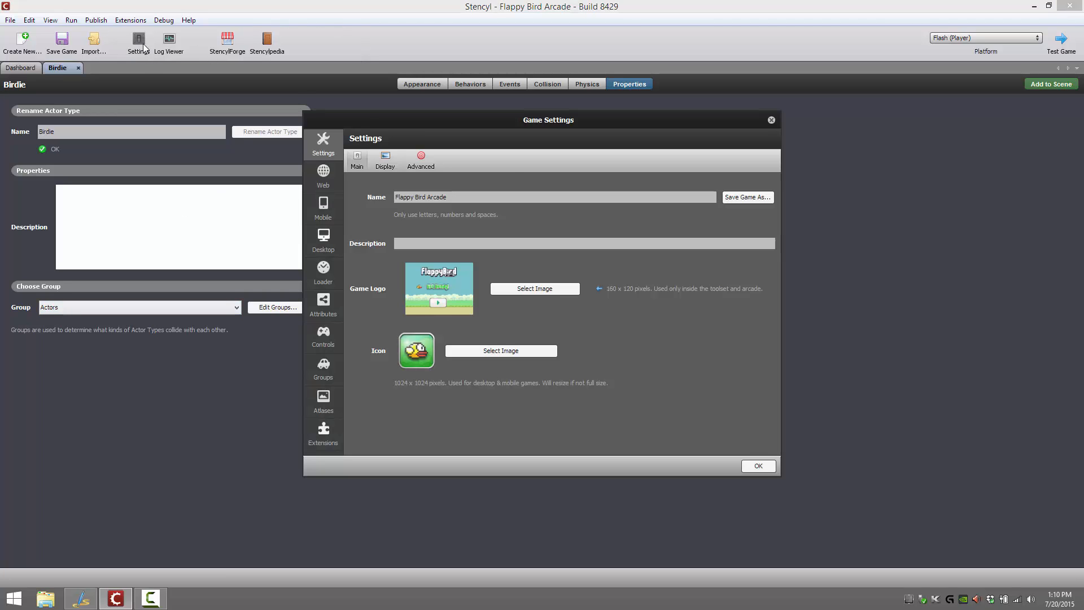
{"action": "left_click", "coordinate": [326, 368]}
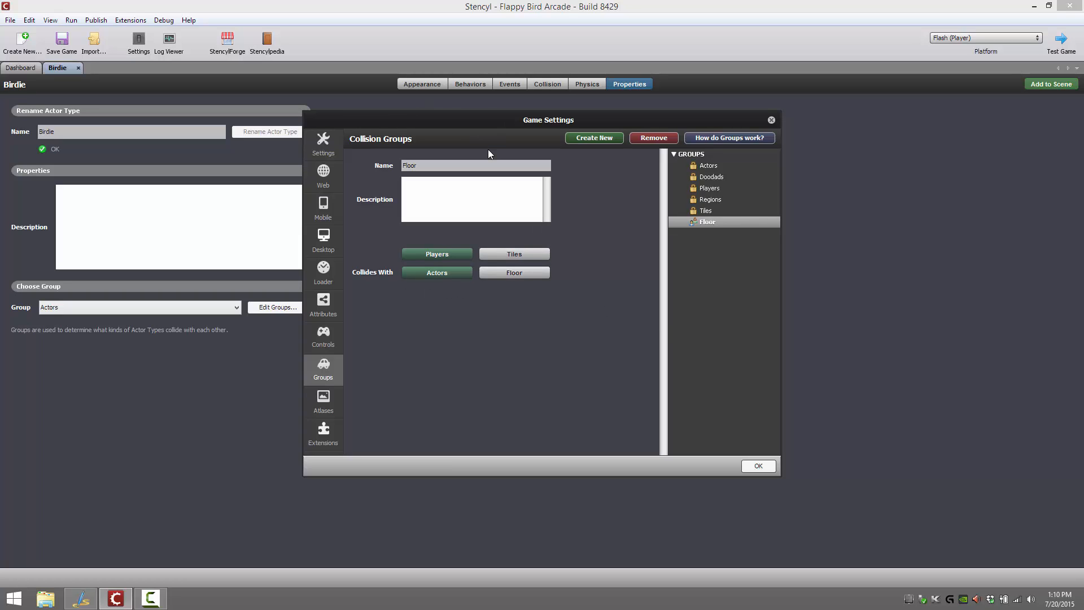
{"action": "left_click", "coordinate": [737, 138]}
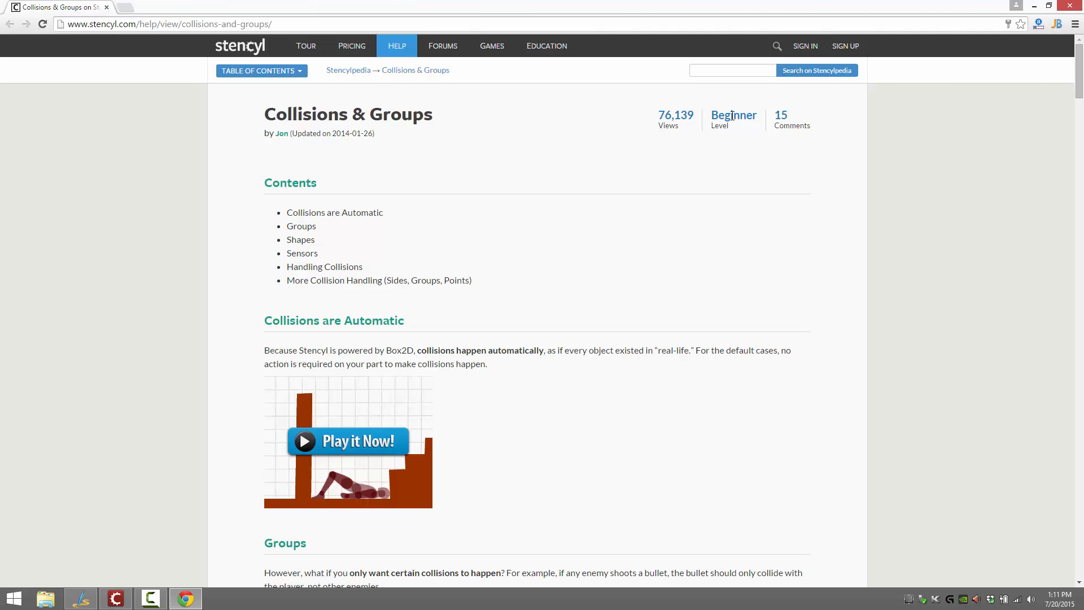
{"action": "left_click", "coordinate": [1069, 6]}
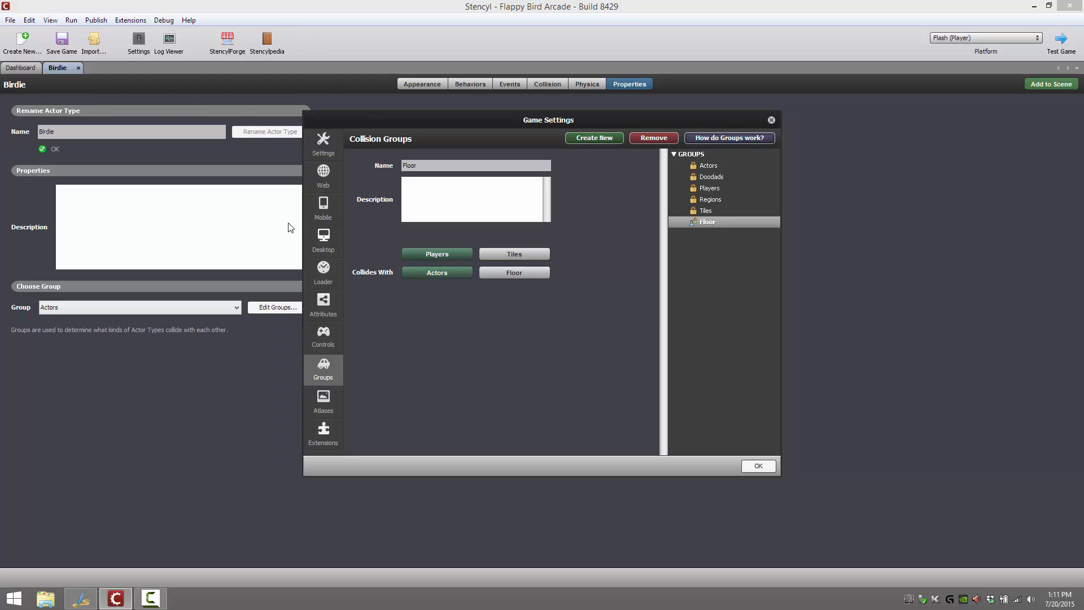
Look through the game's web, mobile, desktop, loader and attribute settings
{"action": "left_click", "coordinate": [322, 176]}
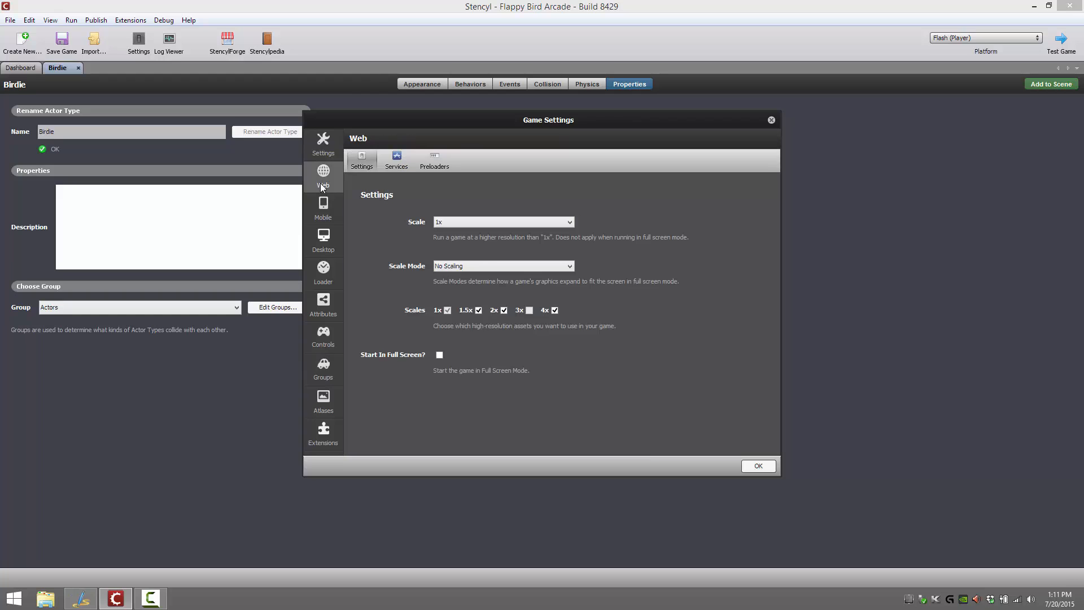
{"action": "left_click", "coordinate": [331, 210]}
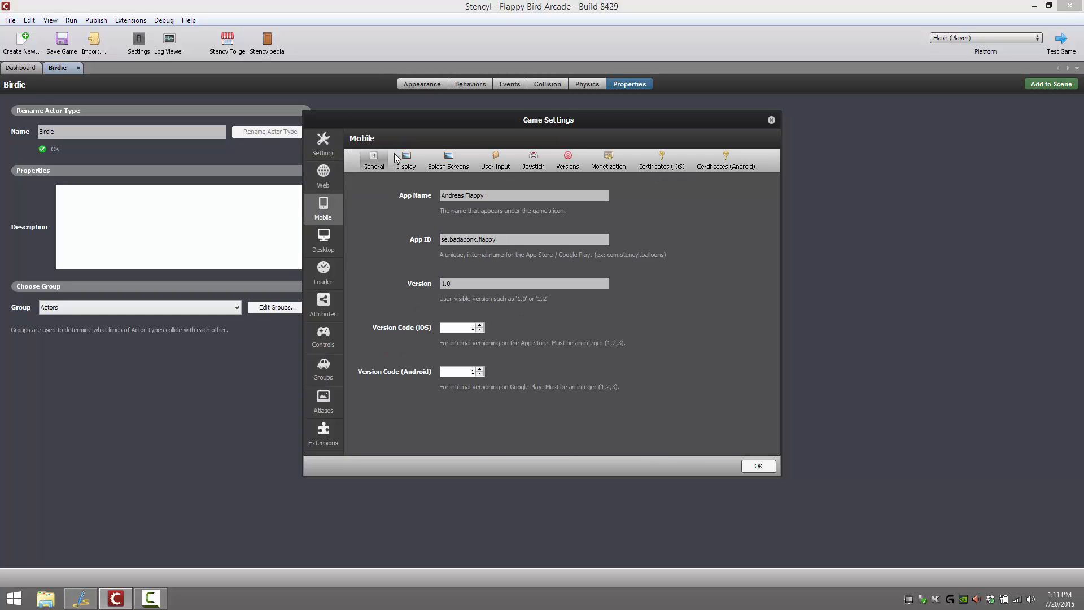
{"action": "left_click", "coordinate": [321, 237]}
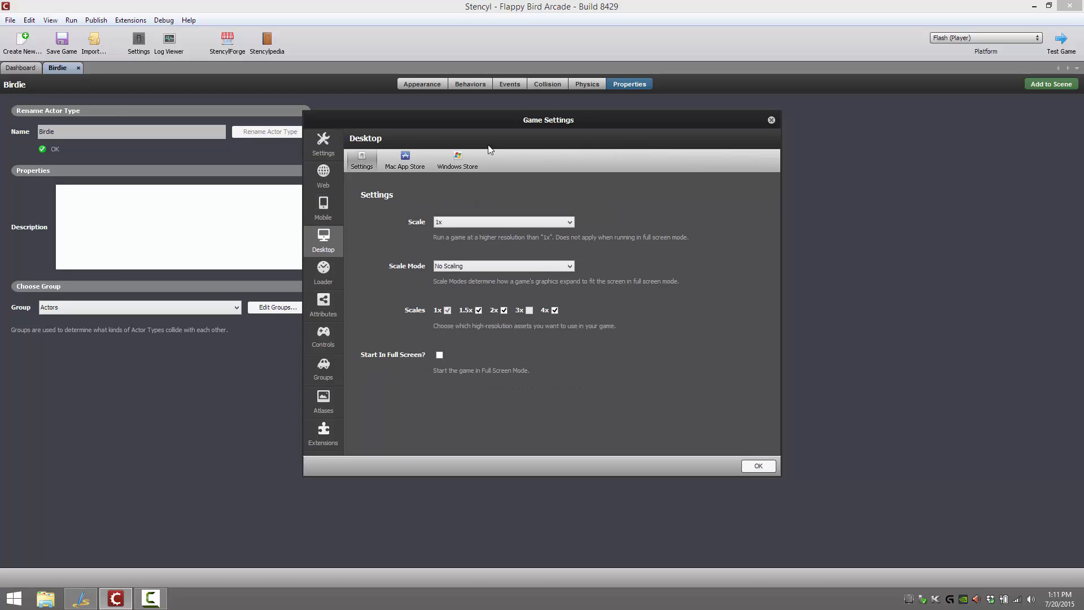
{"action": "left_click", "coordinate": [317, 277]}
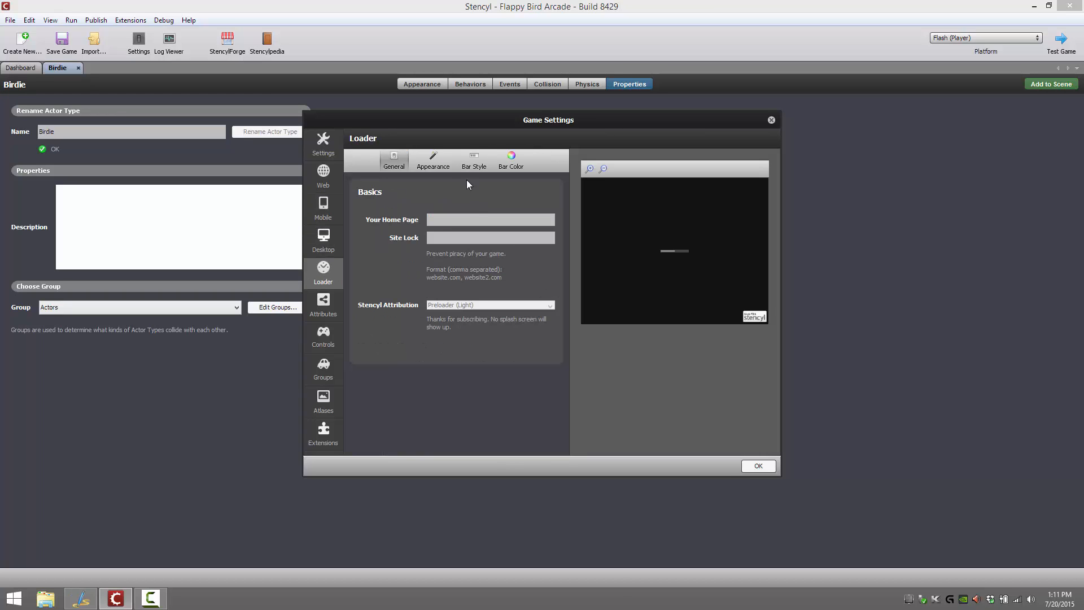
{"action": "left_click", "coordinate": [330, 307]}
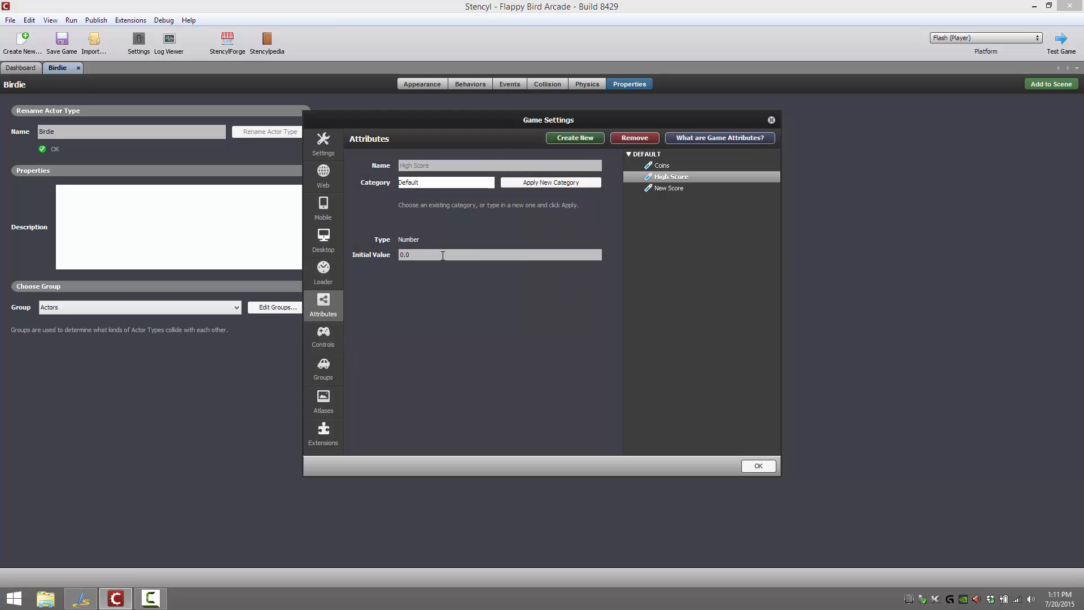
Assign A as an additional key for the Jump control and open the help article on how controls work
{"action": "left_click", "coordinate": [327, 340]}
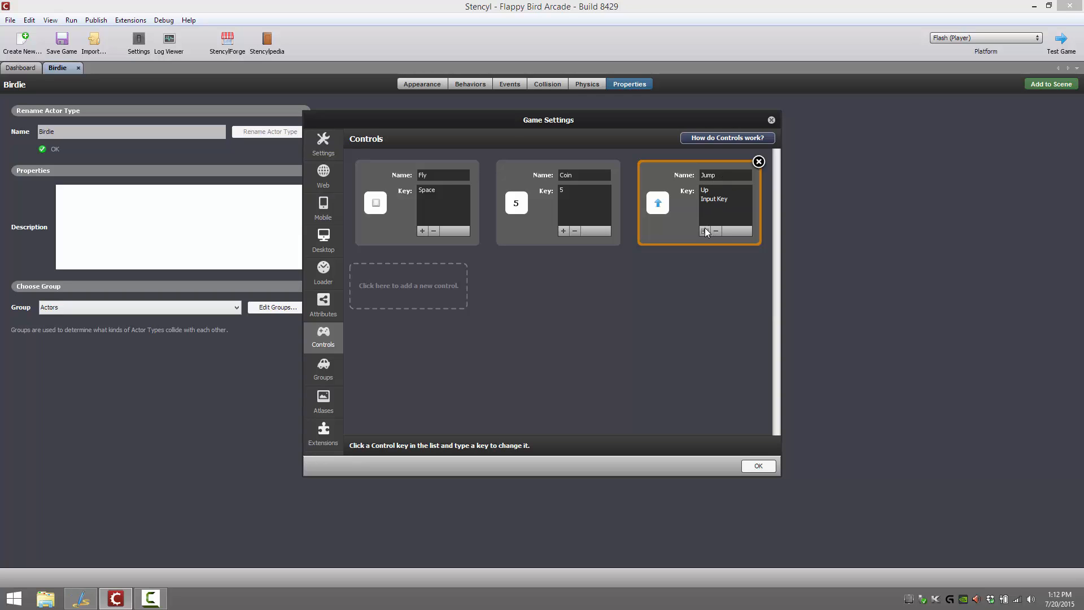
{"action": "left_click", "coordinate": [721, 199]}
{"action": "key", "text": "a"}
{"action": "left_click", "coordinate": [725, 137]}
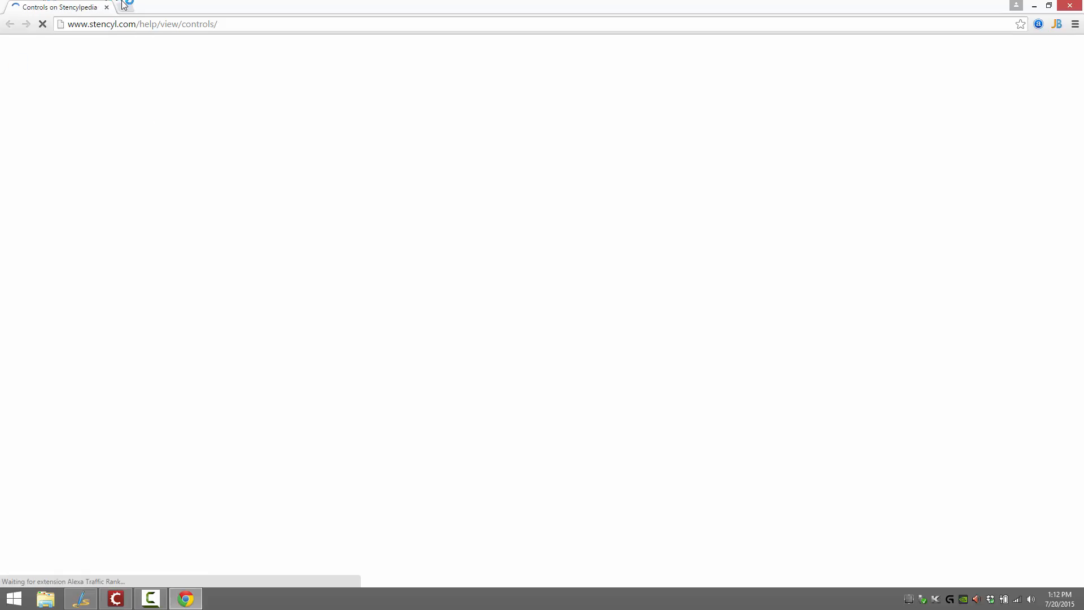
Skim the help article on how controls work and close it to return to the game settings
{"action": "scroll", "coordinate": [610, 341], "scroll_direction": "down", "scroll_amount": 20}
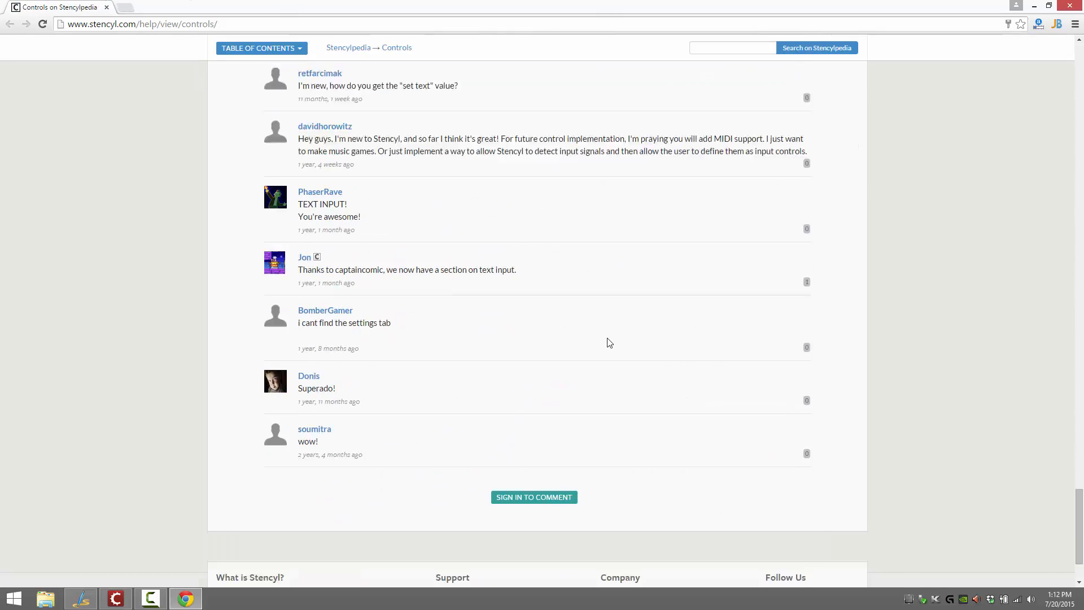
{"action": "scroll", "coordinate": [610, 341], "scroll_direction": "up", "scroll_amount": 20}
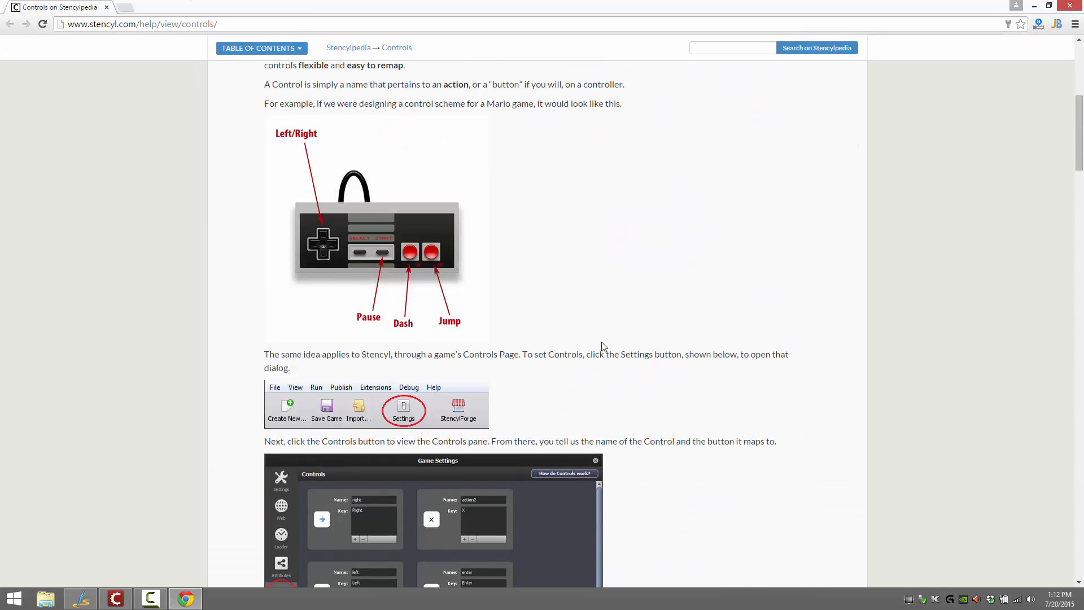
{"action": "scroll", "coordinate": [601, 346], "scroll_direction": "up", "scroll_amount": 3}
{"action": "left_click", "coordinate": [1069, 5]}
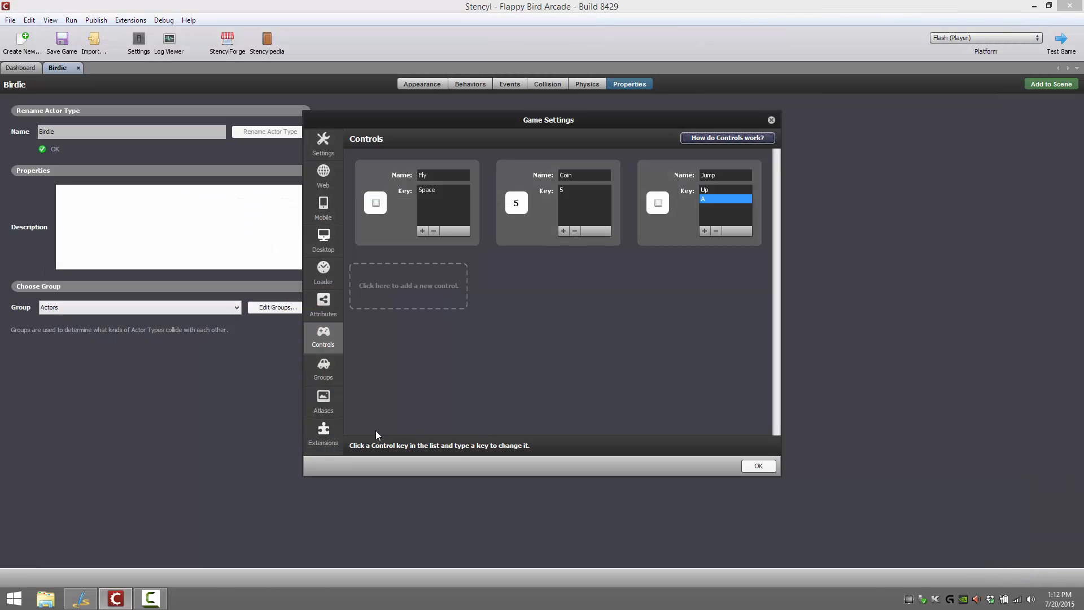
Review the game's collision groups, atlases and engine extensions, glance at the online Extensions Market, and close the game settings
{"action": "left_click", "coordinate": [323, 370]}
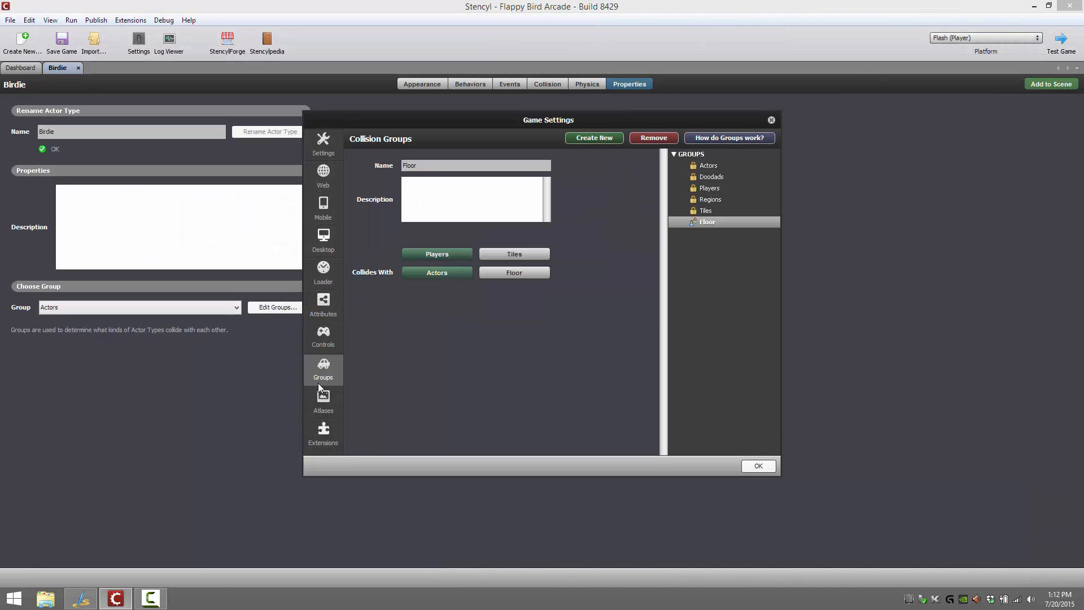
{"action": "left_click", "coordinate": [322, 397]}
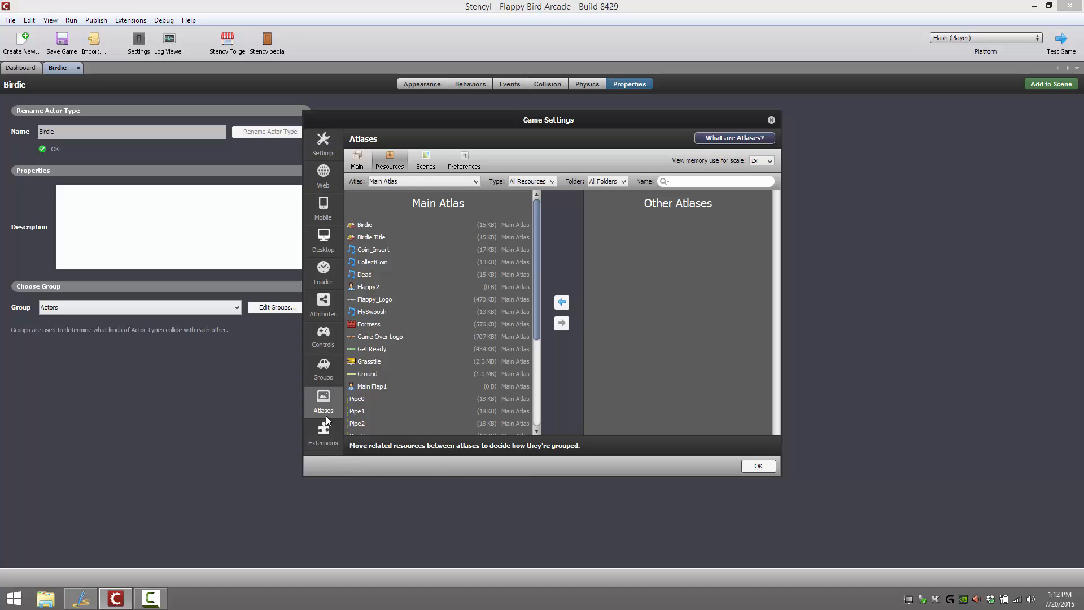
{"action": "left_click", "coordinate": [326, 433]}
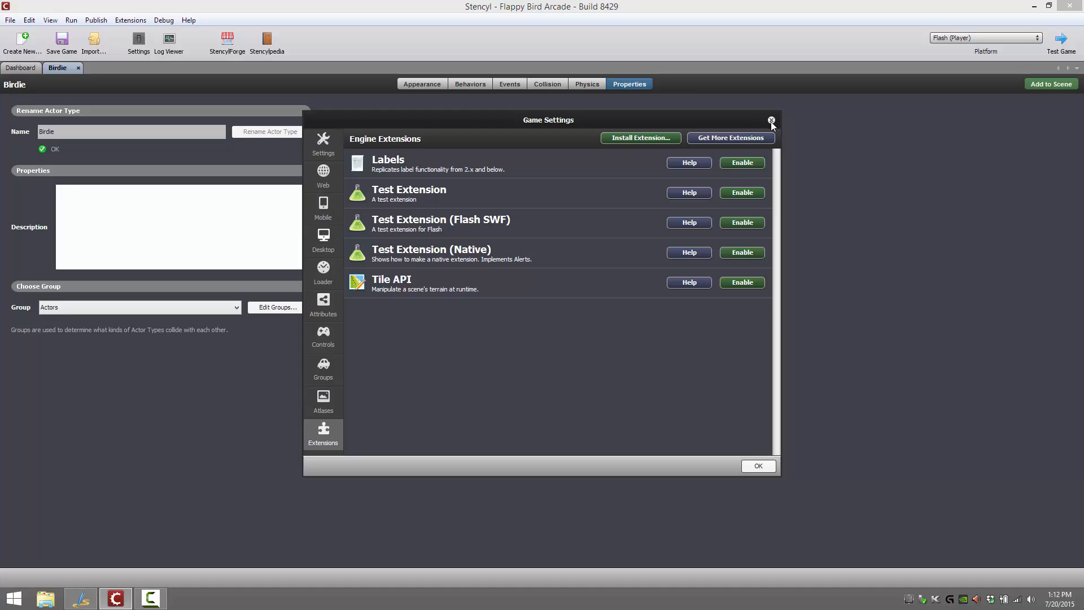
{"action": "left_click", "coordinate": [746, 137]}
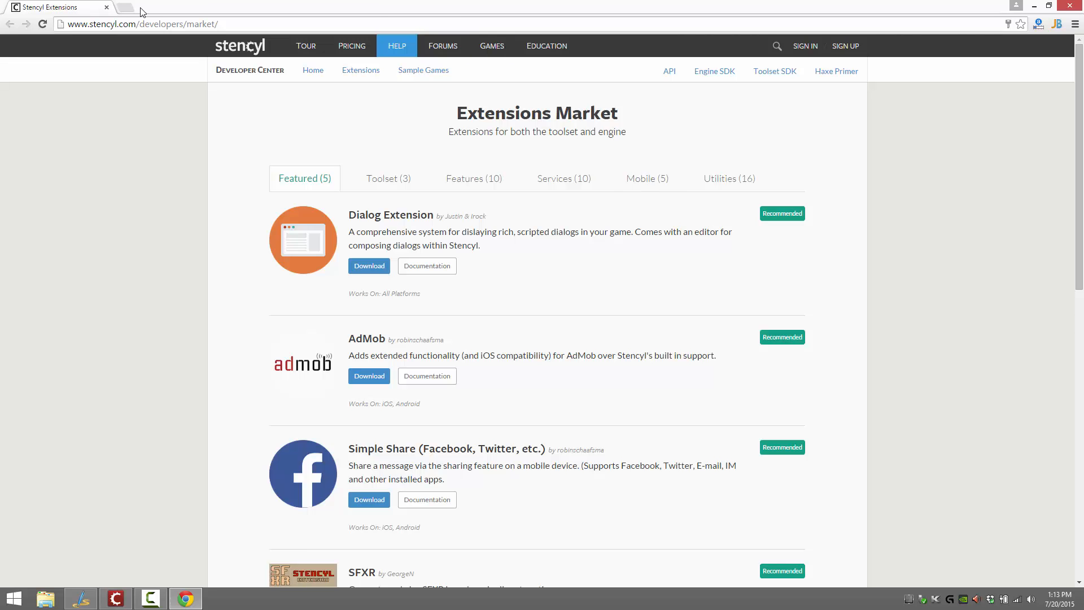
{"action": "left_click", "coordinate": [106, 7]}
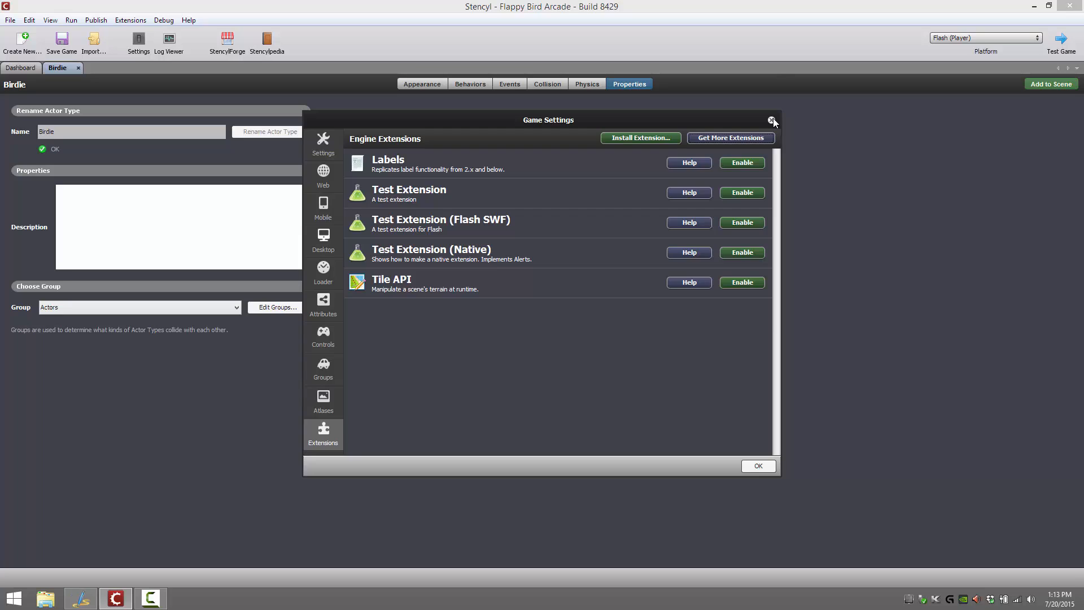
{"action": "left_click", "coordinate": [771, 120]}
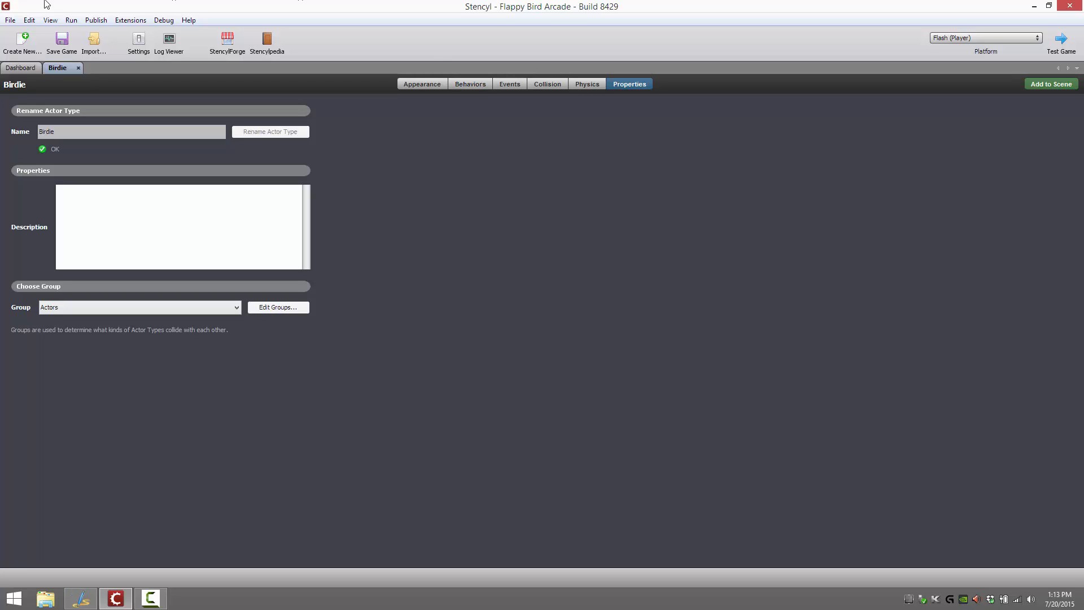
Close and reopen the Birdie actor type, and review its appearance, behaviors and events pages
{"action": "left_click", "coordinate": [79, 68]}
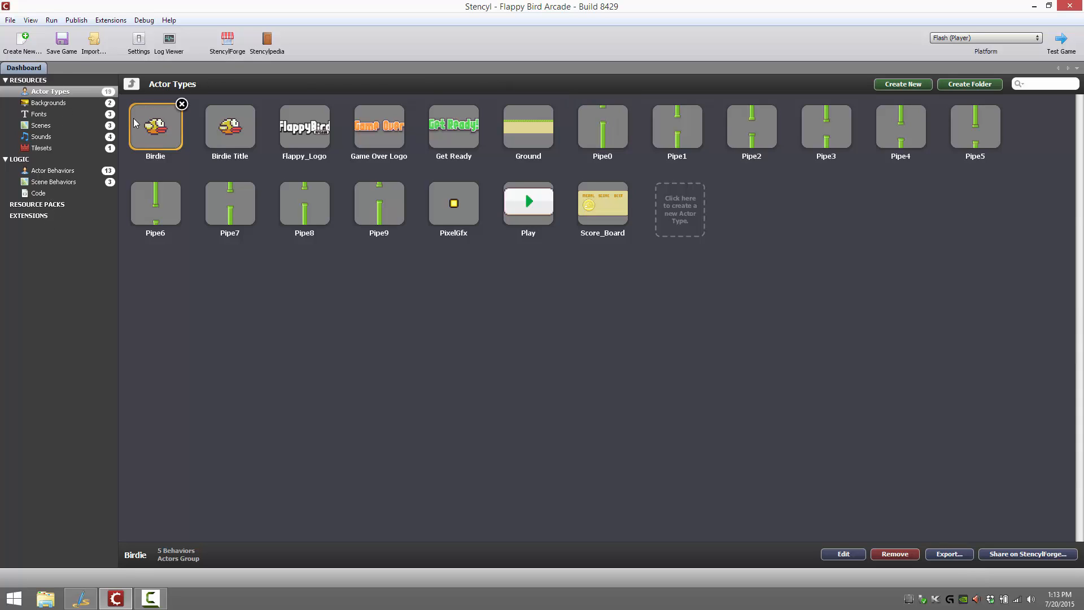
{"action": "double_click", "coordinate": [162, 136]}
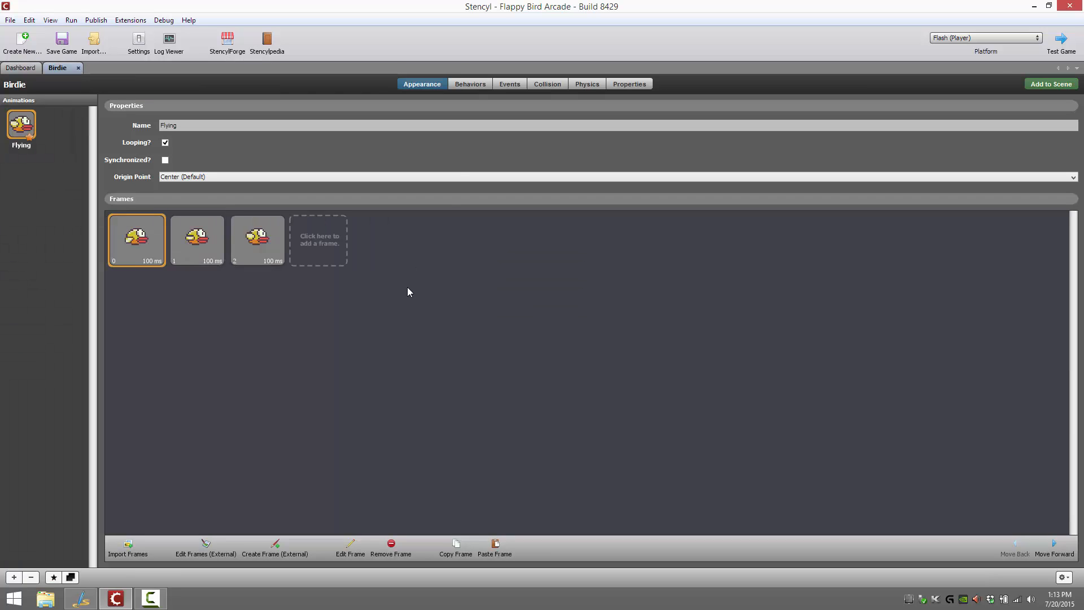
{"action": "left_click", "coordinate": [481, 84]}
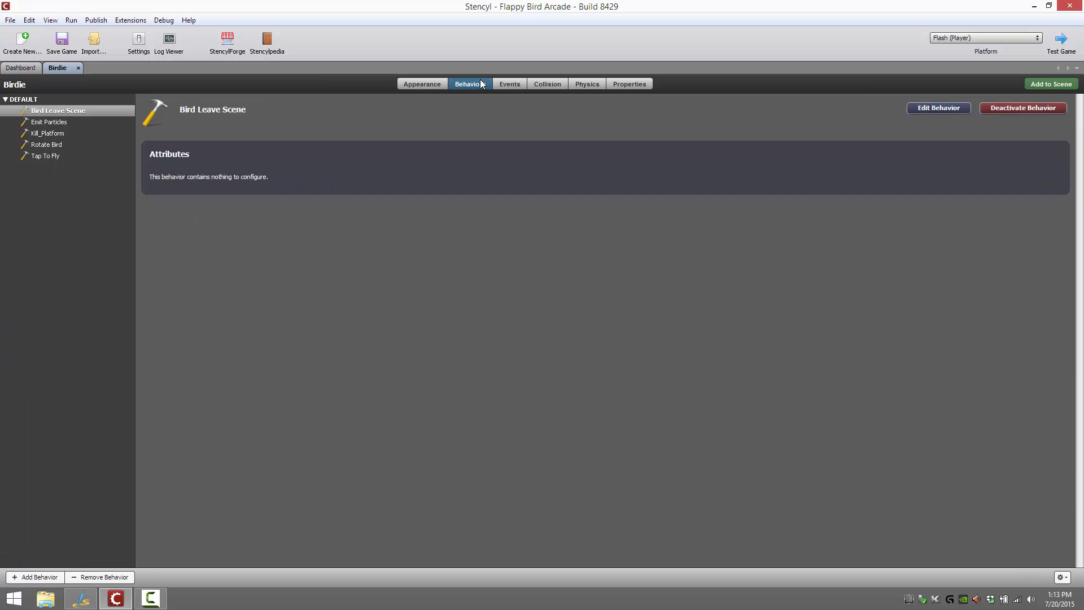
{"action": "left_click", "coordinate": [516, 83]}
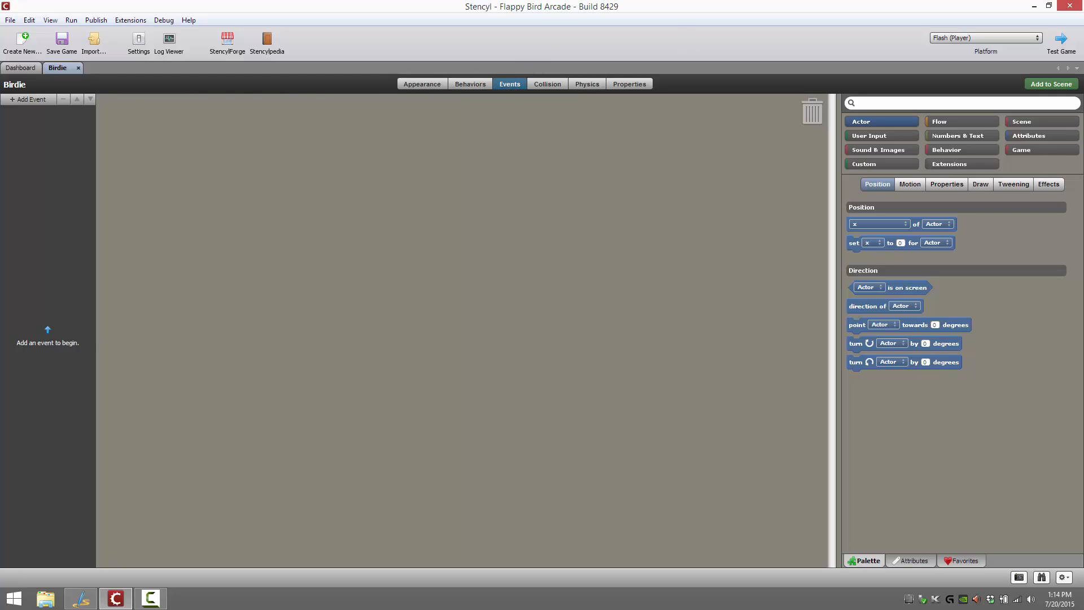
{"action": "left_click", "coordinate": [467, 85]}
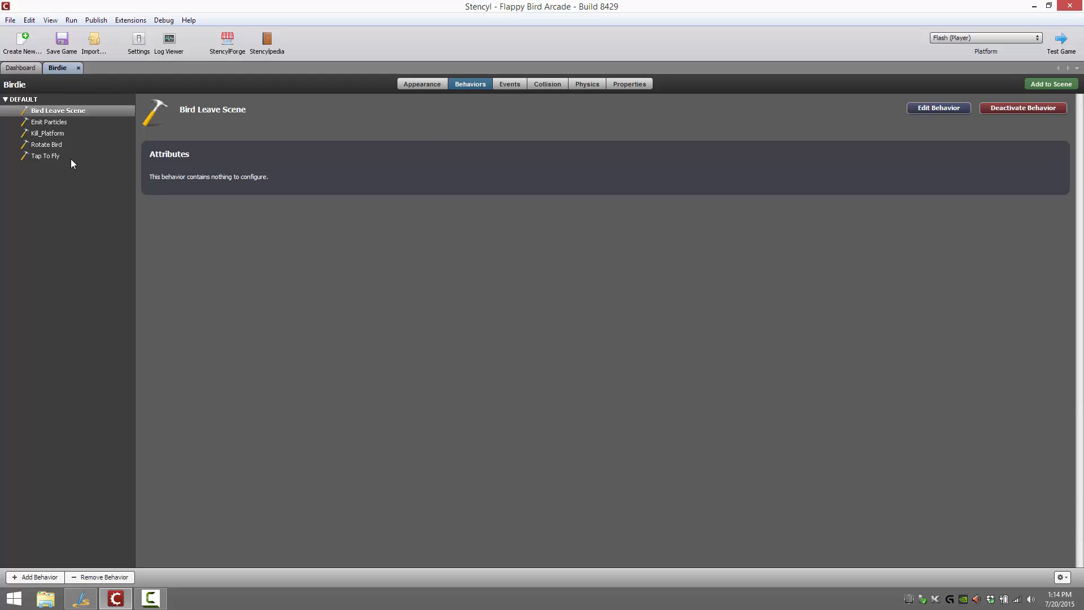
Open Birdie's Tap To Fly behavior for editing and compare the blocks of its Click and Keyboard events
{"action": "left_click", "coordinate": [51, 157]}
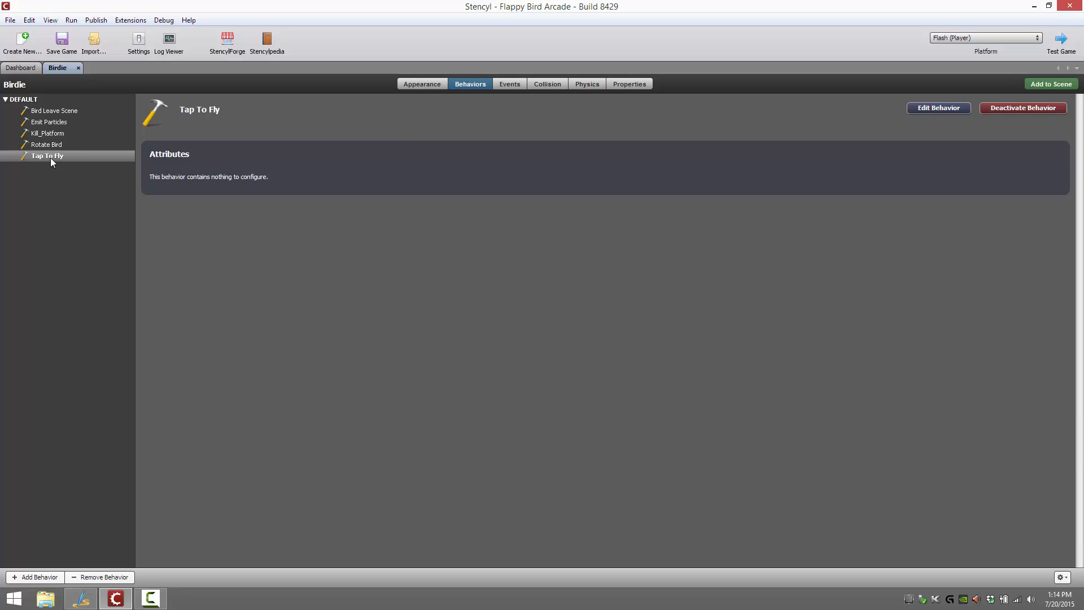
{"action": "left_click", "coordinate": [938, 107]}
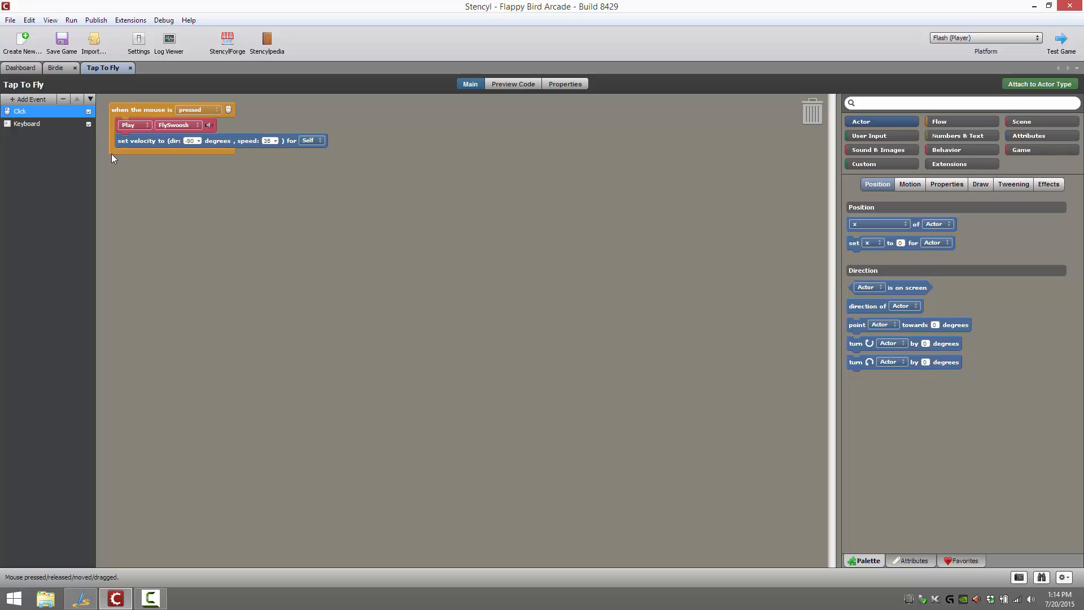
{"action": "left_click", "coordinate": [35, 125]}
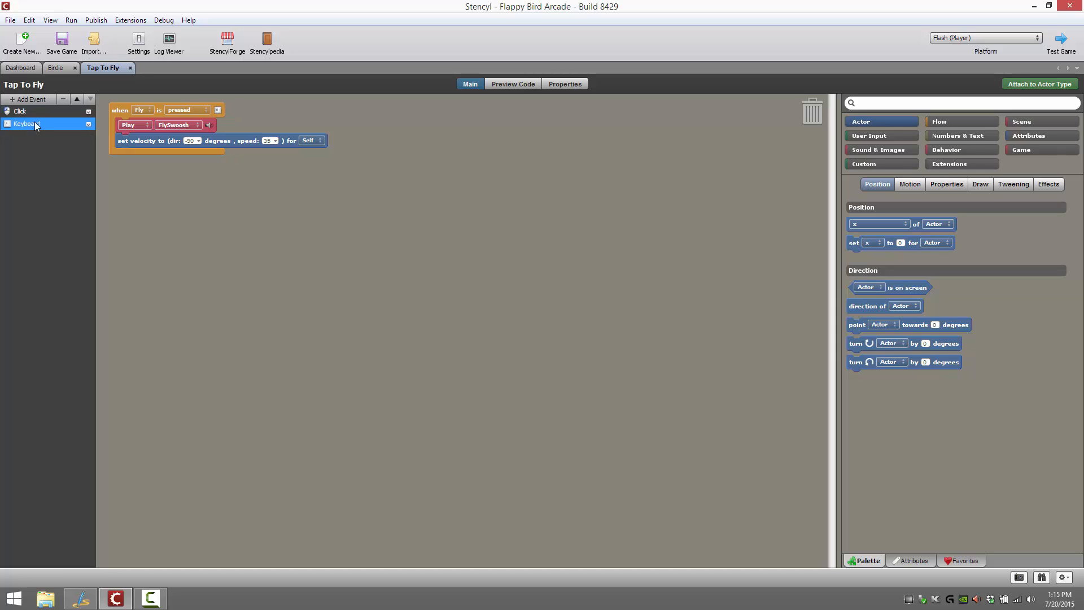
{"action": "left_click", "coordinate": [30, 113]}
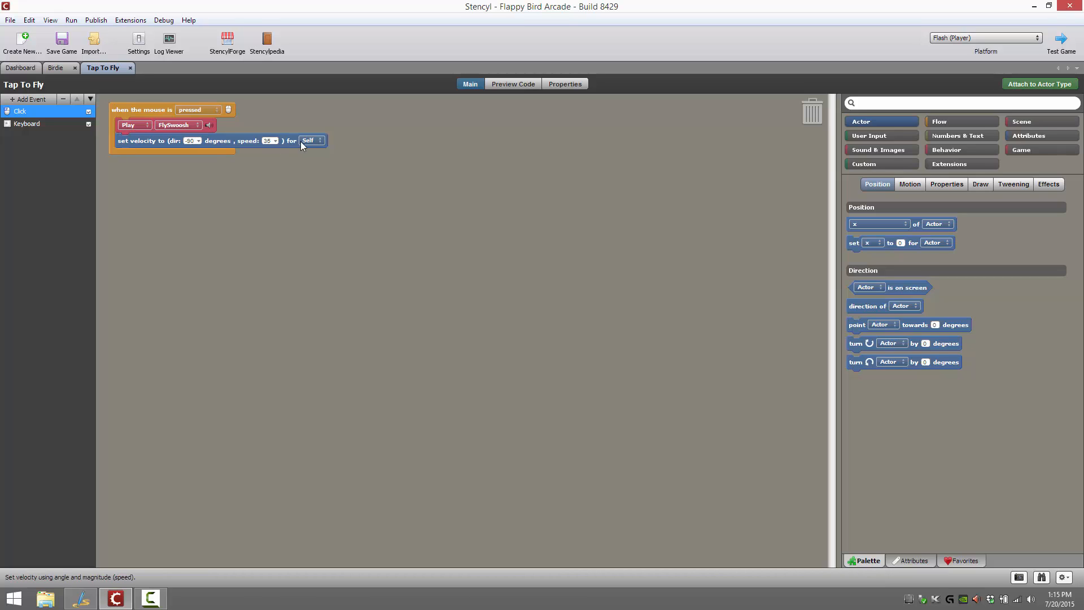
{"action": "left_click", "coordinate": [33, 125]}
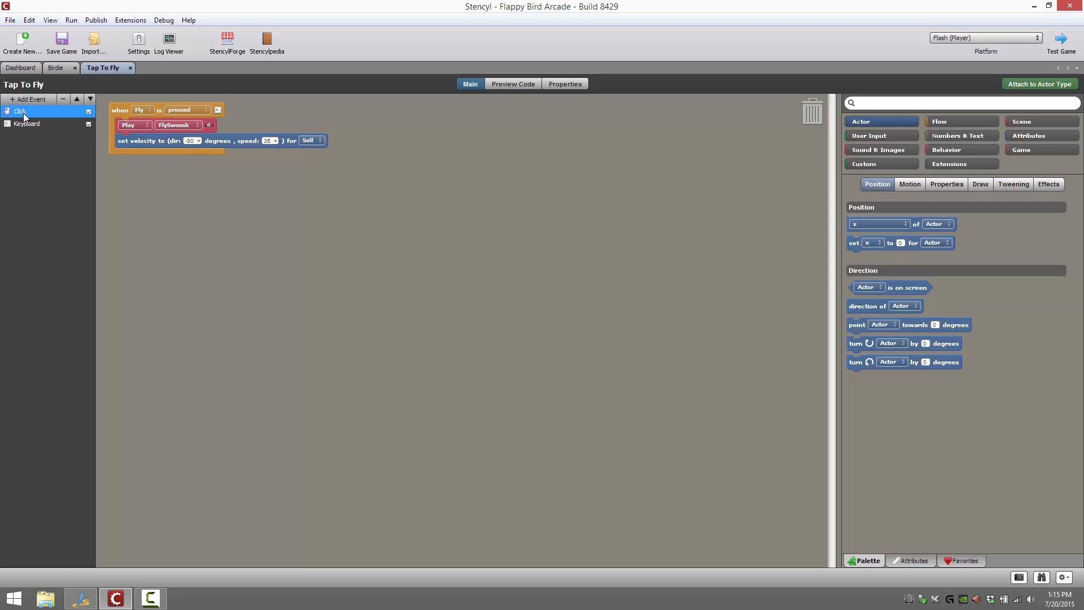
{"action": "left_click", "coordinate": [25, 111]}
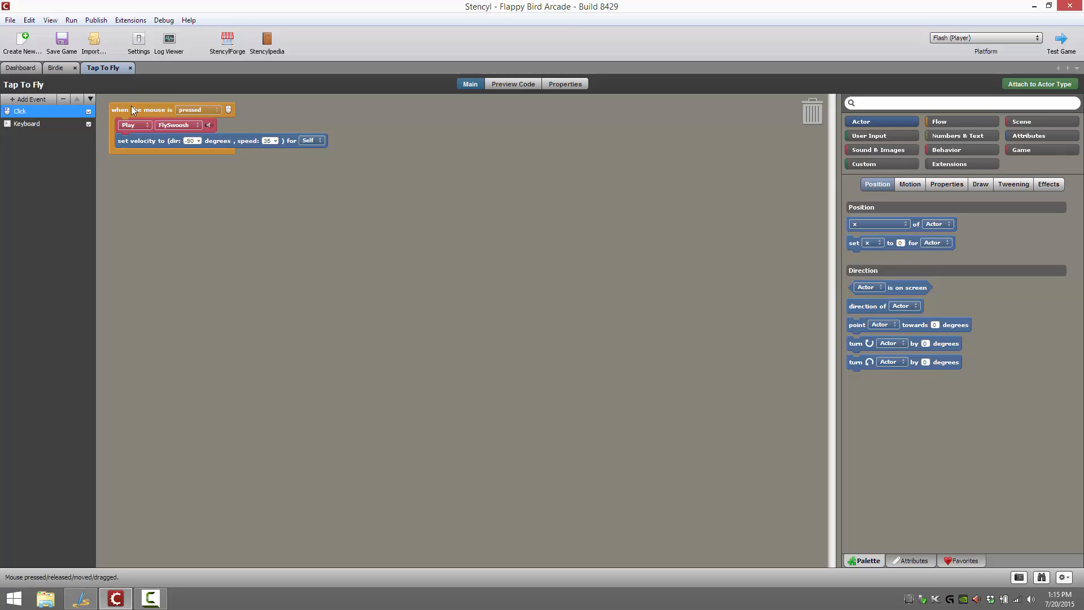
Browse the kinds of events that can be added to the behavior, including time, actor, collision, attribute and advanced events
{"action": "left_click", "coordinate": [21, 101]}
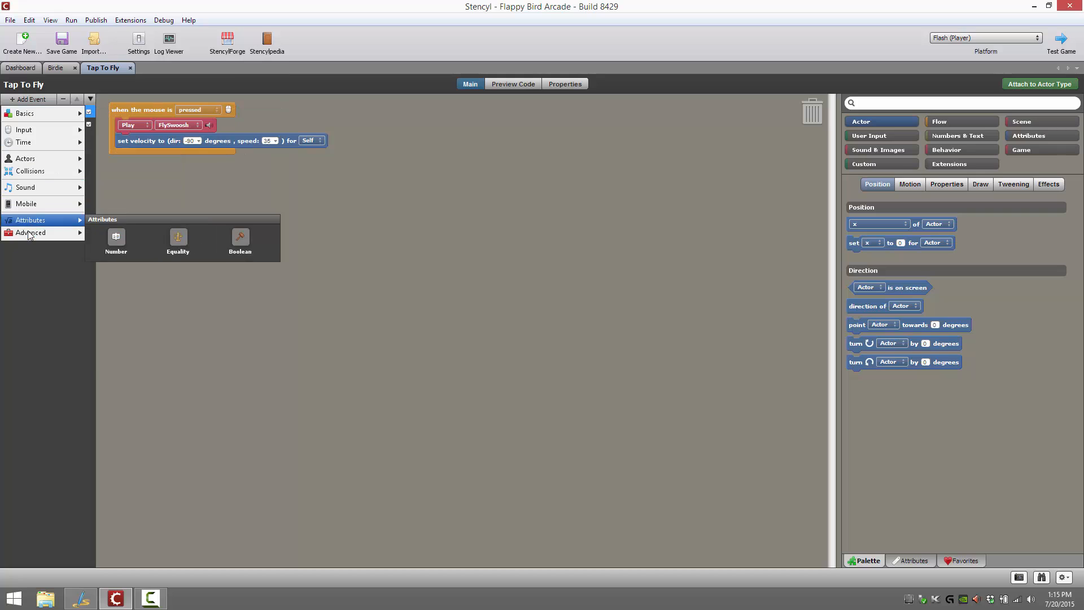
{"action": "mouse_move", "coordinate": [32, 122]}
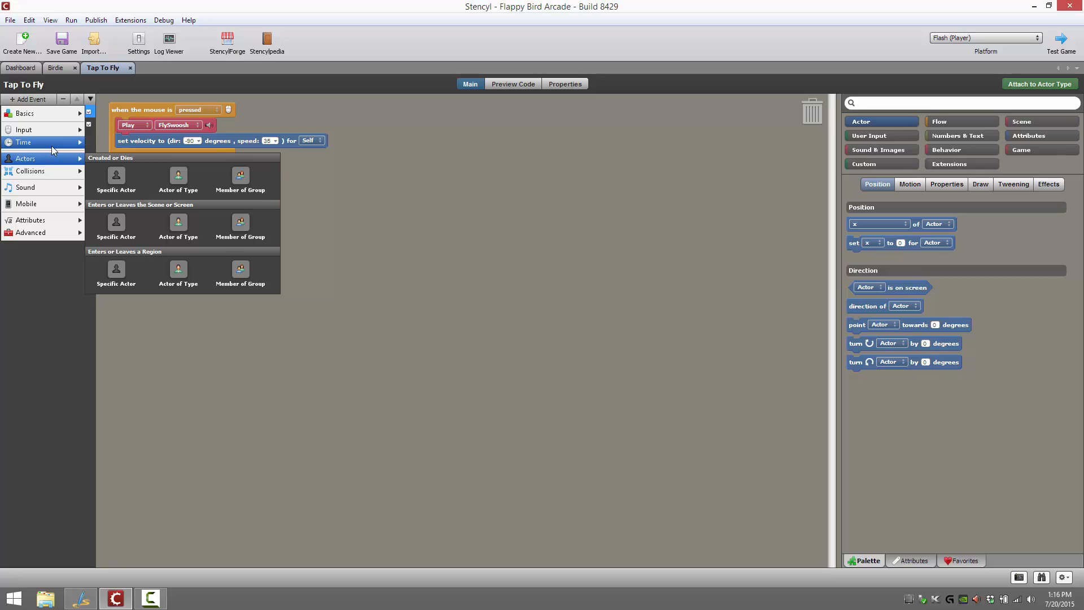
{"action": "mouse_move", "coordinate": [52, 147]}
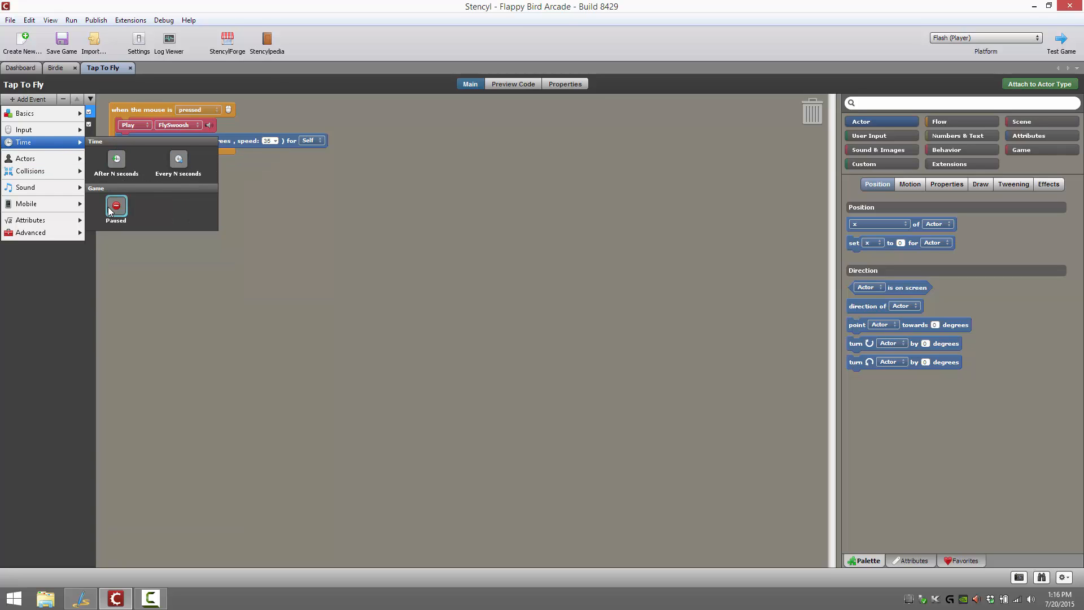
{"action": "mouse_move", "coordinate": [35, 163]}
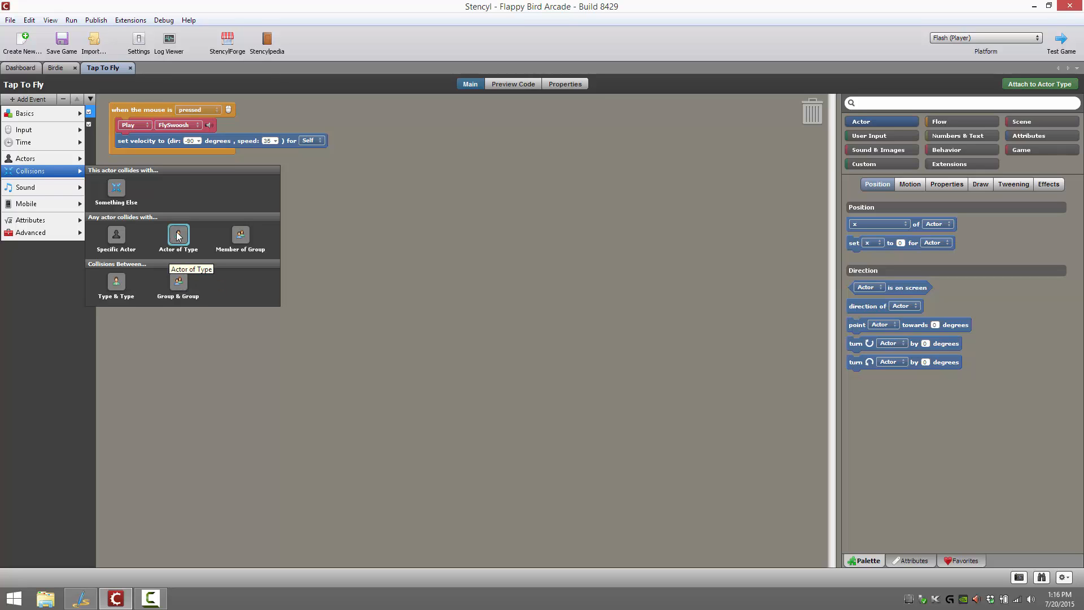
{"action": "mouse_move", "coordinate": [31, 192]}
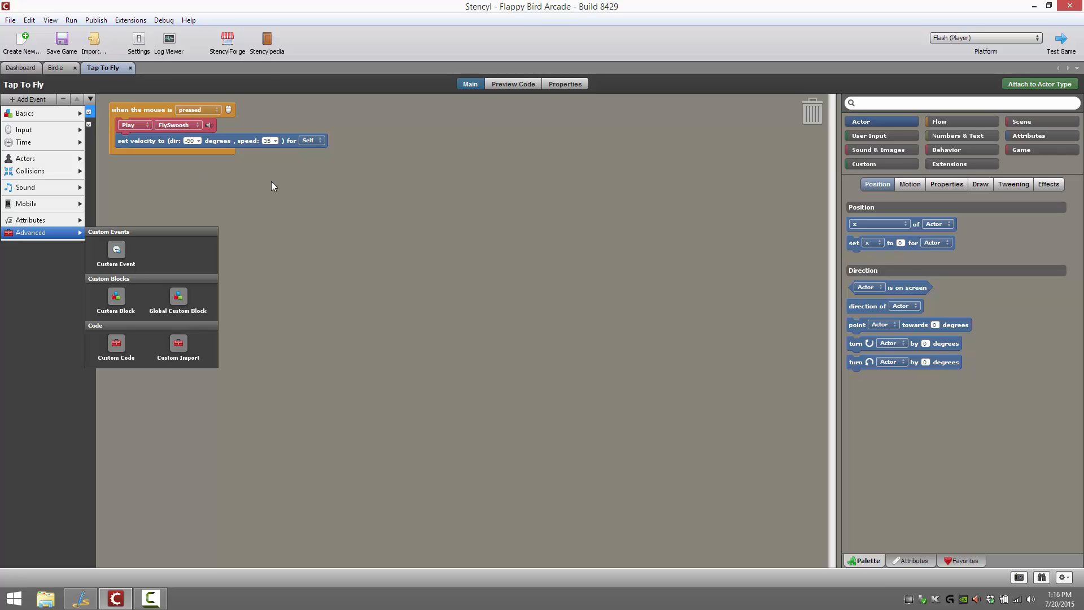
{"action": "left_click", "coordinate": [365, 197]}
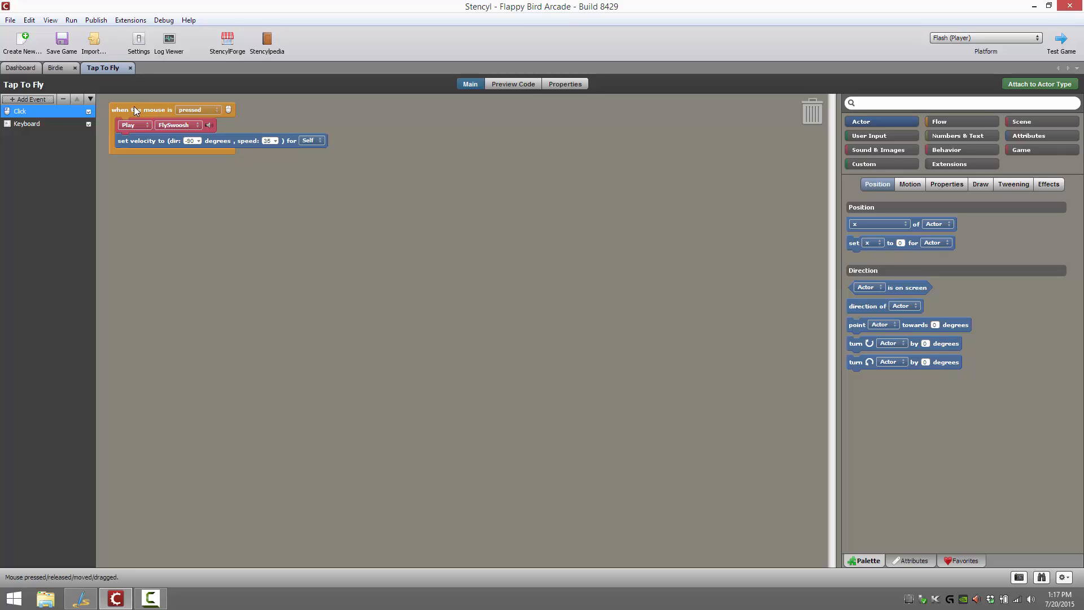
Add a When Creating event to Tap To Fly and move its block toward the middle of the canvas
{"action": "left_click", "coordinate": [27, 99]}
{"action": "mouse_move", "coordinate": [25, 112]}
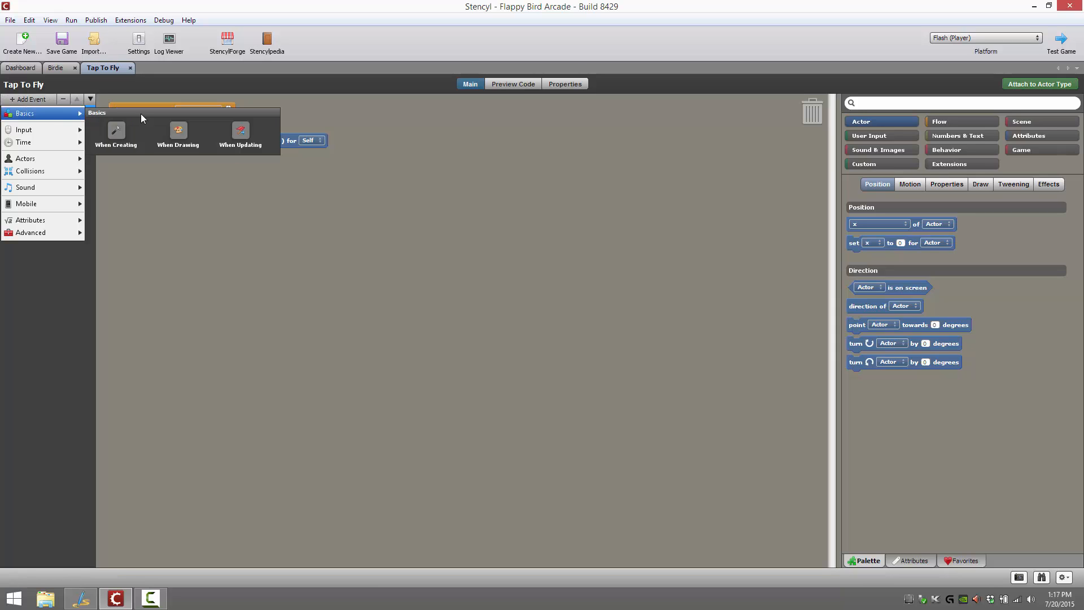
{"action": "left_click", "coordinate": [123, 135]}
{"action": "left_click_drag", "start_coordinate": [133, 120], "coordinate": [248, 229]}
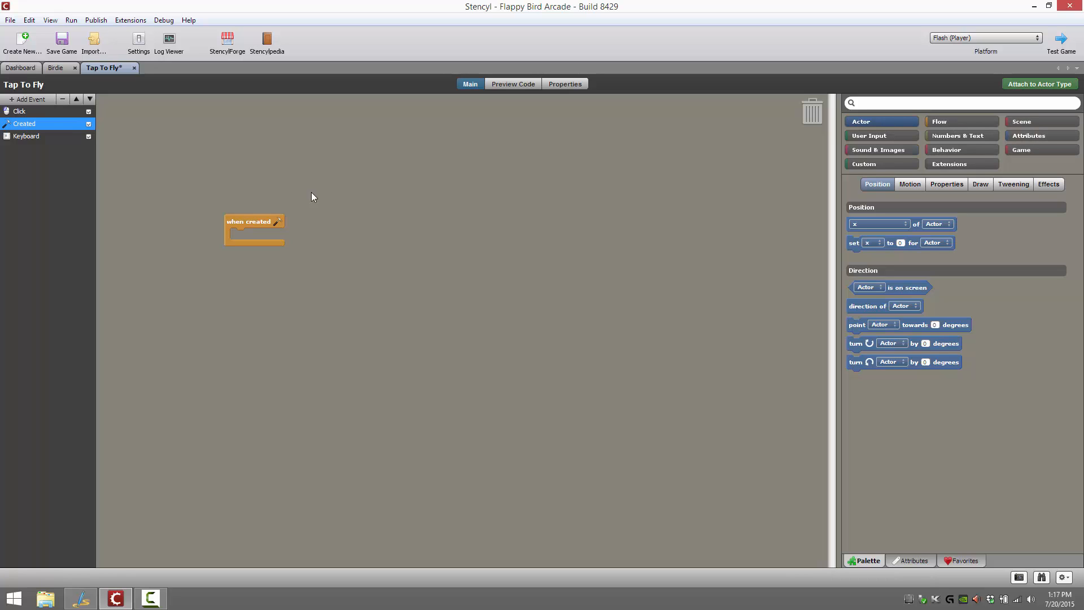
Insert an if block into the when created event with the condition 1 < 2
{"action": "left_click", "coordinate": [947, 123]}
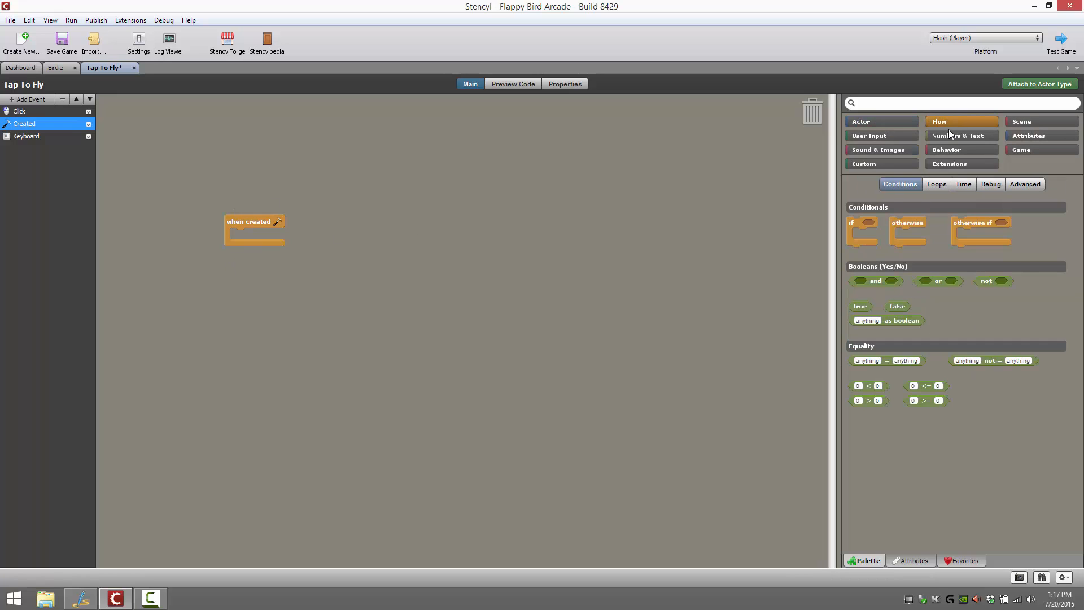
{"action": "left_click_drag", "start_coordinate": [819, 218], "coordinate": [243, 235]}
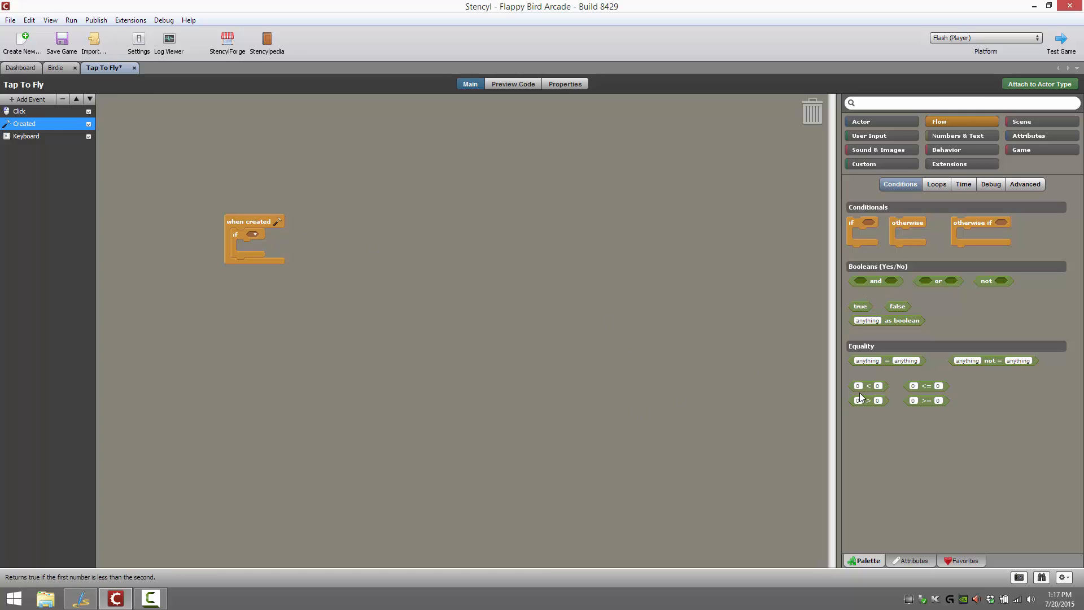
{"action": "left_click_drag", "start_coordinate": [852, 384], "coordinate": [253, 236]}
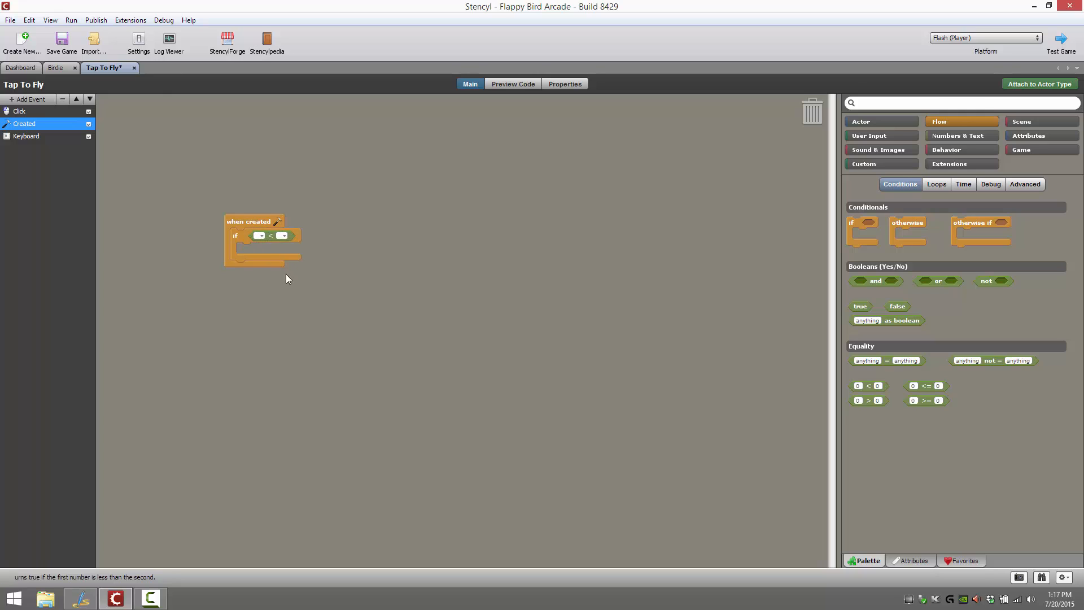
{"action": "left_click", "coordinate": [259, 235]}
{"action": "left_click", "coordinate": [257, 236]}
{"action": "type", "text": "2"}
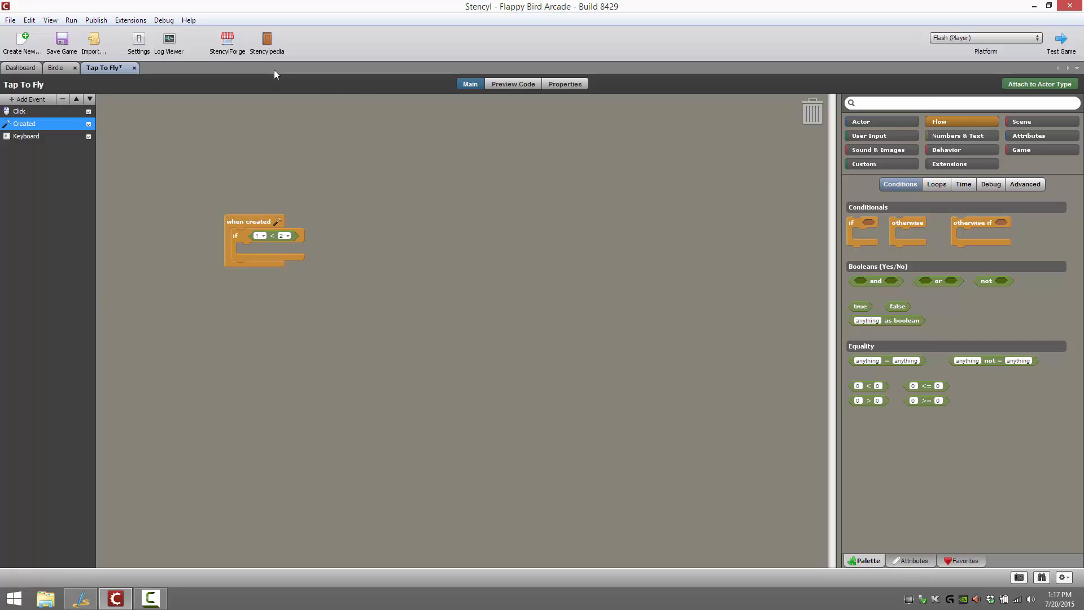
Try the actor block "x of Self" inside the if block, look at its options, and remove it
{"action": "left_click", "coordinate": [872, 121]}
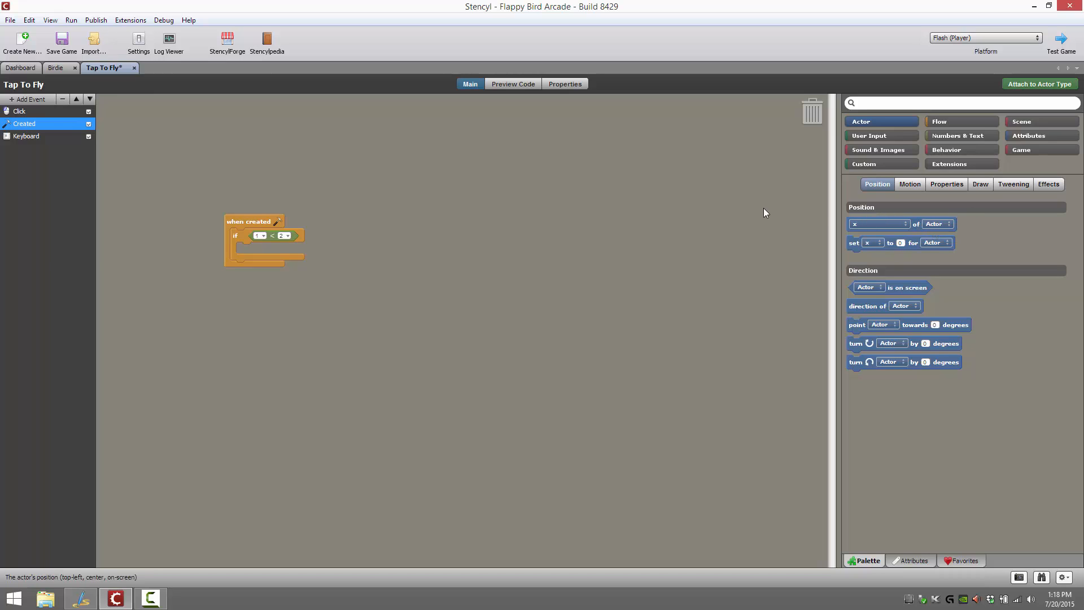
{"action": "left_click_drag", "start_coordinate": [763, 212], "coordinate": [301, 243]}
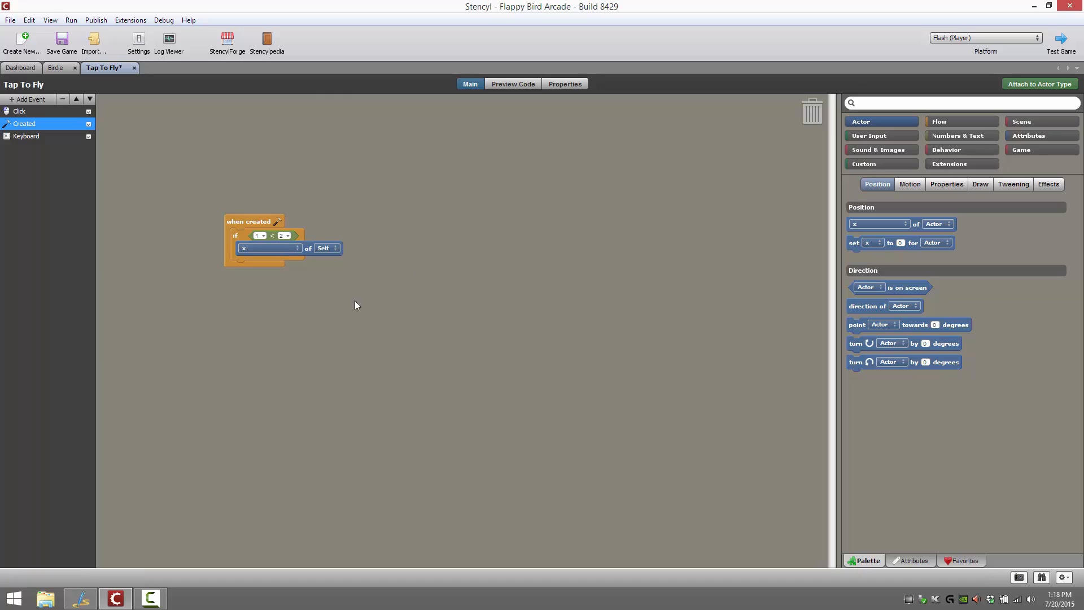
{"action": "left_click", "coordinate": [295, 248]}
{"action": "left_click", "coordinate": [327, 249]}
{"action": "left_click_drag", "start_coordinate": [307, 248], "coordinate": [1051, 243]}
Insert a "set x to 0 for Self" block inside the if block and look at its actor and axis options
{"action": "left_click_drag", "start_coordinate": [855, 243], "coordinate": [292, 241]}
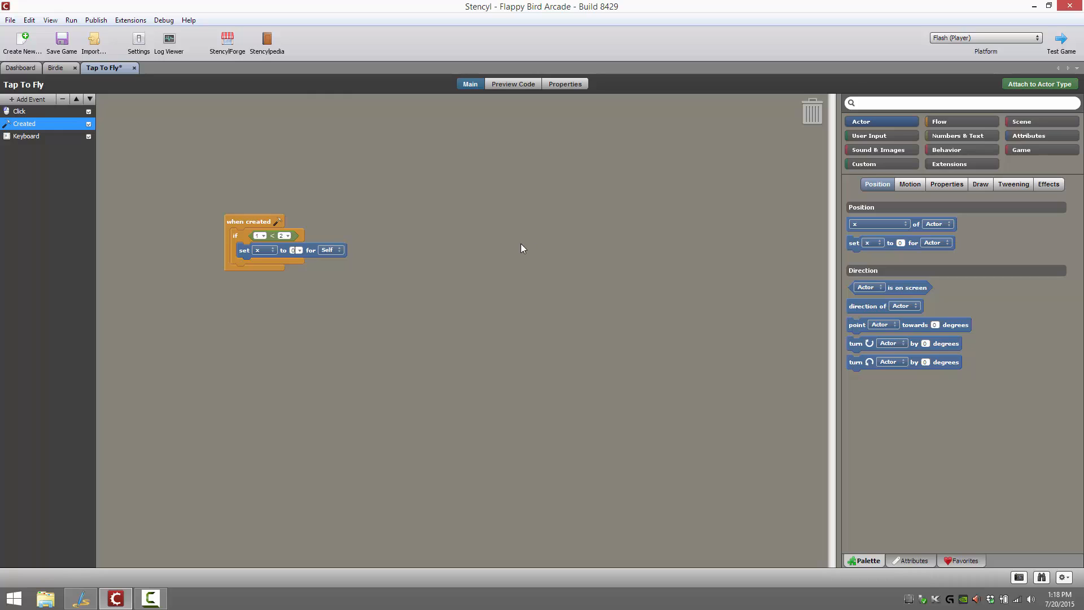
{"action": "left_click", "coordinate": [337, 250]}
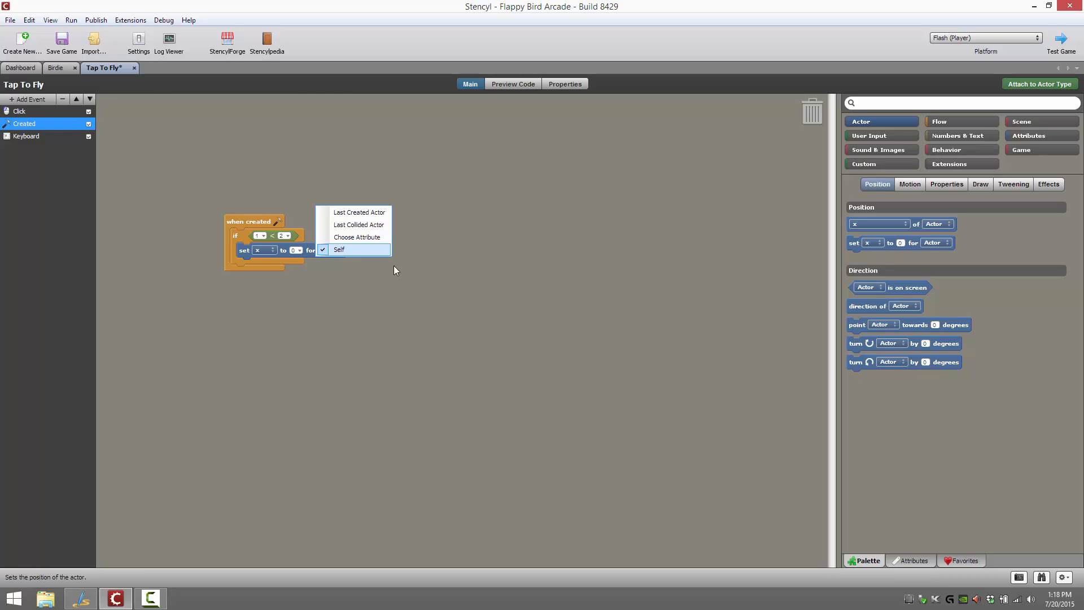
{"action": "left_click", "coordinate": [394, 269]}
{"action": "left_click", "coordinate": [269, 252]}
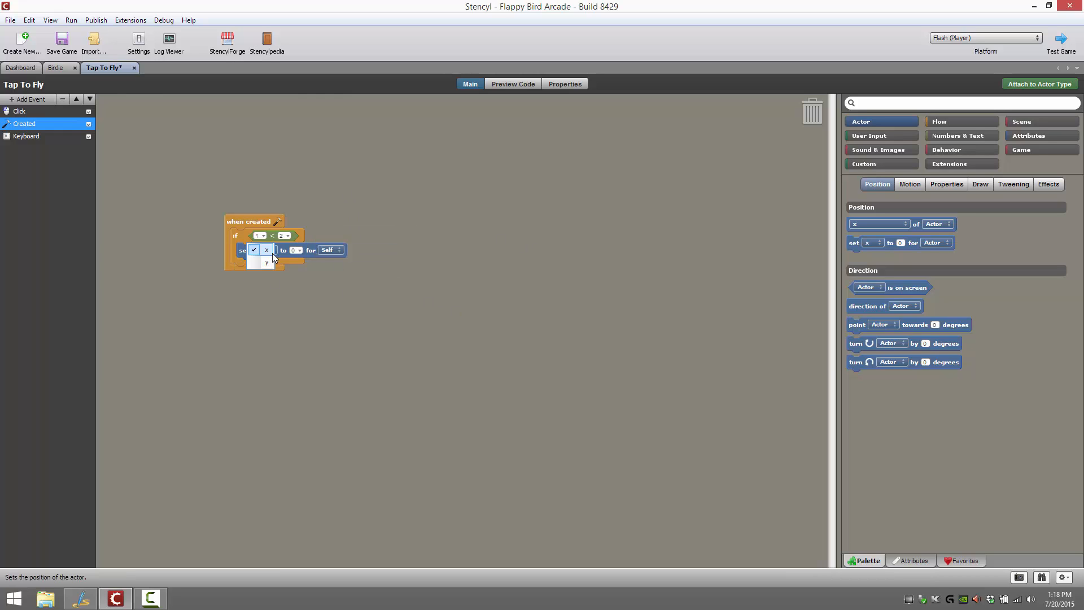
{"action": "left_click", "coordinate": [441, 297]}
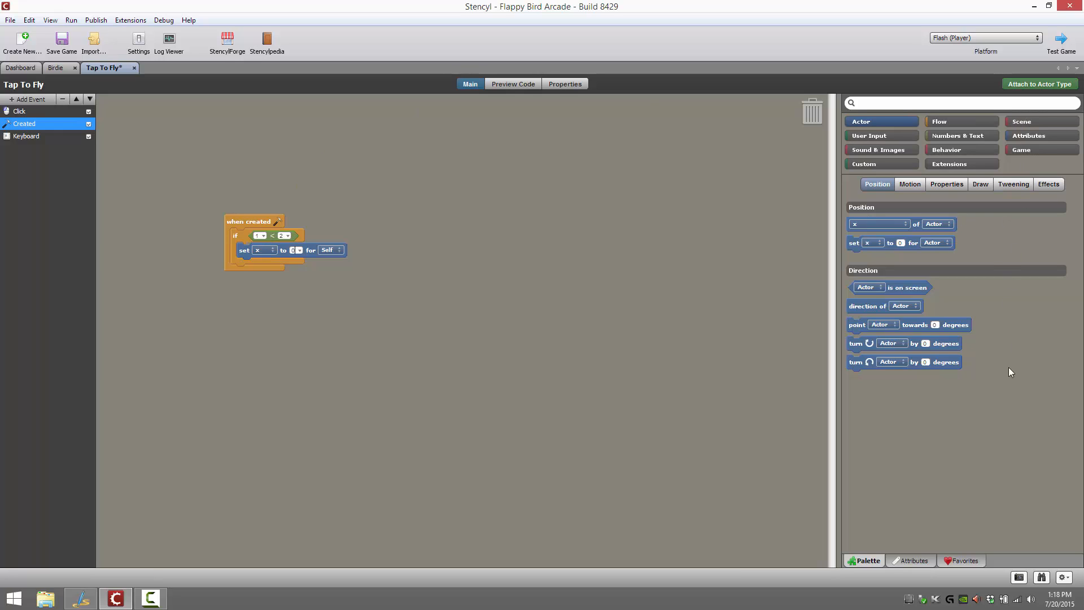
Look through the Flow blocks for conditions, loops and time
{"action": "left_click", "coordinate": [943, 123]}
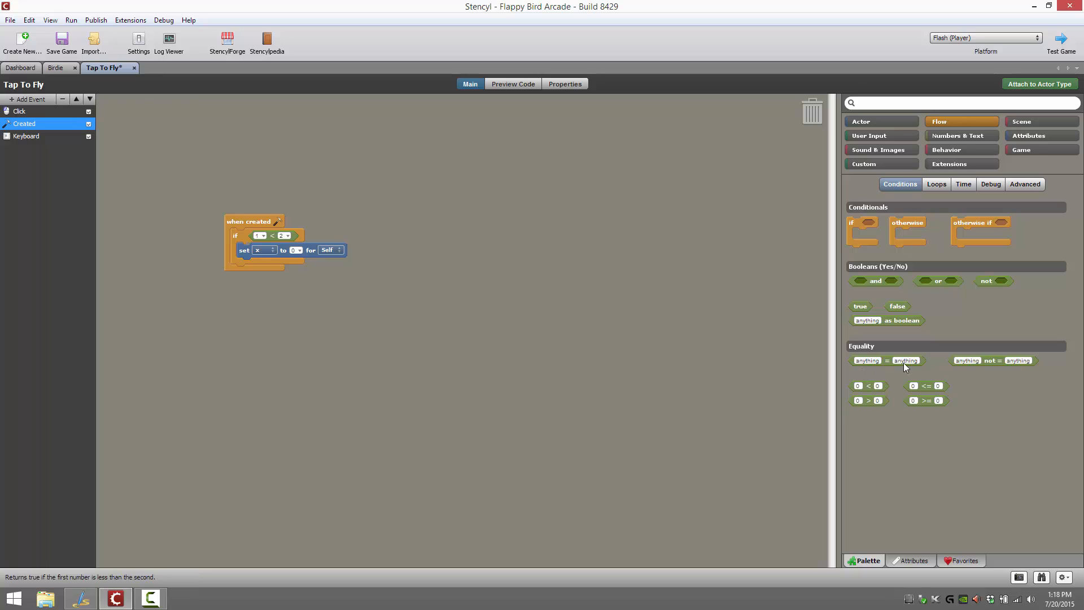
{"action": "left_click", "coordinate": [936, 184]}
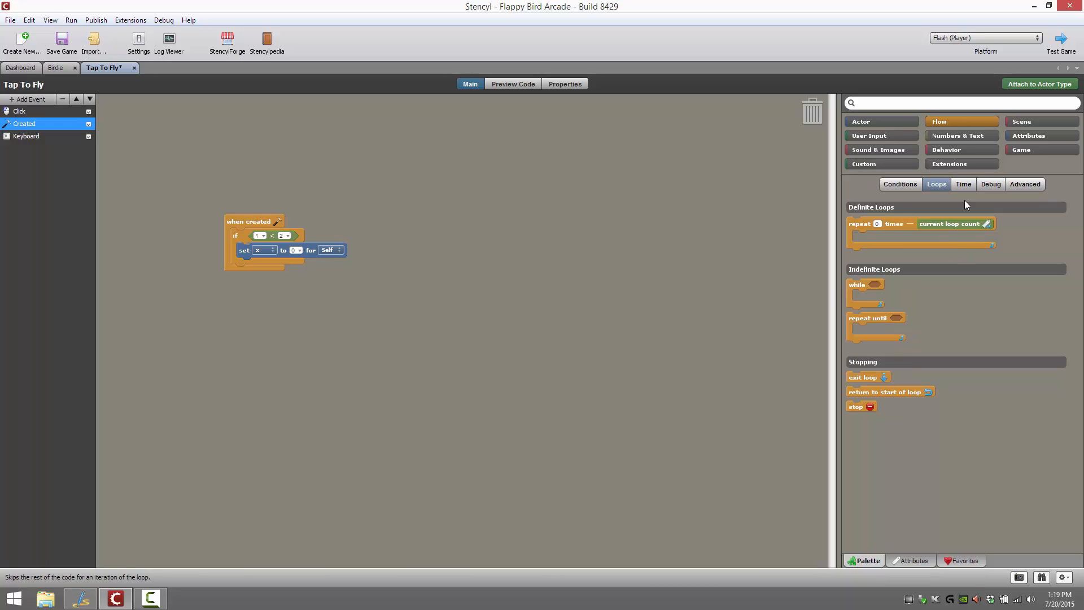
{"action": "left_click", "coordinate": [966, 184]}
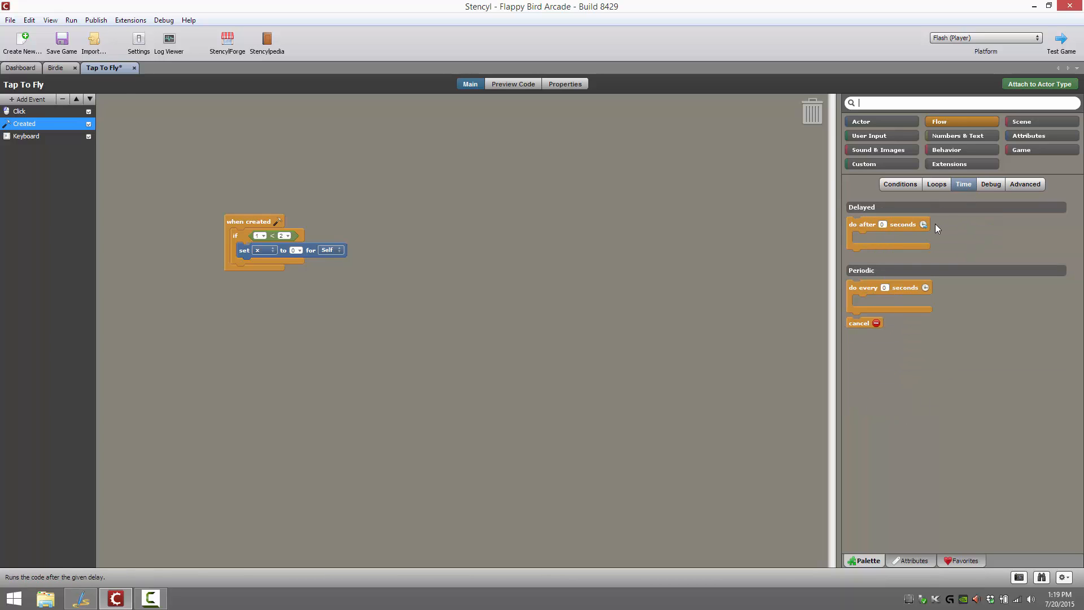
Add a print block with the text "Some debug message" above the if block and look at the Log Viewer
{"action": "left_click", "coordinate": [998, 183]}
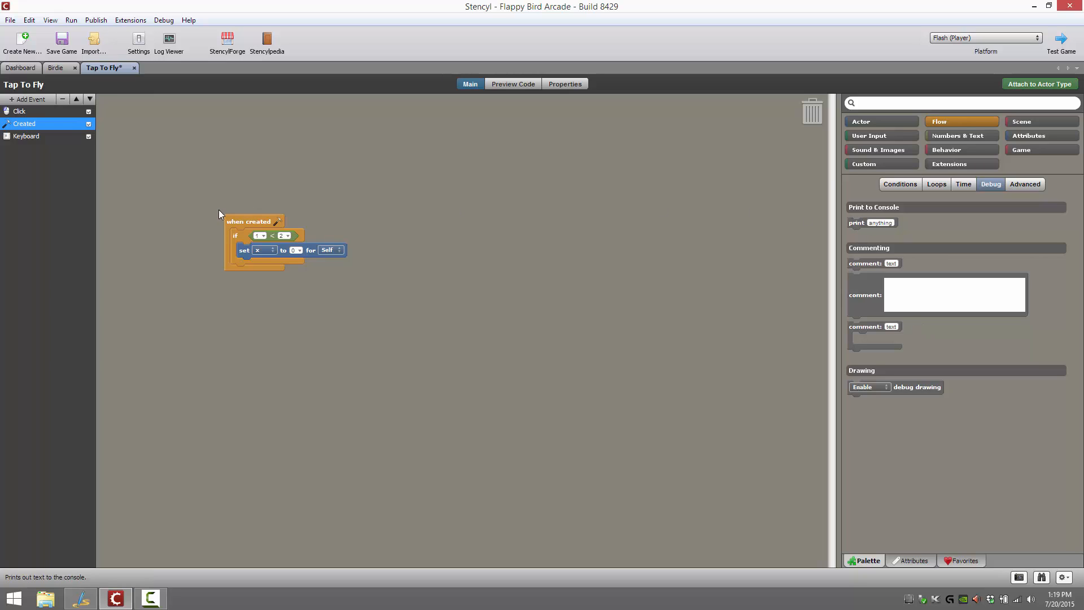
{"action": "left_click_drag", "start_coordinate": [253, 230], "coordinate": [254, 233]}
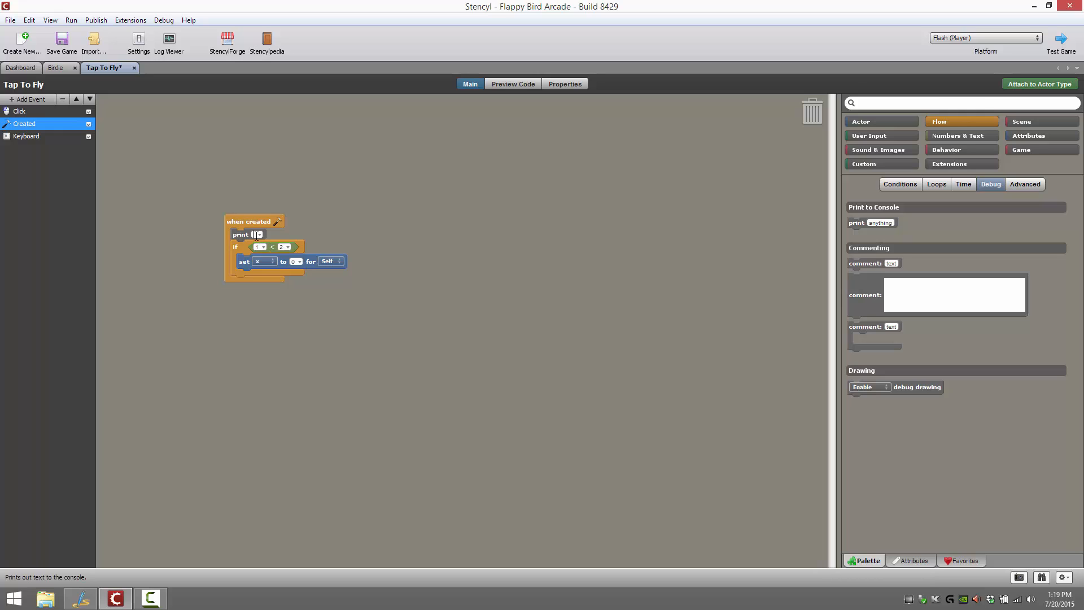
{"action": "type", "text": "Some debug message"}
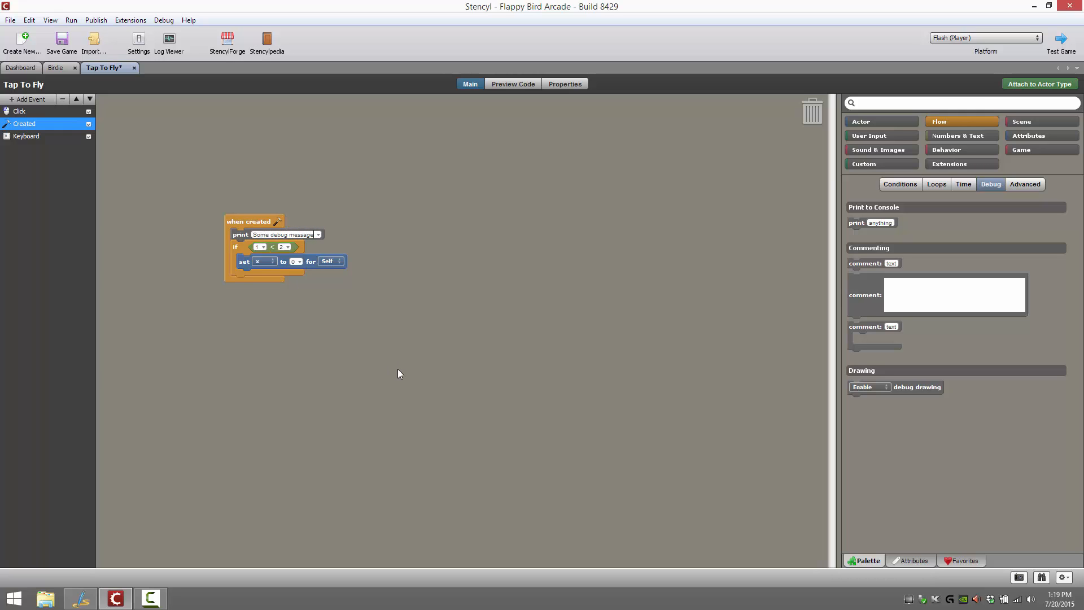
{"action": "left_click", "coordinate": [169, 39]}
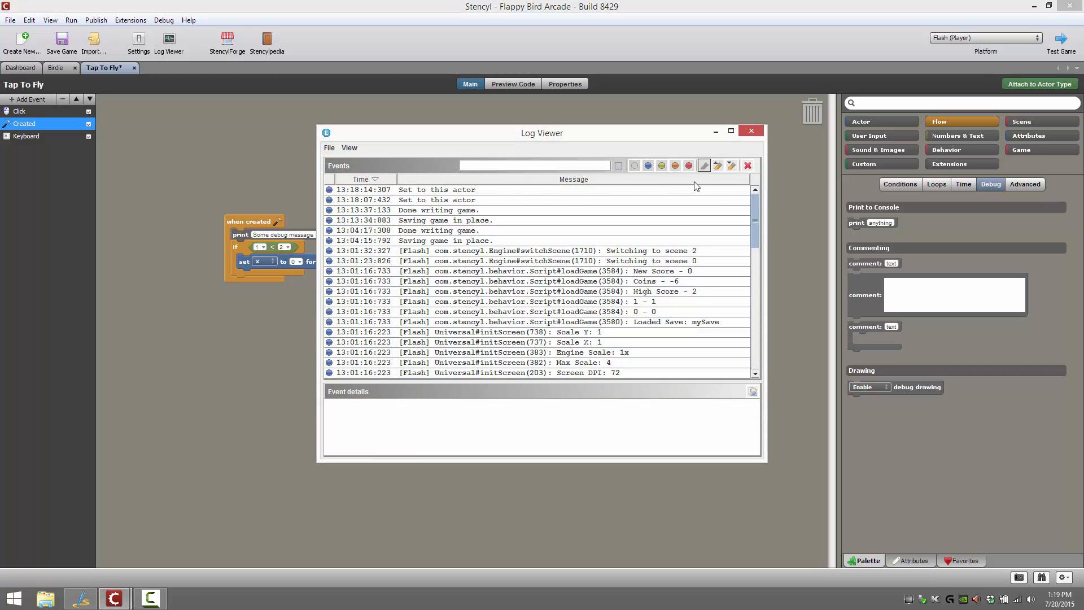
{"action": "left_click", "coordinate": [751, 133]}
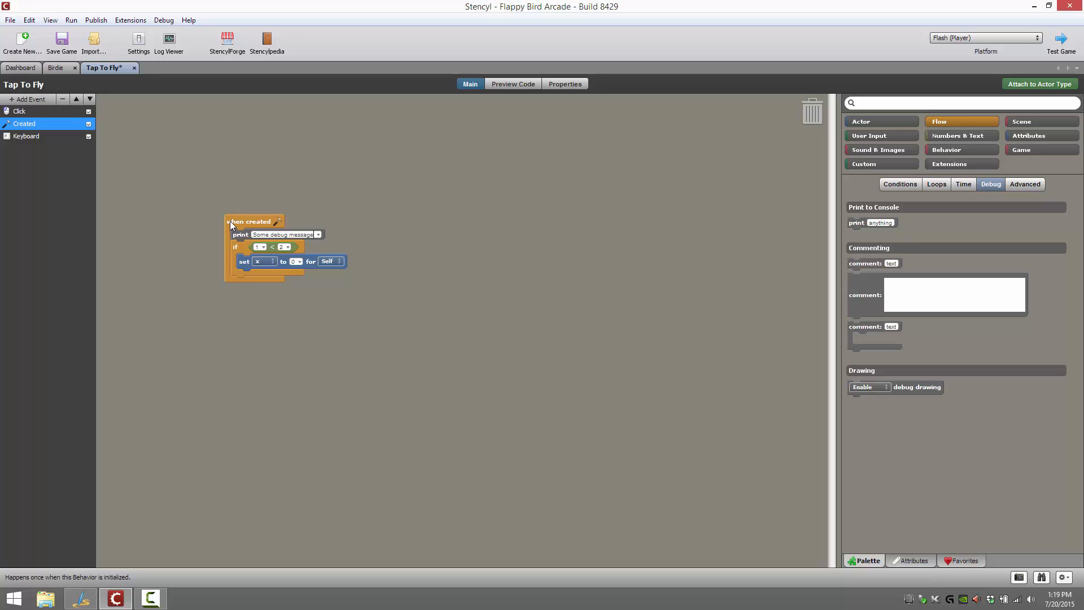
Remove the Created event with all its blocks from the Tap To Fly behavior
{"action": "left_click_drag", "start_coordinate": [228, 221], "coordinate": [813, 114]}
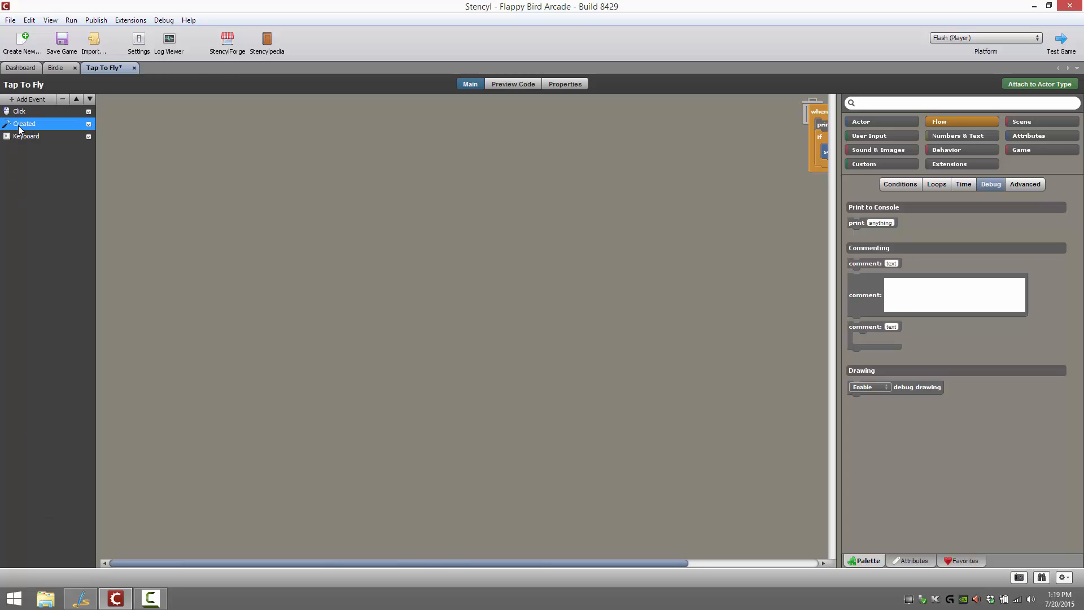
{"action": "left_click", "coordinate": [61, 99]}
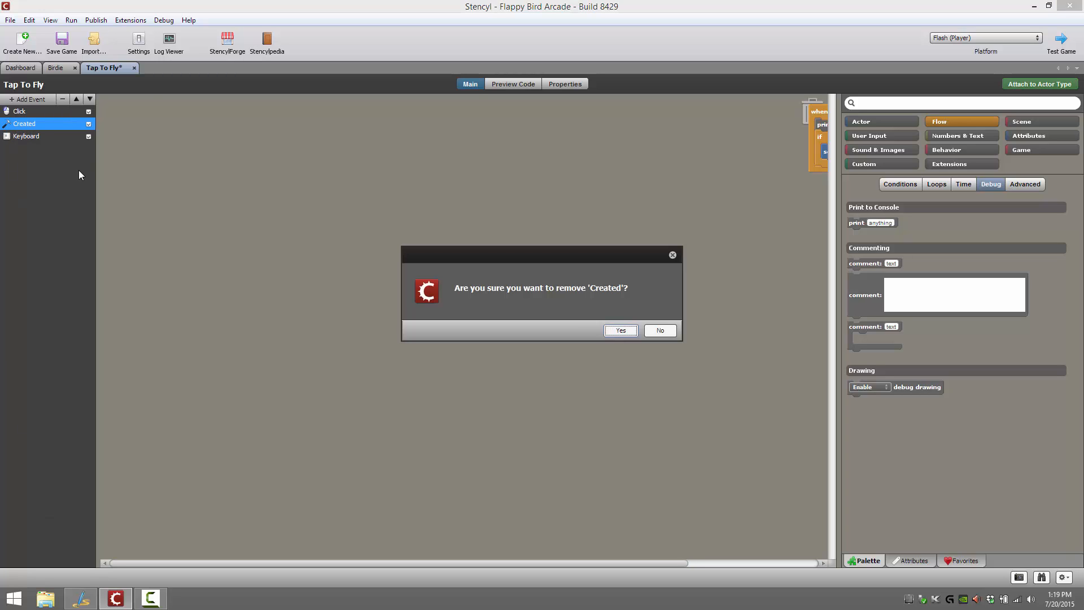
{"action": "left_click", "coordinate": [628, 330]}
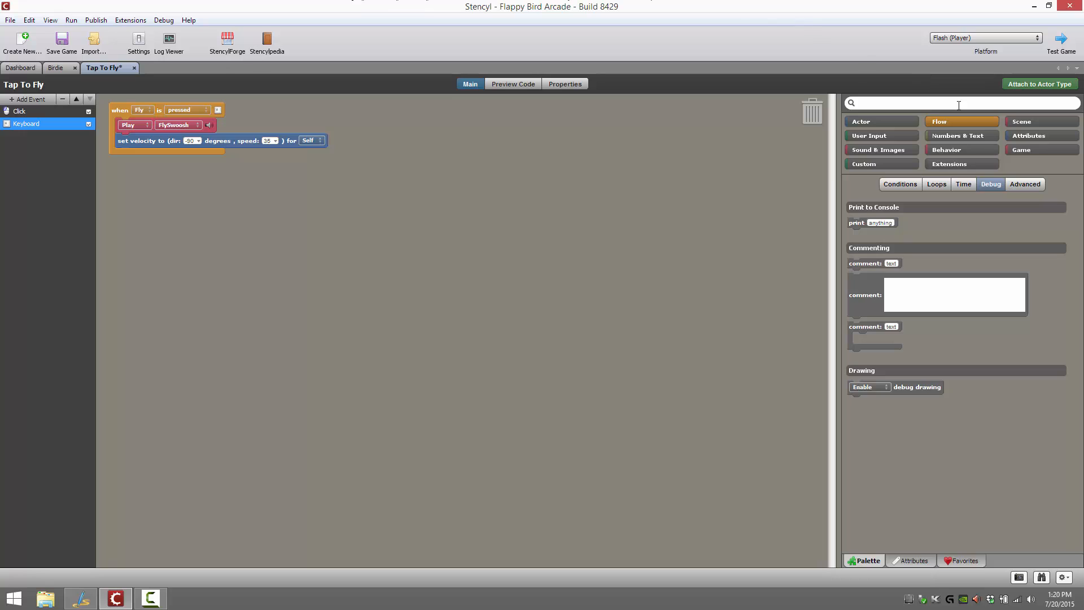
Look at the behavior trigger blocks and at the behaviors attached to the Birdie actor type
{"action": "left_click", "coordinate": [956, 151]}
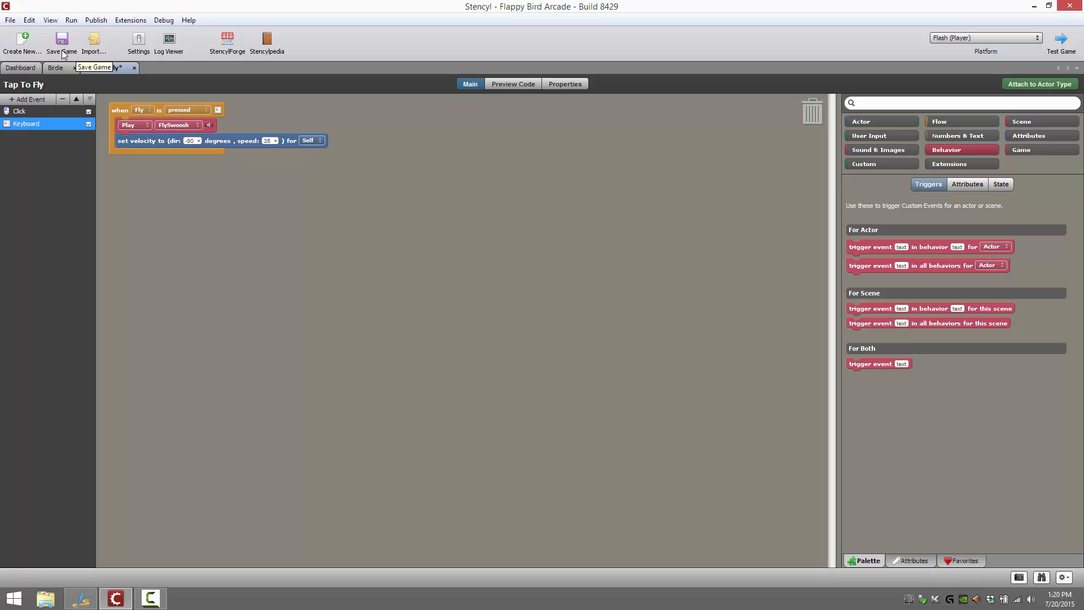
{"action": "left_click", "coordinate": [19, 69]}
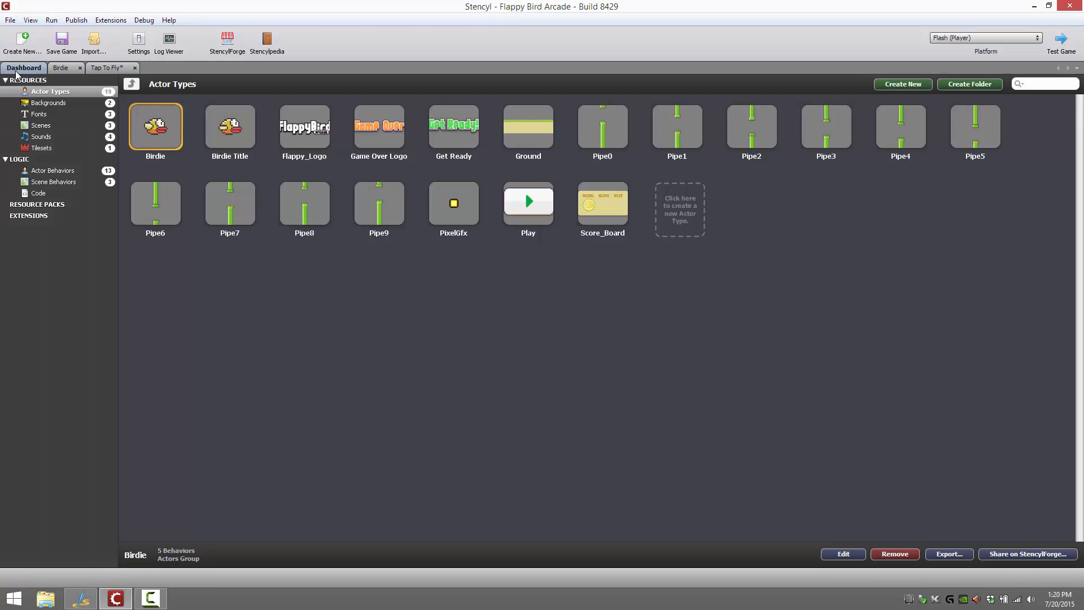
{"action": "double_click", "coordinate": [158, 137]}
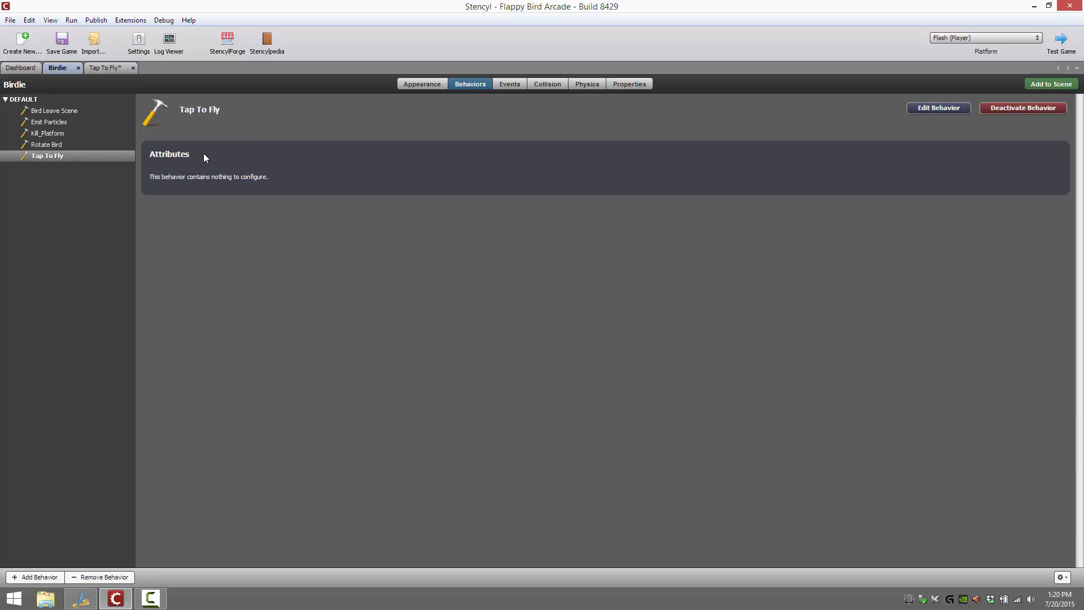
Return to Tap To Fly and view the blocks for getting and setting behavior attributes, plus the behavior's attribute list
{"action": "left_click", "coordinate": [95, 69]}
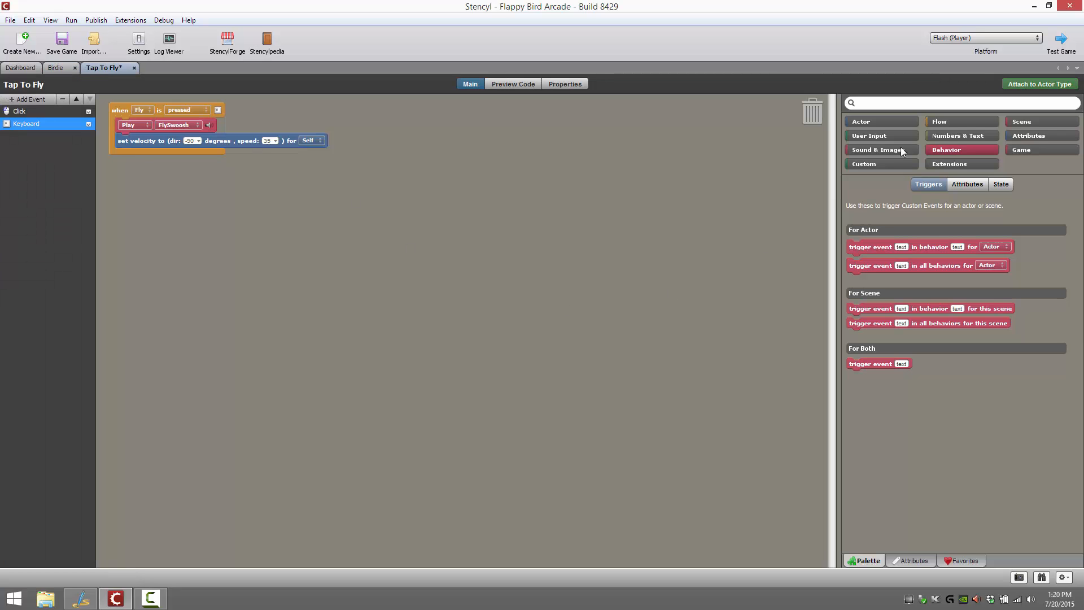
{"action": "left_click", "coordinate": [978, 182]}
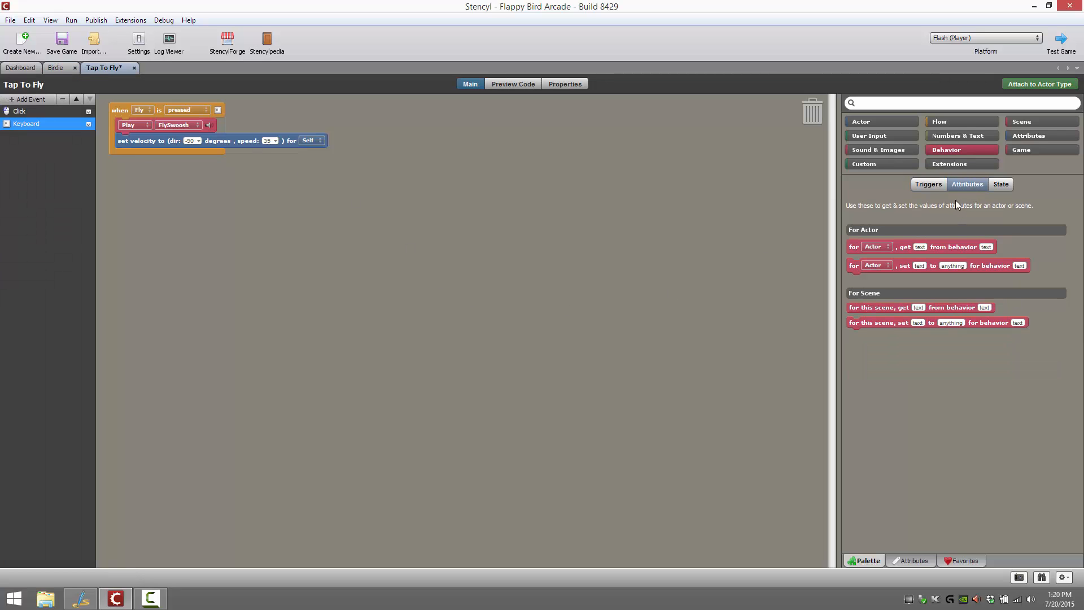
{"action": "left_click", "coordinate": [913, 560]}
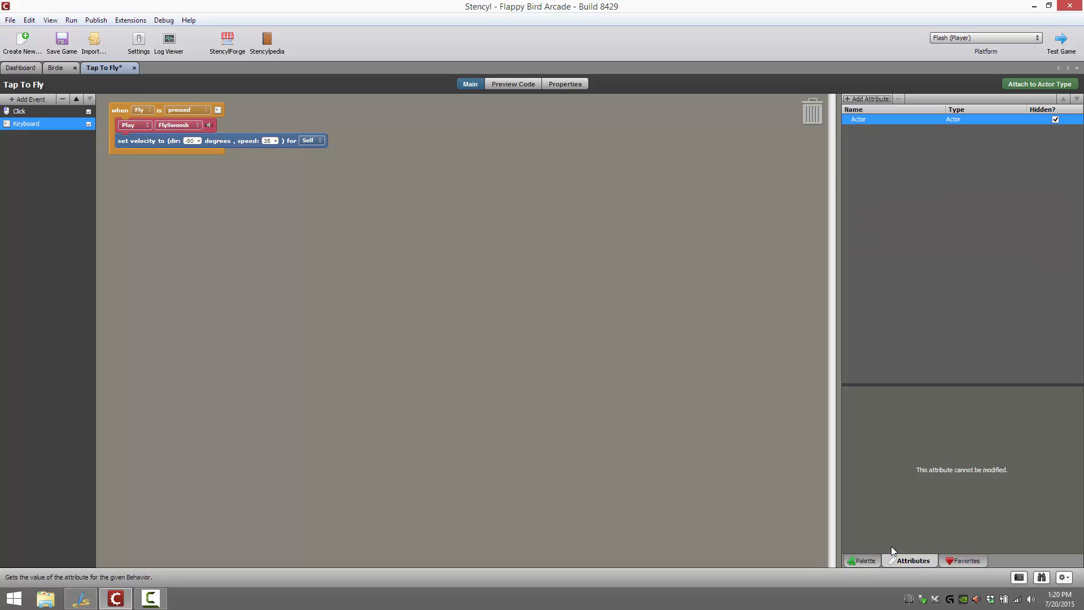
{"action": "left_click", "coordinate": [865, 560]}
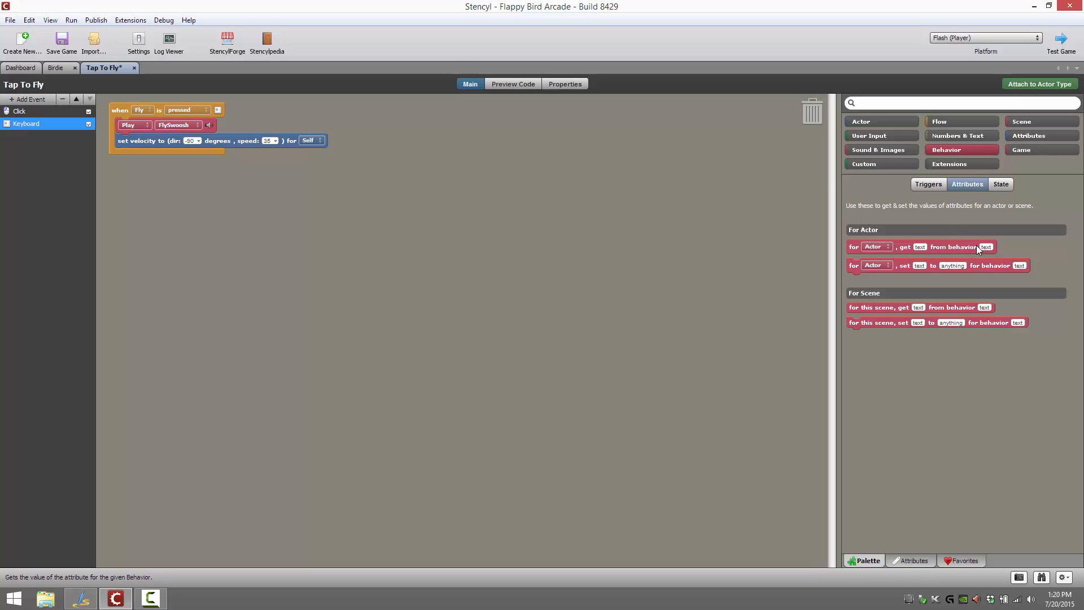
Start creating an attribute named myAtt for Tap To Fly, view the available attribute types, and cancel the creation
{"action": "left_click", "coordinate": [922, 560]}
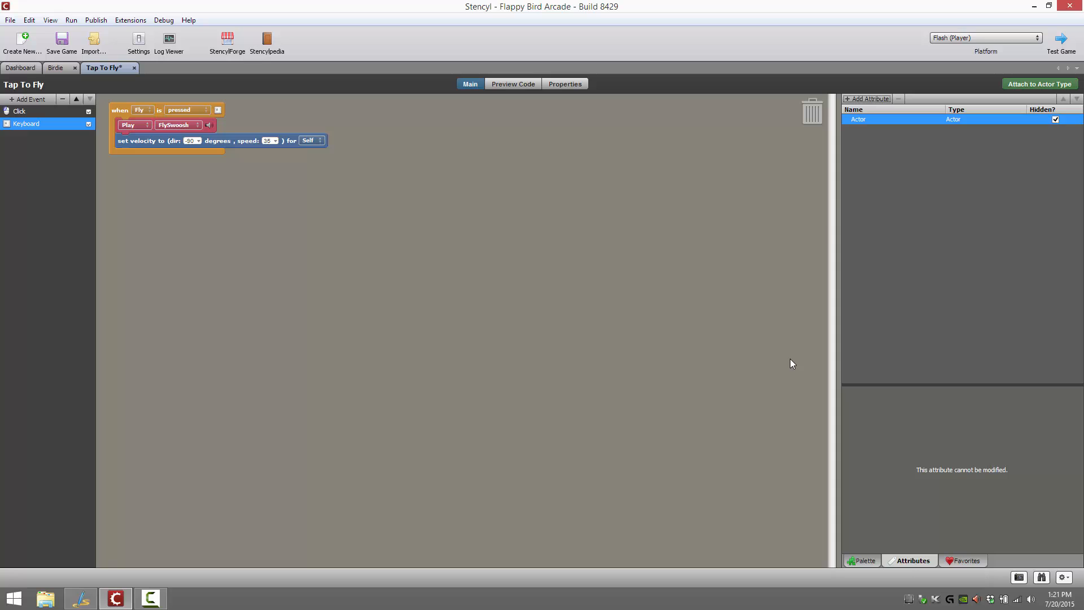
{"action": "left_click", "coordinate": [865, 100]}
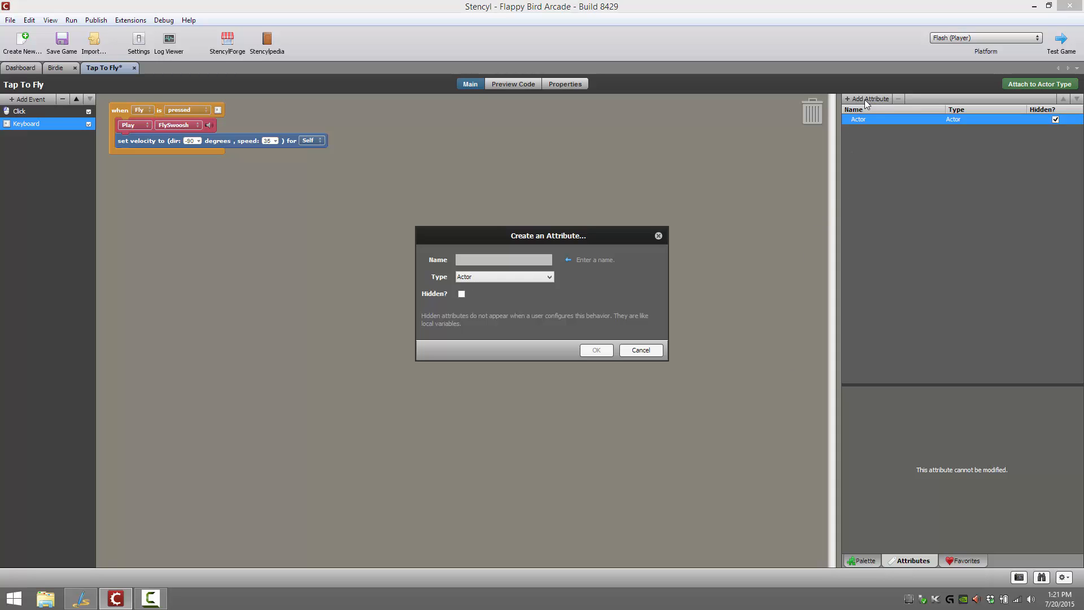
{"action": "type", "text": "myAtt"}
{"action": "left_click", "coordinate": [551, 274]}
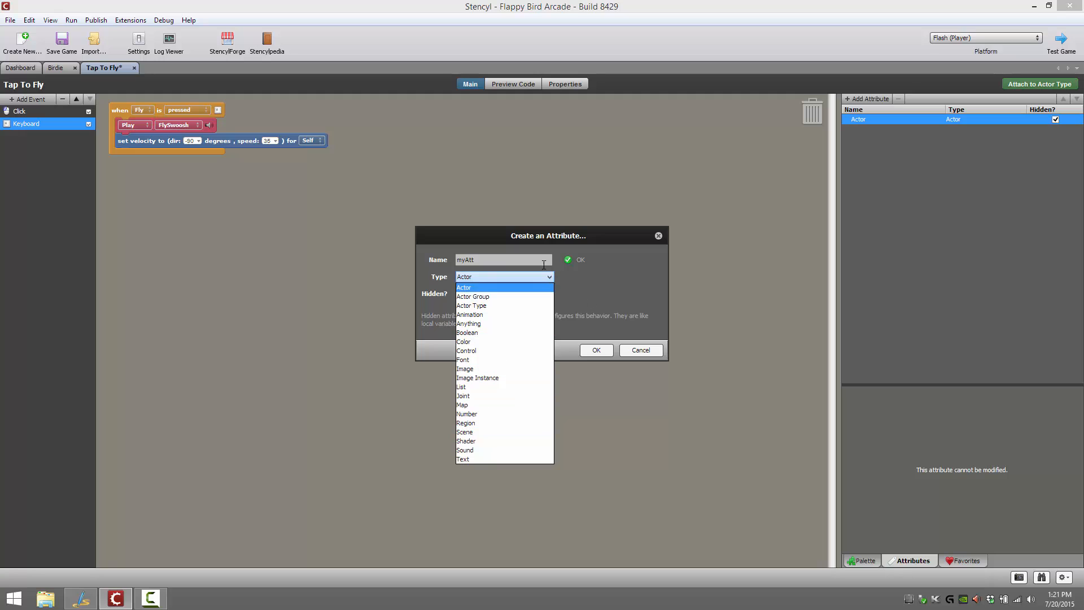
{"action": "left_click", "coordinate": [667, 352]}
{"action": "left_click", "coordinate": [660, 350]}
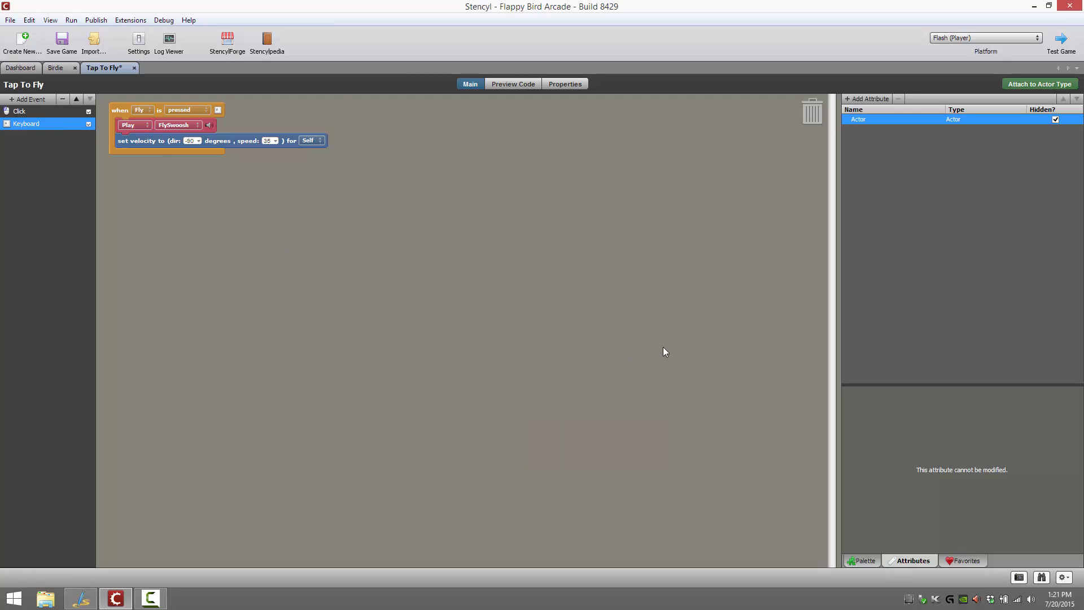
Close the Tap To Fly behavior and save the game
{"action": "key", "text": "ctrl+s"}
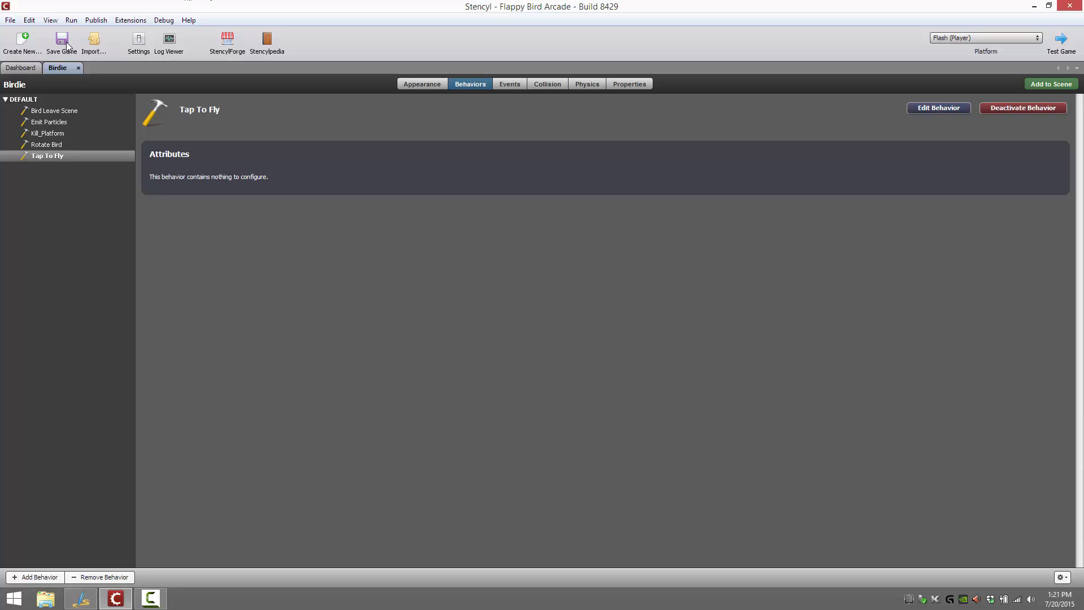
{"action": "left_click", "coordinate": [10, 20]}
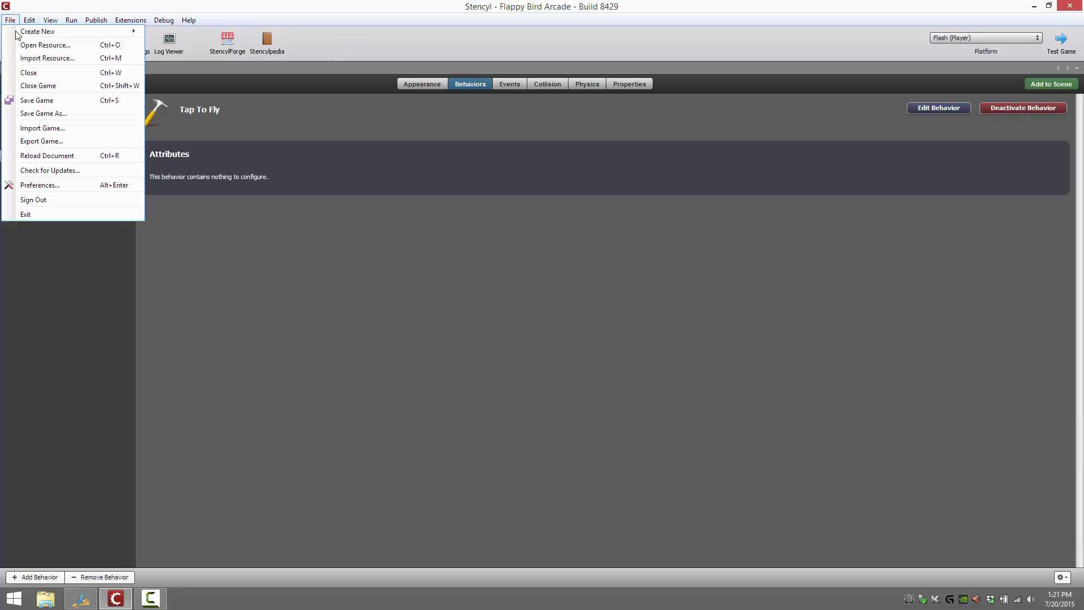
{"action": "left_click", "coordinate": [54, 103]}
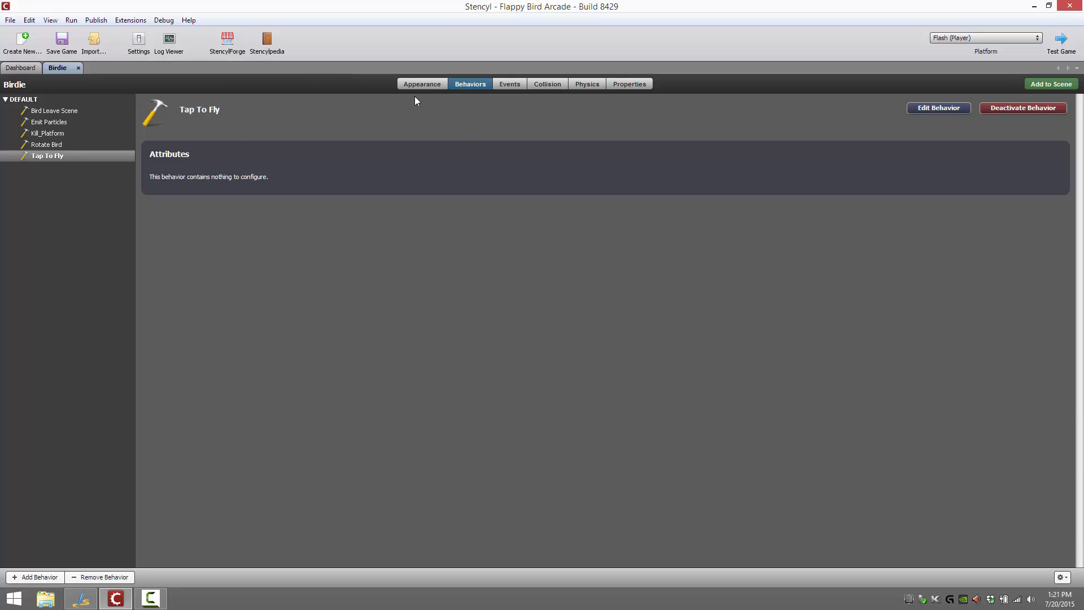
Look through the game's actor behaviors and scene behaviors from the dashboard
{"action": "left_click", "coordinate": [22, 68]}
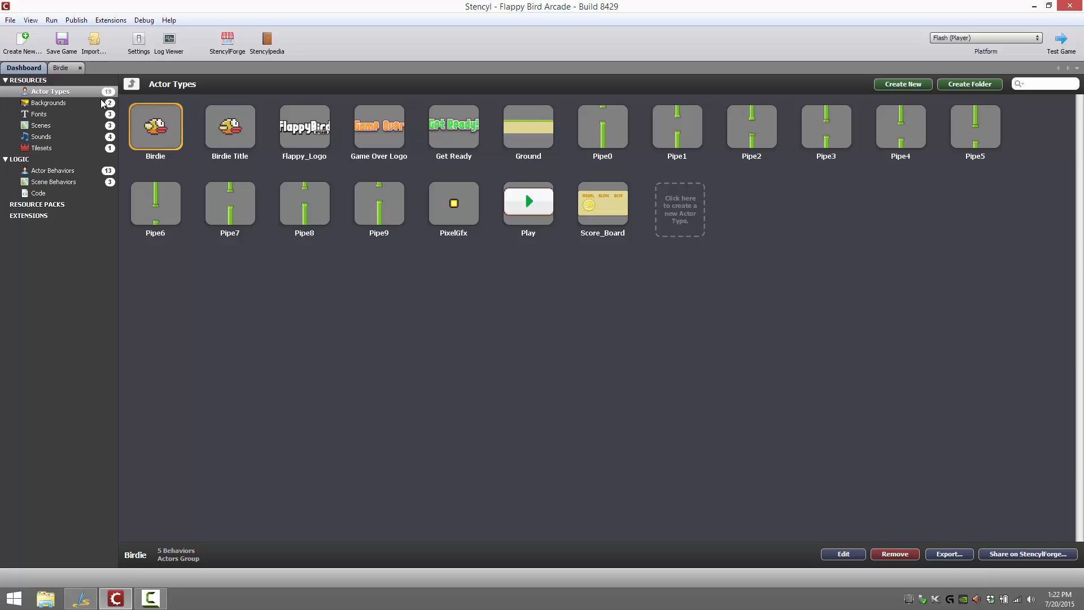
{"action": "left_click", "coordinate": [85, 169]}
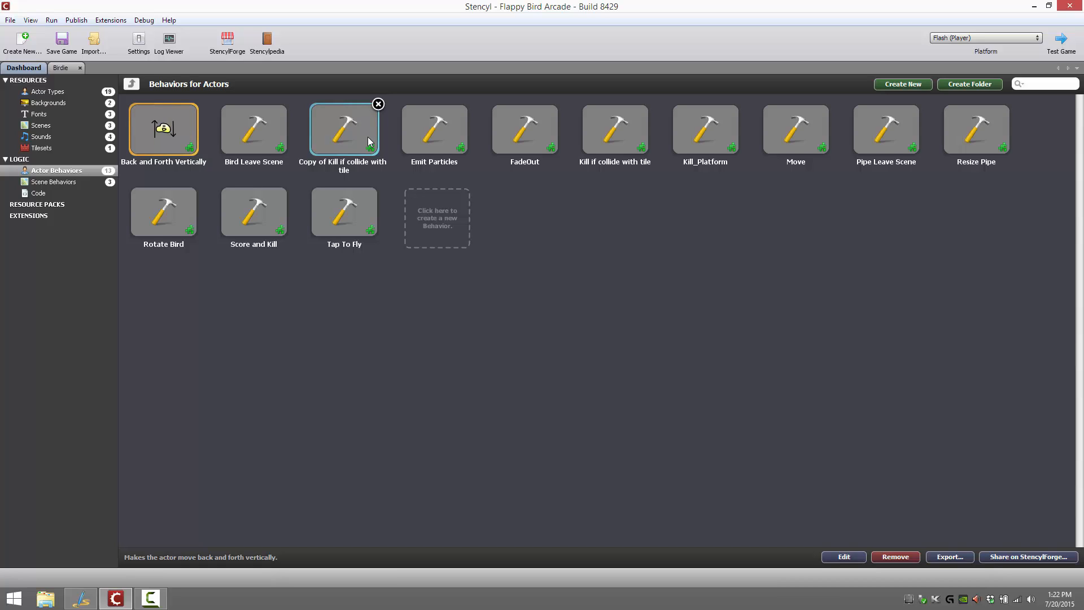
{"action": "left_click", "coordinate": [65, 182]}
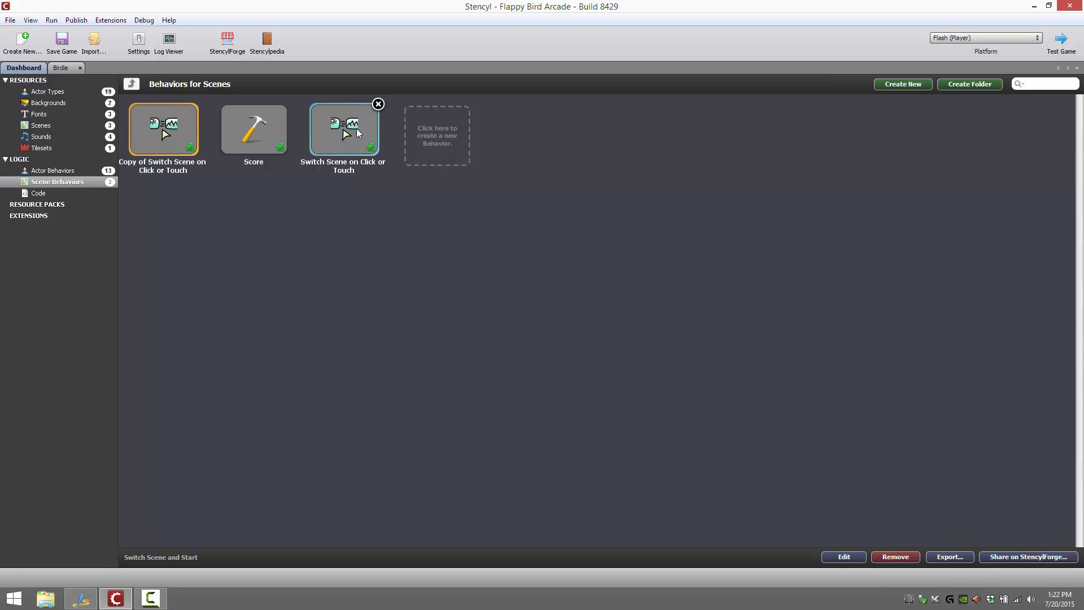
Open Scene1 from the scenes list and view its attached behaviors
{"action": "left_click", "coordinate": [50, 125]}
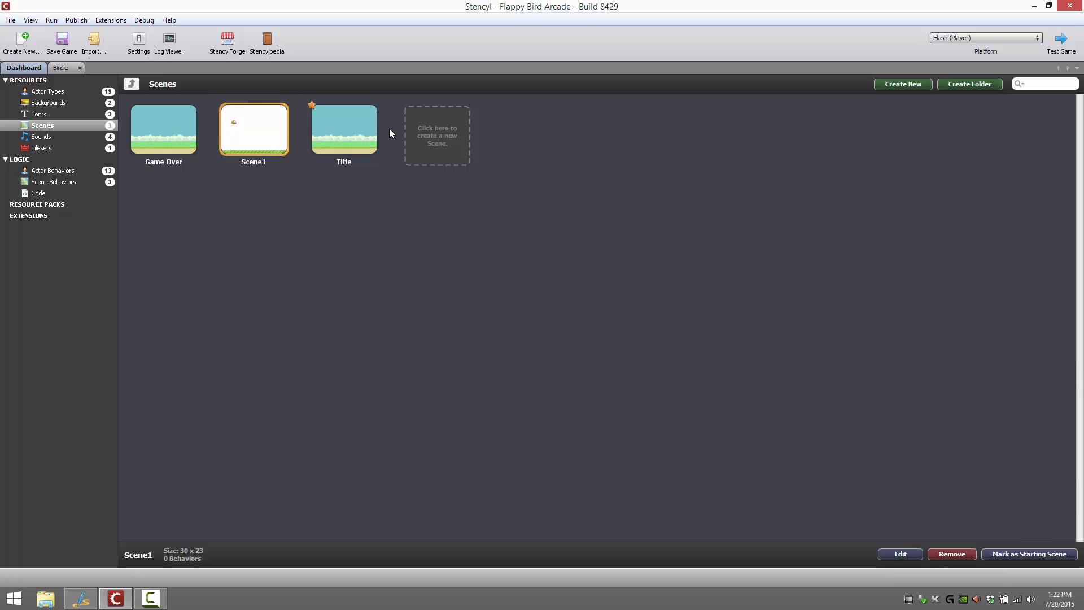
{"action": "double_click", "coordinate": [254, 129]}
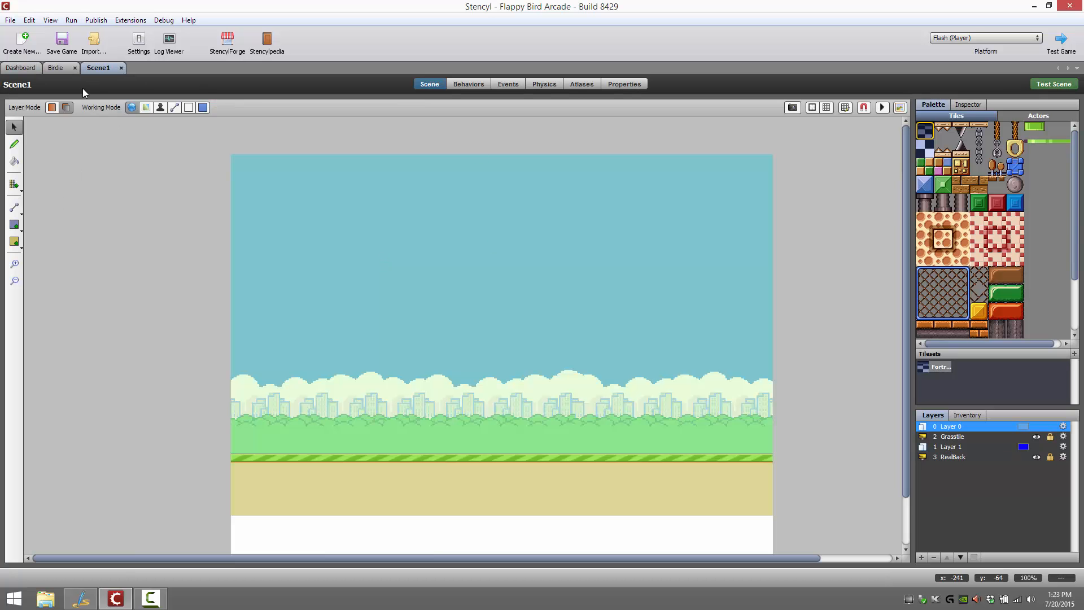
{"action": "left_click", "coordinate": [459, 85]}
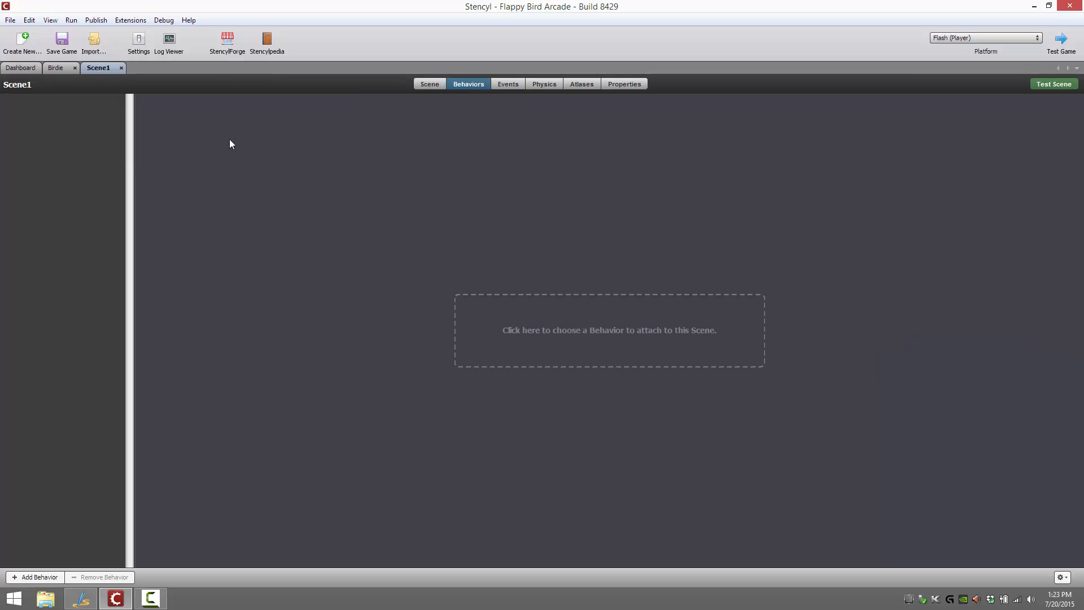
Attach the Switch Scene on Click or Touch behavior to Scene1
{"action": "left_click", "coordinate": [600, 310]}
{"action": "double_click", "coordinate": [603, 201]}
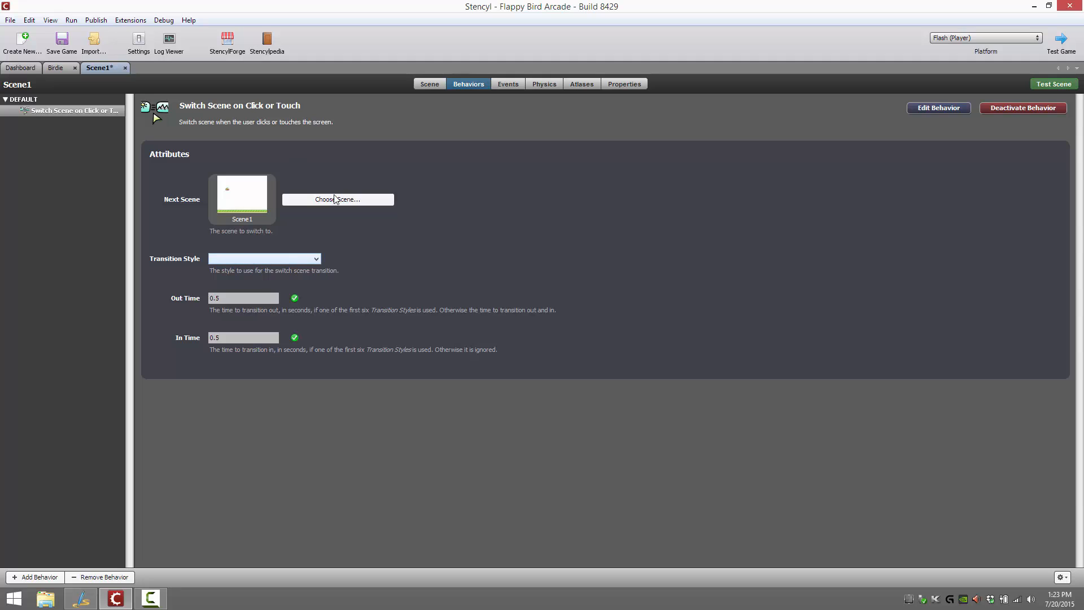
Compare the game's Actor Behaviors and Scene Behaviors lists on the dashboard
{"action": "left_click", "coordinate": [31, 69]}
{"action": "left_click", "coordinate": [51, 172]}
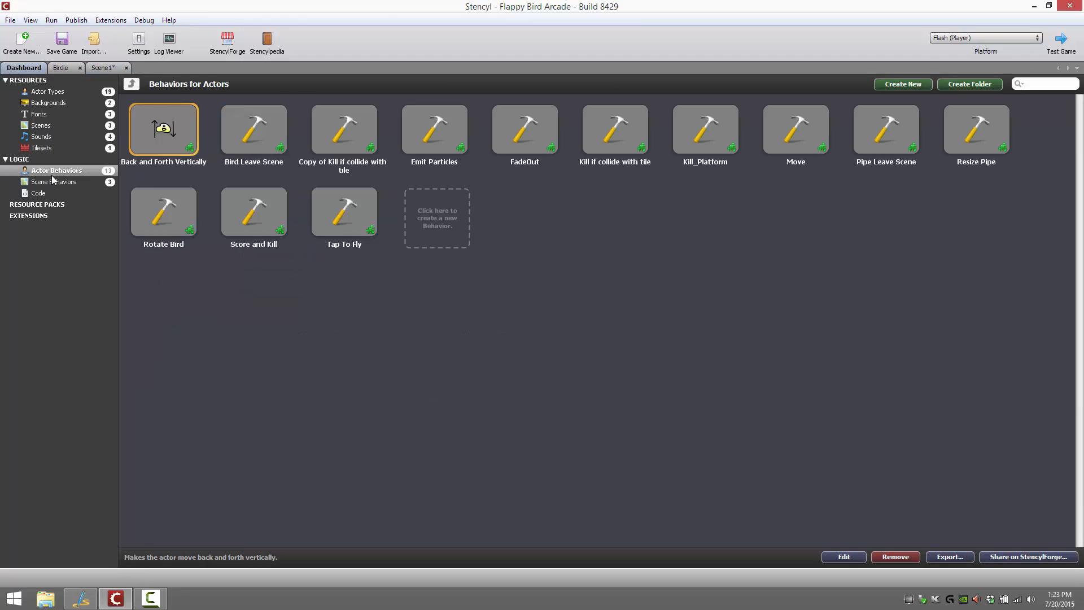
{"action": "left_click", "coordinate": [55, 181]}
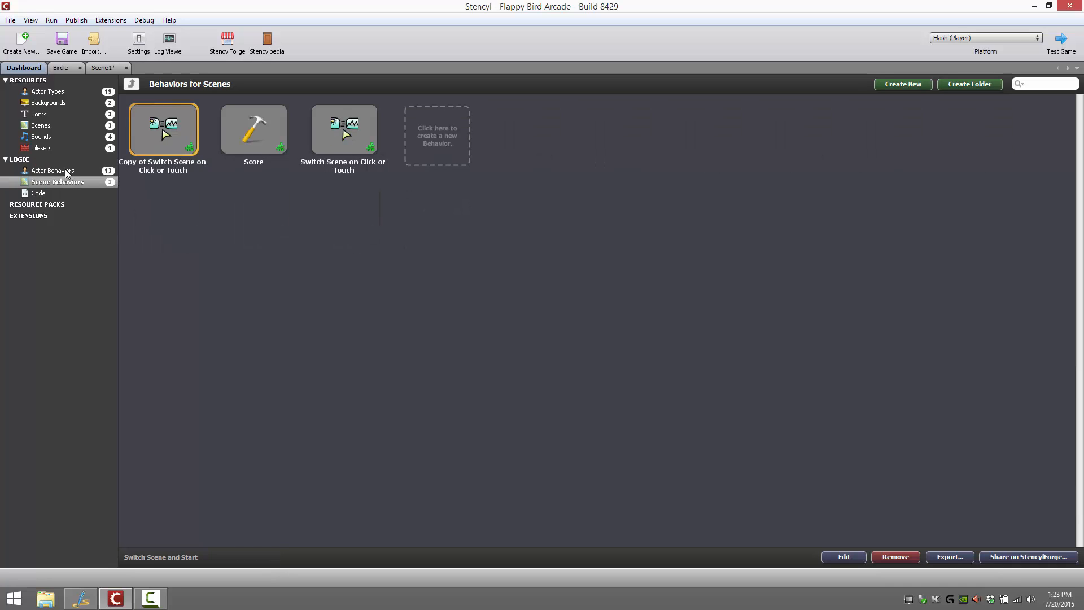
{"action": "left_click", "coordinate": [66, 171]}
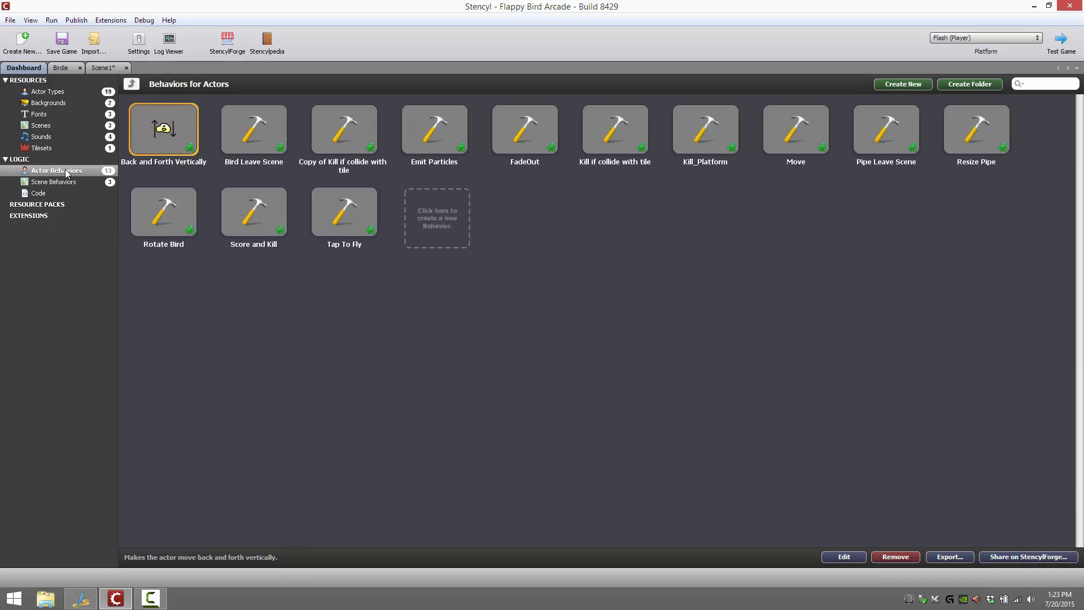
{"action": "left_click", "coordinate": [70, 183]}
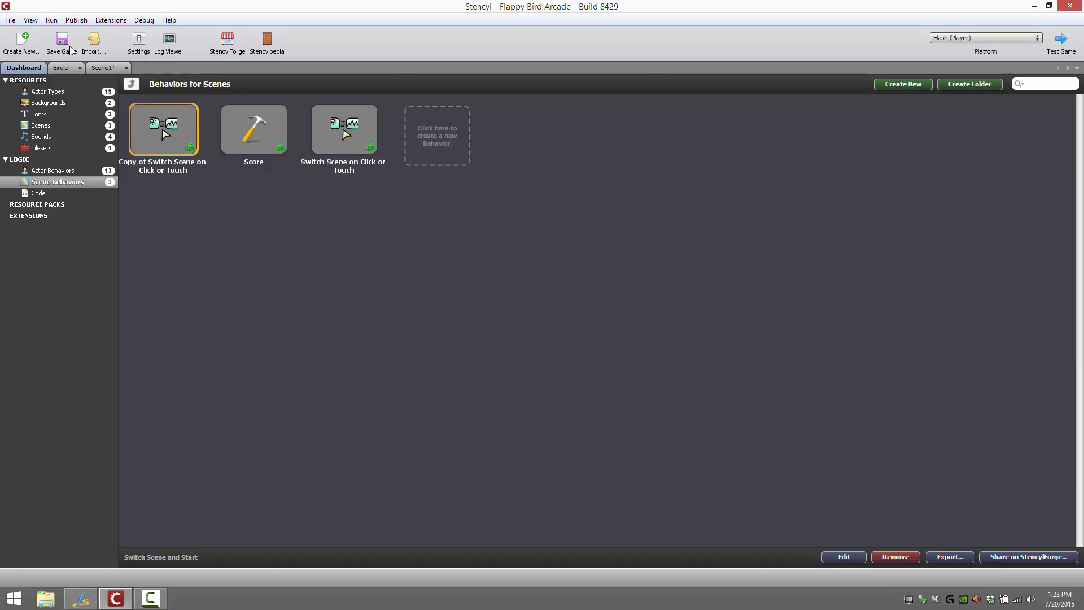
Compare the behaviors attached to Birdie and Scene1, viewing Birdie's Rotate Bird, Kill_Platform and Tap To Fly entries
{"action": "left_click", "coordinate": [61, 69]}
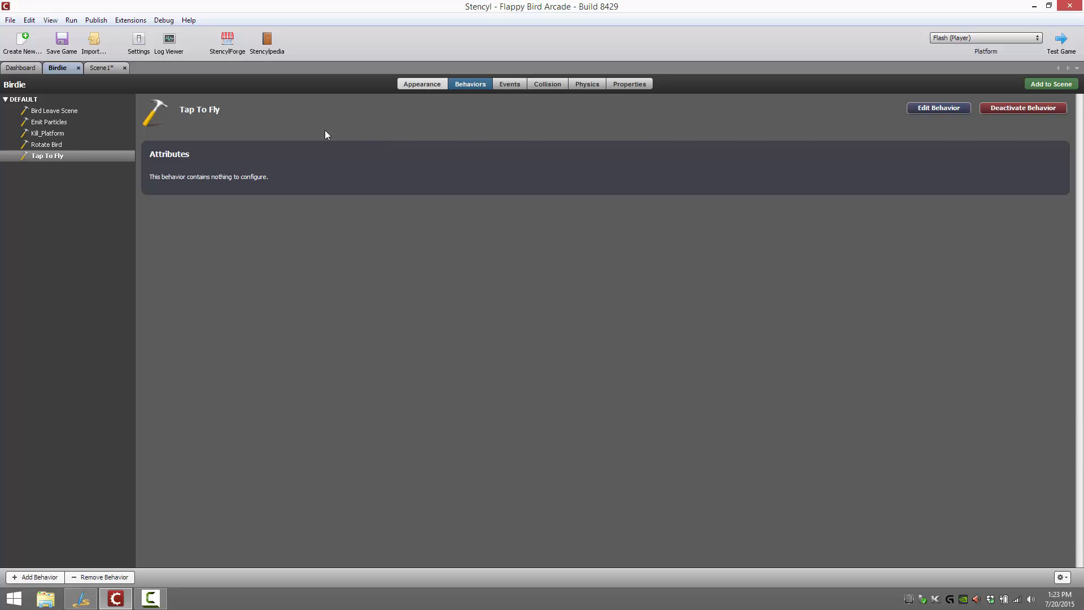
{"action": "left_click", "coordinate": [94, 70]}
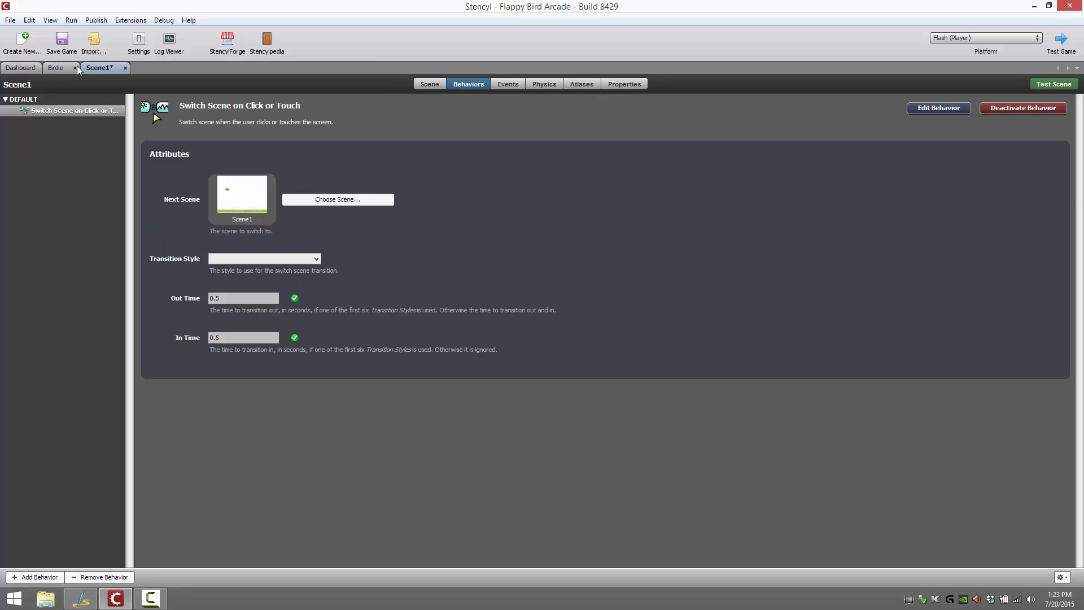
{"action": "left_click", "coordinate": [66, 67]}
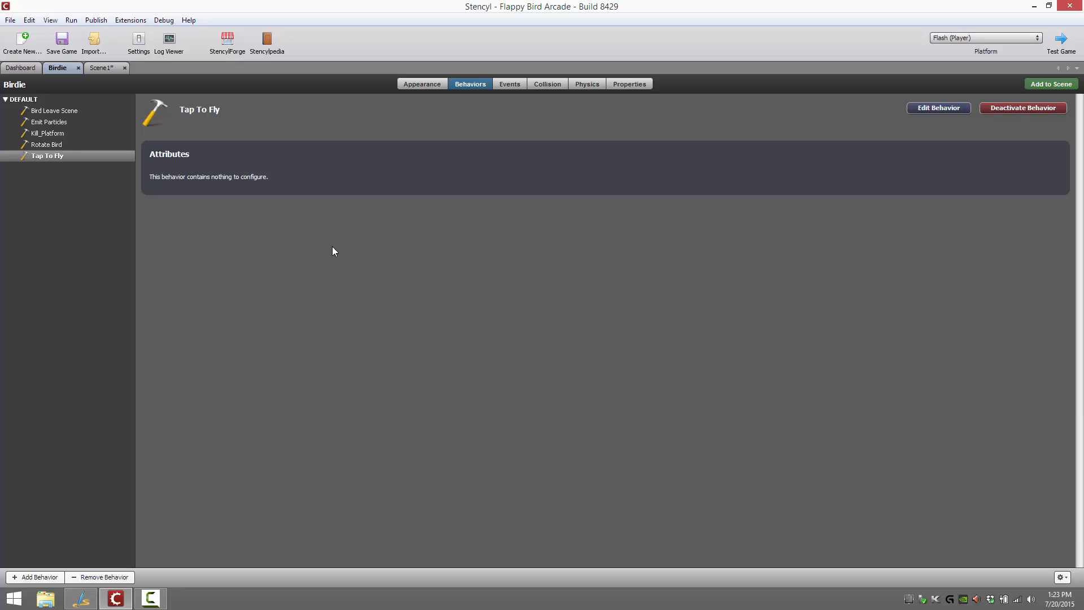
{"action": "left_click", "coordinate": [45, 145]}
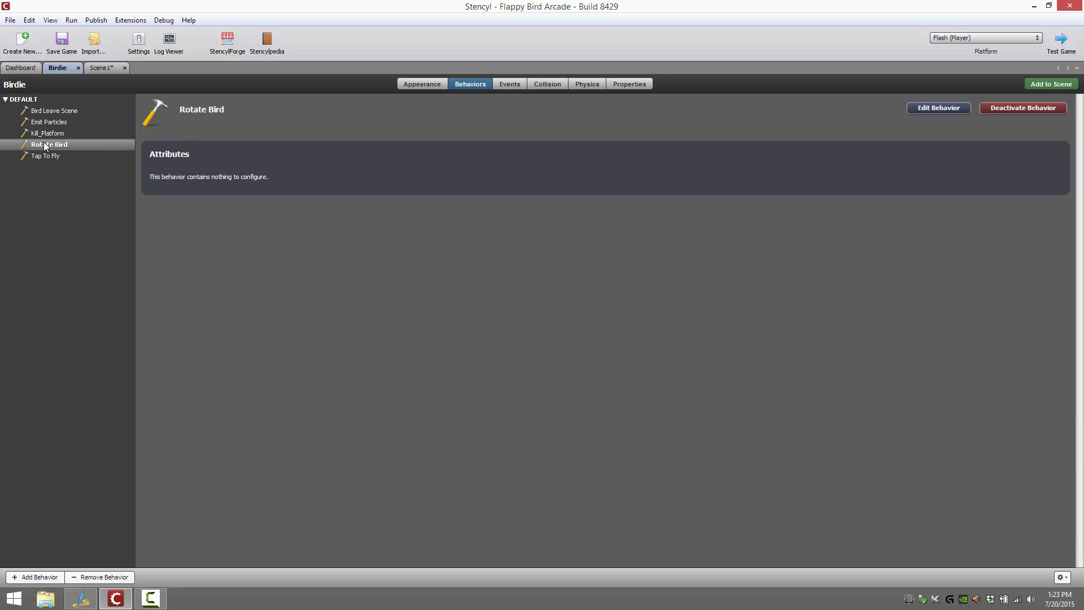
{"action": "left_click", "coordinate": [45, 134]}
{"action": "left_click", "coordinate": [46, 156]}
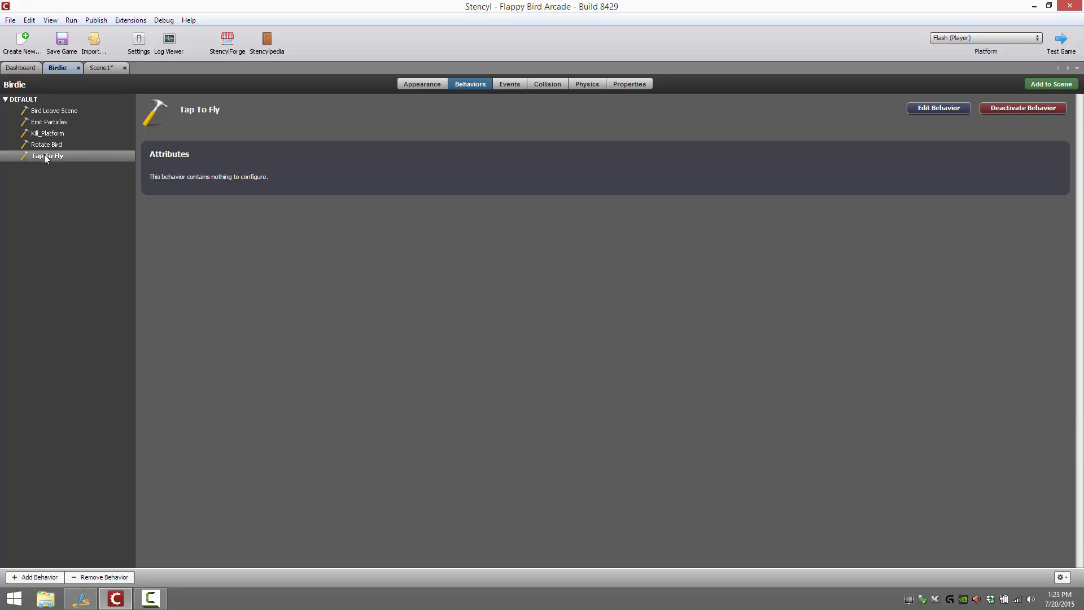
Open the Tap To Fly behavior for editing and view the options of the palette's "is on screen" actor block
{"action": "left_click", "coordinate": [938, 108]}
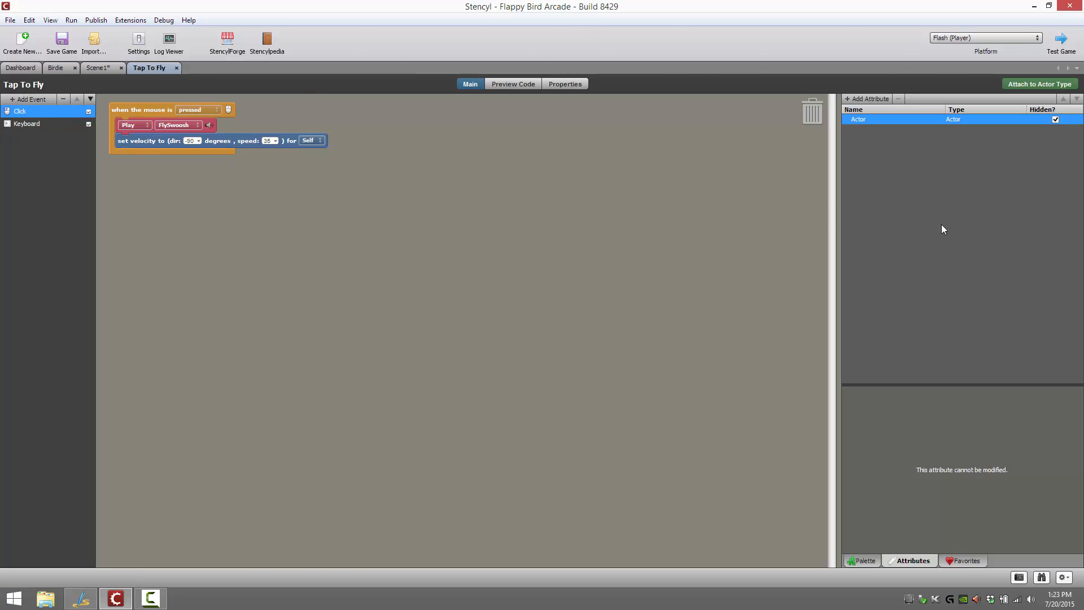
{"action": "left_click", "coordinate": [867, 561]}
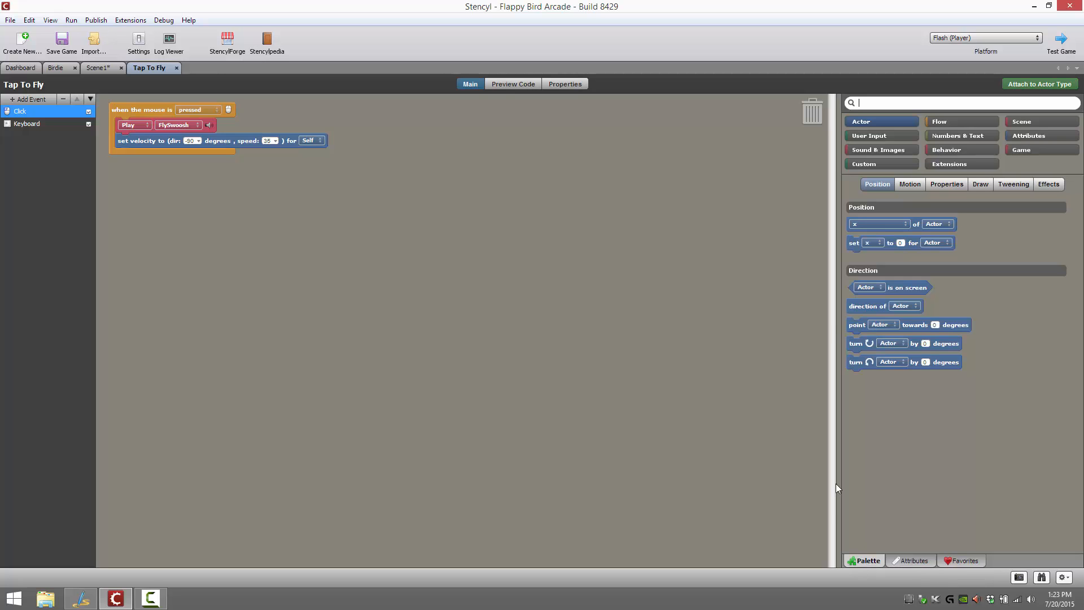
{"action": "right_click", "coordinate": [907, 287]}
{"action": "left_click", "coordinate": [808, 281]}
{"action": "right_click", "coordinate": [911, 288]}
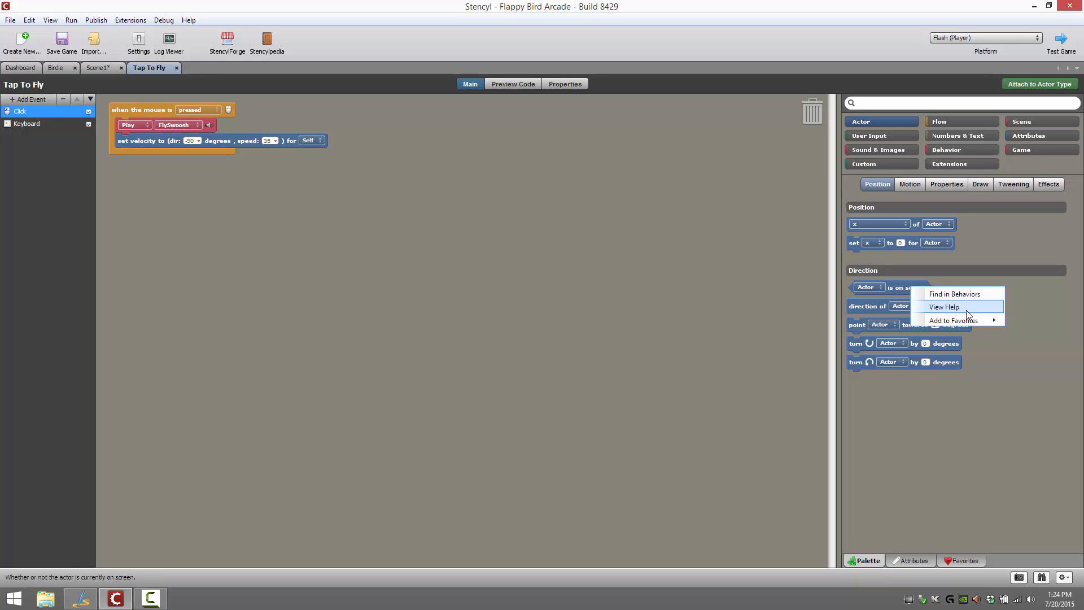
{"action": "left_click", "coordinate": [143, 143]}
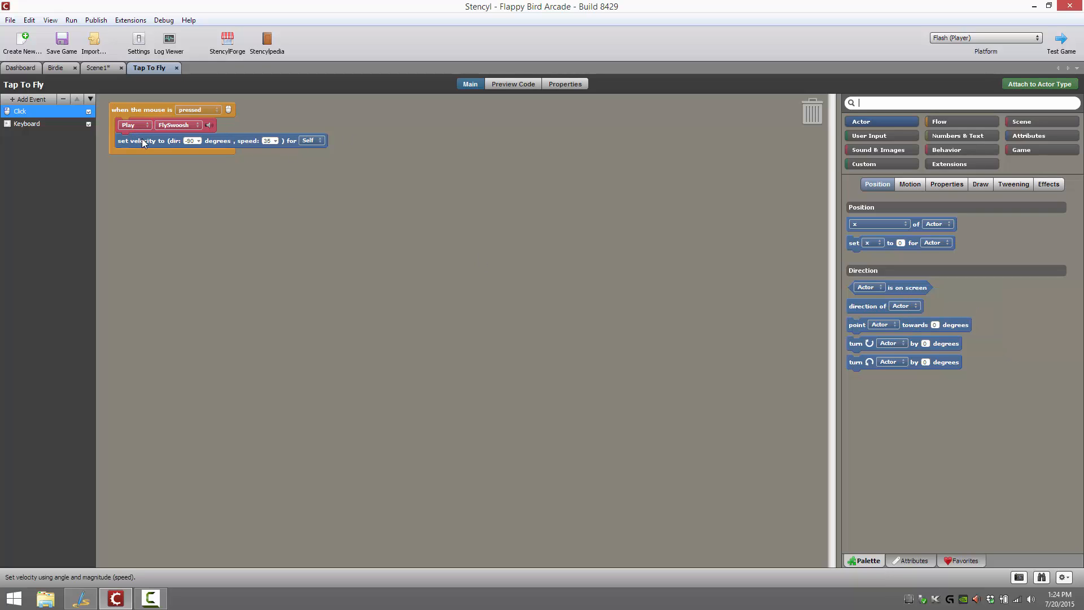
View the help page for the Play FlySwoosh sound block, read through its Playback descriptions and examples, and close the page
{"action": "right_click", "coordinate": [202, 124]}
{"action": "left_click", "coordinate": [243, 159]}
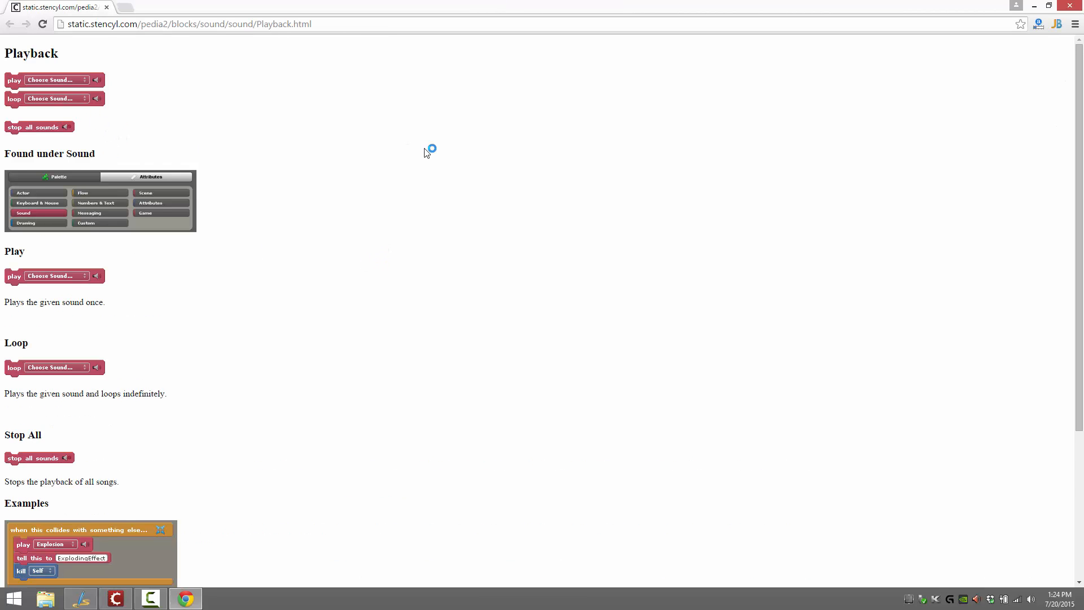
{"action": "scroll", "coordinate": [429, 151], "scroll_direction": "down", "scroll_amount": 4}
{"action": "scroll", "coordinate": [423, 162], "scroll_direction": "up", "scroll_amount": 4}
{"action": "scroll", "coordinate": [298, 120], "scroll_direction": "down", "scroll_amount": 4}
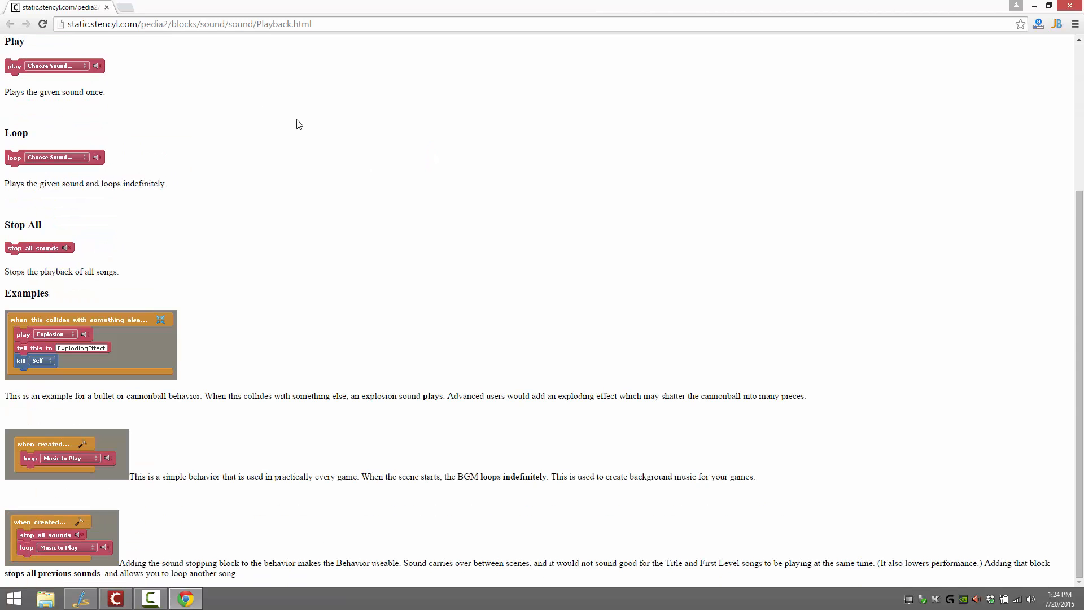
{"action": "scroll", "coordinate": [331, 206], "scroll_direction": "up", "scroll_amount": 4}
{"action": "scroll", "coordinate": [322, 198], "scroll_direction": "down", "scroll_amount": 4}
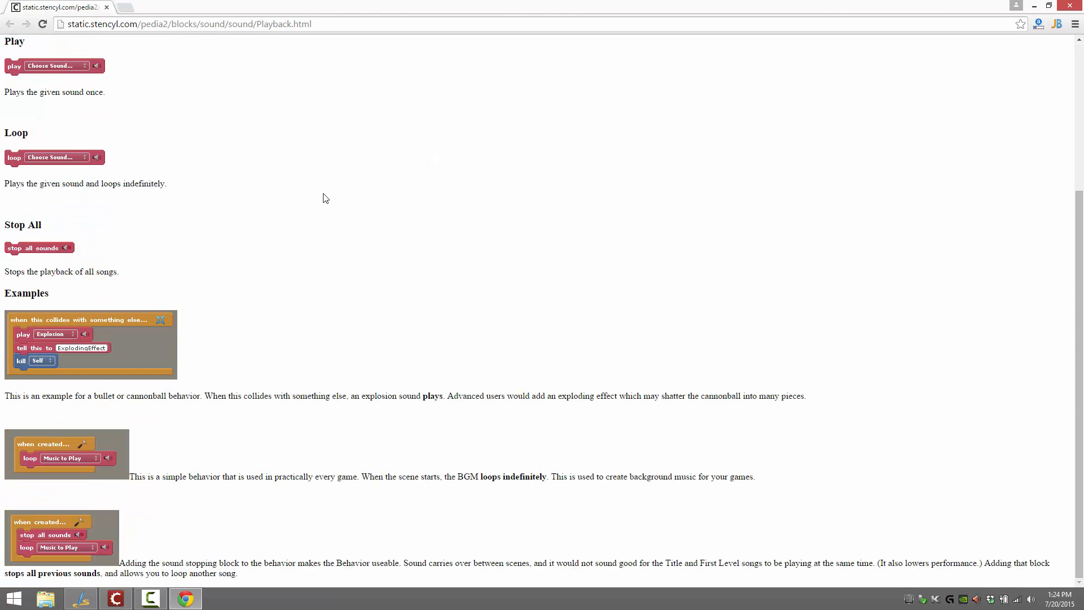
{"action": "left_click", "coordinate": [1069, 6]}
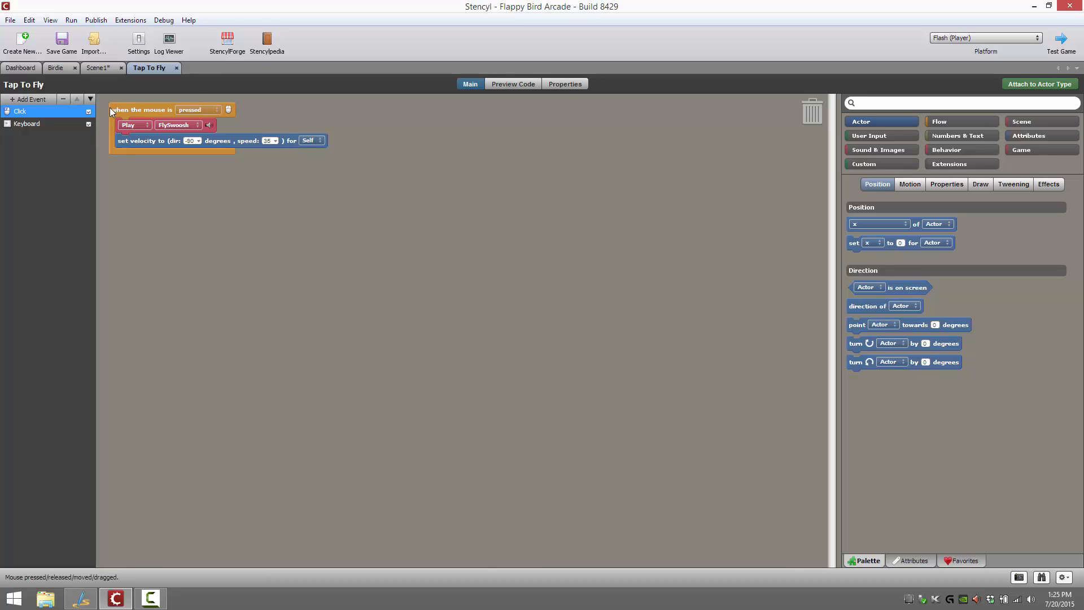
Preview the Tap To Fly behavior's generated code and read down through its imports and its Click and Keyboard listeners
{"action": "left_click", "coordinate": [523, 83]}
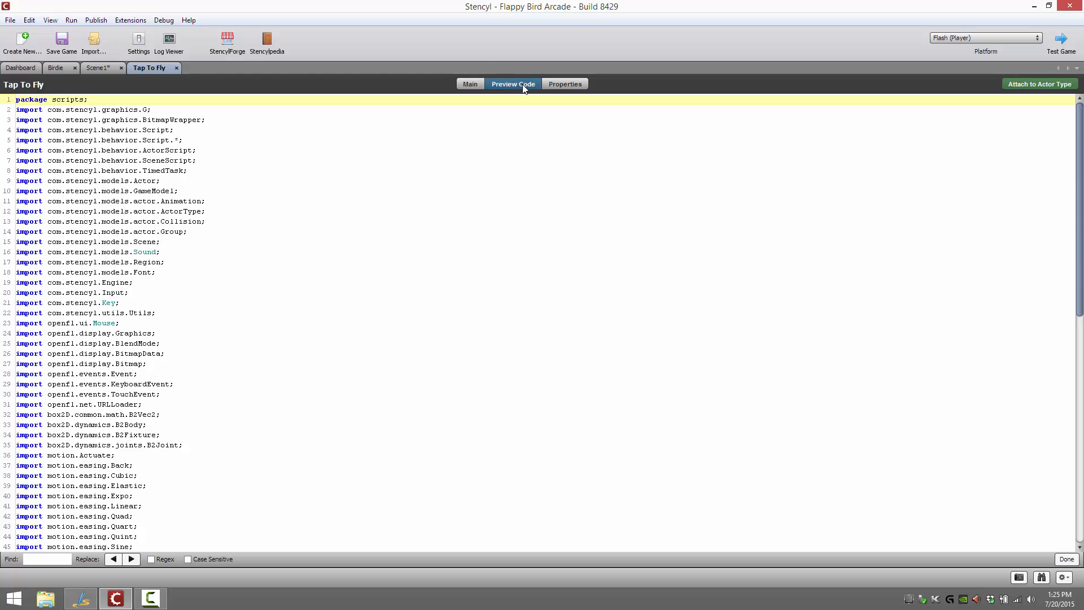
{"action": "left_click", "coordinate": [433, 282]}
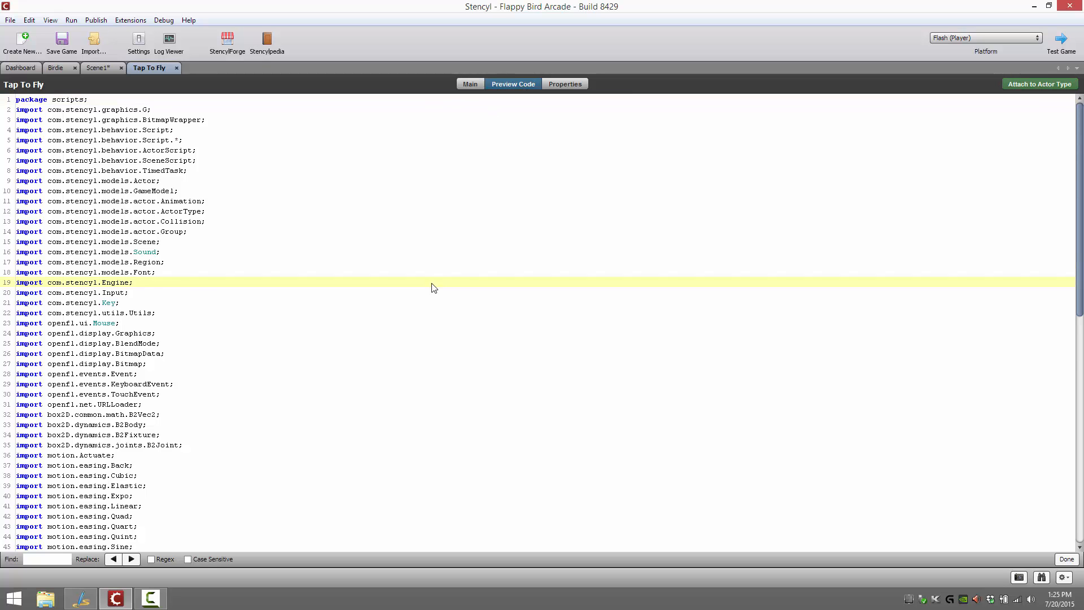
{"action": "scroll", "coordinate": [433, 285], "scroll_direction": "down", "scroll_amount": 6}
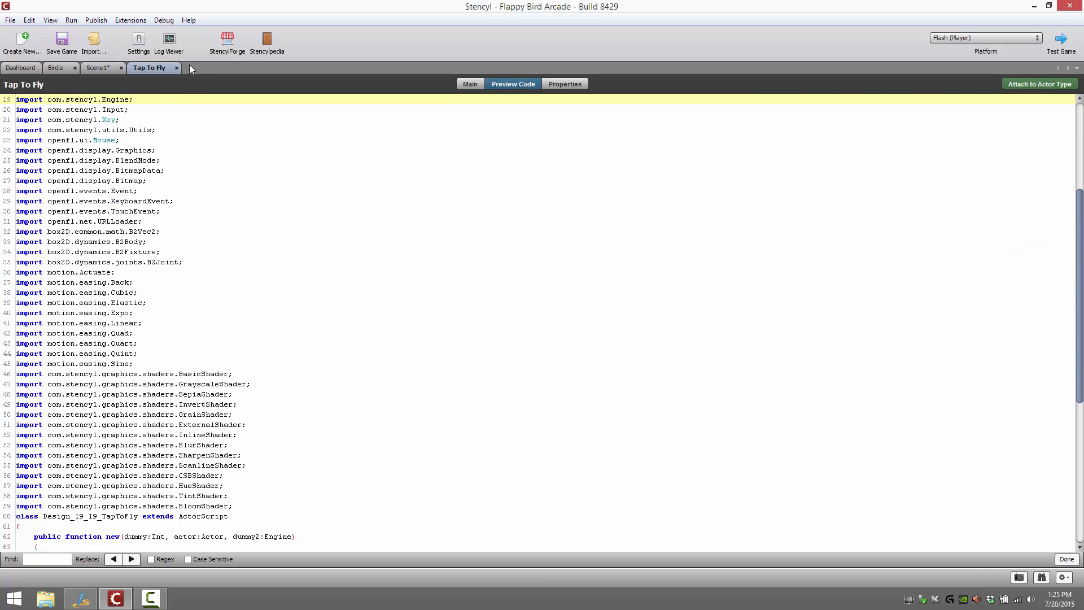
{"action": "scroll", "coordinate": [351, 222], "scroll_direction": "down", "scroll_amount": 10}
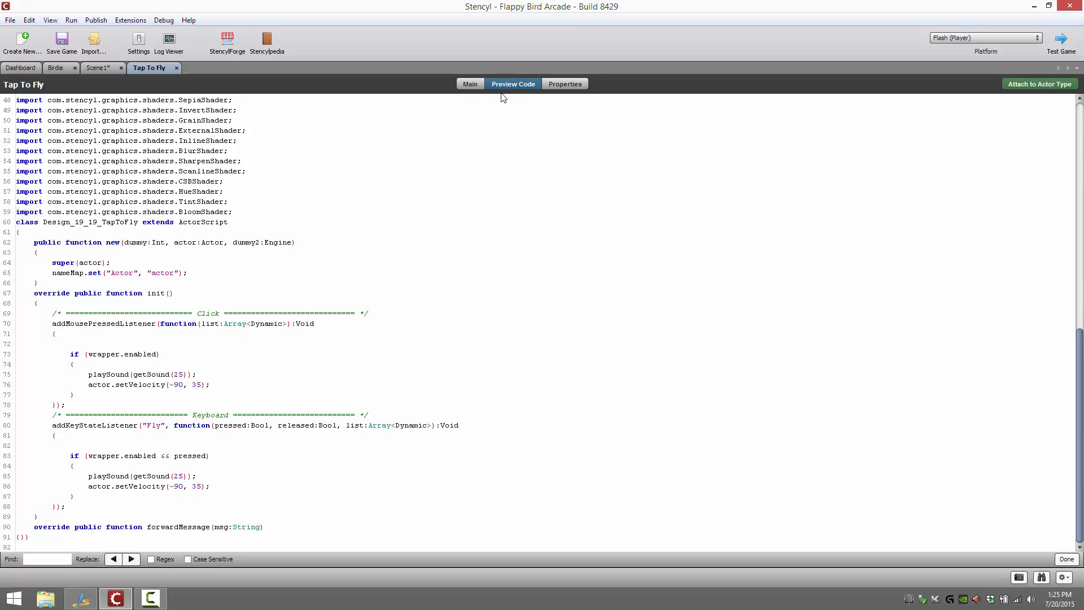
Compare Tap To Fly's Click event blocks with its generated code, closing the find-and-replace bar and reviewing the shader imports
{"action": "left_click", "coordinate": [476, 85]}
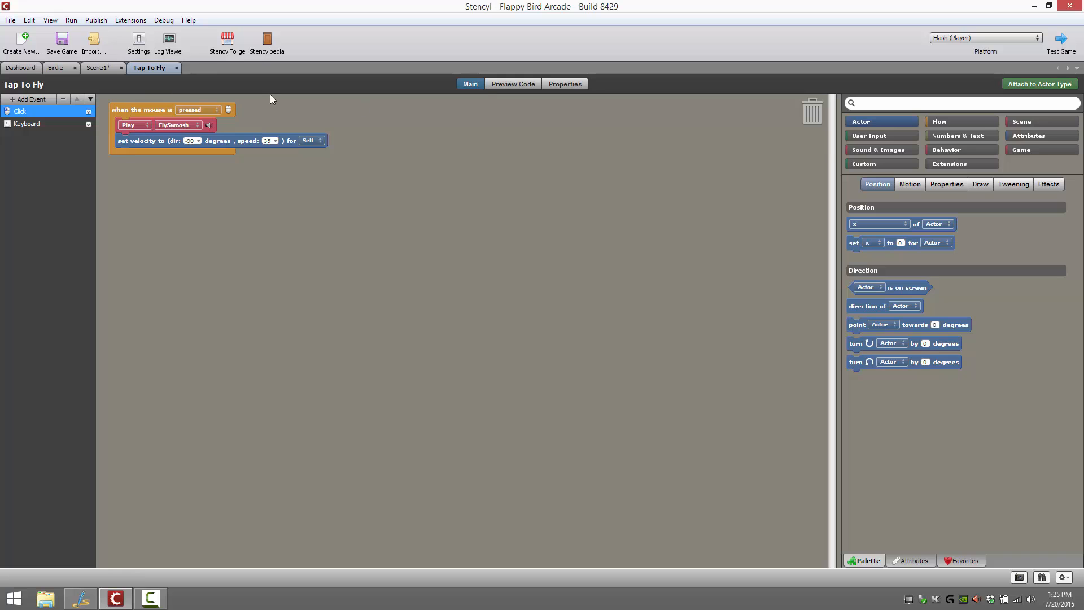
{"action": "left_click", "coordinate": [516, 85]}
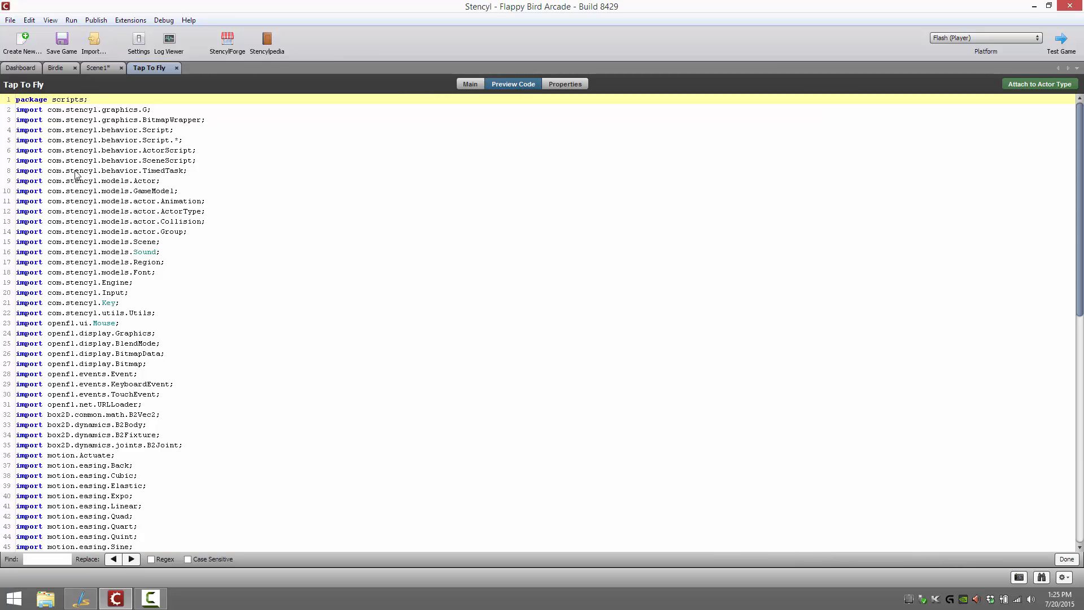
{"action": "scroll", "coordinate": [317, 261], "scroll_direction": "down", "scroll_amount": 15}
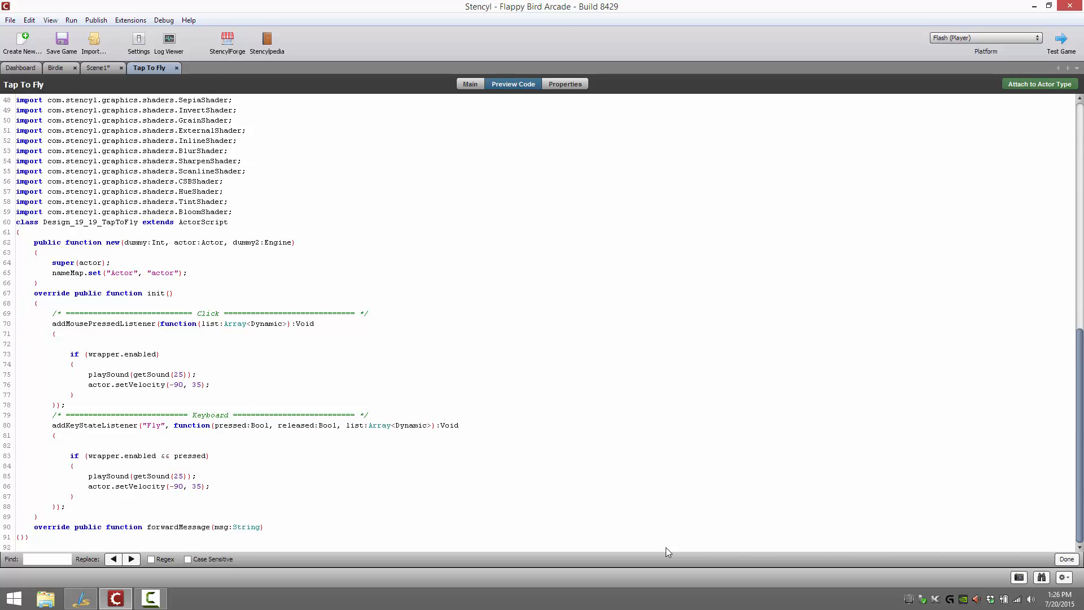
{"action": "left_click", "coordinate": [1070, 558]}
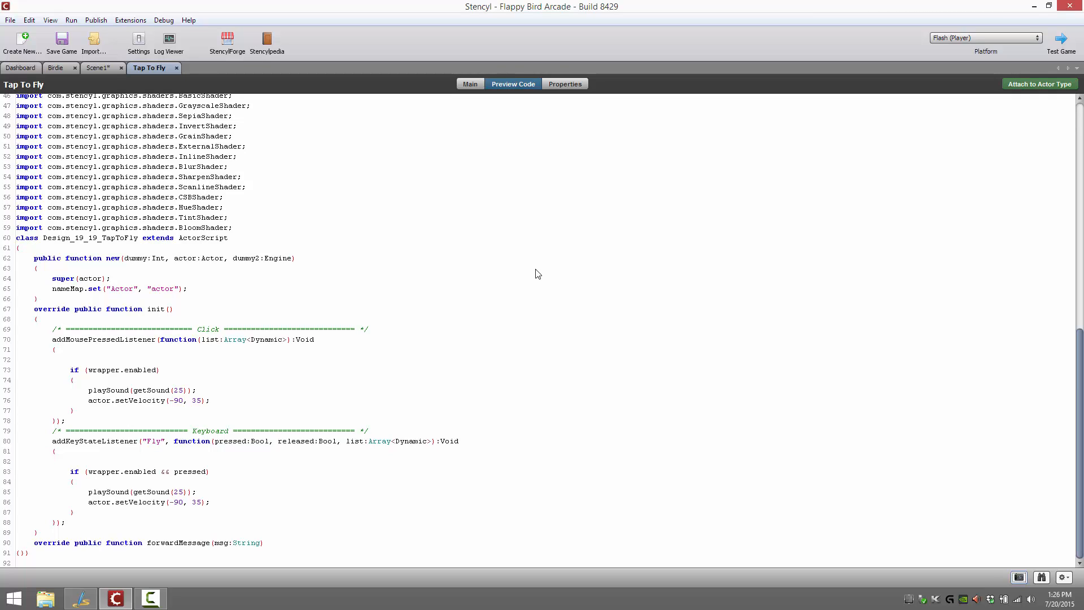
{"action": "left_click", "coordinate": [210, 187]}
{"action": "scroll", "coordinate": [210, 187], "scroll_direction": "up", "scroll_amount": 5}
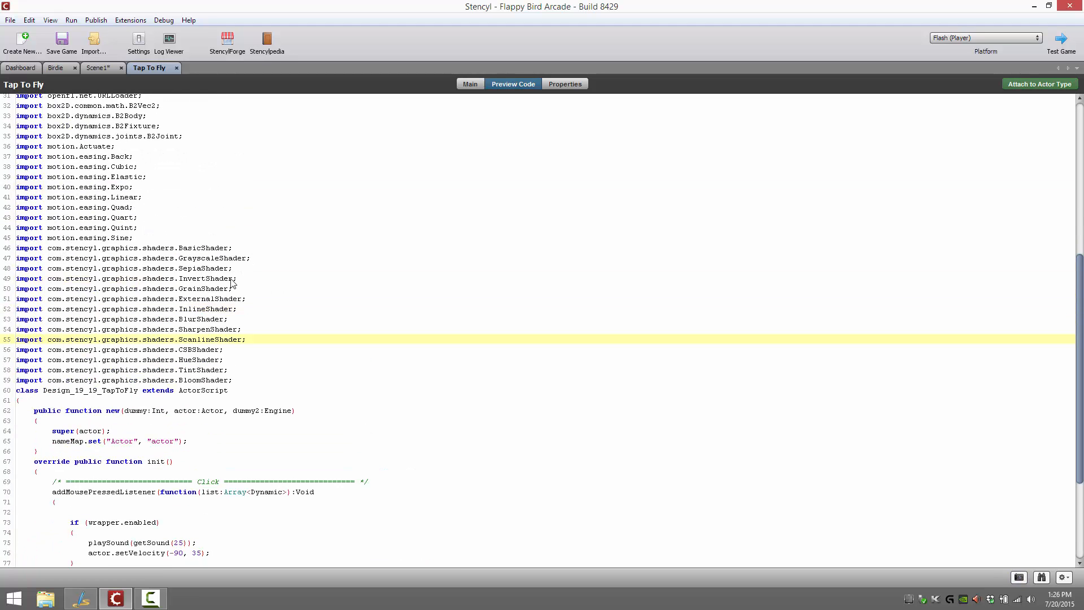
Switch to the Chrome browser and open the stencyl.com website
{"action": "left_click", "coordinate": [12, 597]}
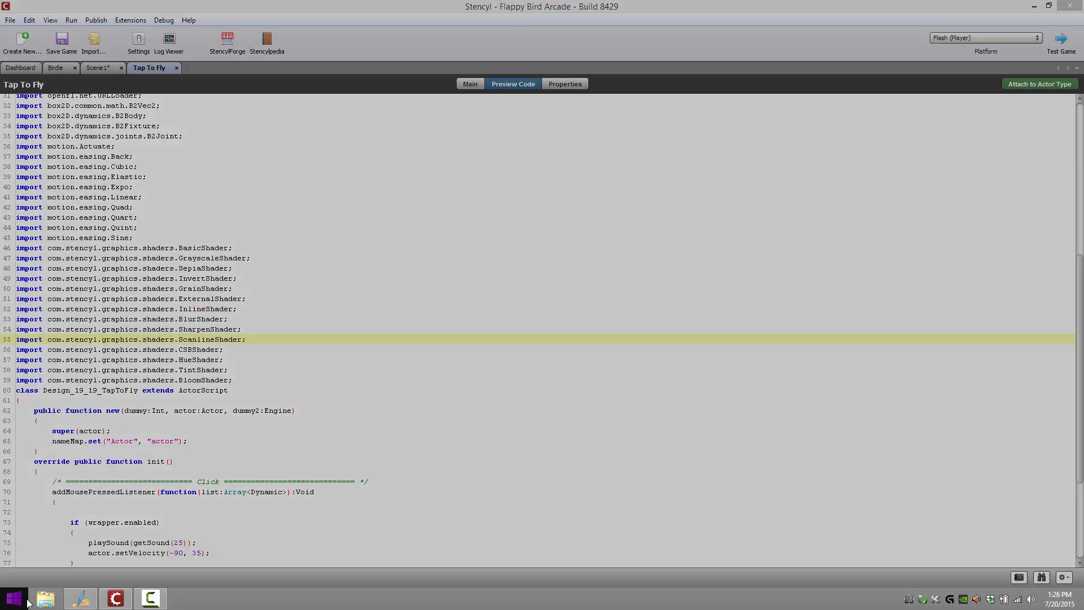
{"action": "left_click", "coordinate": [131, 308]}
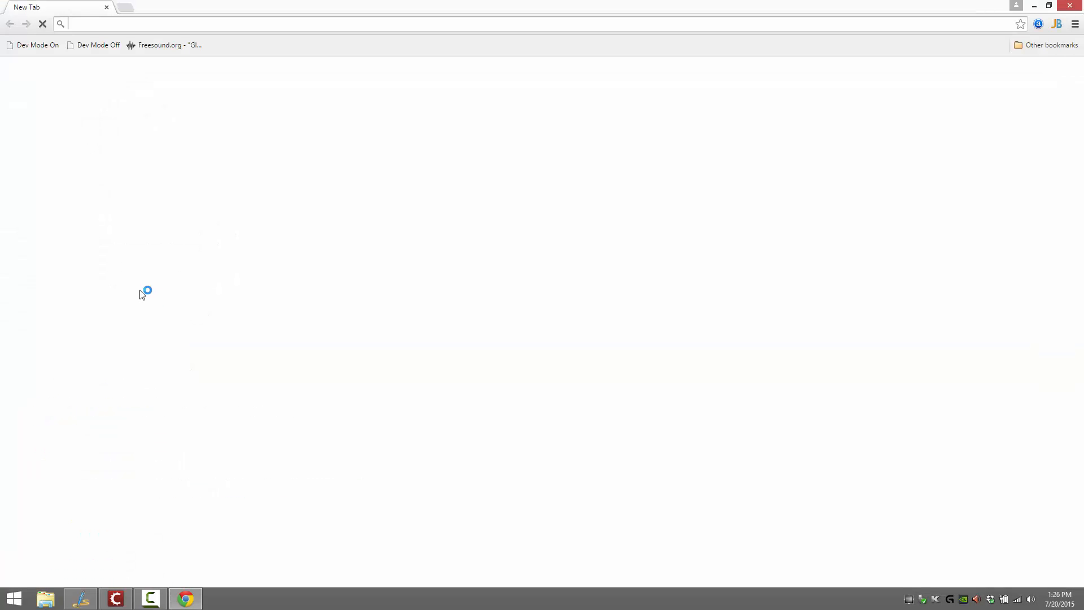
{"action": "mouse_move", "coordinate": [146, 602]}
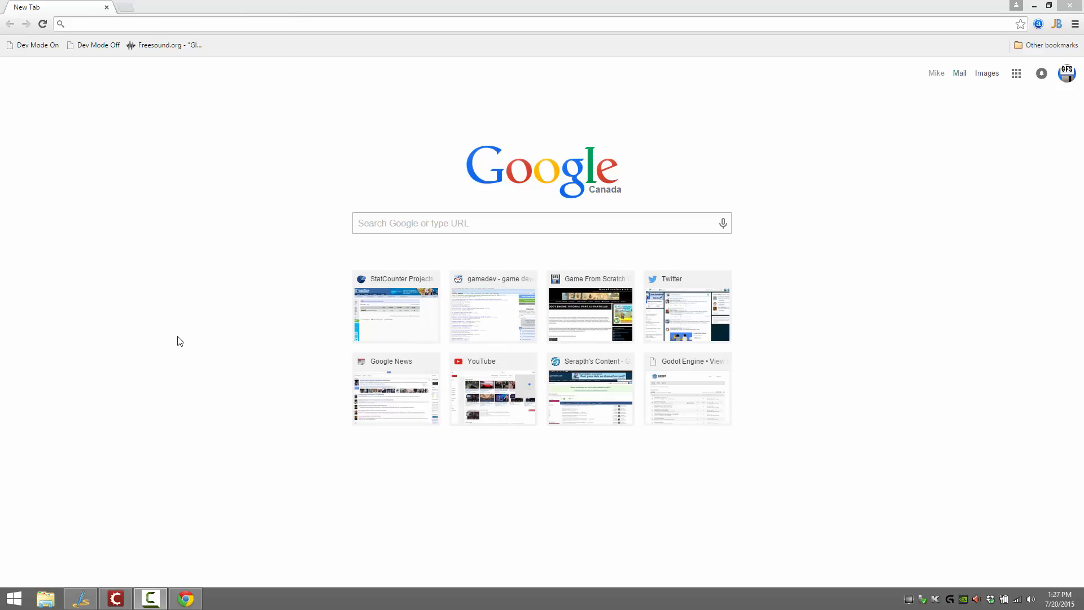
{"action": "left_click", "coordinate": [173, 25]}
{"action": "type", "text": "sy"}
{"action": "key", "text": "BackSpace"}
{"action": "type", "text": "tencyl.com"}
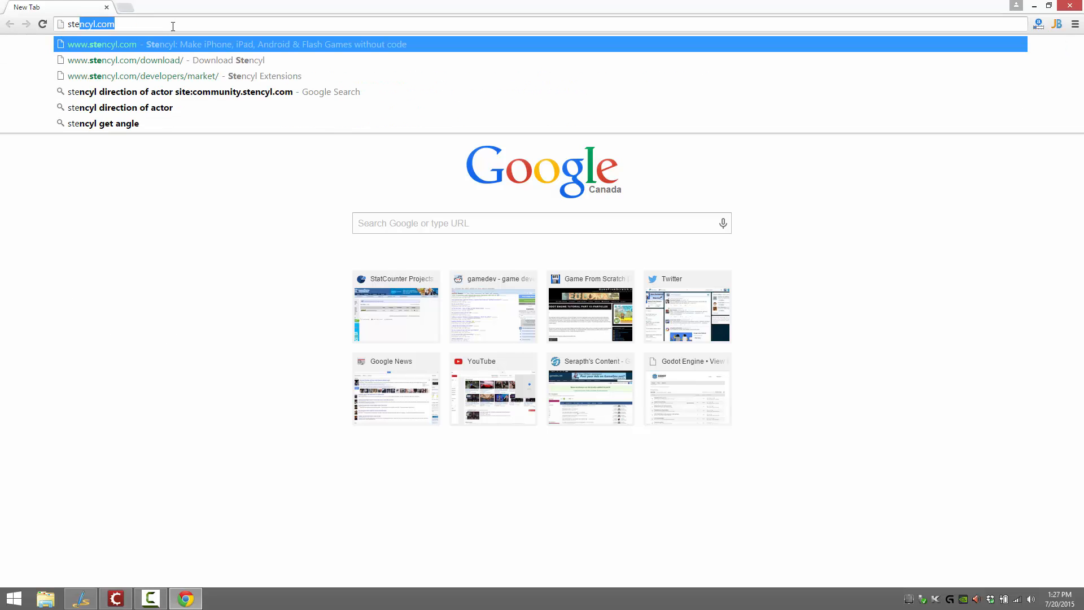
{"action": "key", "text": "Return"}
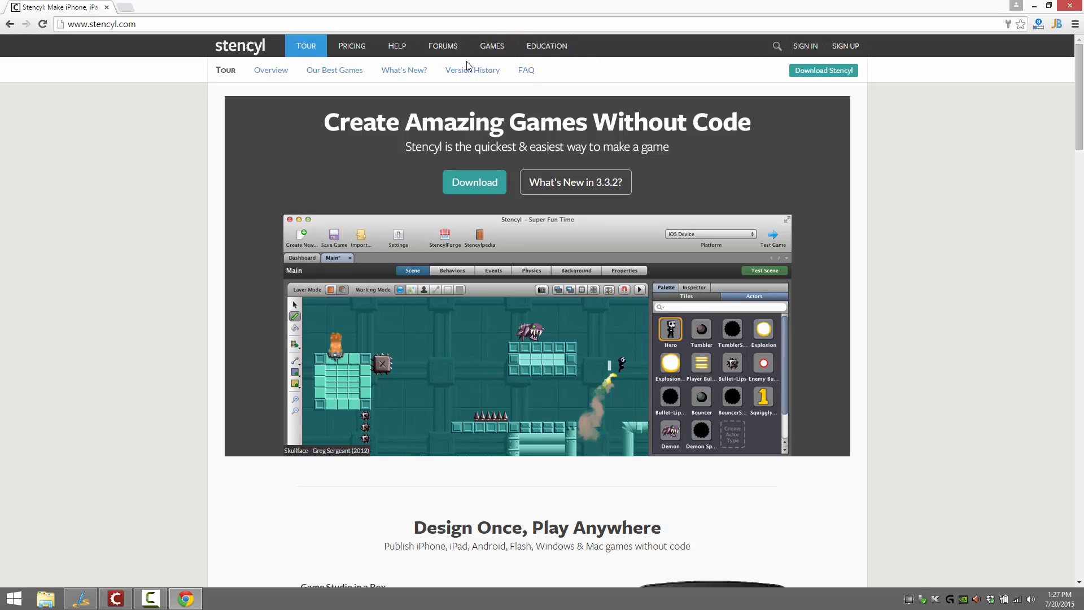
Open the site's Stencylpedia help, view The Full Guide's table of contents, and return to the help overview
{"action": "mouse_move", "coordinate": [403, 49]}
{"action": "left_click", "coordinate": [410, 68]}
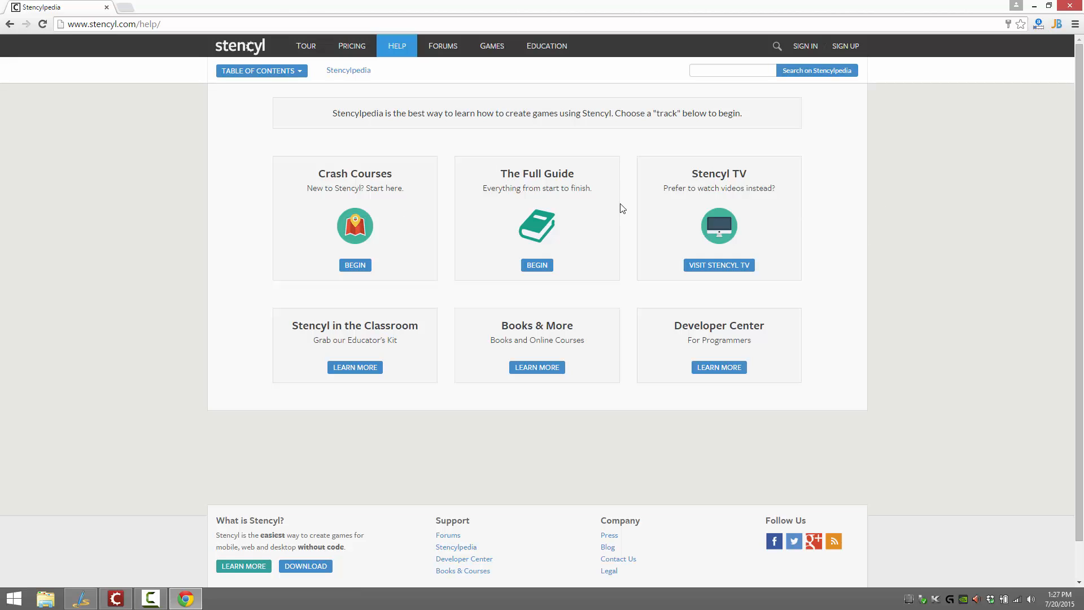
{"action": "left_click", "coordinate": [537, 266]}
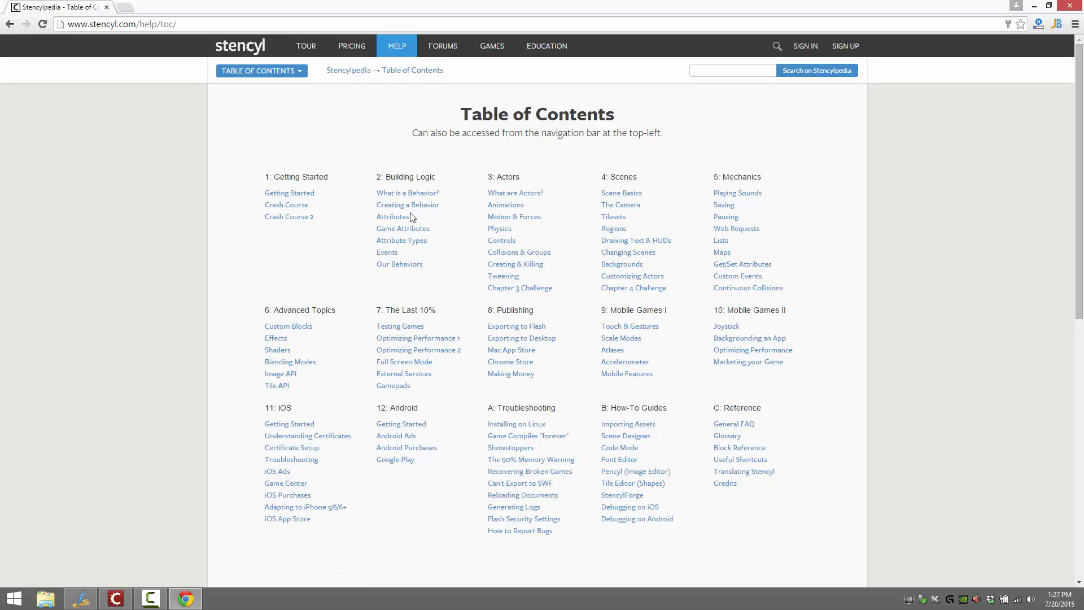
{"action": "key", "text": "alt+Left"}
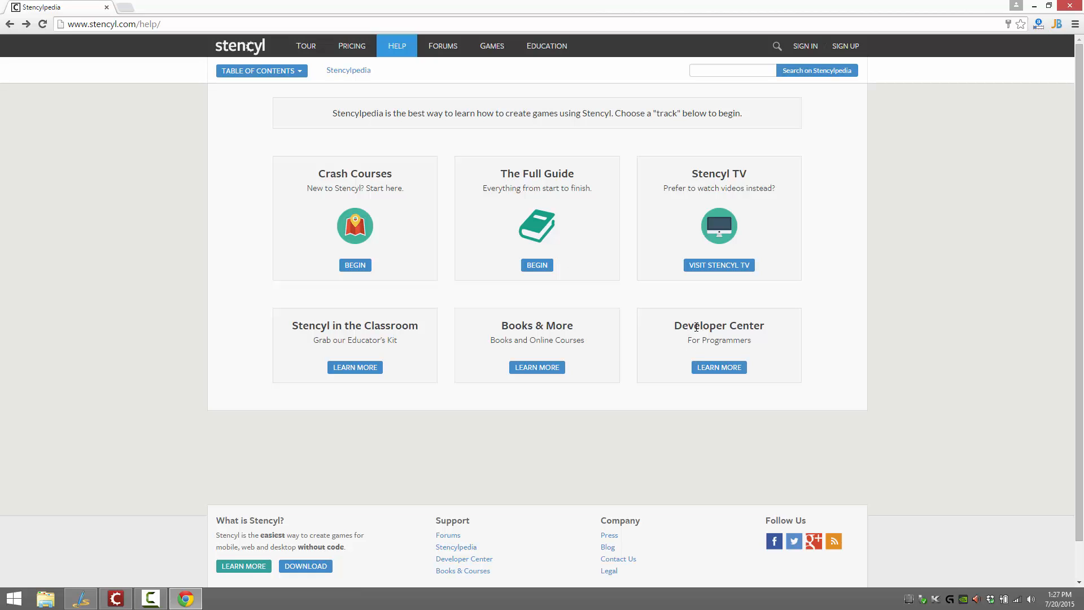
Go to the Developer Center and open the Stencyl API documentation for version 3.x (Haxe)
{"action": "left_click", "coordinate": [715, 363]}
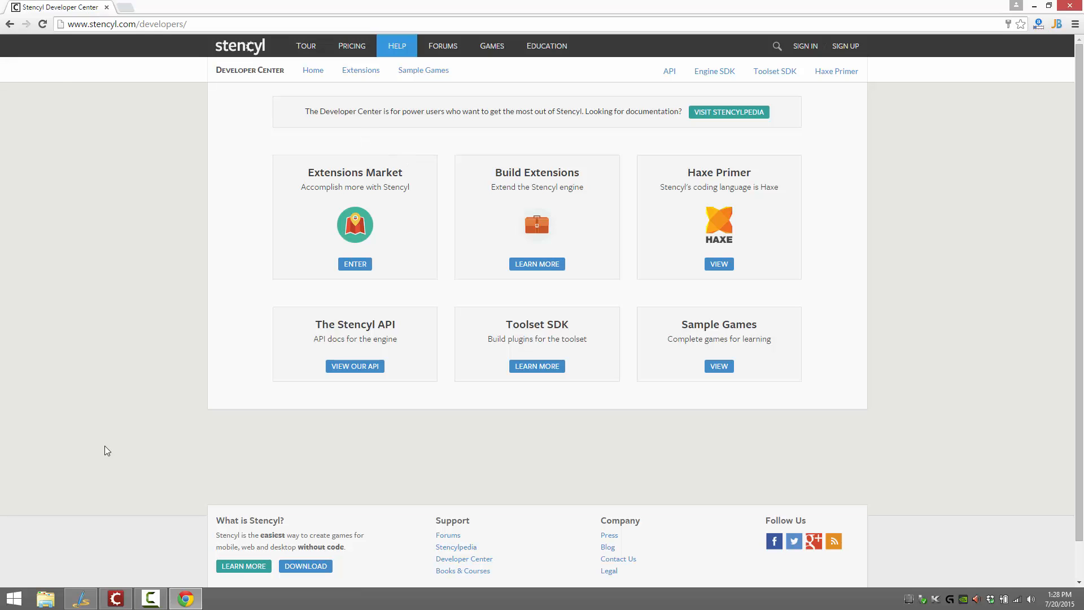
{"action": "mouse_move", "coordinate": [101, 596]}
{"action": "left_click", "coordinate": [338, 366]}
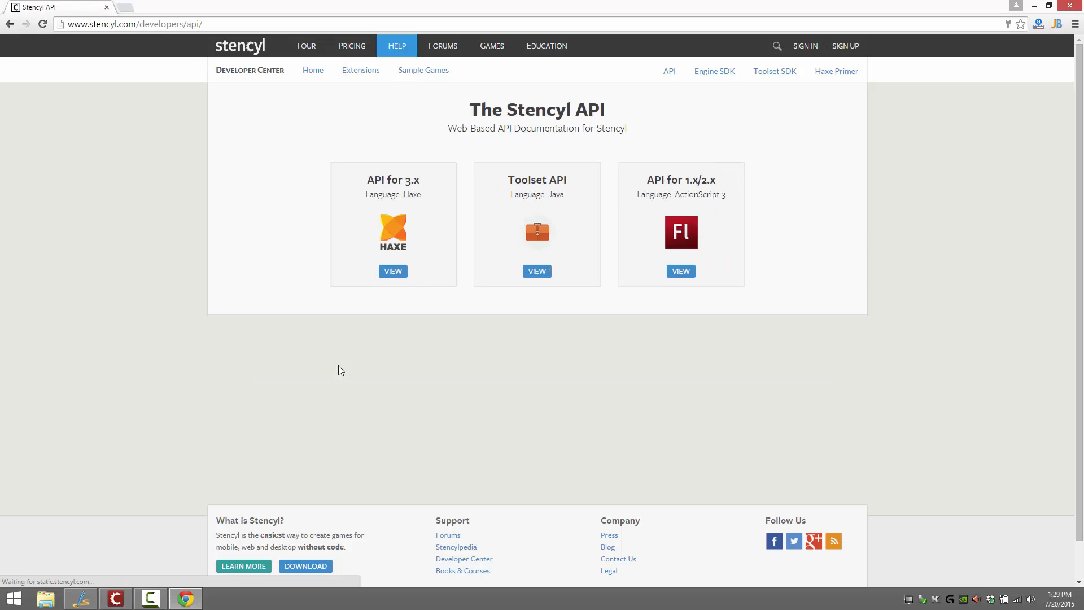
{"action": "left_click", "coordinate": [393, 271]}
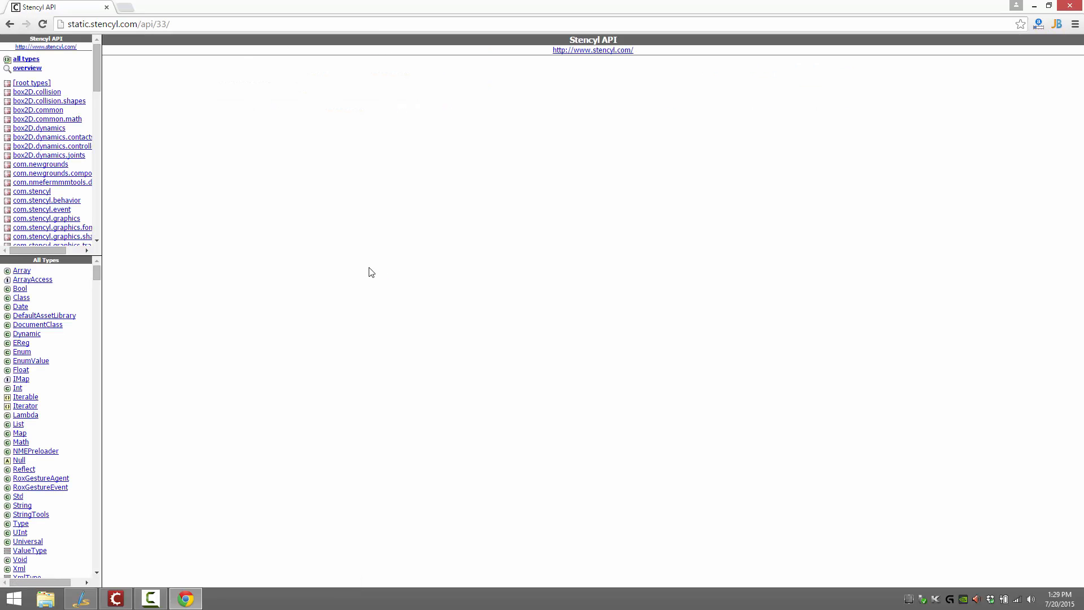
Browse the API's package list, from the box2D and com.stencyl packages through flash, haxe, lime, nme and openfl
{"action": "scroll", "coordinate": [101, 133], "scroll_direction": "down", "scroll_amount": 1}
{"action": "scroll", "coordinate": [100, 133], "scroll_direction": "down", "scroll_amount": 3}
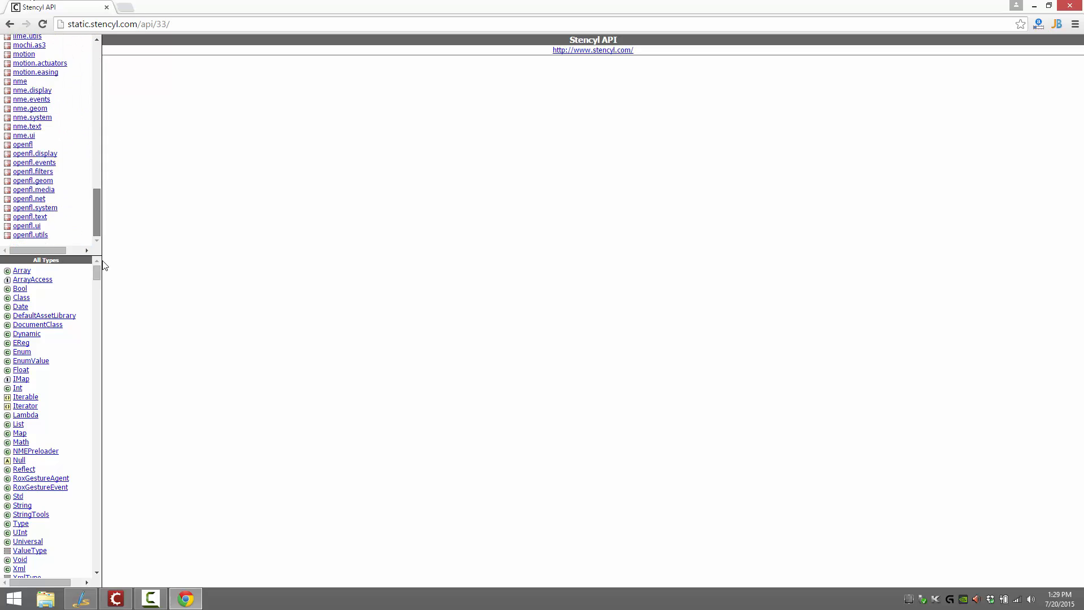
{"action": "scroll", "coordinate": [96, 64], "scroll_direction": "up", "scroll_amount": 6}
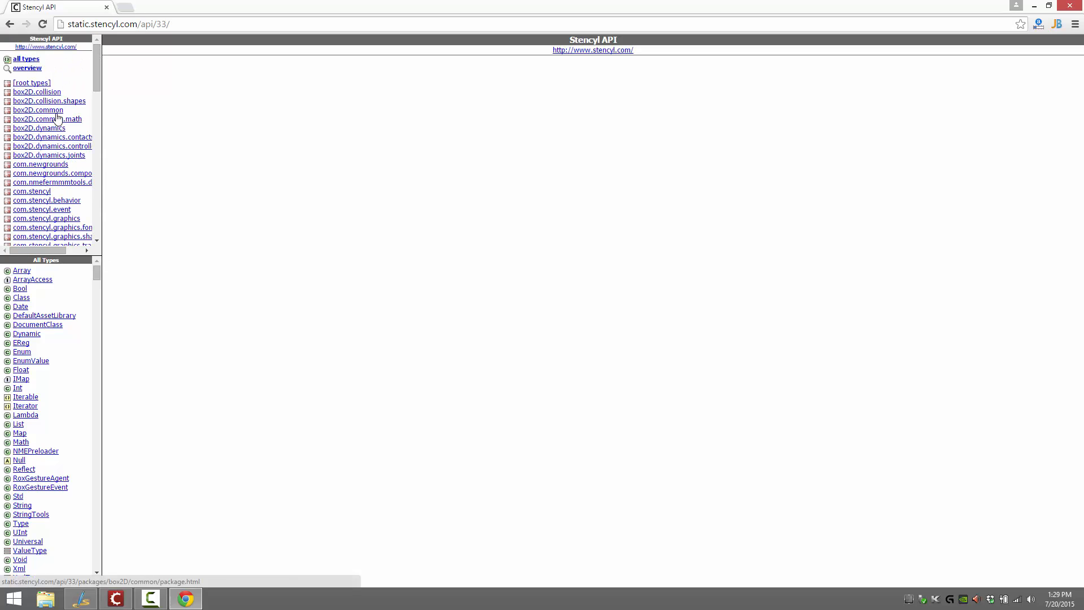
{"action": "scroll", "coordinate": [53, 136], "scroll_direction": "down", "scroll_amount": 3}
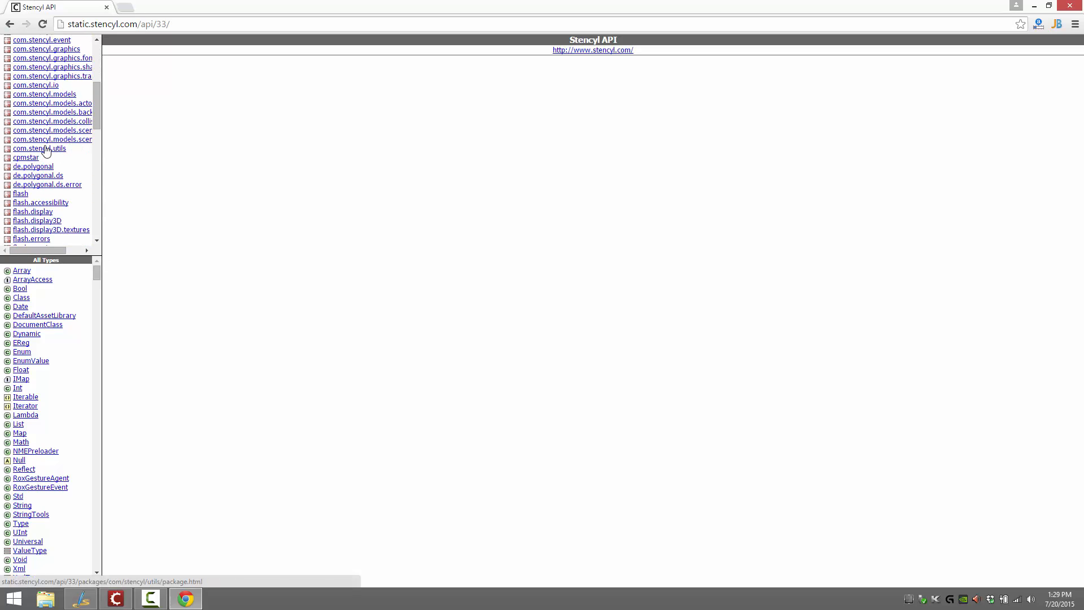
{"action": "scroll", "coordinate": [50, 164], "scroll_direction": "up", "scroll_amount": 3}
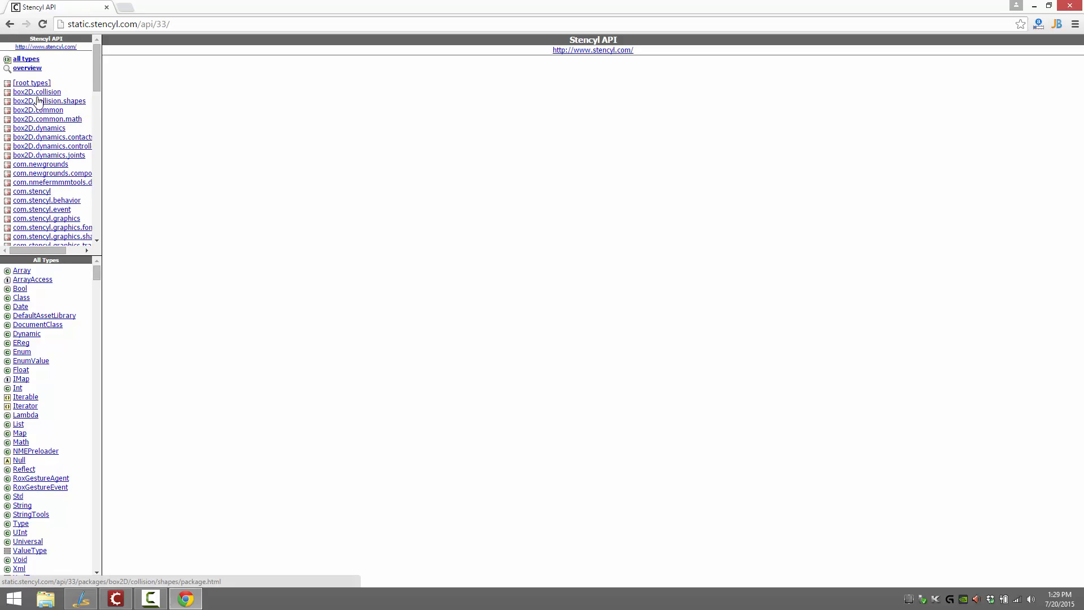
{"action": "scroll", "coordinate": [53, 181], "scroll_direction": "down", "scroll_amount": 5}
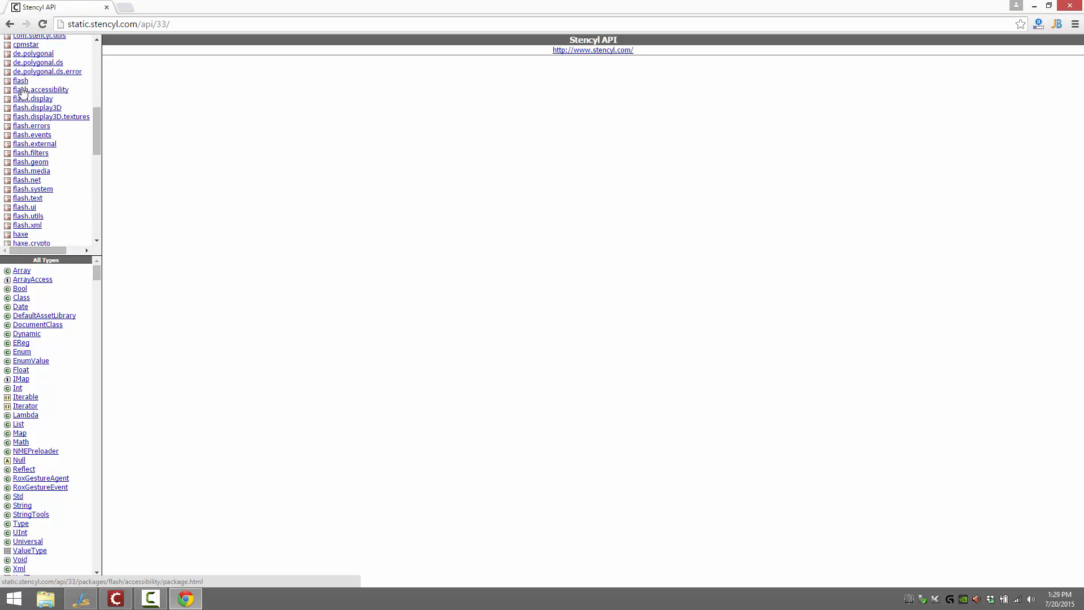
{"action": "scroll", "coordinate": [45, 133], "scroll_direction": "down", "scroll_amount": 2}
{"action": "scroll", "coordinate": [45, 133], "scroll_direction": "down", "scroll_amount": 3}
{"action": "scroll", "coordinate": [44, 150], "scroll_direction": "down", "scroll_amount": 3}
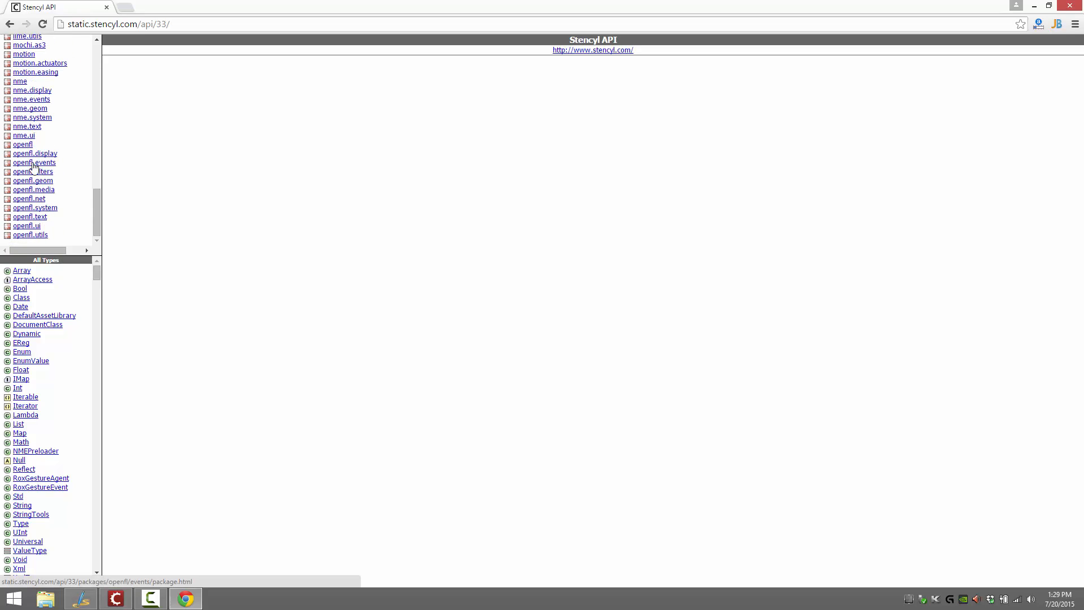
{"action": "scroll", "coordinate": [28, 186], "scroll_direction": "up", "scroll_amount": 3}
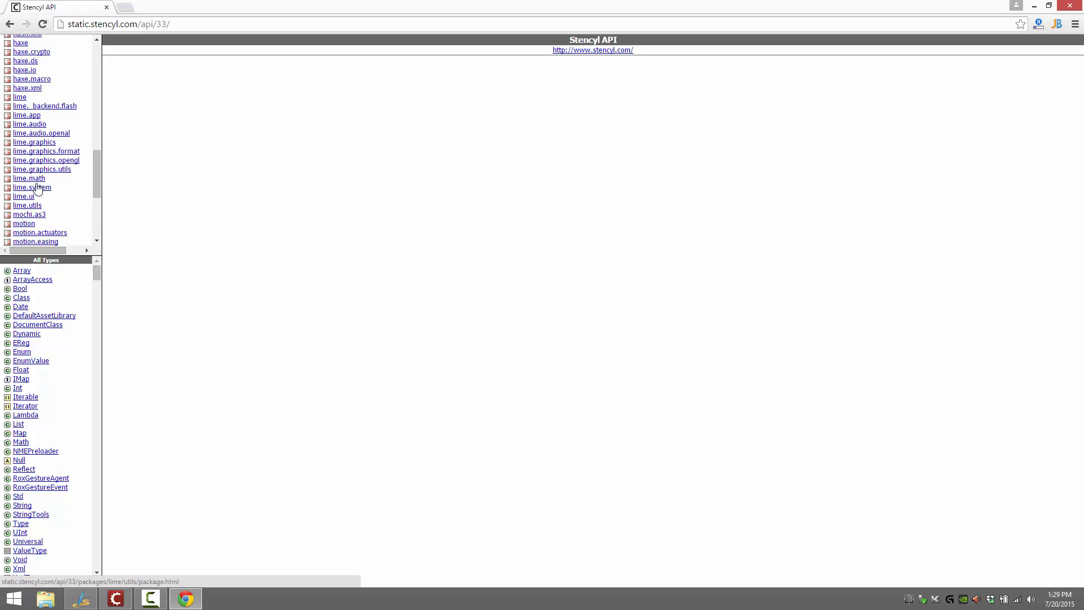
{"action": "scroll", "coordinate": [62, 209], "scroll_direction": "up", "scroll_amount": 1}
{"action": "scroll", "coordinate": [51, 168], "scroll_direction": "down", "scroll_amount": 2}
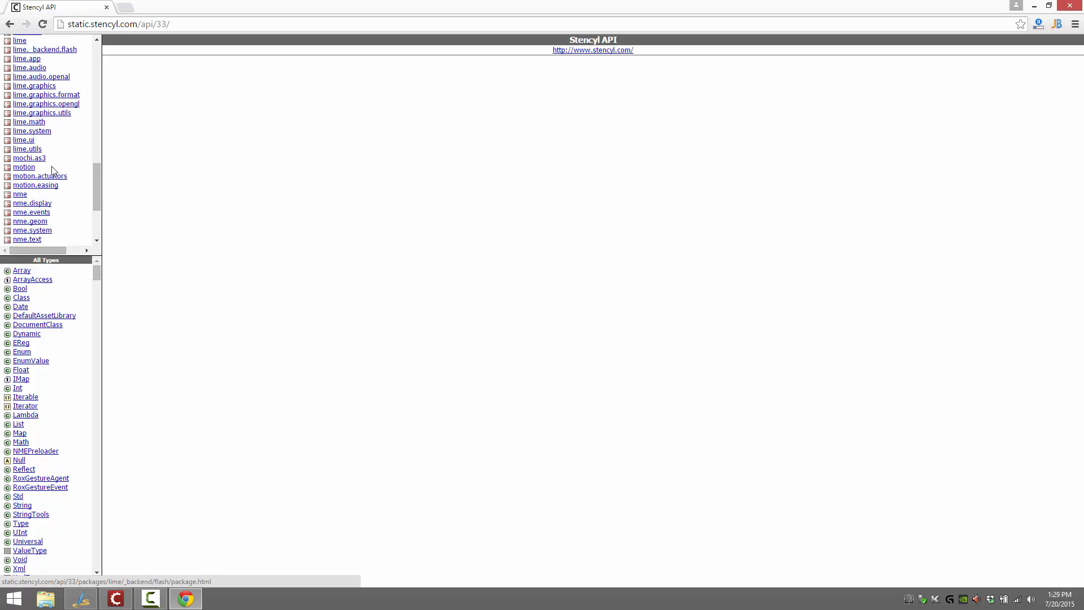
{"action": "scroll", "coordinate": [51, 168], "scroll_direction": "up", "scroll_amount": 5}
{"action": "scroll", "coordinate": [50, 168], "scroll_direction": "down", "scroll_amount": 3}
{"action": "scroll", "coordinate": [51, 171], "scroll_direction": "up", "scroll_amount": 5}
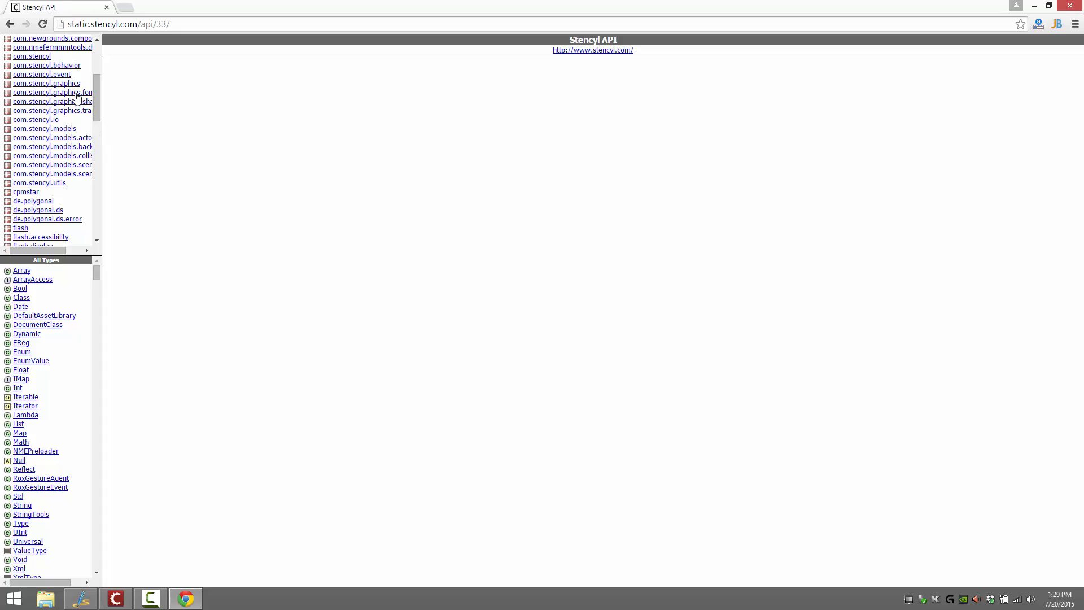
View the Behavior and Script class references in the com.stencyl.behavior package
{"action": "left_click", "coordinate": [67, 66]}
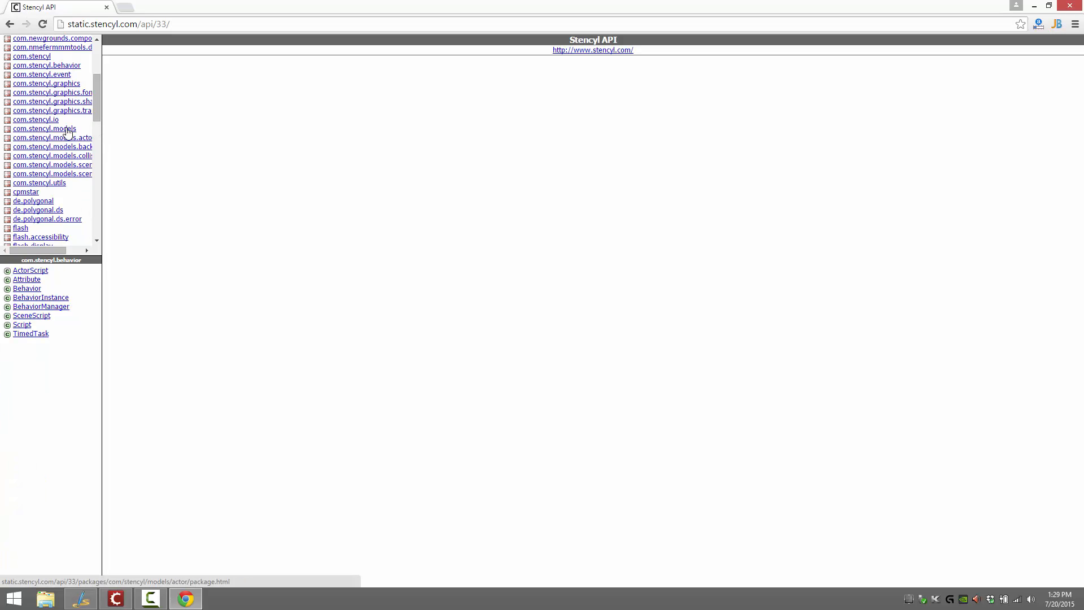
{"action": "left_click", "coordinate": [28, 288]}
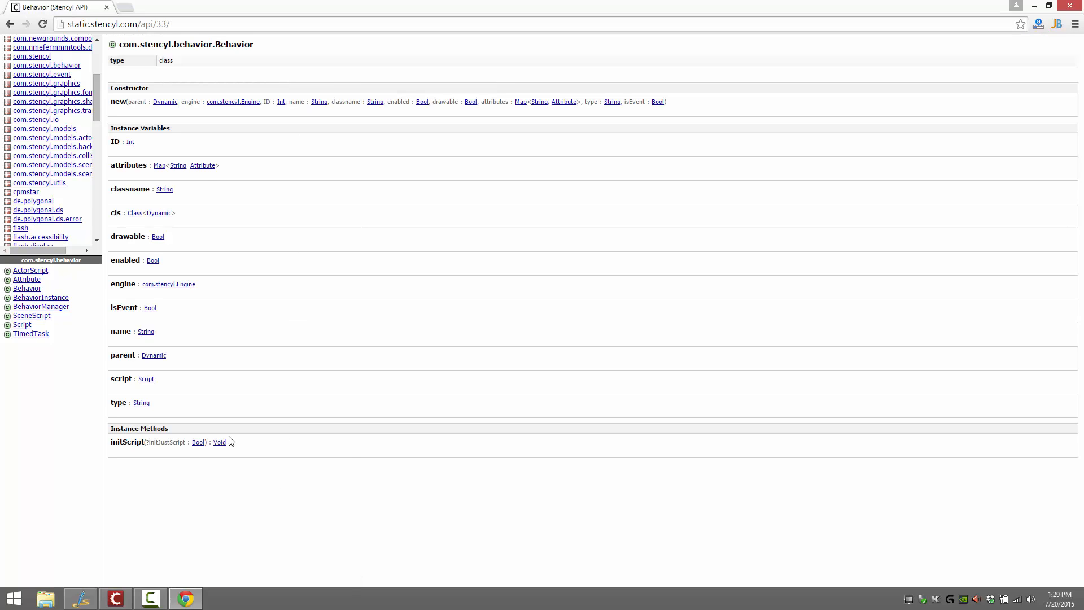
{"action": "left_click", "coordinate": [23, 325]}
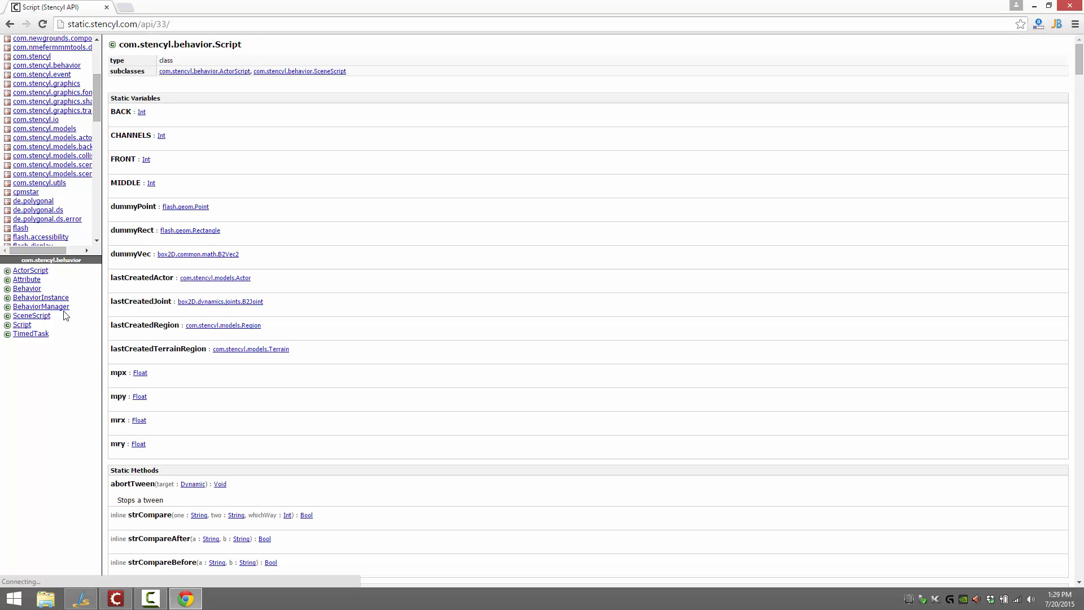
Open the Actor class reference in the com.stencyl.models package and read through its instance variables
{"action": "left_click", "coordinate": [60, 130]}
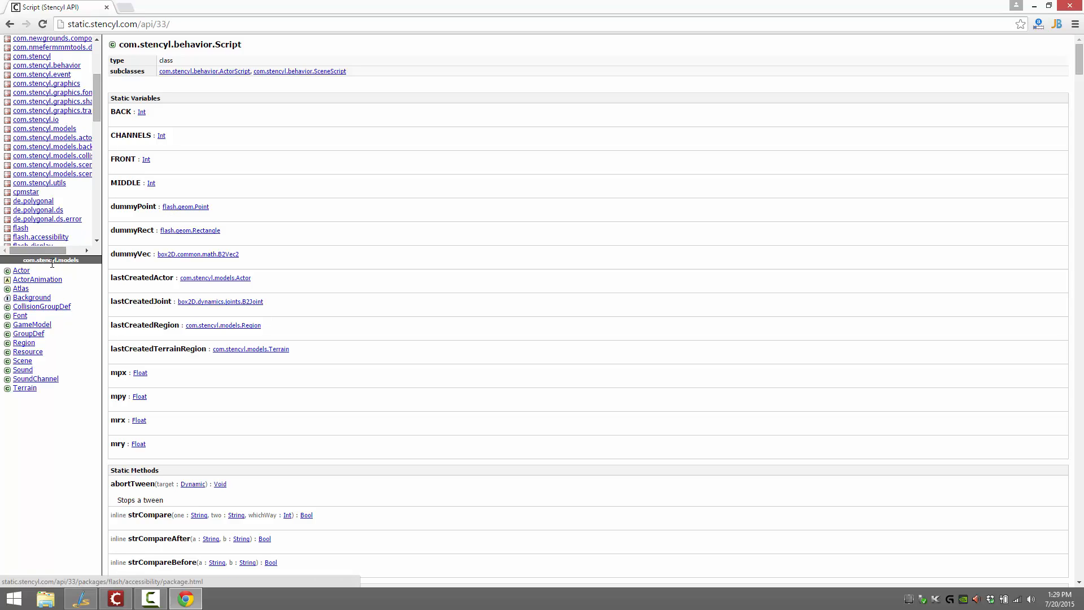
{"action": "left_click", "coordinate": [62, 272]}
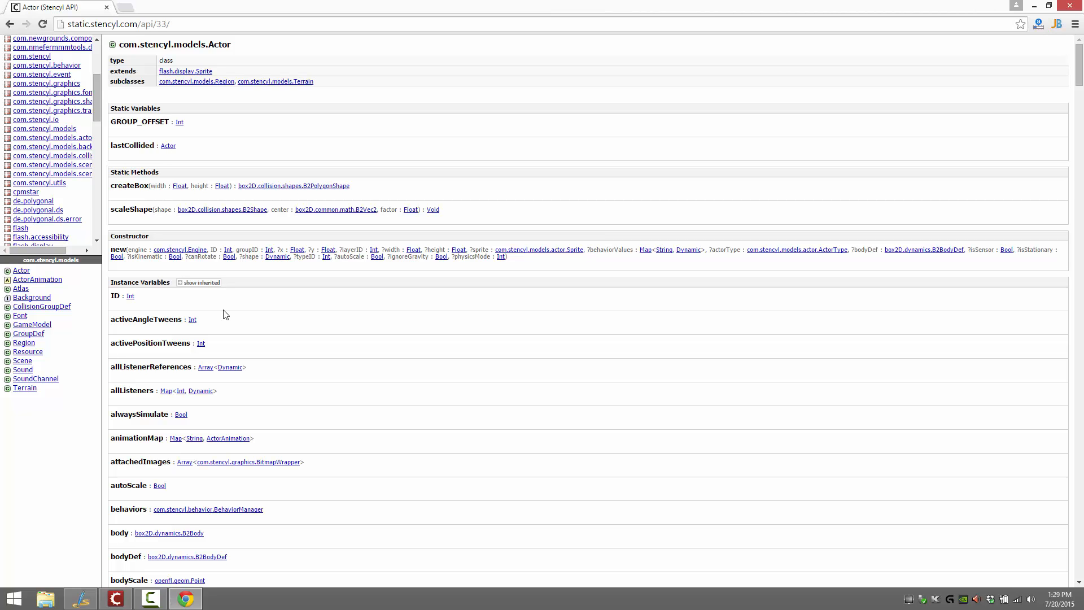
{"action": "scroll", "coordinate": [243, 324], "scroll_direction": "down", "scroll_amount": 6}
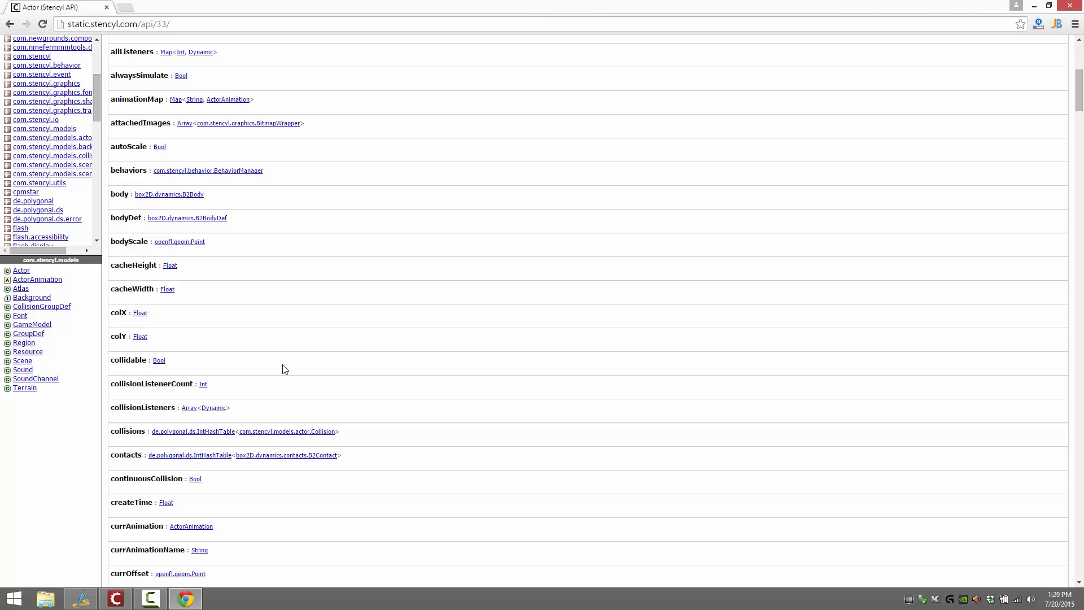
Go back from the API's class references to the Stencyl Developer Center page
{"action": "left_click", "coordinate": [10, 22]}
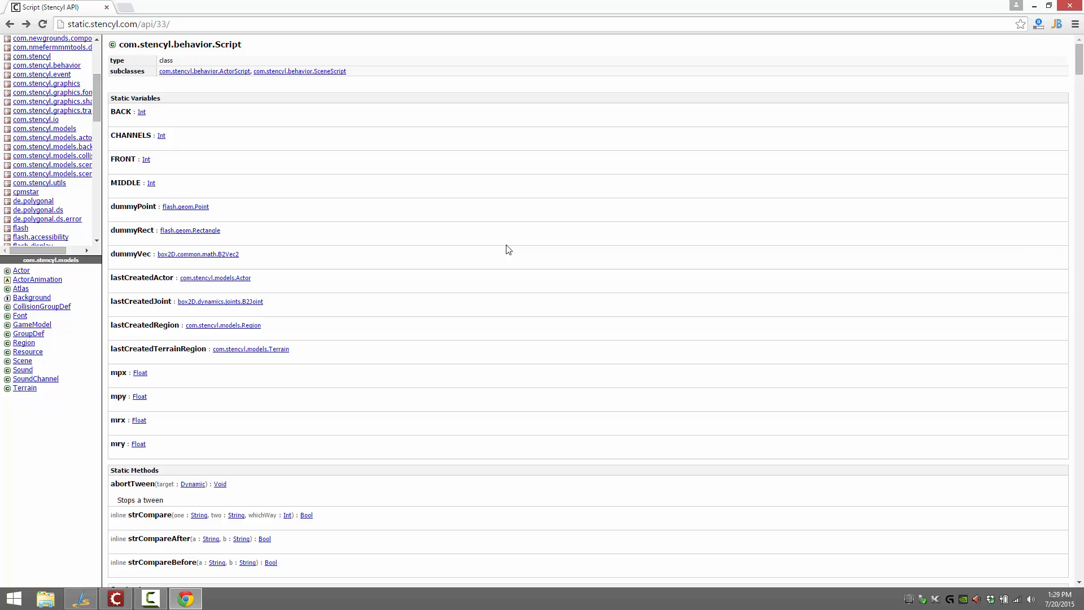
{"action": "key", "text": "alt+Left"}
{"action": "key", "text": "alt+Left"}
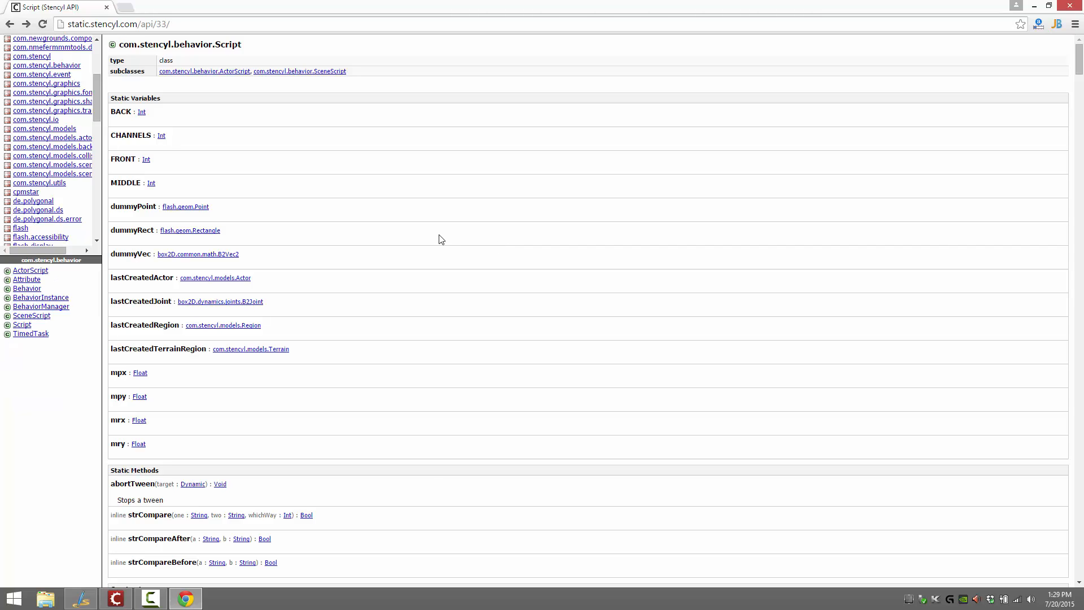
{"action": "key", "text": "alt+Left"}
{"action": "key", "text": "alt+Left"}
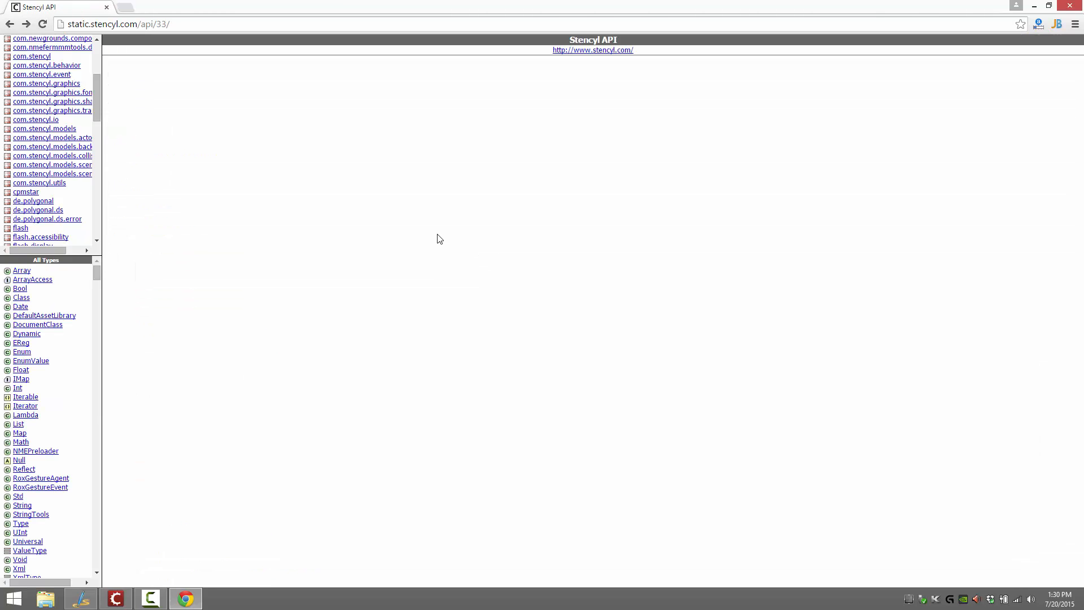
{"action": "key", "text": "alt+Left"}
{"action": "key", "text": "alt+Left"}
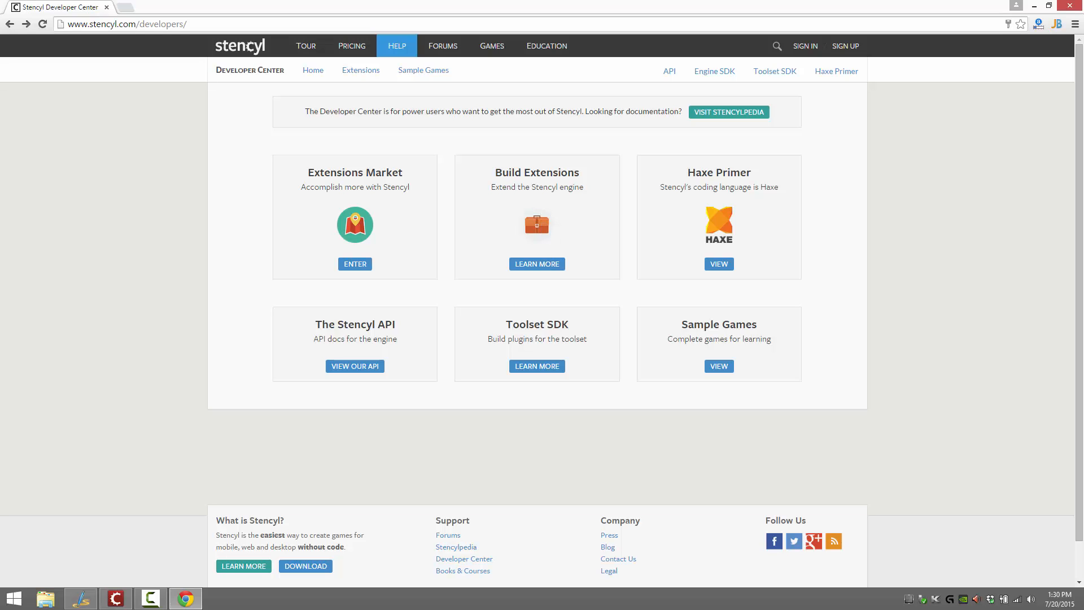
Highlight the descriptions of the Toolset SDK and Sample Games sections in the Developer Center
{"action": "mouse_move", "coordinate": [114, 594]}
{"action": "left_click_drag", "start_coordinate": [518, 338], "coordinate": [593, 341]}
{"action": "left_click", "coordinate": [594, 341]}
{"action": "left_click_drag", "start_coordinate": [519, 339], "coordinate": [585, 339]}
{"action": "left_click_drag", "start_coordinate": [677, 339], "coordinate": [768, 339]}
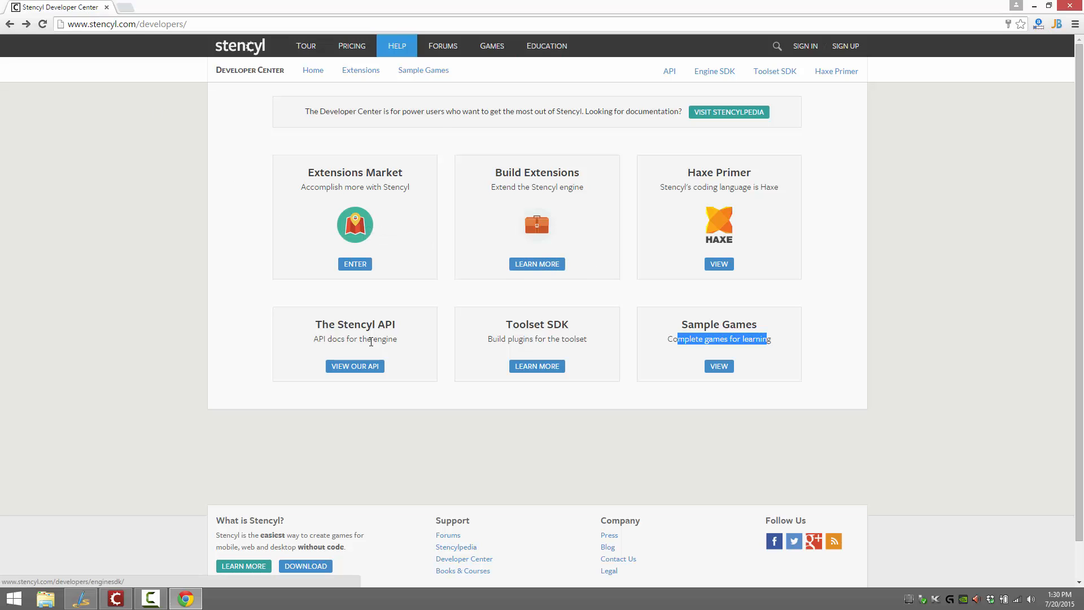
Open the Toolset SDK's How to Create Extensions guide and read its callback, GUI API and Data API references
{"action": "left_click", "coordinate": [527, 367]}
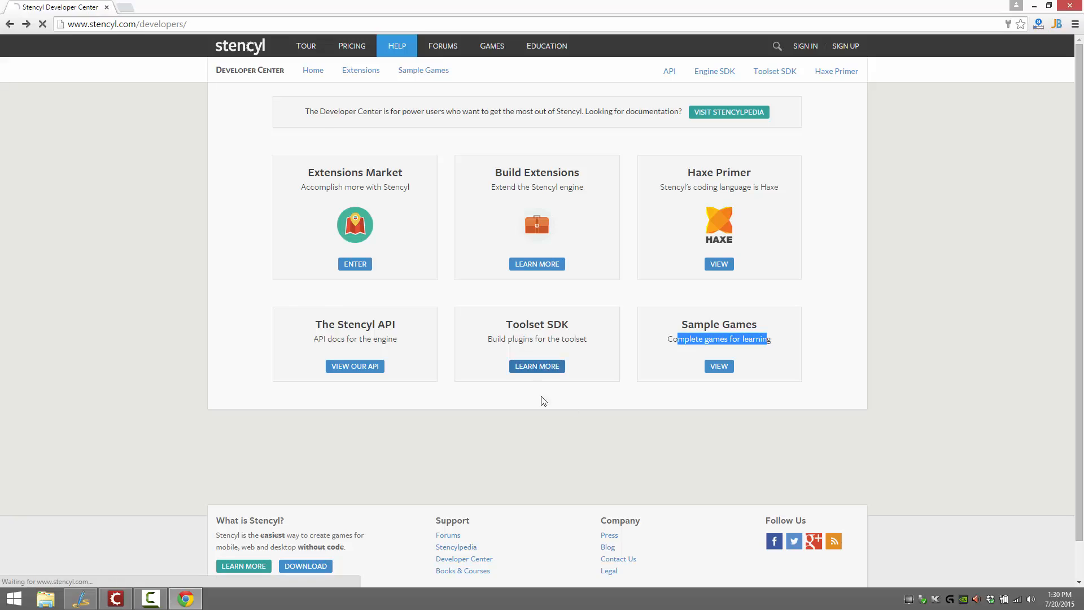
{"action": "scroll", "coordinate": [429, 322], "scroll_direction": "down", "scroll_amount": 1}
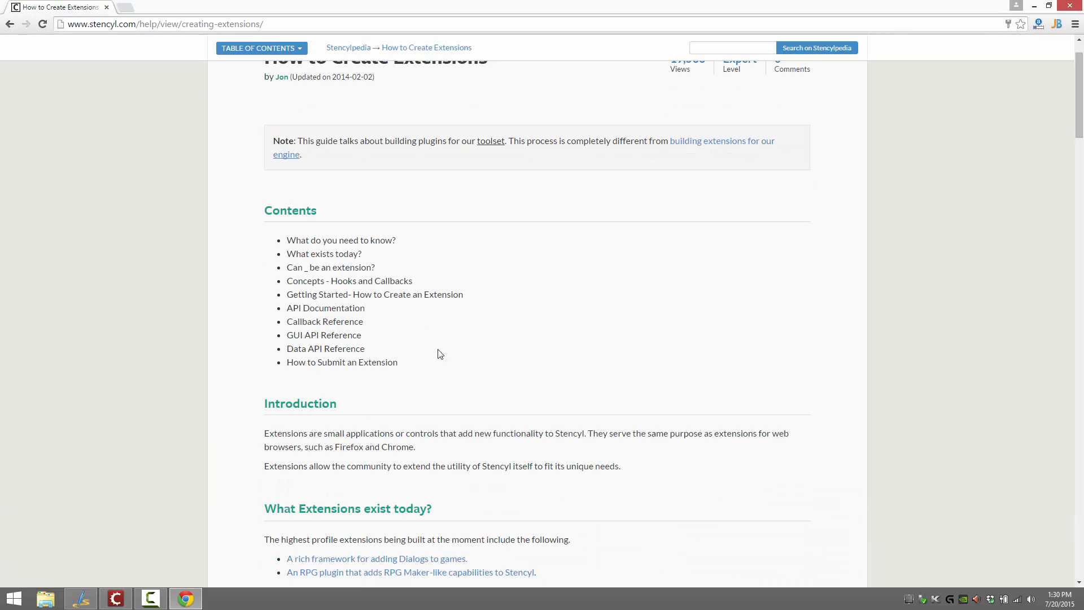
{"action": "scroll", "coordinate": [438, 351], "scroll_direction": "down", "scroll_amount": 7}
{"action": "scroll", "coordinate": [439, 351], "scroll_direction": "down", "scroll_amount": 20}
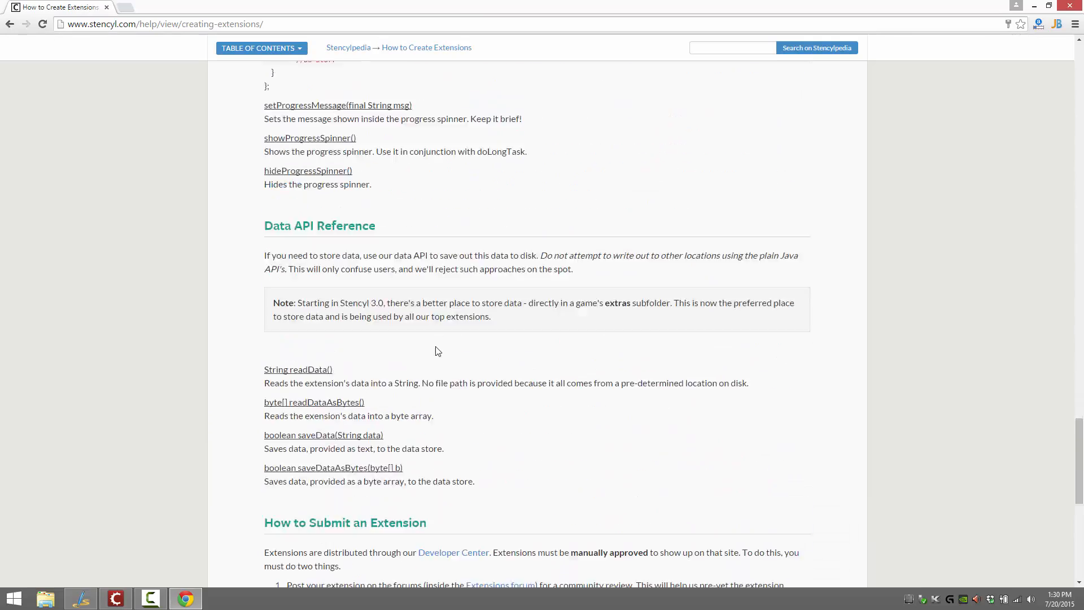
{"action": "scroll", "coordinate": [435, 350], "scroll_direction": "up", "scroll_amount": 20}
{"action": "scroll", "coordinate": [437, 350], "scroll_direction": "down", "scroll_amount": 10}
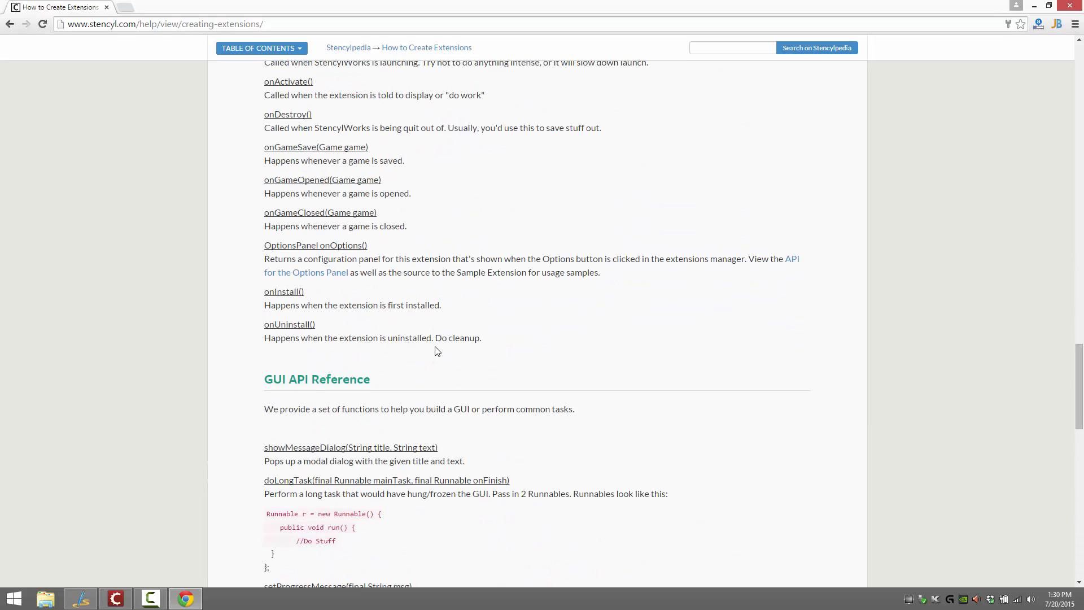
{"action": "scroll", "coordinate": [437, 350], "scroll_direction": "up", "scroll_amount": 1}
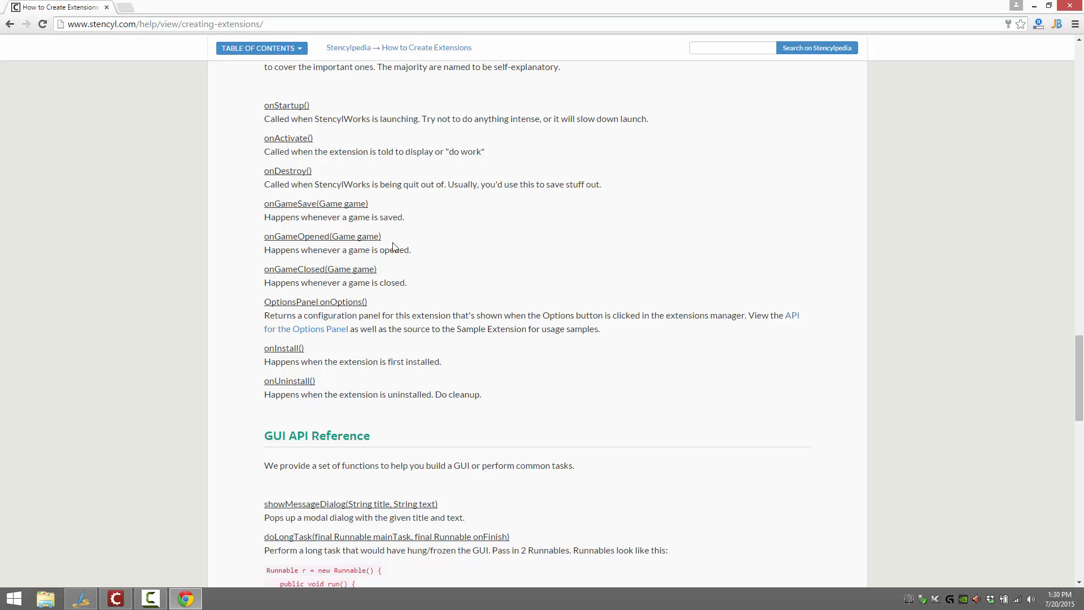
{"action": "scroll", "coordinate": [414, 311], "scroll_direction": "down", "scroll_amount": 1}
{"action": "scroll", "coordinate": [415, 311], "scroll_direction": "down", "scroll_amount": 8}
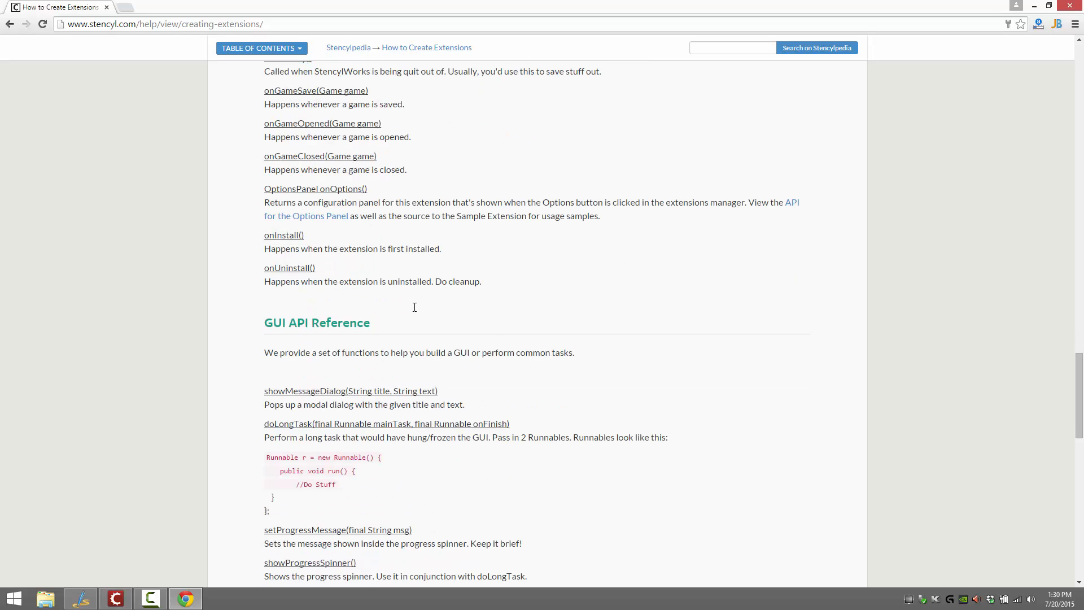
Return to the Developer Center, highlight the Stencyl API entry, and go to the Stencylpedia home page
{"action": "key", "text": "alt+Left"}
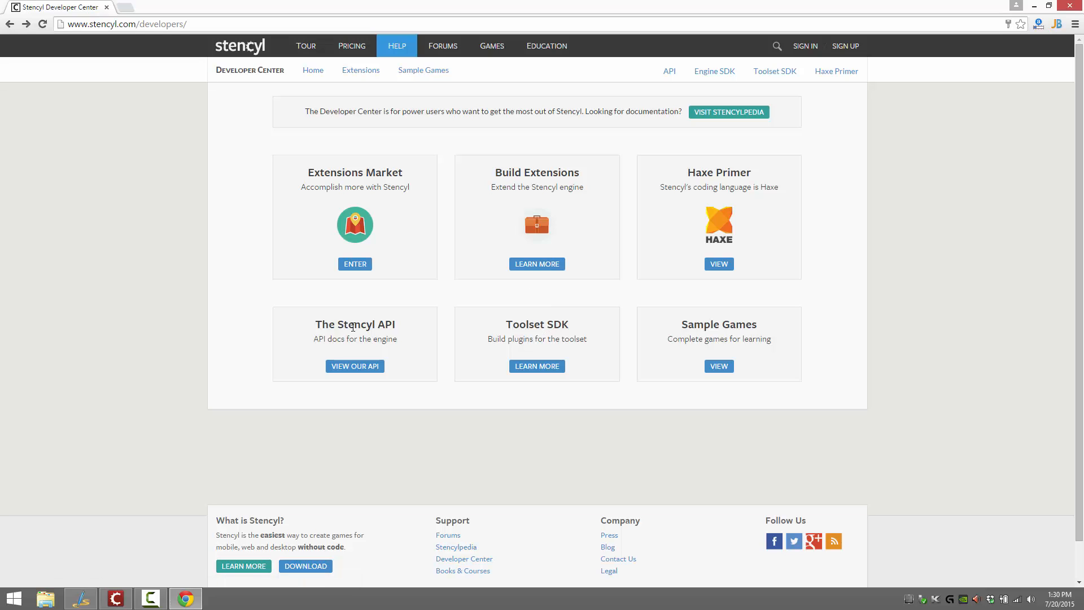
{"action": "left_click_drag", "start_coordinate": [315, 325], "coordinate": [412, 323]}
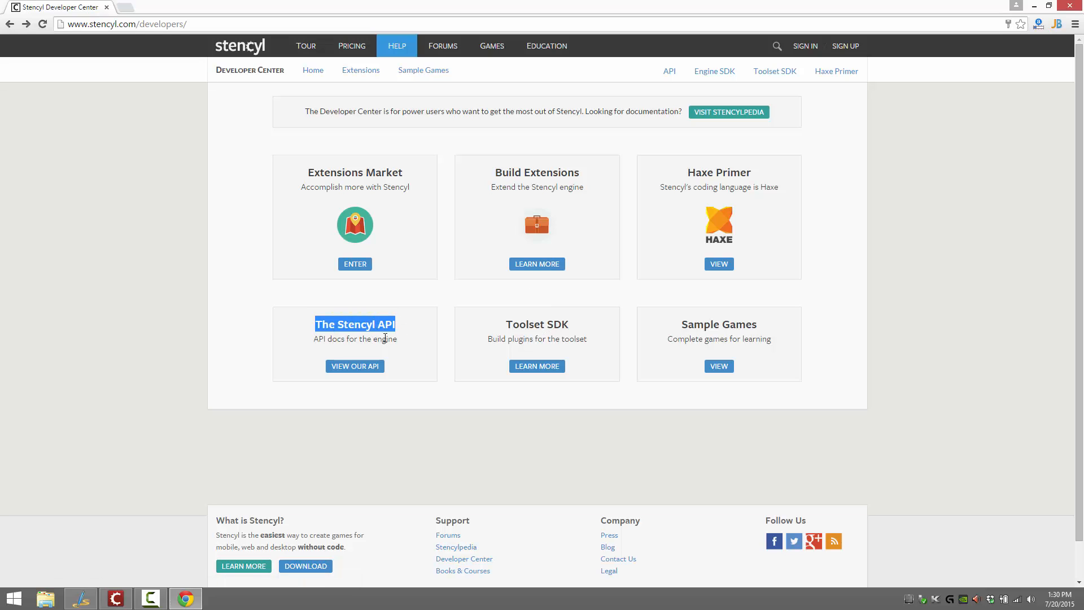
{"action": "double_click", "coordinate": [336, 339]}
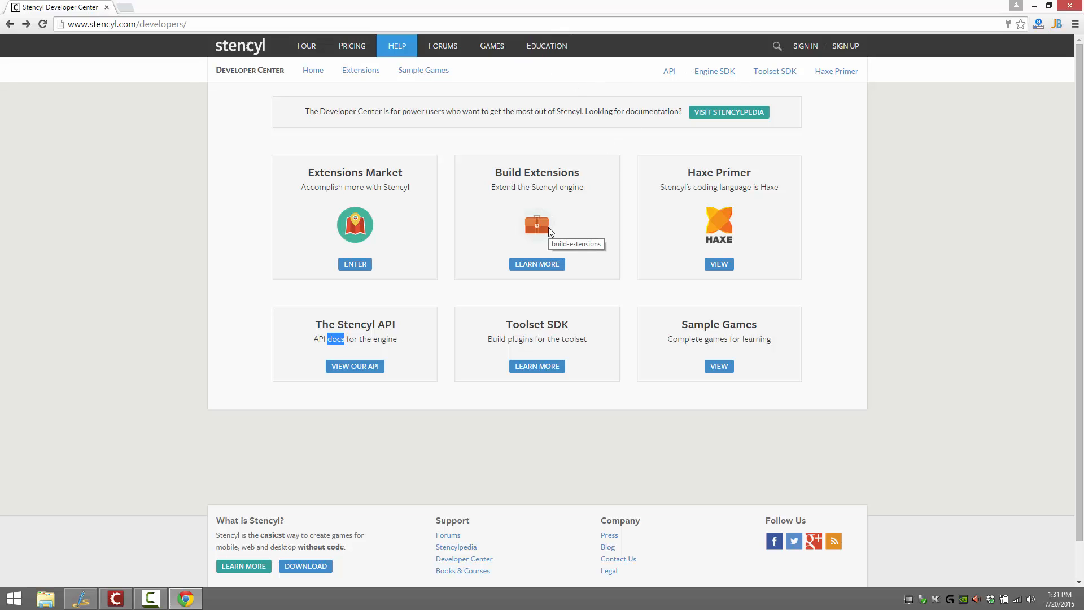
{"action": "left_click", "coordinate": [728, 112]}
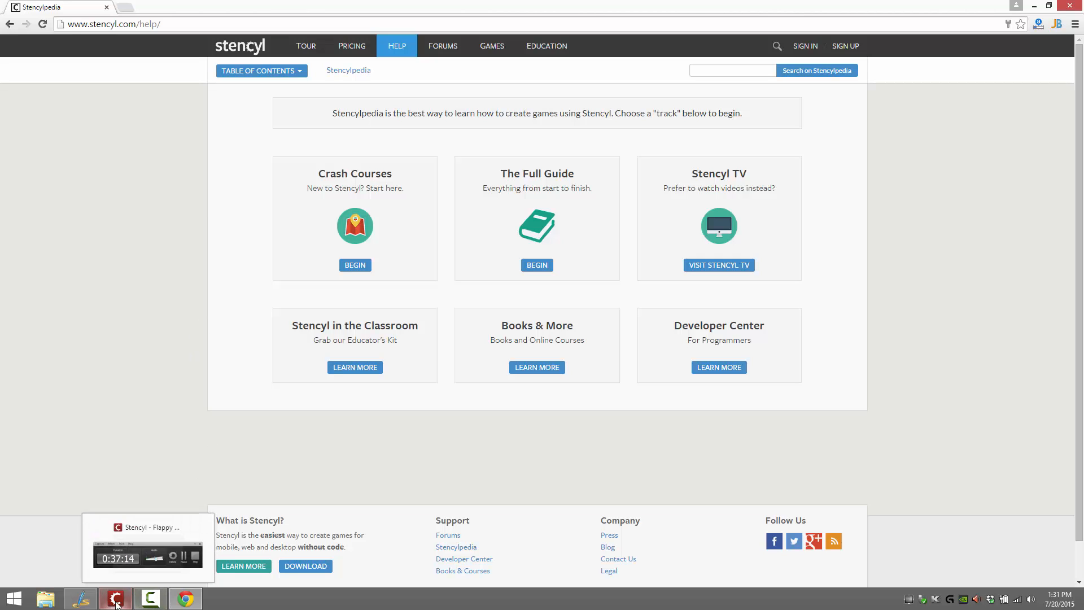
Close the browser and show the Tap To Fly behavior's blocks in Stencyl
{"action": "left_click", "coordinate": [1079, 5]}
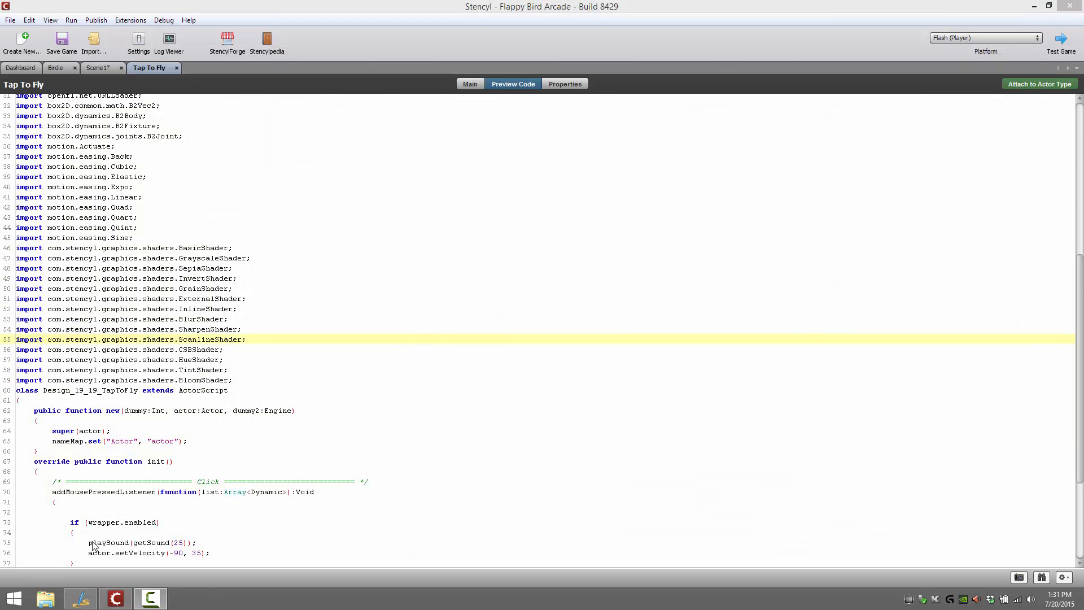
{"action": "left_click", "coordinate": [229, 552]}
{"action": "left_click", "coordinate": [469, 84]}
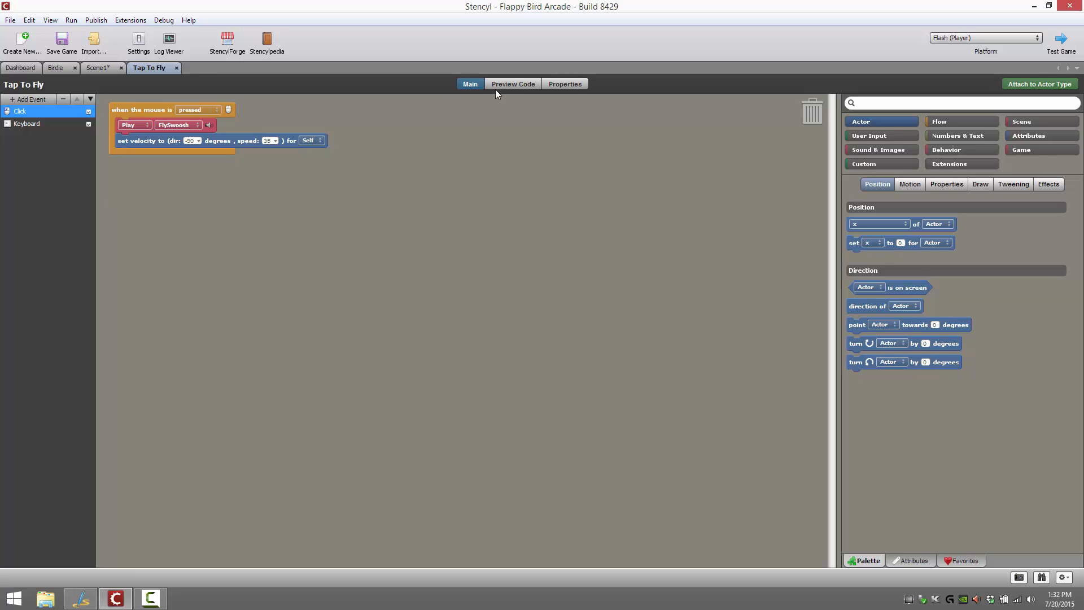
Preview the generated code of the Tap To Fly behavior and return to its block view, keeping Stencyl open
{"action": "left_click", "coordinate": [522, 84]}
{"action": "scroll", "coordinate": [448, 281], "scroll_direction": "down", "scroll_amount": 15}
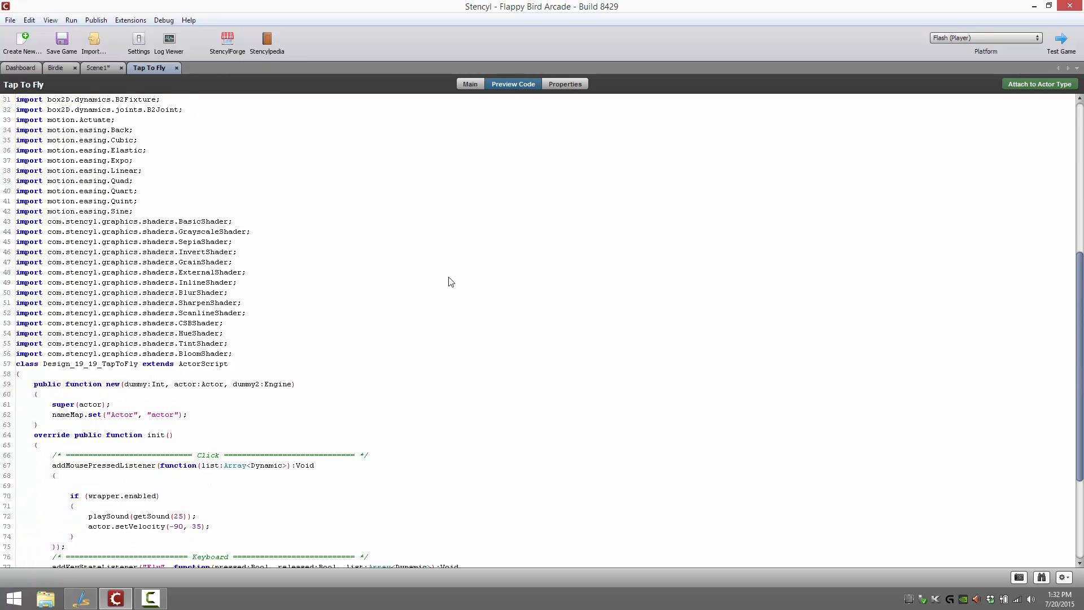
{"action": "scroll", "coordinate": [446, 265], "scroll_direction": "up", "scroll_amount": 15}
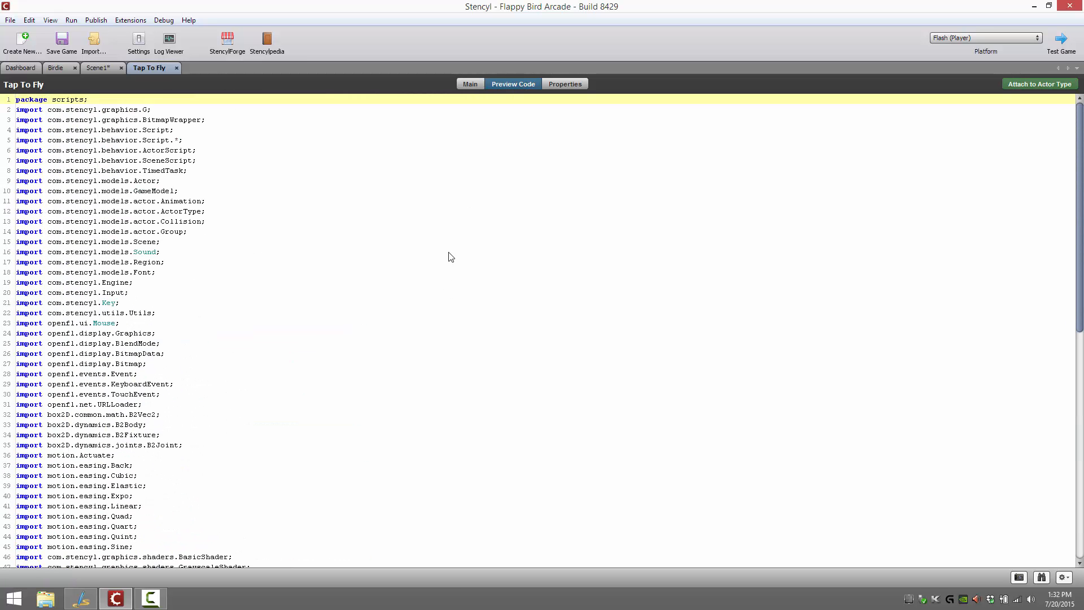
{"action": "left_click", "coordinate": [470, 84]}
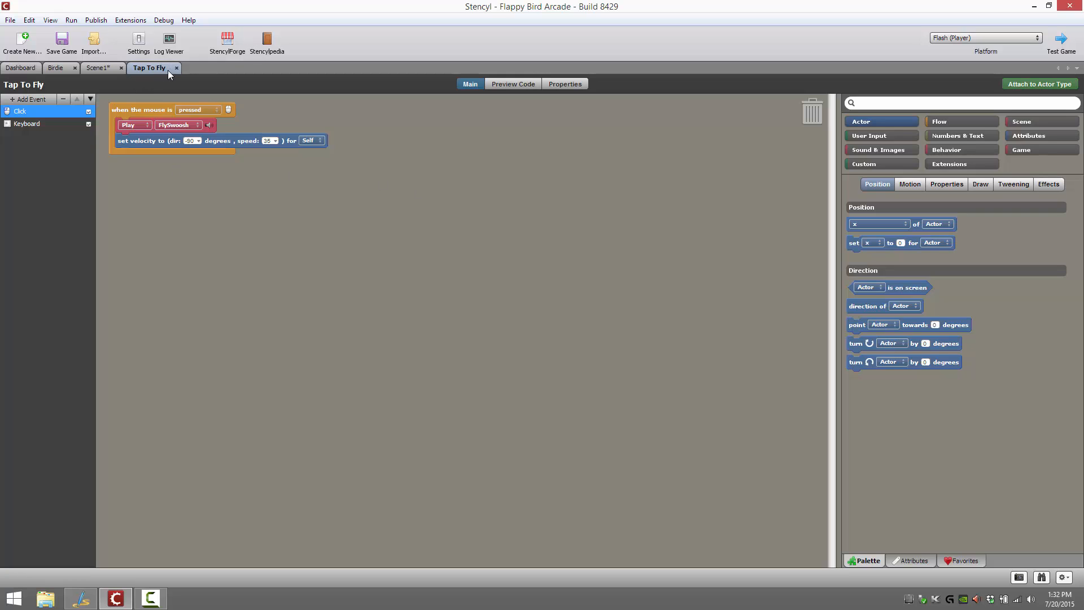
{"action": "left_click", "coordinate": [1070, 5]}
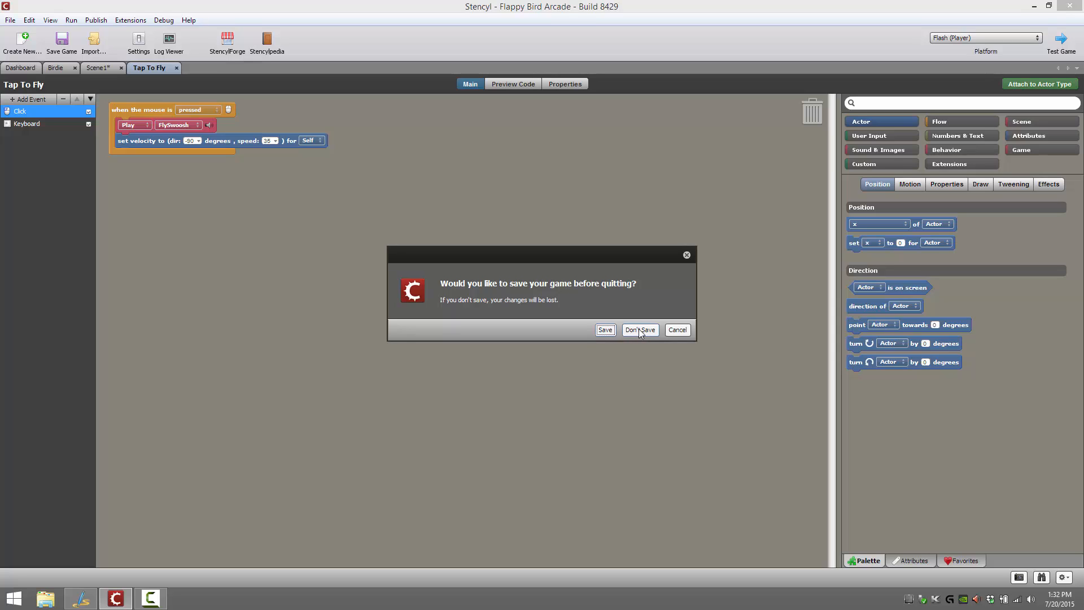
{"action": "left_click", "coordinate": [678, 330]}
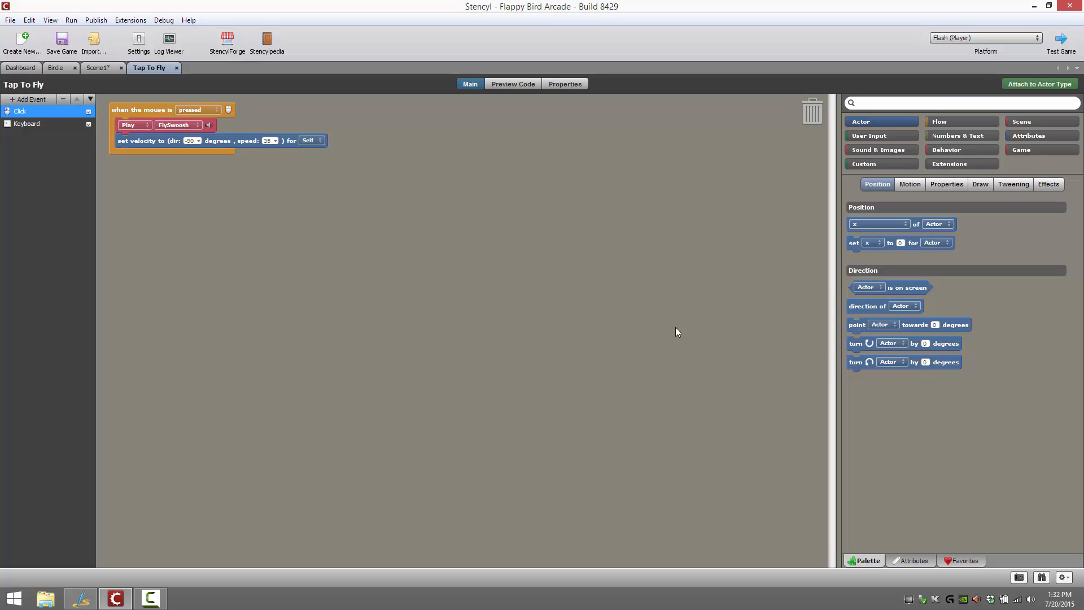
Open StencylForge, view the Stencyl Book Bananas details under Actor Types, and return to the marketplace home
{"action": "left_click", "coordinate": [227, 40]}
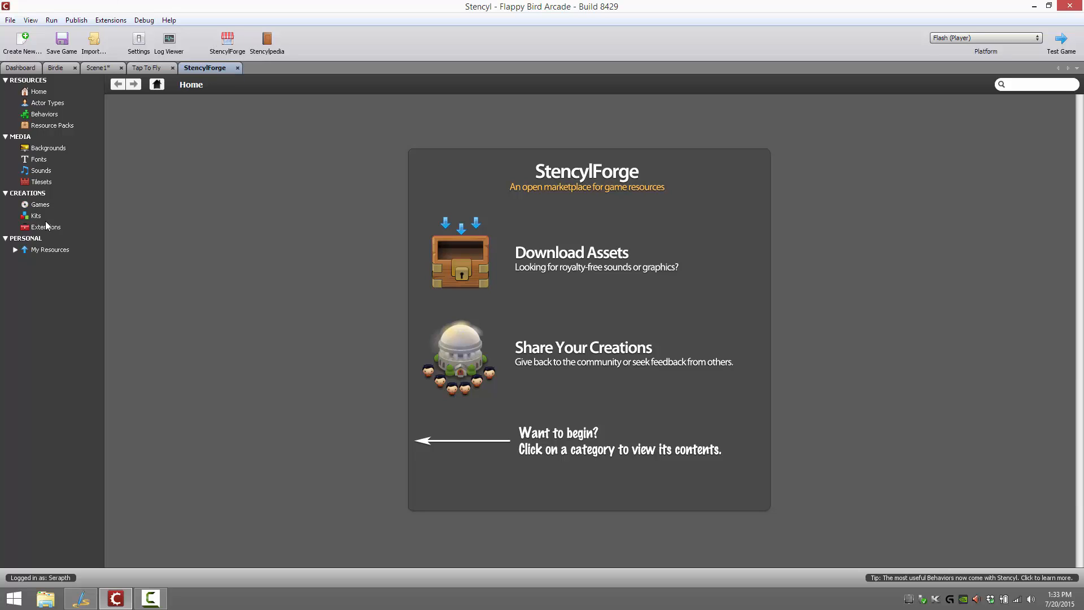
{"action": "left_click", "coordinate": [44, 103]}
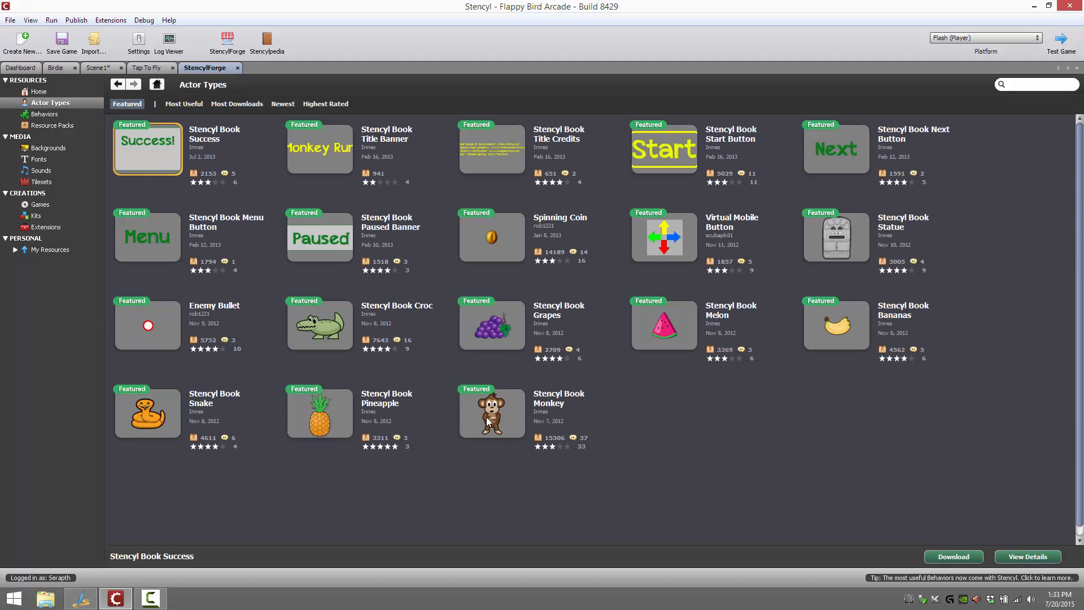
{"action": "left_click", "coordinate": [816, 303]}
{"action": "scroll", "coordinate": [621, 282], "scroll_direction": "down", "scroll_amount": 1}
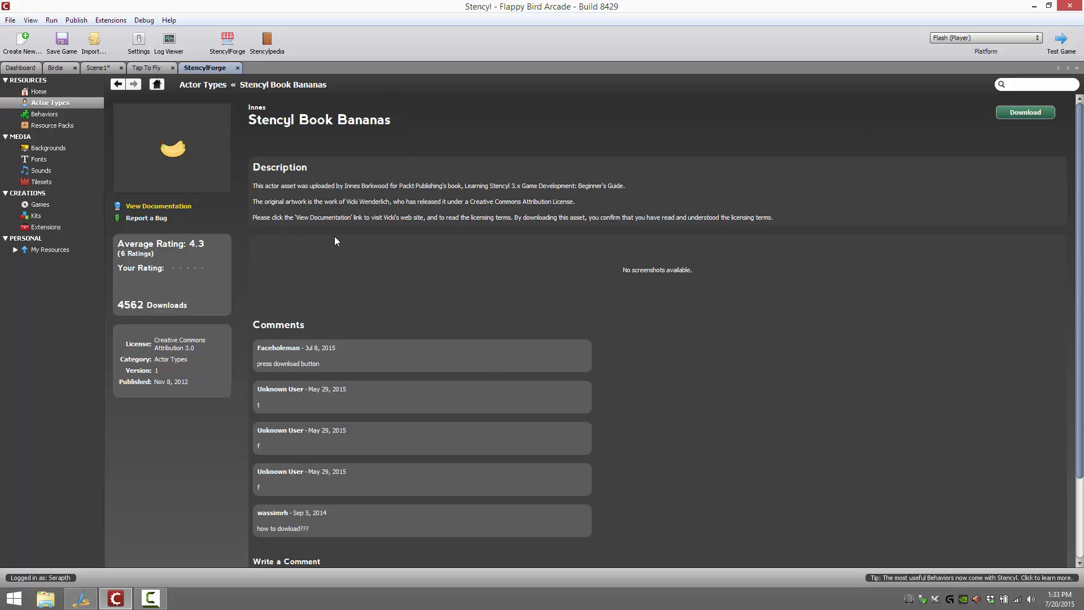
{"action": "left_click", "coordinate": [38, 92]}
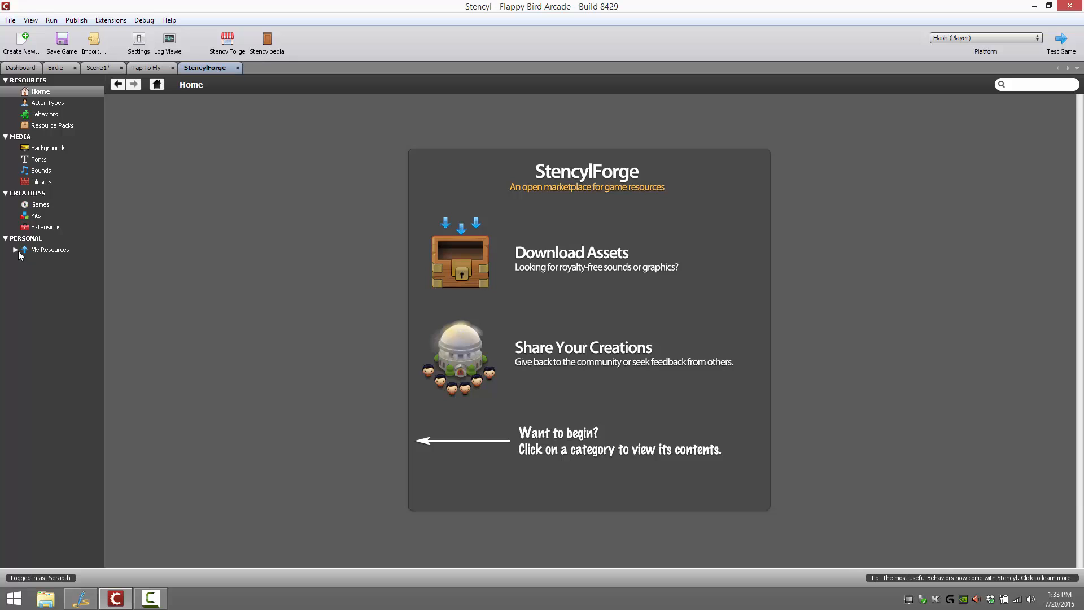
Browse the StencylForge categories Games, Tilesets, Sounds, Fonts and Backgrounds
{"action": "left_click", "coordinate": [38, 205]}
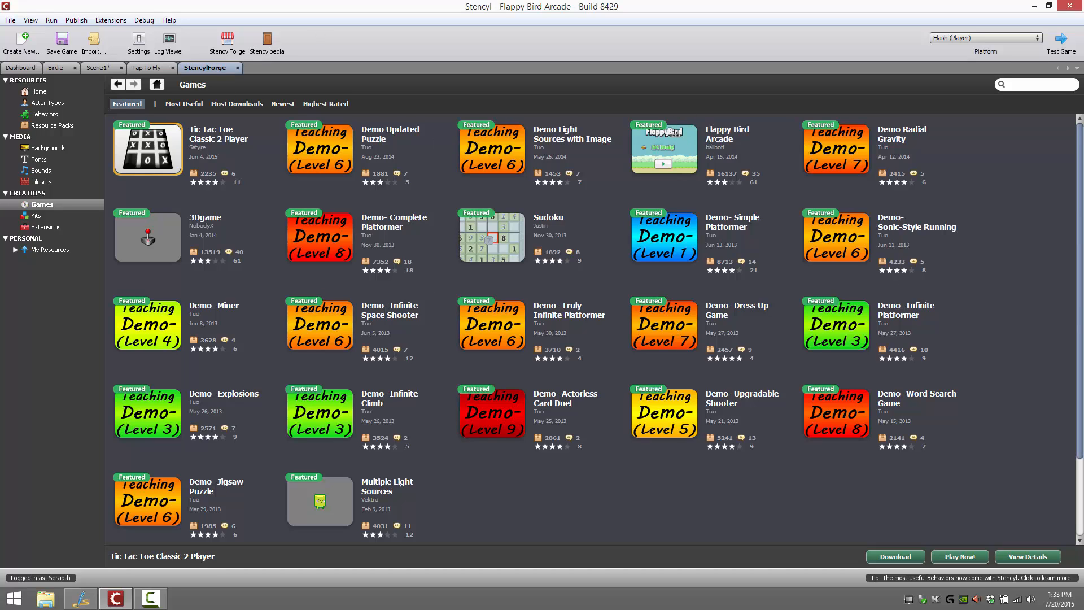
{"action": "left_click", "coordinate": [43, 181]}
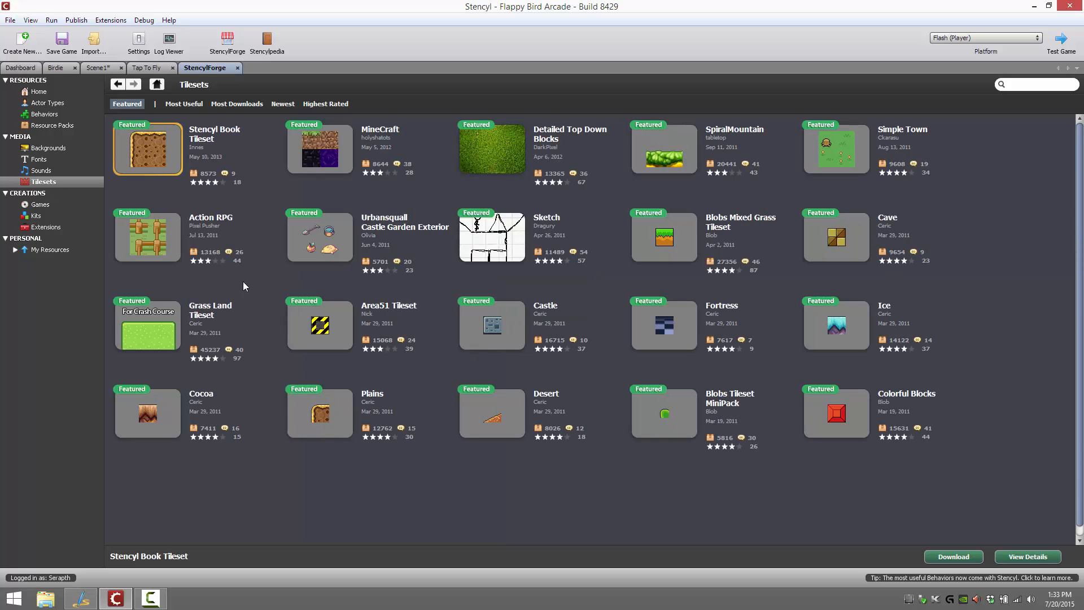
{"action": "left_click", "coordinate": [37, 171]}
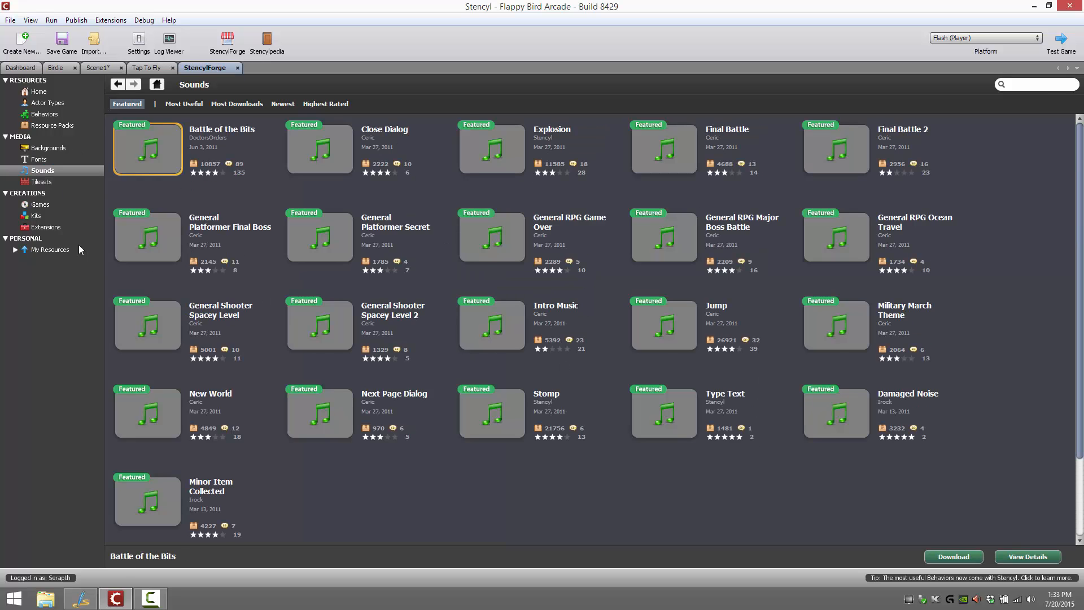
{"action": "left_click", "coordinate": [34, 159]}
{"action": "left_click", "coordinate": [42, 149]}
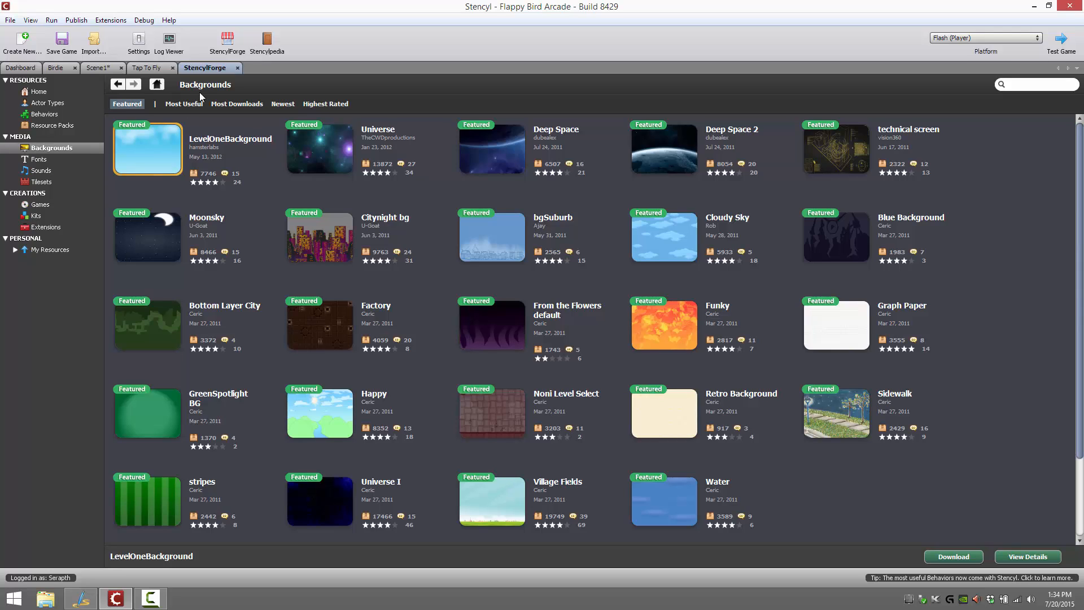
View the Door Behavior details in the StencylForge Behaviors category and return to the behavior list
{"action": "left_click", "coordinate": [47, 115]}
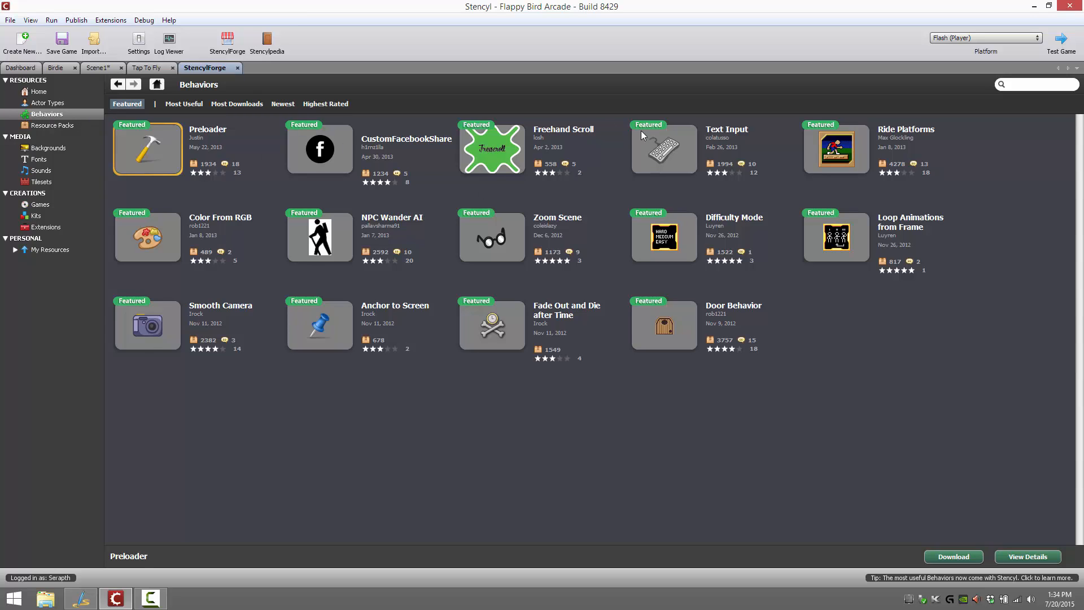
{"action": "double_click", "coordinate": [669, 320]}
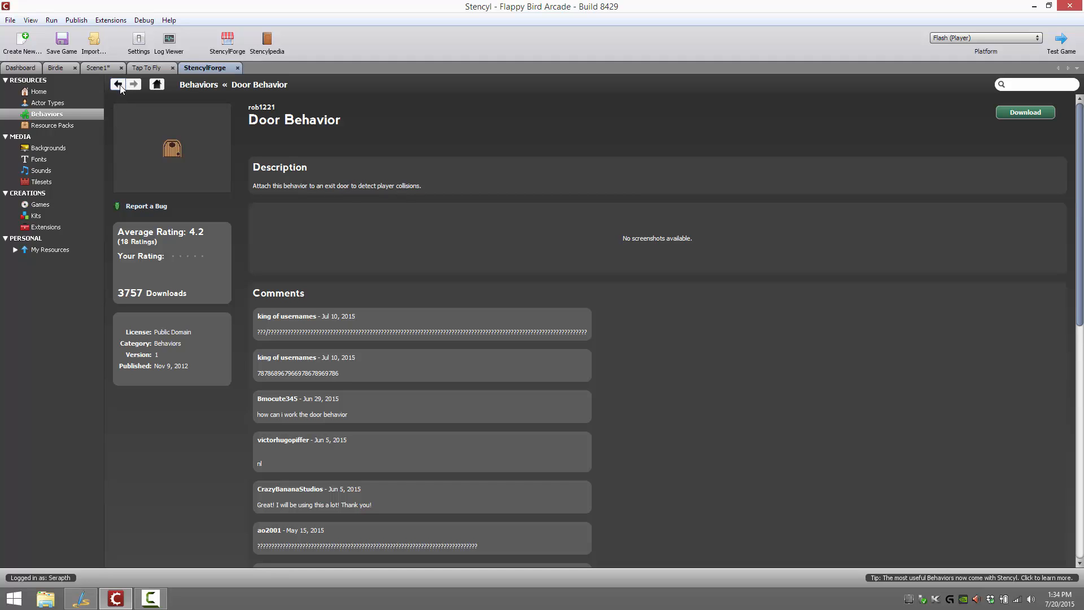
{"action": "left_click", "coordinate": [58, 104]}
{"action": "left_click", "coordinate": [54, 115]}
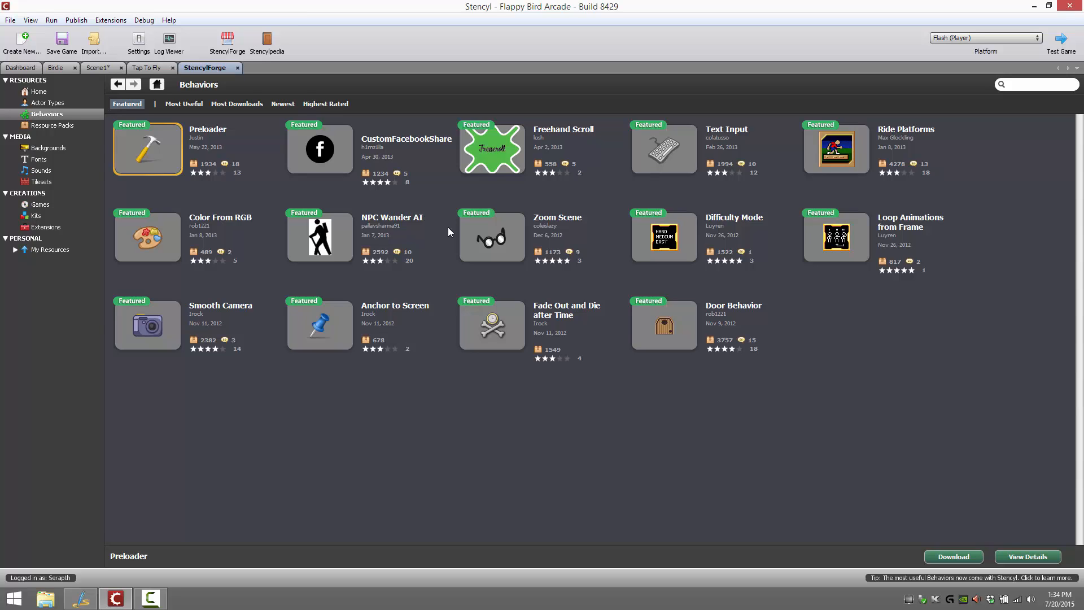
Browse the StencylForge Extensions category by Most Useful and by Most Downloads
{"action": "left_click", "coordinate": [40, 226]}
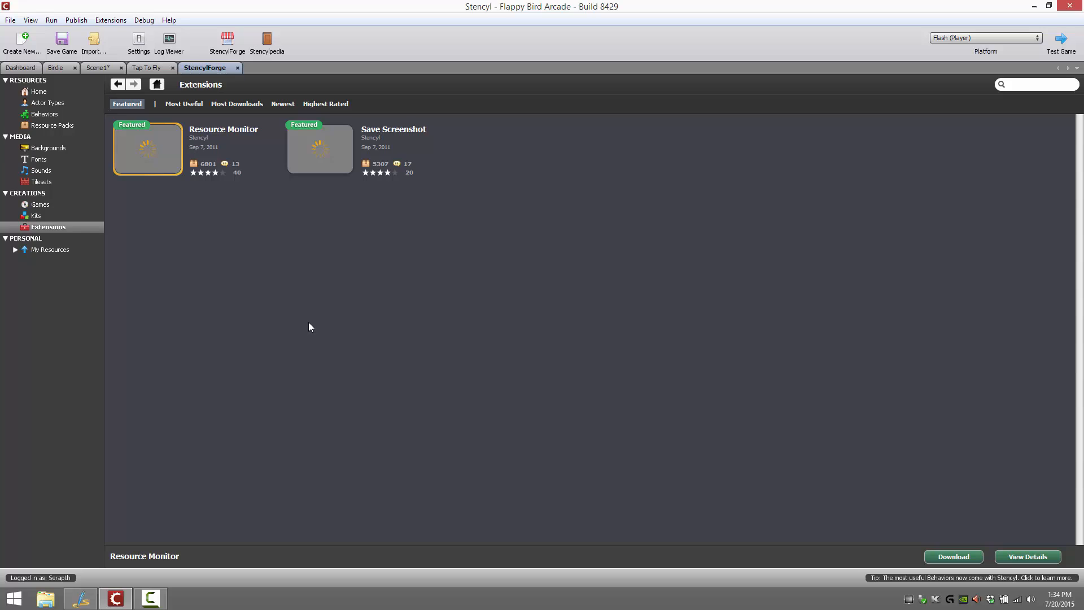
{"action": "left_click", "coordinate": [200, 108]}
{"action": "left_click", "coordinate": [232, 103]}
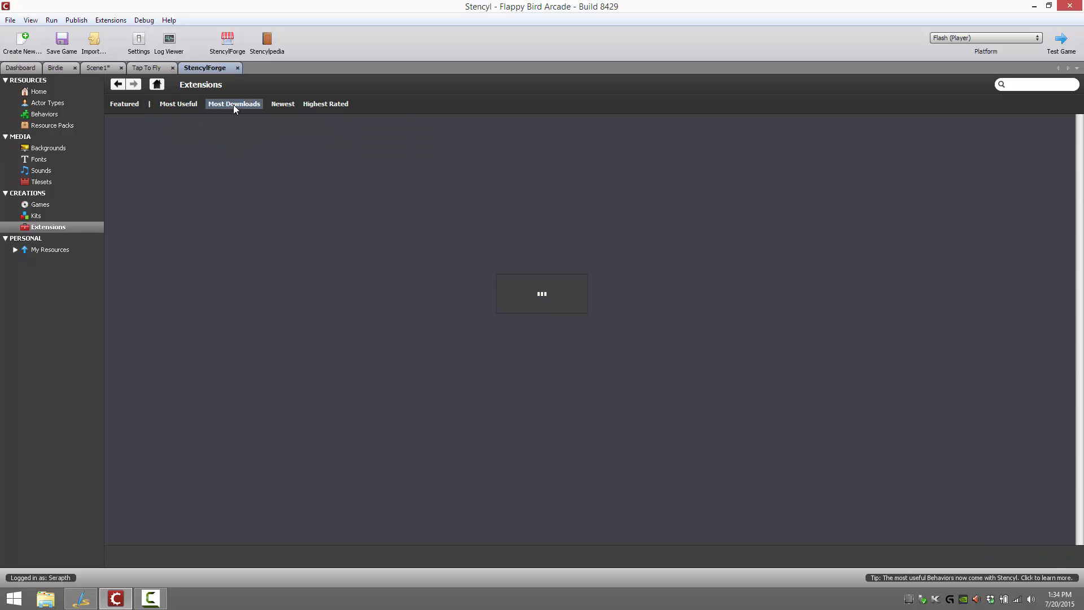
Browse the StencylForge Kits and Behaviors categories and return to the game's dashboard
{"action": "left_click", "coordinate": [35, 216]}
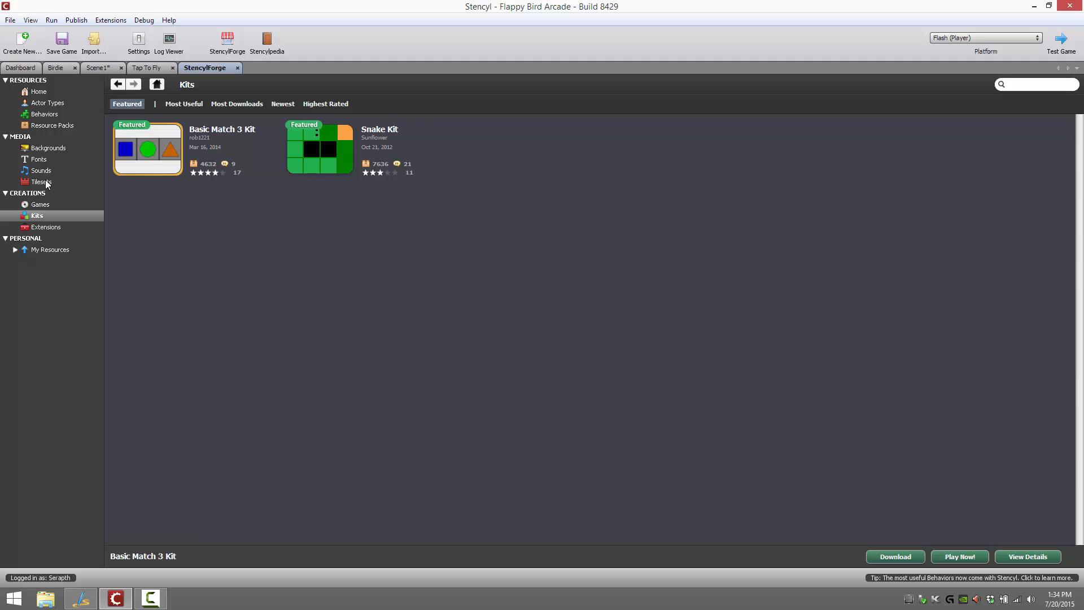
{"action": "left_click", "coordinate": [44, 114]}
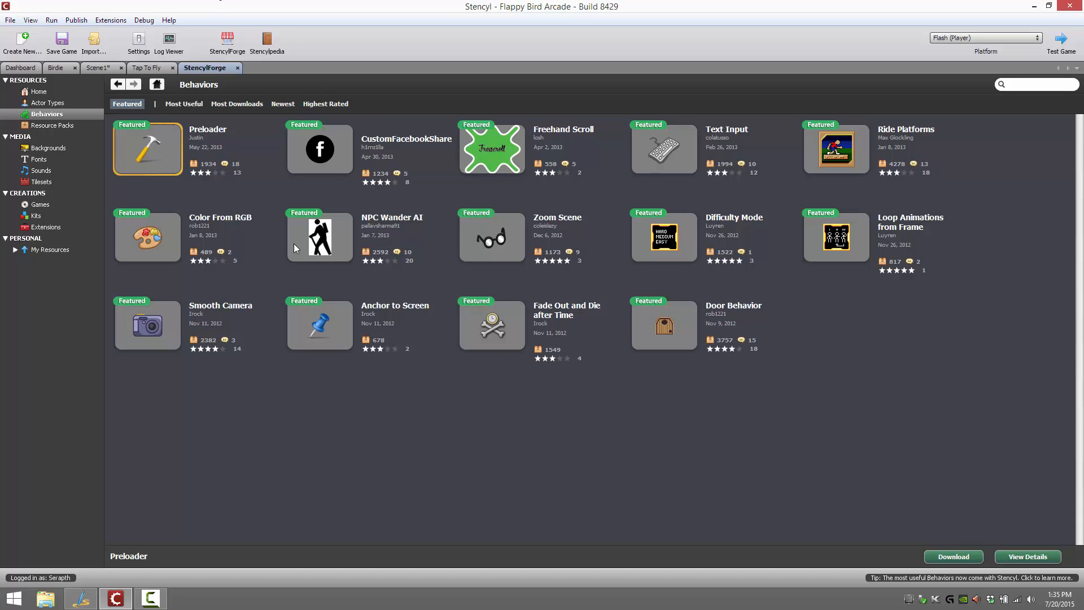
{"action": "left_click", "coordinate": [27, 67]}
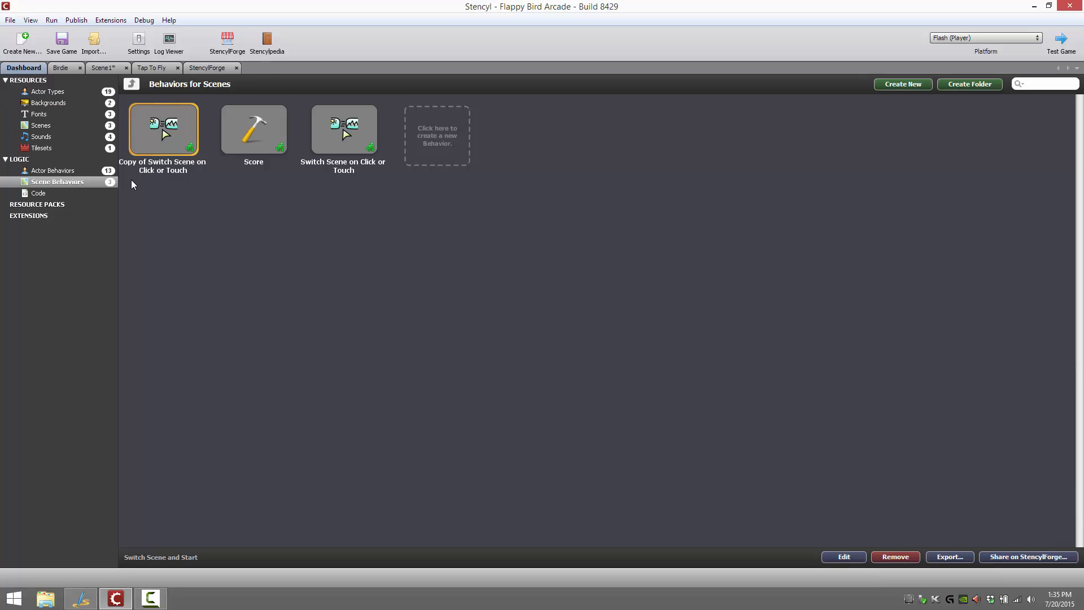
Quit Stencyl without saving the Flappy Bird Arcade game and relaunch Stencyl
{"action": "left_click", "coordinate": [1069, 5]}
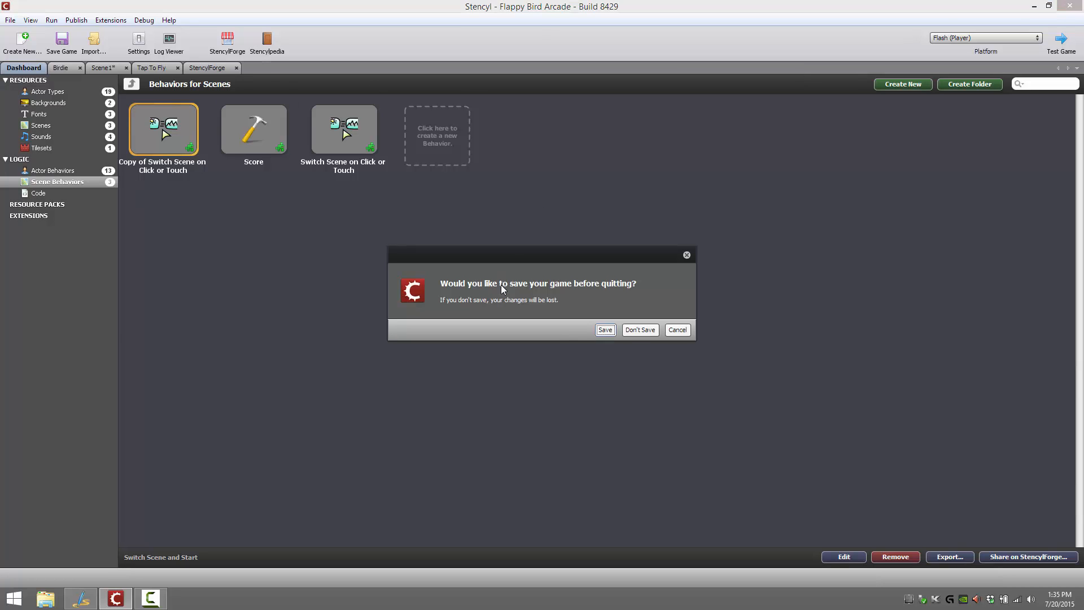
{"action": "left_click", "coordinate": [645, 331]}
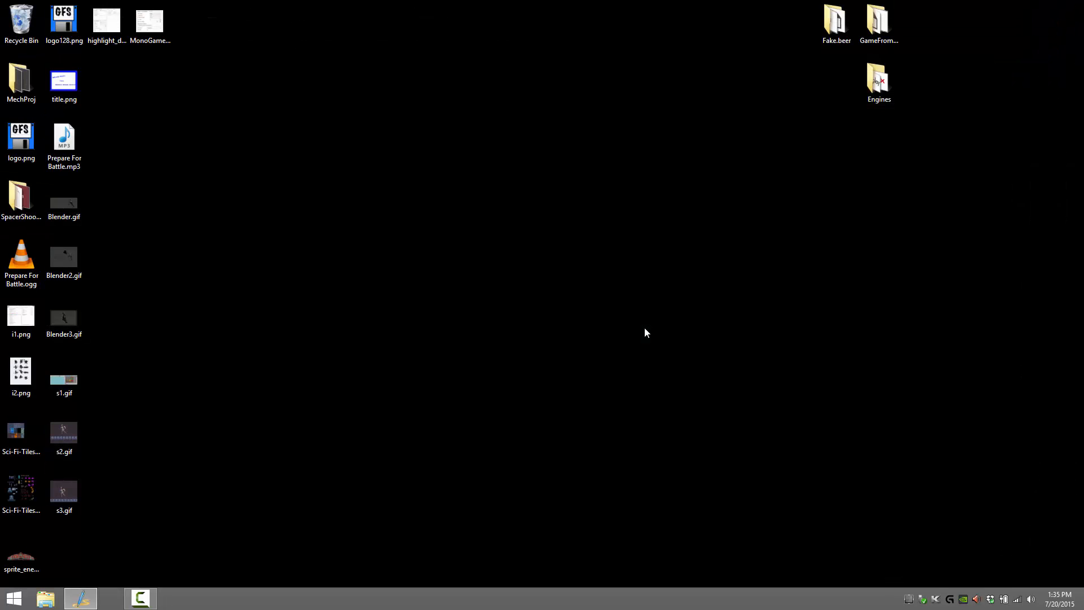
{"action": "key", "text": "super"}
{"action": "type", "text": "stencyl"}
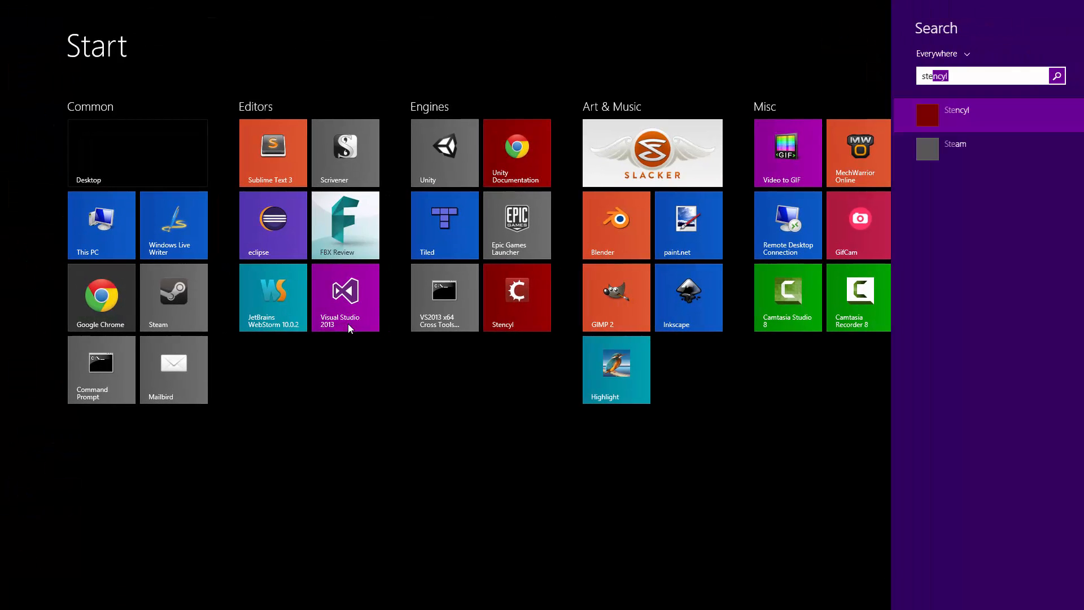
{"action": "key", "text": "Return"}
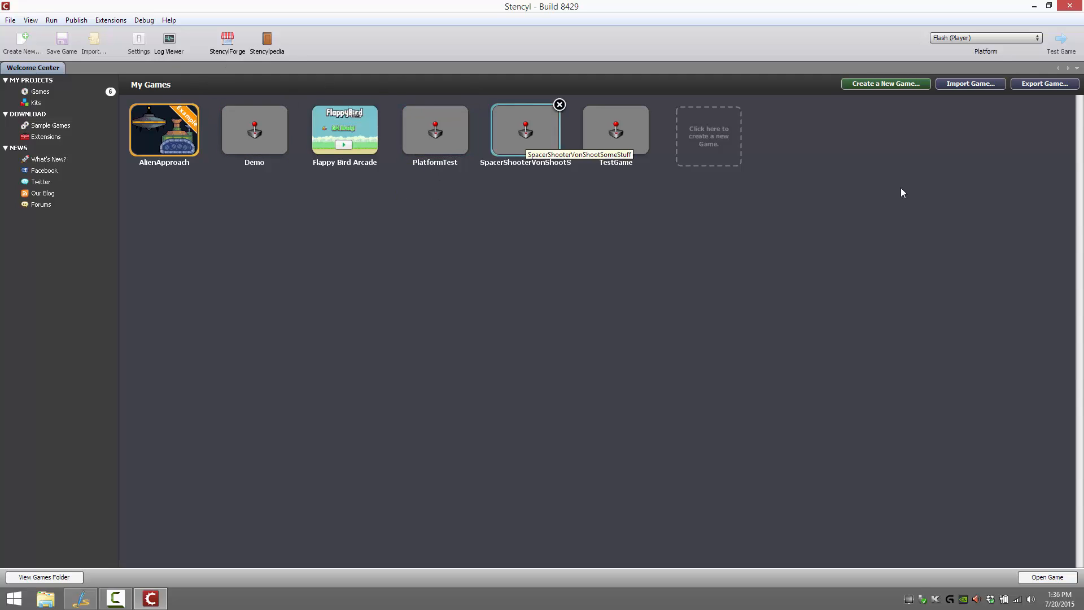
Create a new blank game named Demo Game 42
{"action": "left_click", "coordinate": [713, 128]}
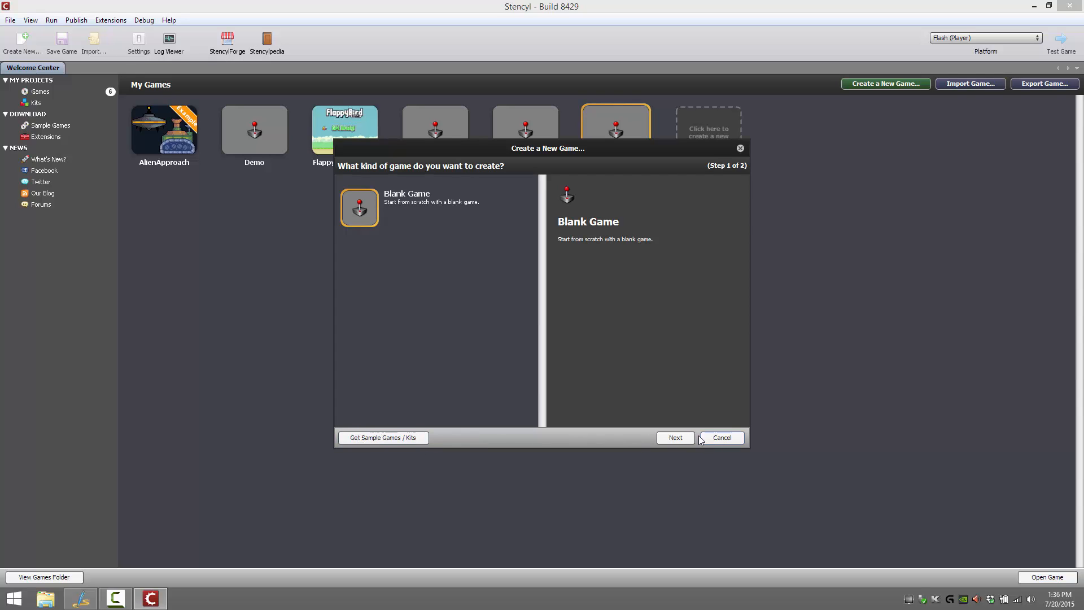
{"action": "left_click", "coordinate": [675, 437]}
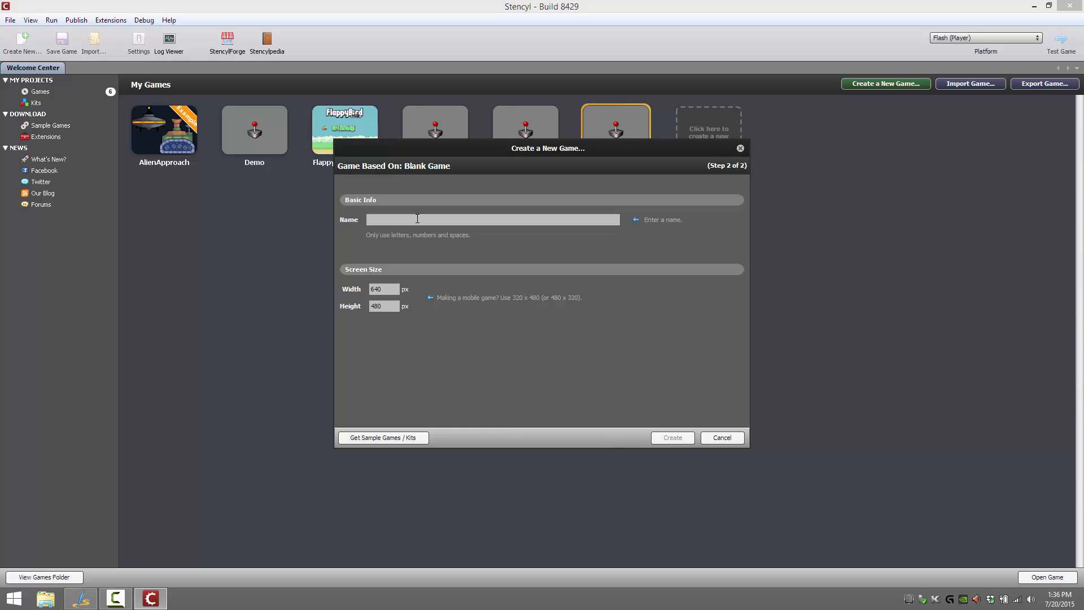
{"action": "type", "text": "Demo Game 42"}
{"action": "left_click", "coordinate": [672, 438]}
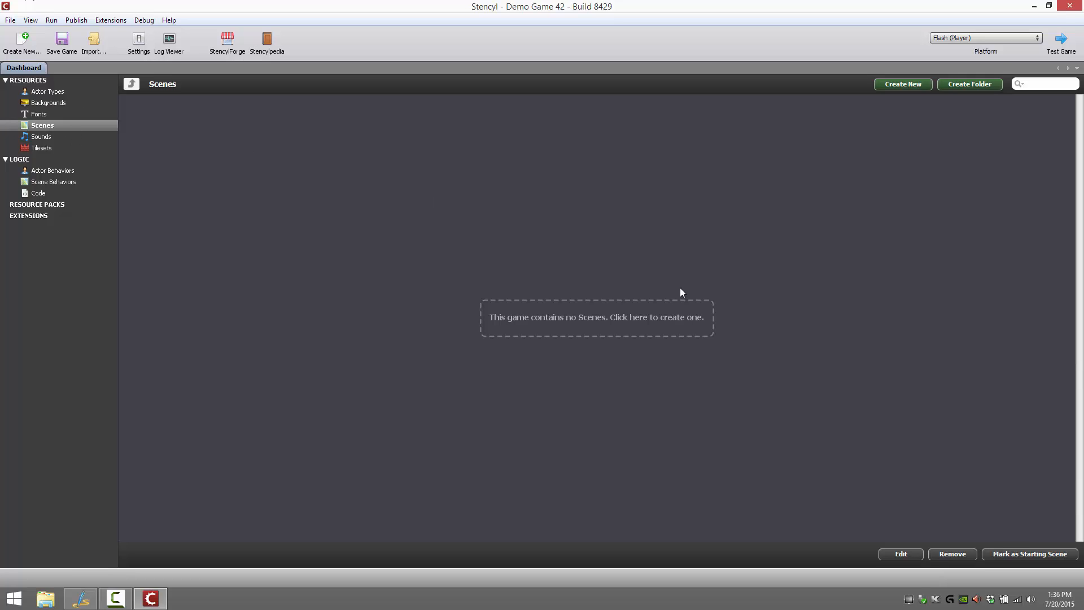
Create a scene named MyGameScene in the new game
{"action": "left_click", "coordinate": [583, 311]}
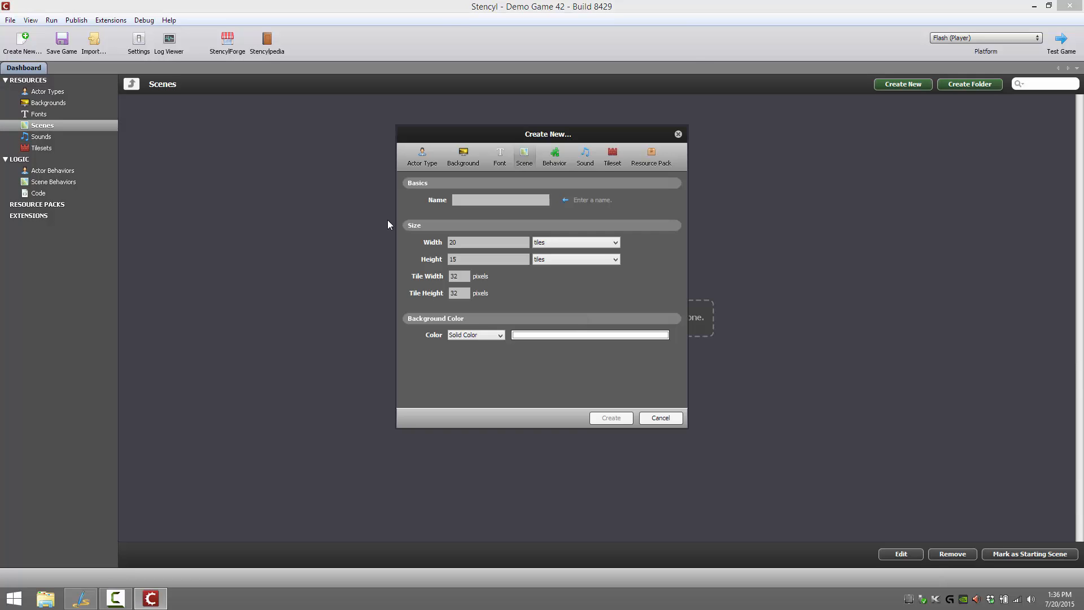
{"action": "type", "text": "MyGameScene"}
{"action": "left_click", "coordinate": [604, 418]}
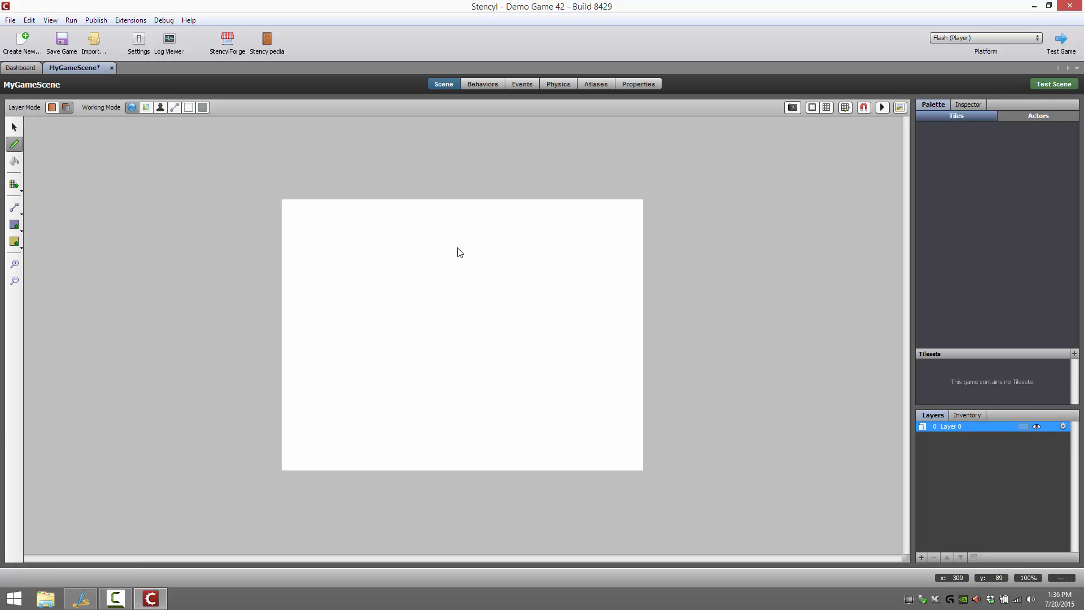
Create a tileset named MyTileSet among the game's resources
{"action": "left_click", "coordinate": [25, 68]}
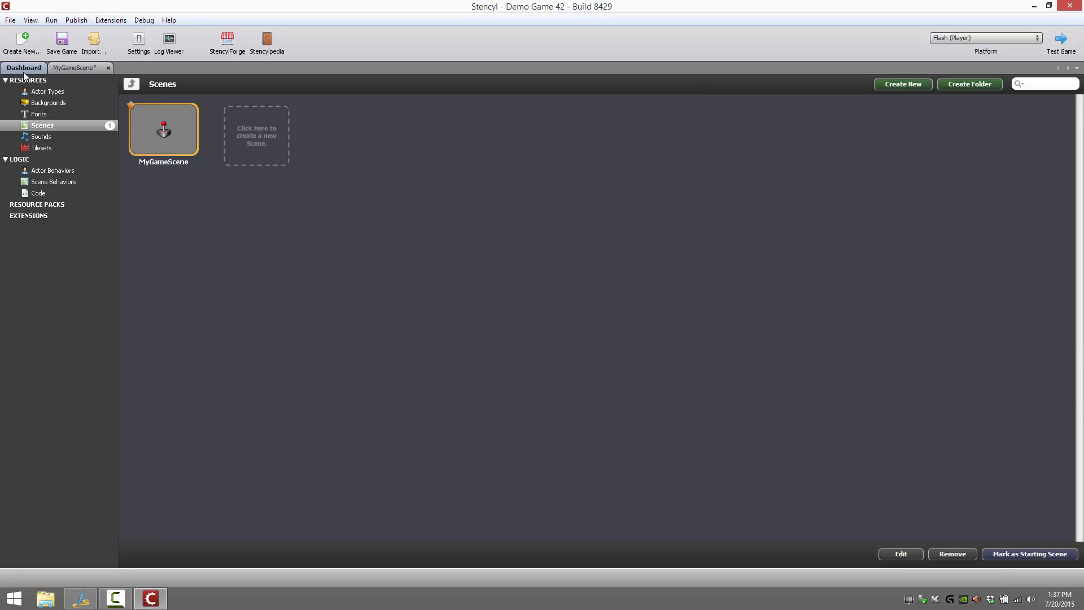
{"action": "left_click", "coordinate": [45, 148]}
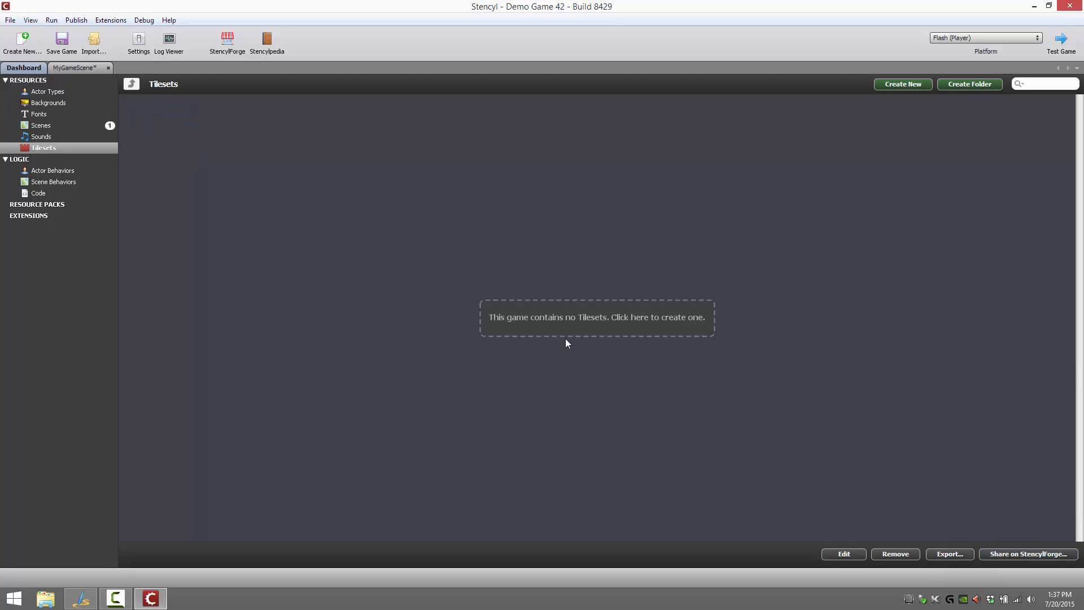
{"action": "left_click", "coordinate": [646, 320]}
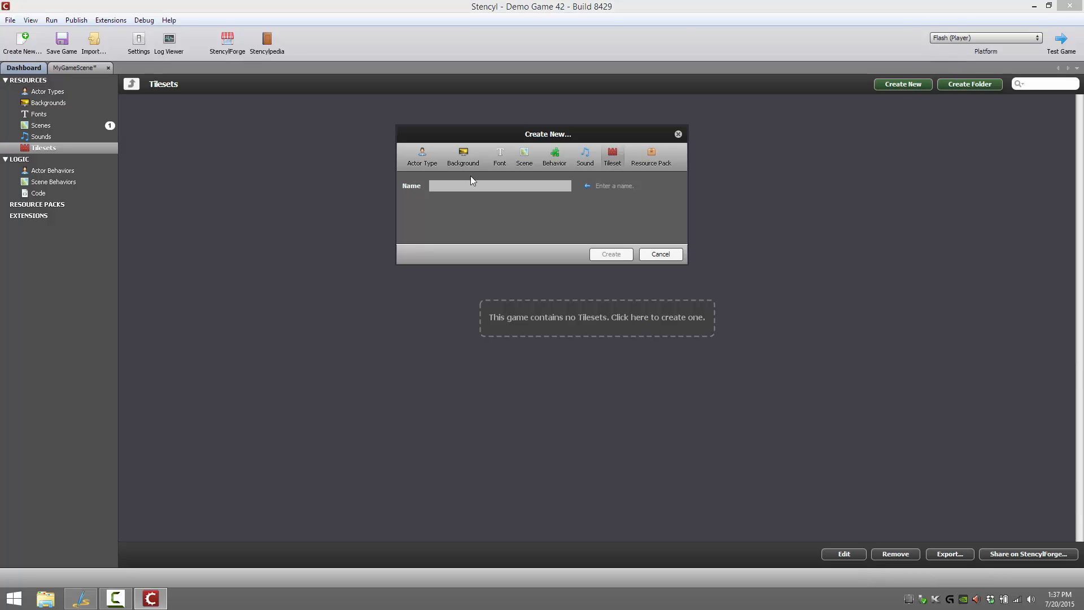
{"action": "type", "text": "MyTileSet"}
{"action": "left_click", "coordinate": [618, 254]}
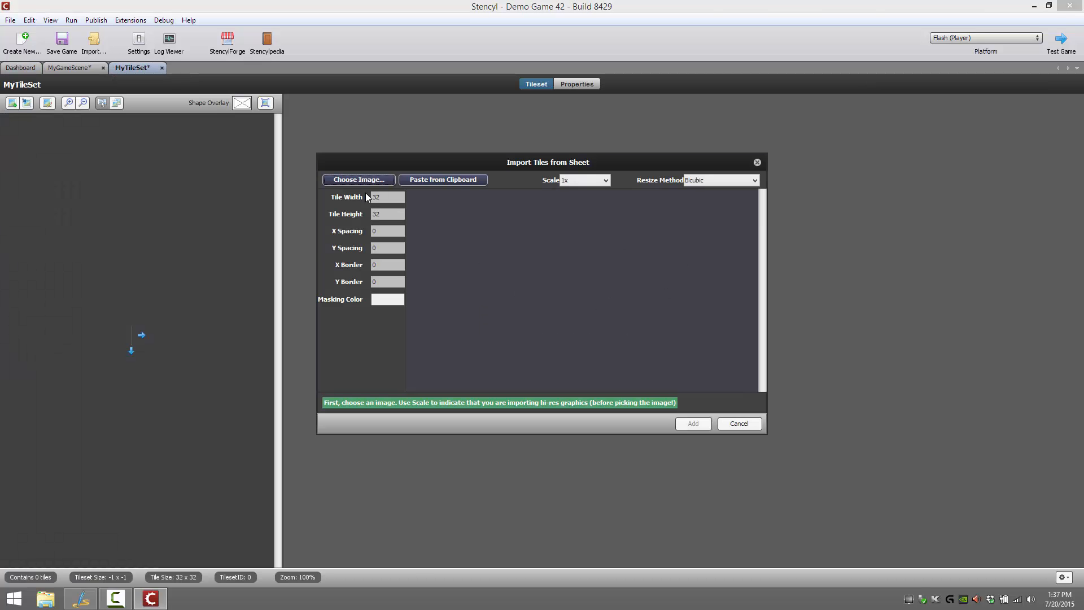
Import the tile sheet Sci-Fi-Tiles_A2.png from the desktop into the tileset, split into 32 x 32 tiles
{"action": "left_click", "coordinate": [359, 180]}
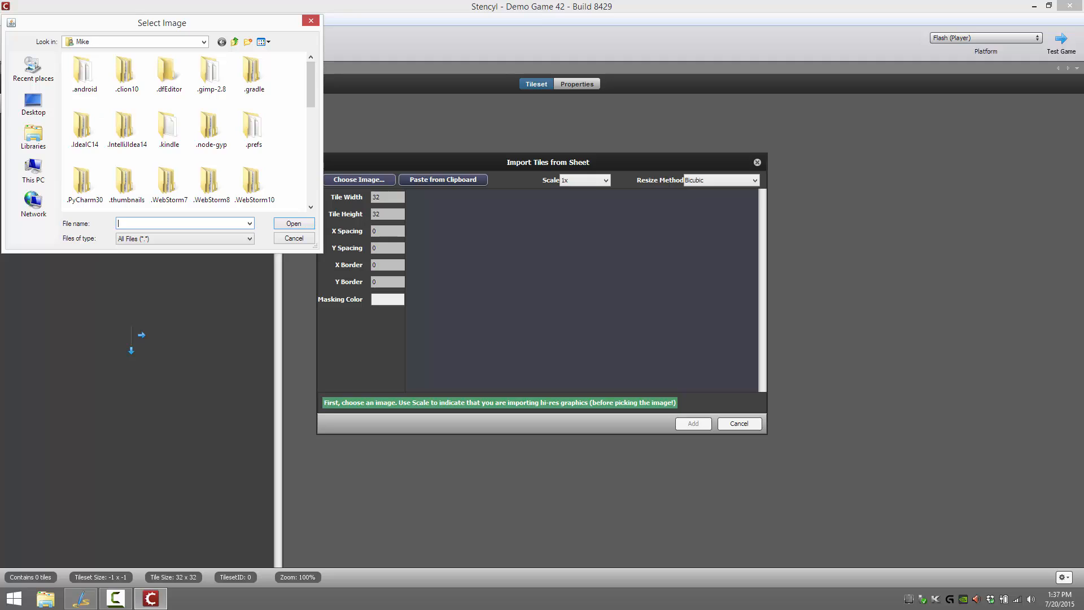
{"action": "left_click", "coordinate": [33, 103]}
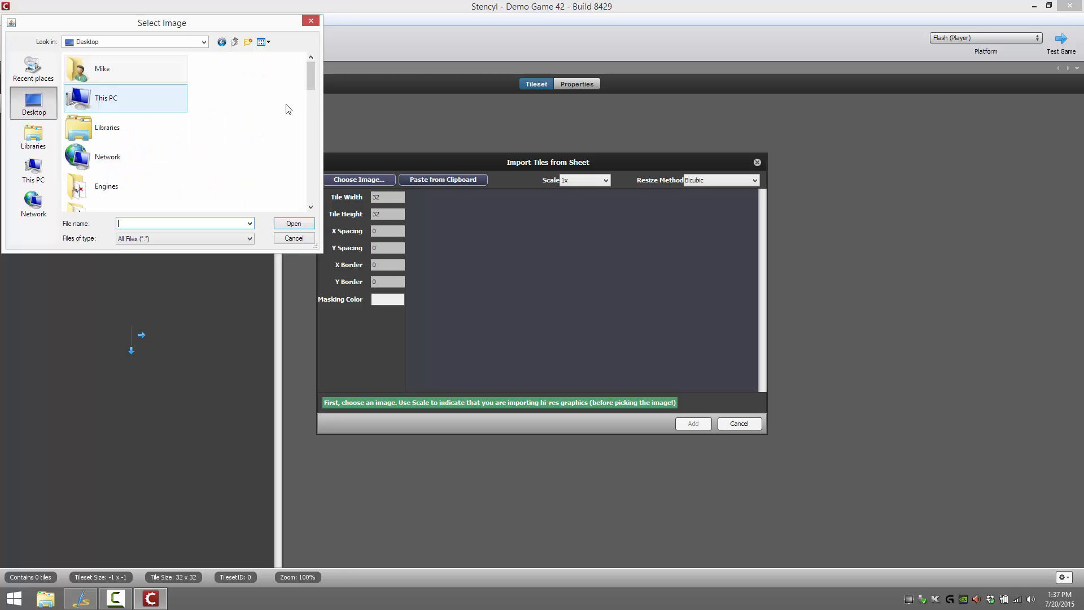
{"action": "left_click_drag", "start_coordinate": [314, 82], "coordinate": [320, 195]}
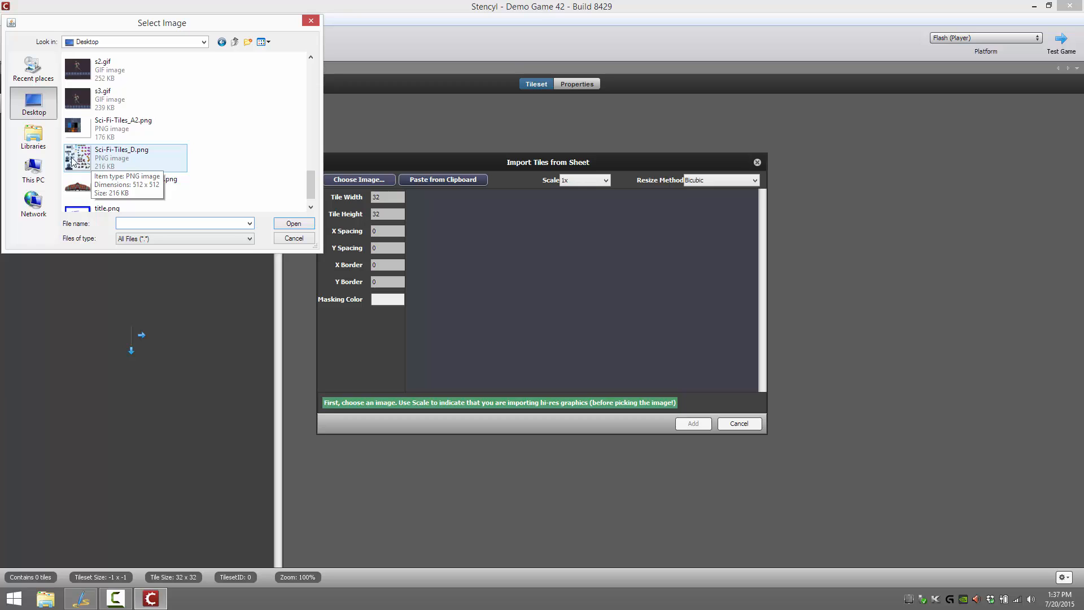
{"action": "double_click", "coordinate": [67, 132]}
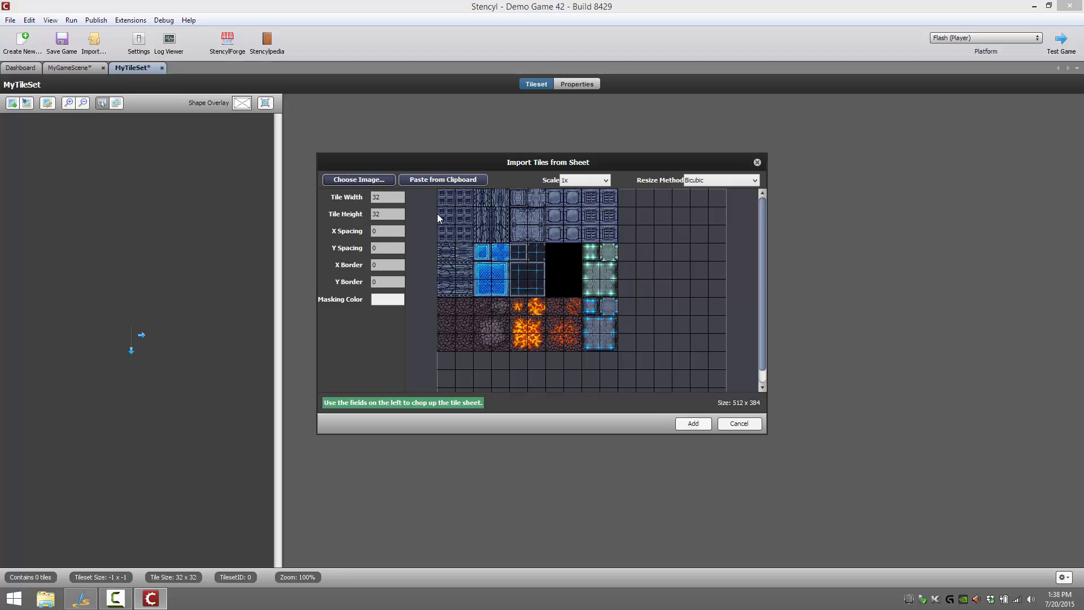
{"action": "left_click", "coordinate": [692, 423]}
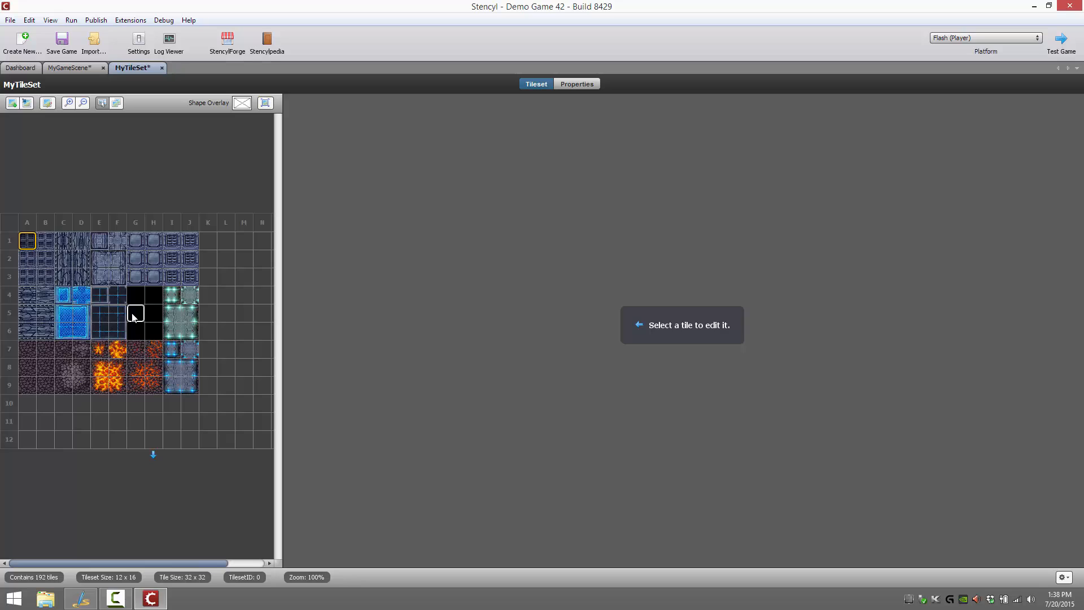
Set the collision bounds of the dark rock tile at A7 to No Collisions
{"action": "left_click", "coordinate": [36, 358]}
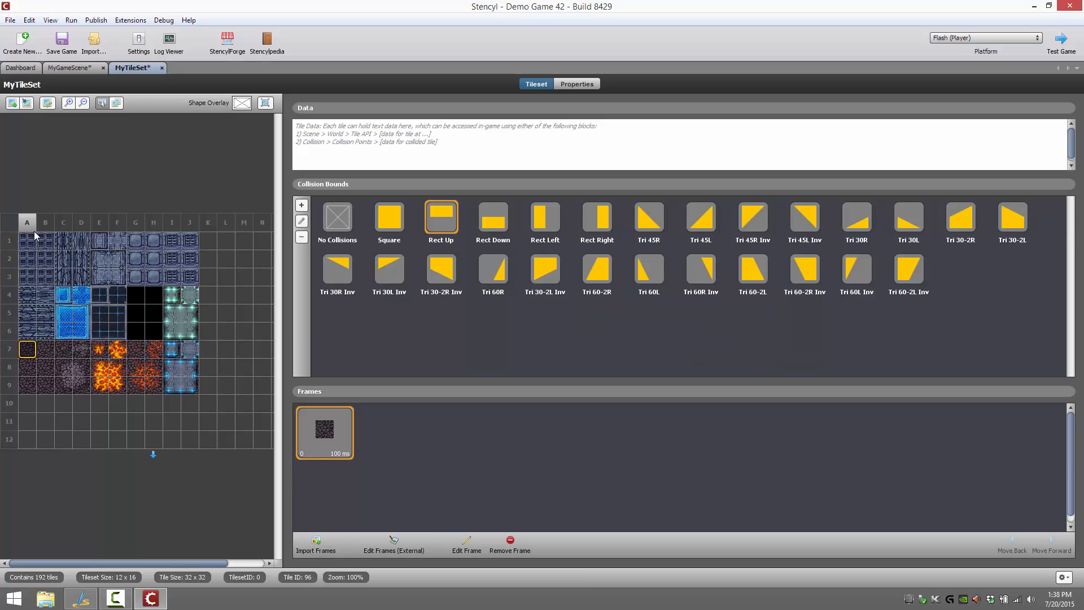
{"action": "left_click", "coordinate": [336, 219]}
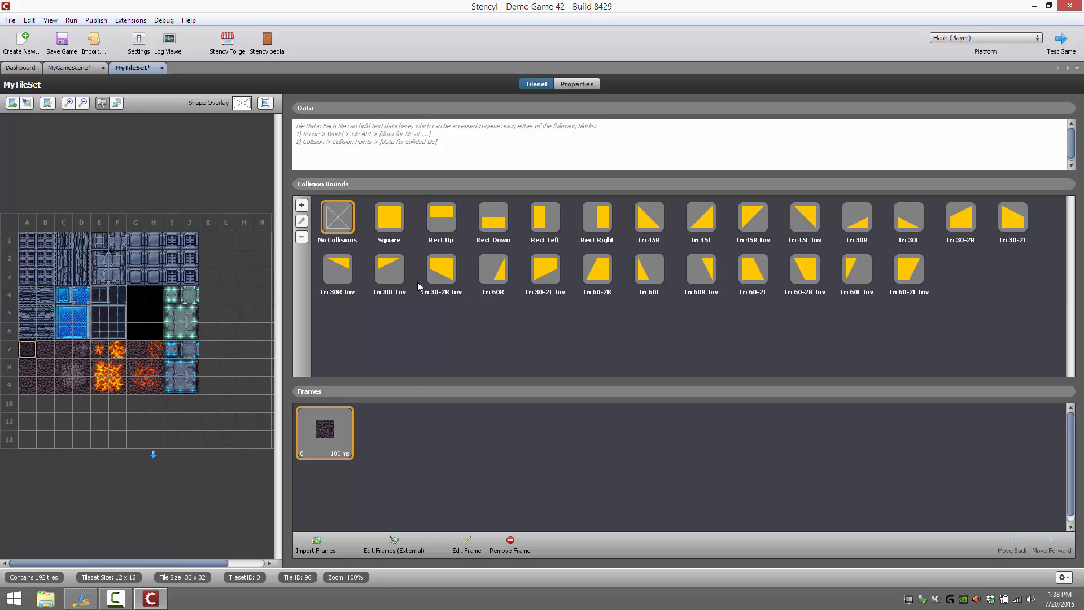
Examine the lava tiles at E7 and F7, including the frame import and frame duration options for tile E7
{"action": "left_click", "coordinate": [100, 350]}
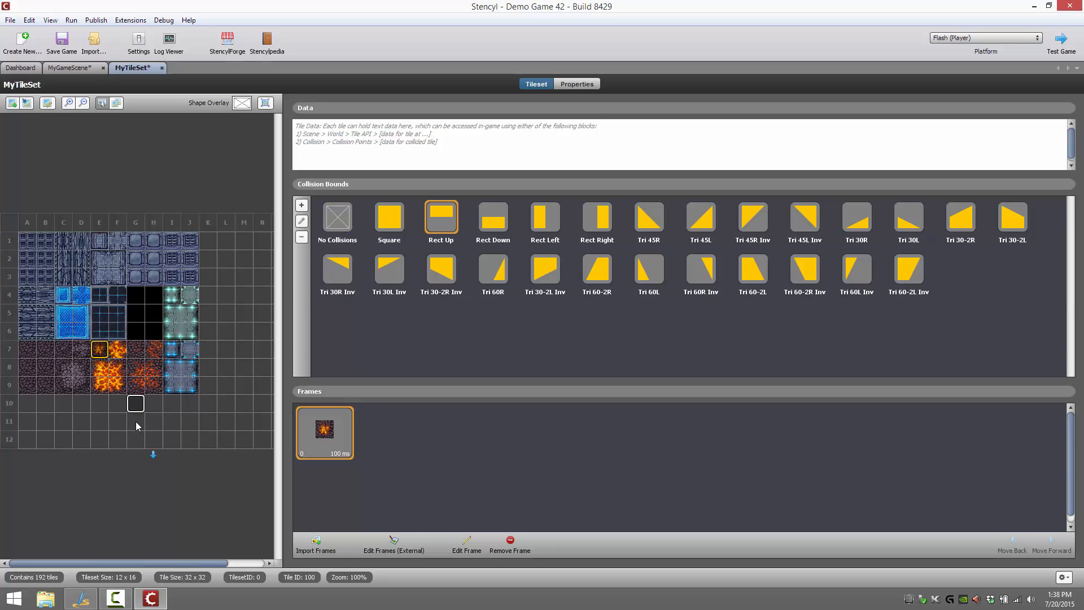
{"action": "left_click", "coordinate": [114, 350]}
{"action": "left_click", "coordinate": [104, 349]}
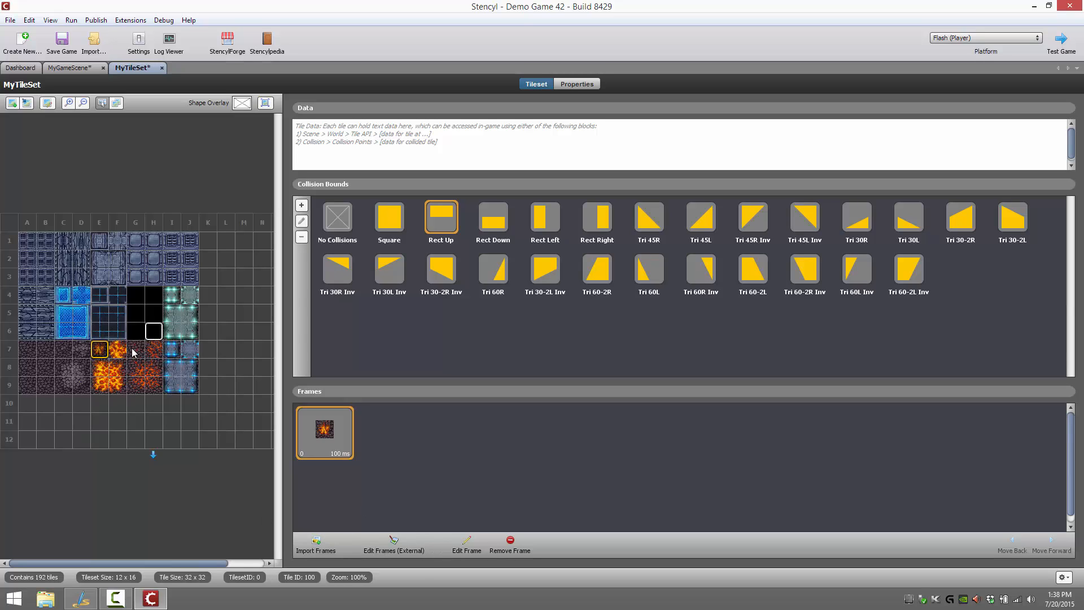
{"action": "left_click", "coordinate": [114, 351]}
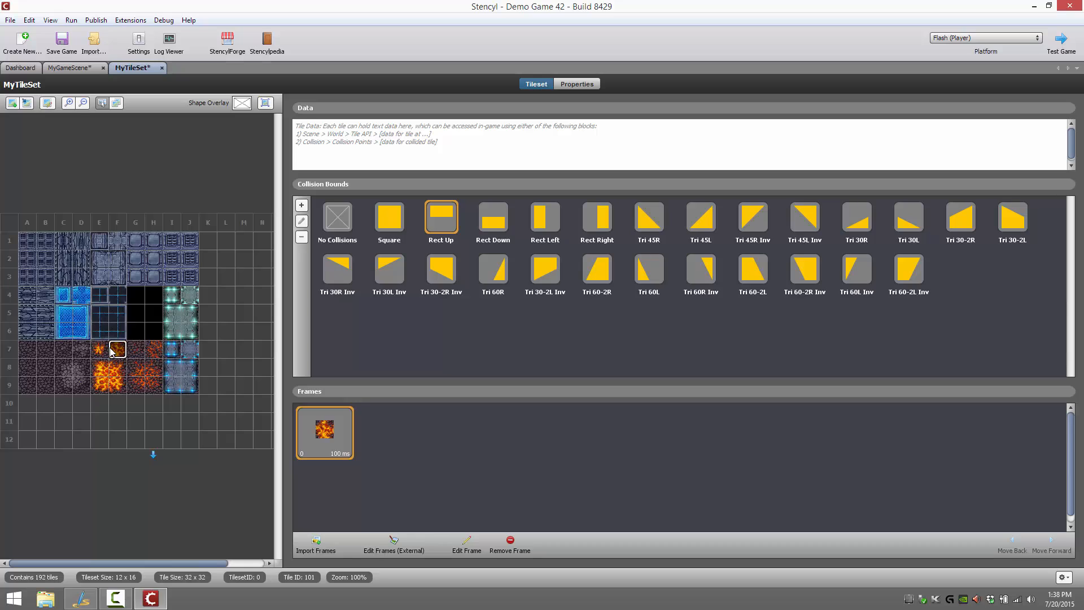
{"action": "left_click", "coordinate": [100, 350]}
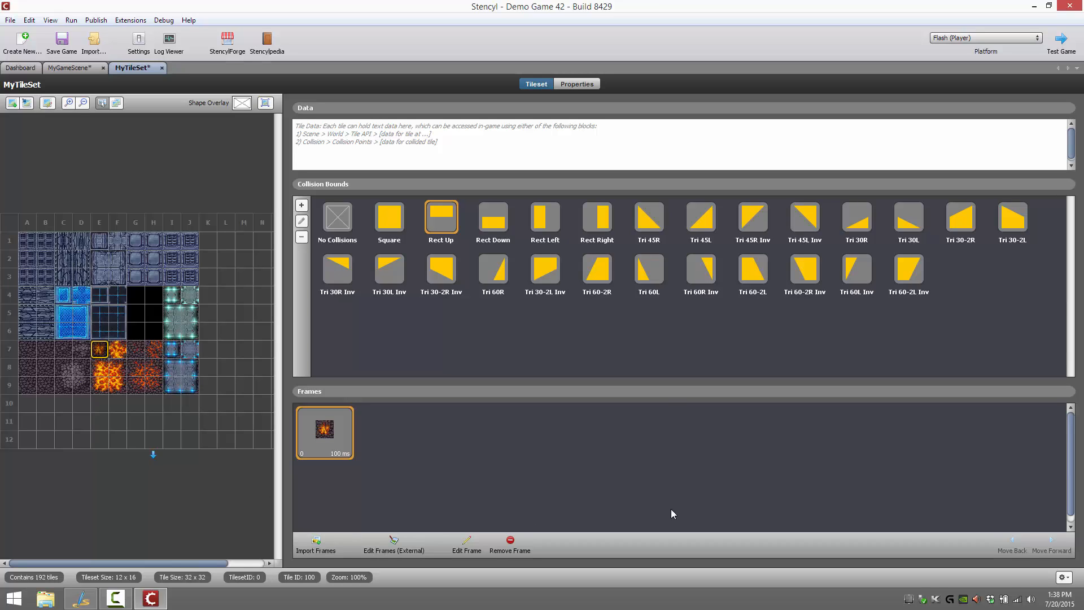
{"action": "left_click", "coordinate": [312, 542]}
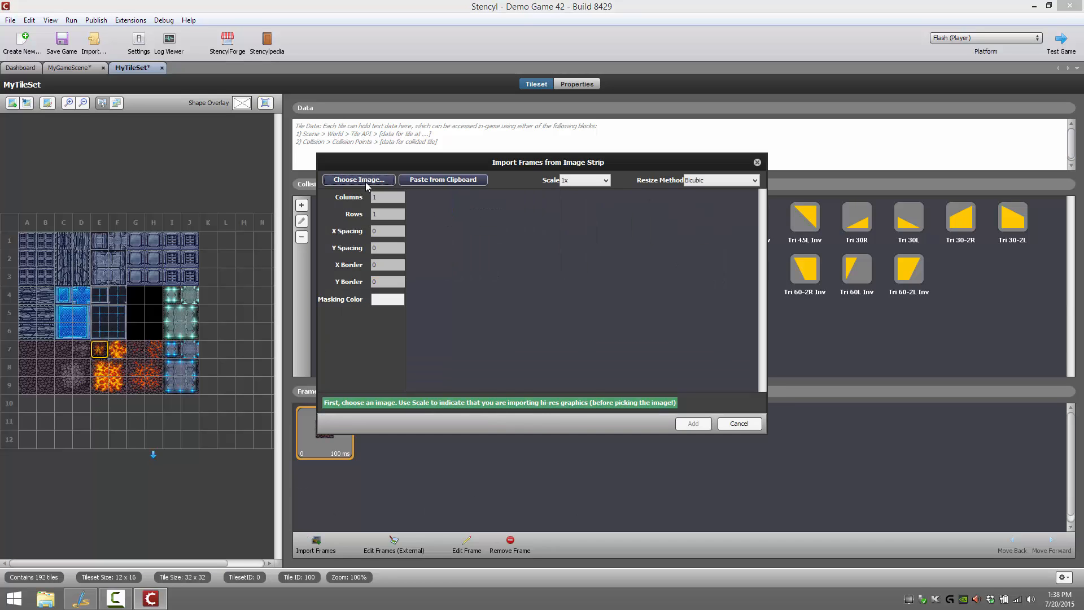
{"action": "left_click", "coordinate": [738, 423]}
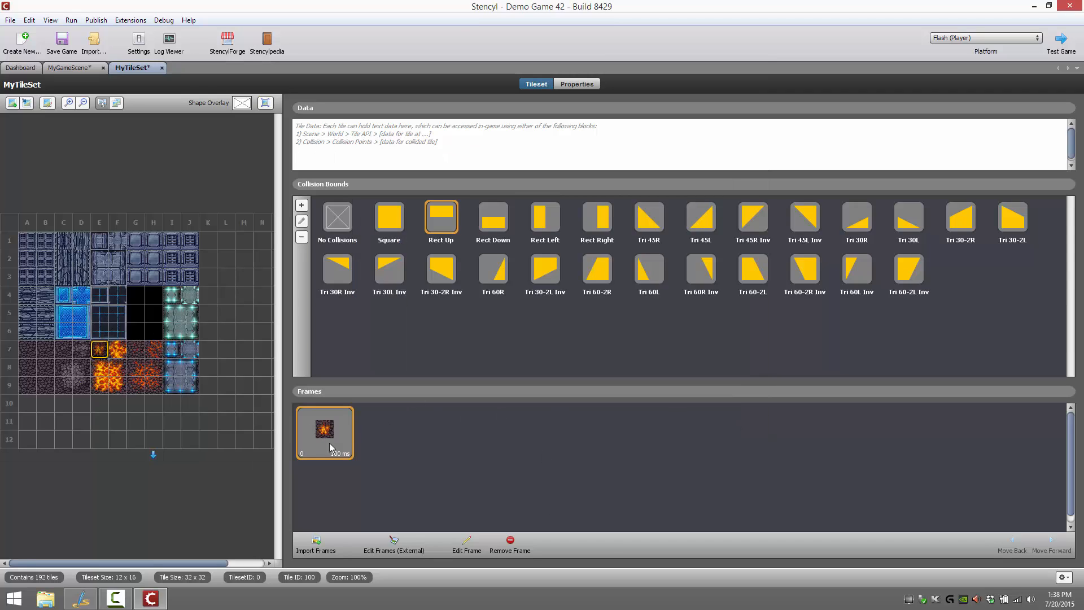
{"action": "double_click", "coordinate": [338, 455]}
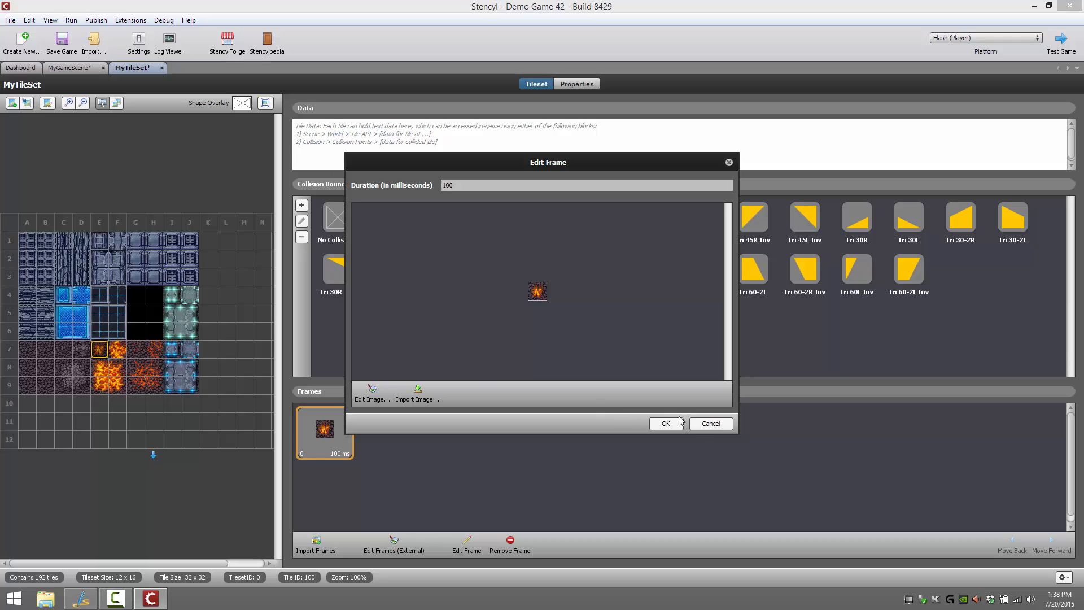
{"action": "left_click", "coordinate": [707, 423]}
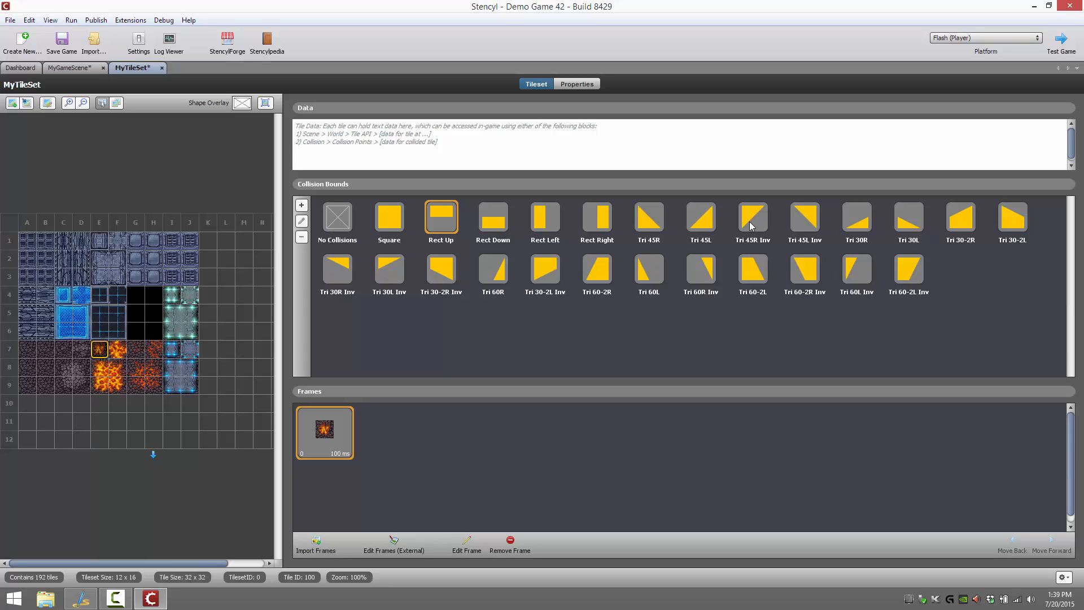
Create a five-point polygon collision shape named boundingVolume for lava tile E7, with its points placed around the tile's lava area
{"action": "left_click", "coordinate": [300, 205]}
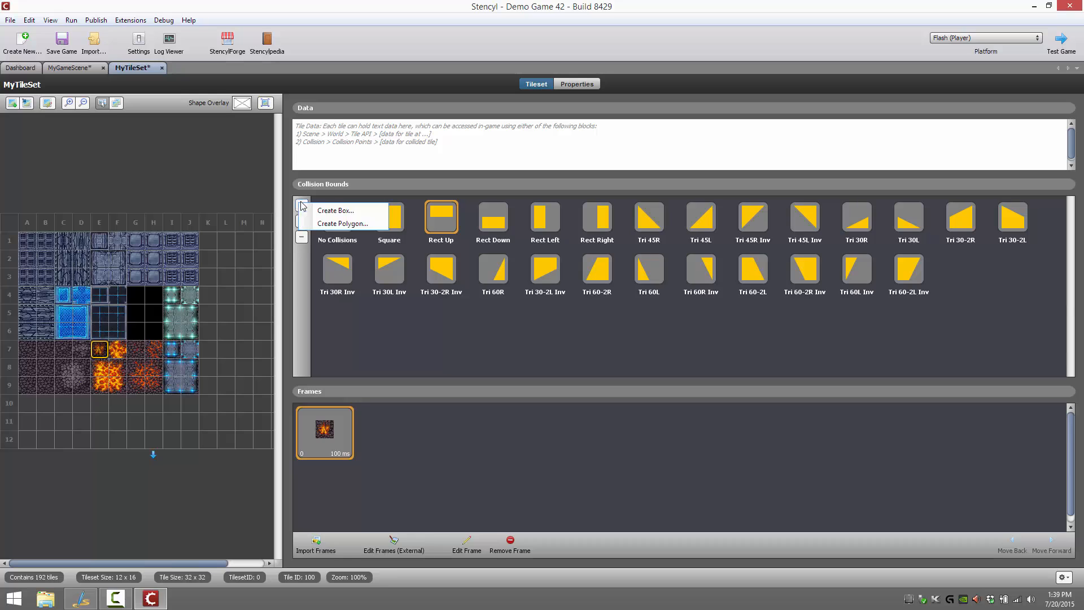
{"action": "left_click", "coordinate": [330, 224]}
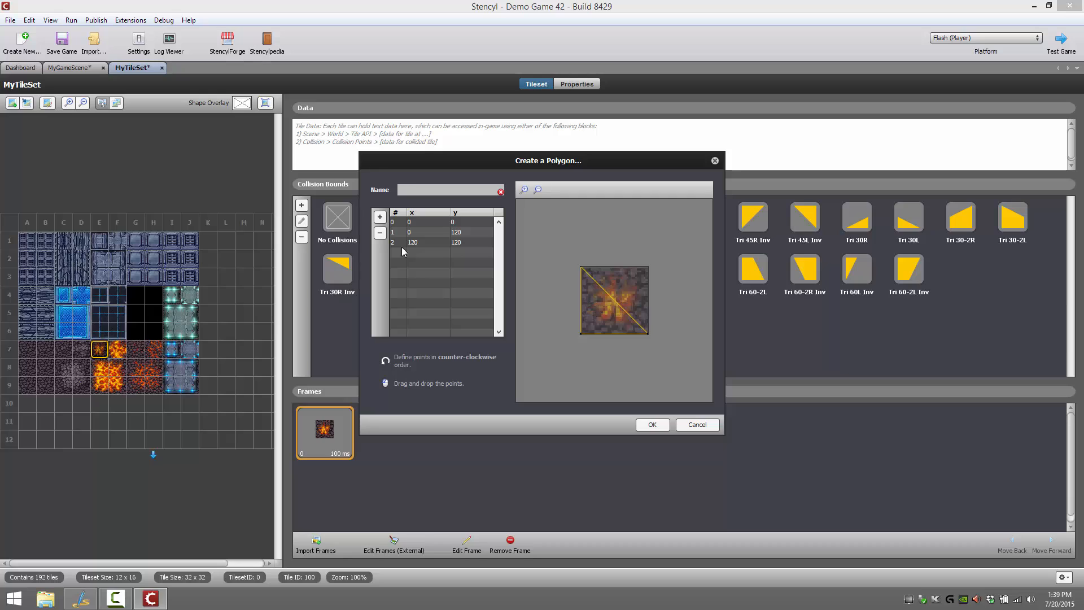
{"action": "type", "text": "boundingVolume"}
{"action": "left_click", "coordinate": [380, 216]}
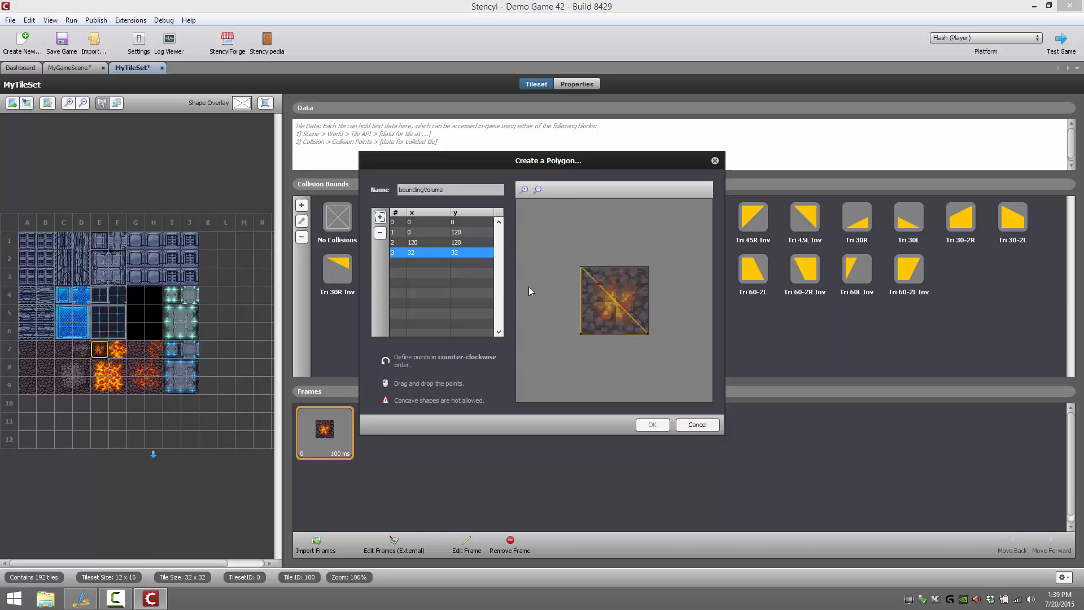
{"action": "left_click_drag", "start_coordinate": [599, 285], "coordinate": [640, 285]}
{"action": "left_click", "coordinate": [379, 217]}
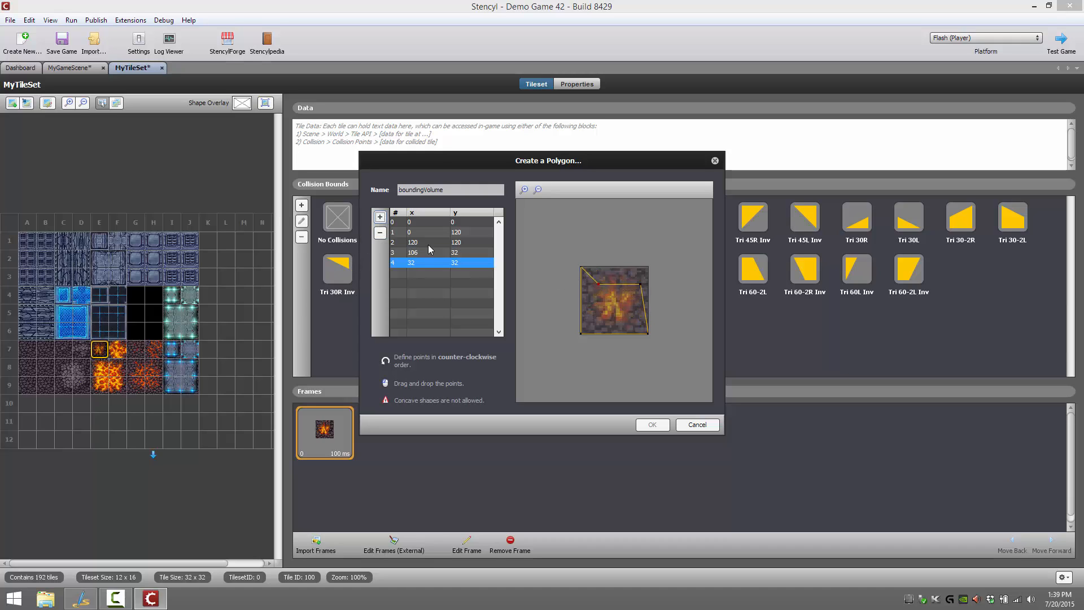
{"action": "mouse_move", "coordinate": [599, 287]}
{"action": "left_mouse_down"}
{"action": "mouse_move", "coordinate": [613, 278]}
{"action": "mouse_move", "coordinate": [587, 279]}
{"action": "mouse_move", "coordinate": [592, 298]}
{"action": "mouse_move", "coordinate": [594, 286]}
{"action": "left_mouse_up"}
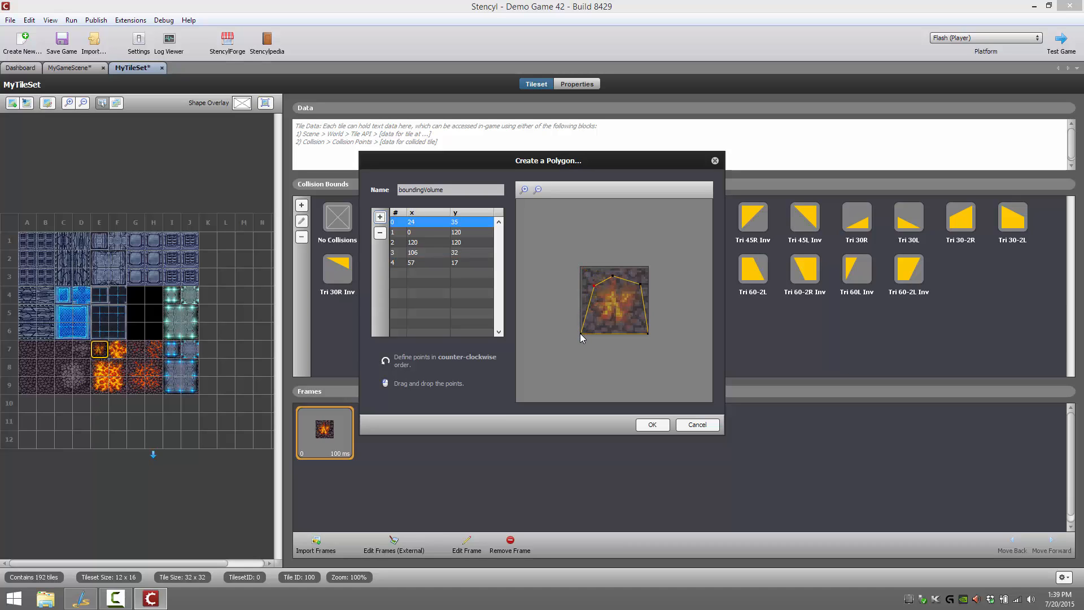
{"action": "left_click_drag", "start_coordinate": [580, 334], "coordinate": [631, 318]}
{"action": "left_click", "coordinate": [646, 333]}
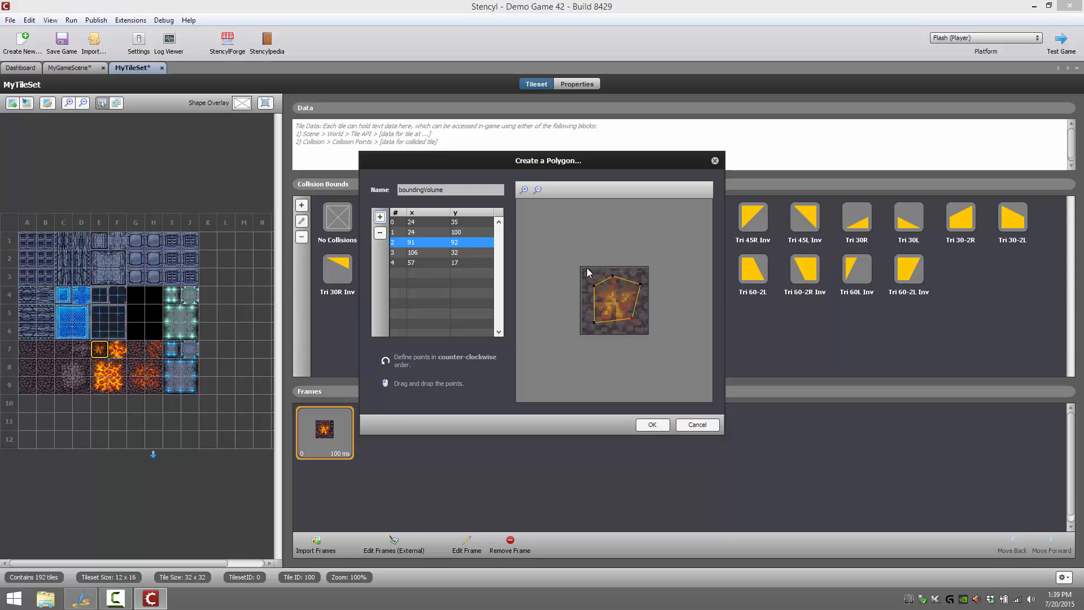
{"action": "left_click", "coordinate": [652, 424]}
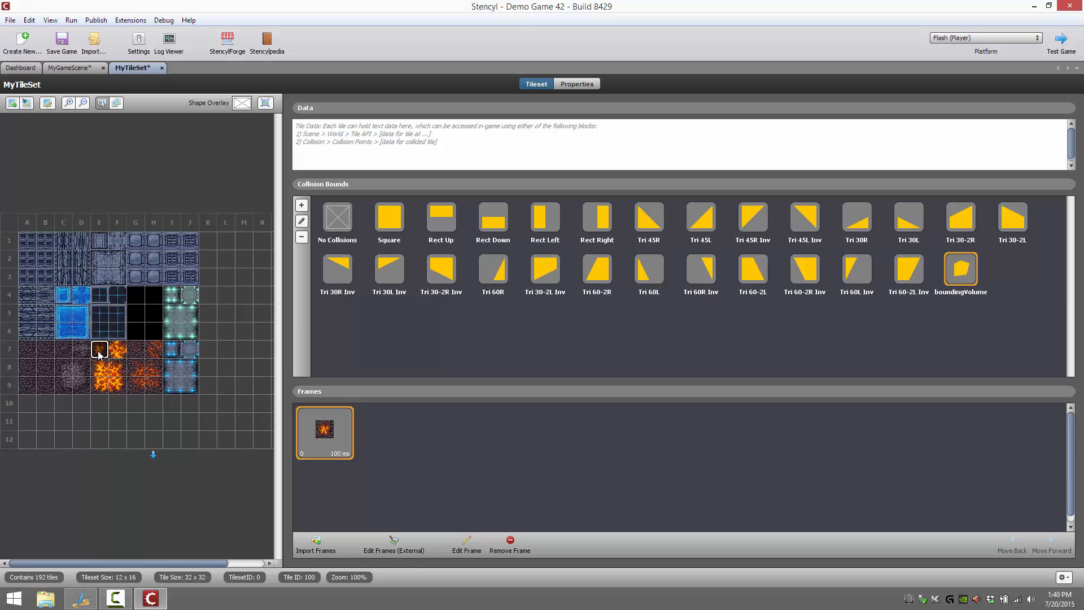
Enter tile data text beginning "THis tile" for lava tile E7
{"action": "left_click", "coordinate": [451, 148]}
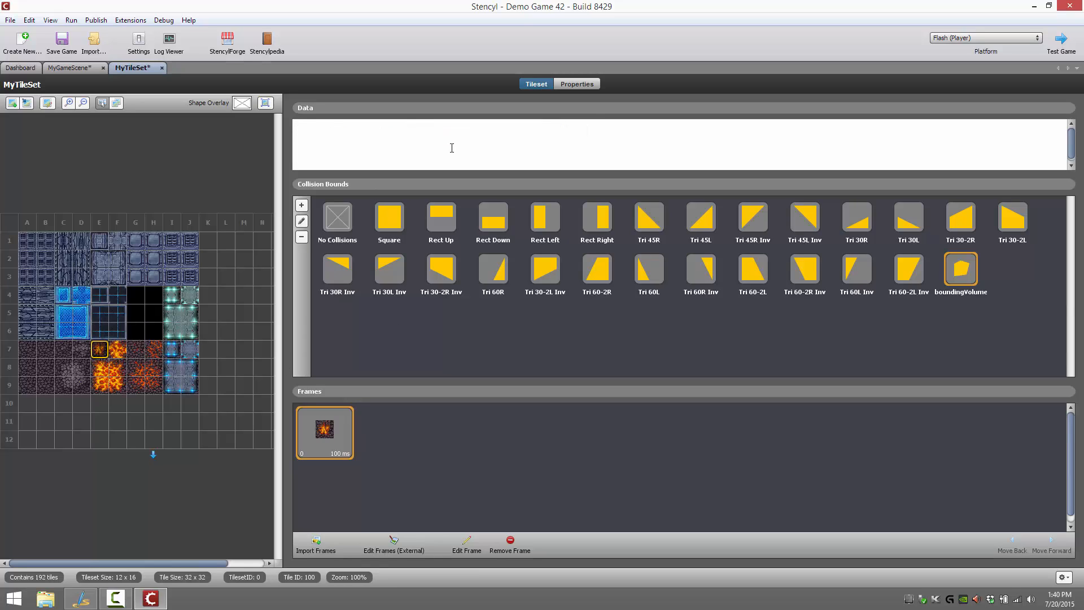
{"action": "type", "text": "THis tile is lava"}
{"action": "left_click", "coordinate": [81, 349]}
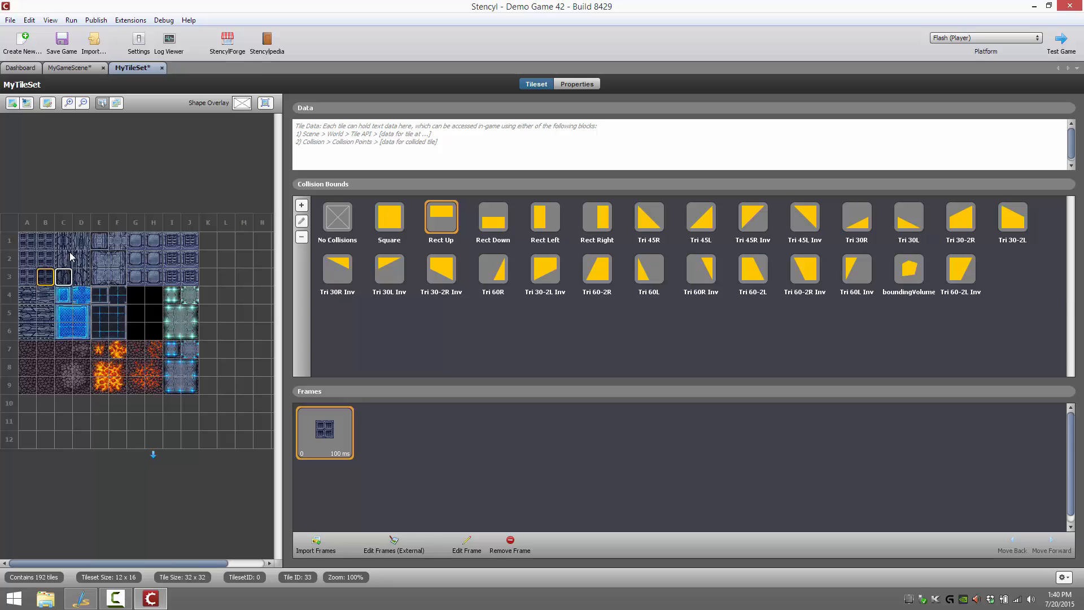
Examine a multi-tile selection covering the whole sheet, the rock tile at A7, and the tileset's name and description properties
{"action": "left_click", "coordinate": [136, 241]}
{"action": "left_click_drag", "start_coordinate": [31, 243], "coordinate": [193, 389]}
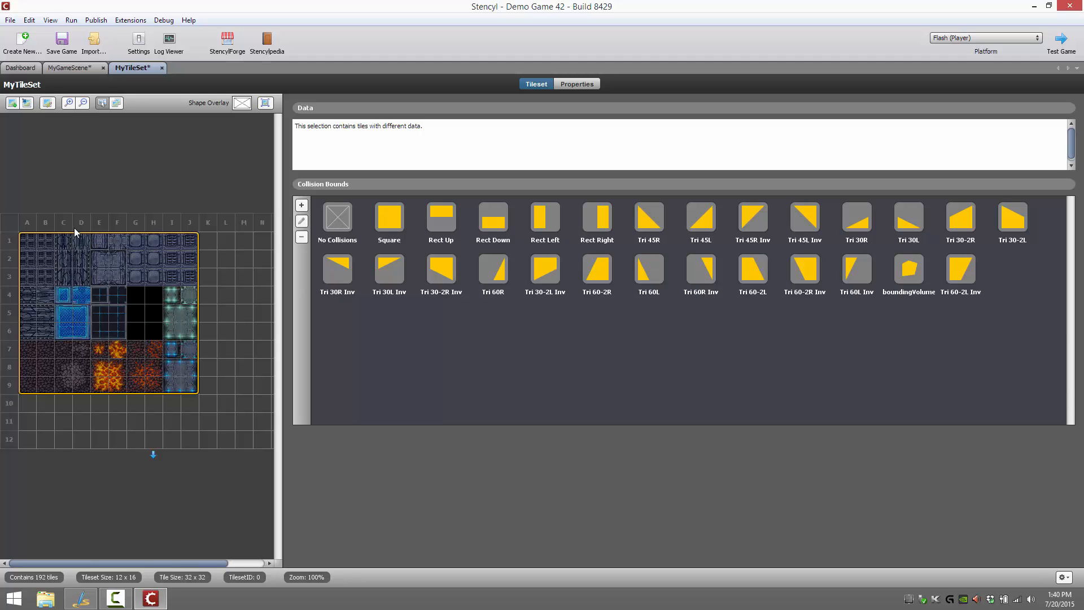
{"action": "left_click", "coordinate": [28, 349]}
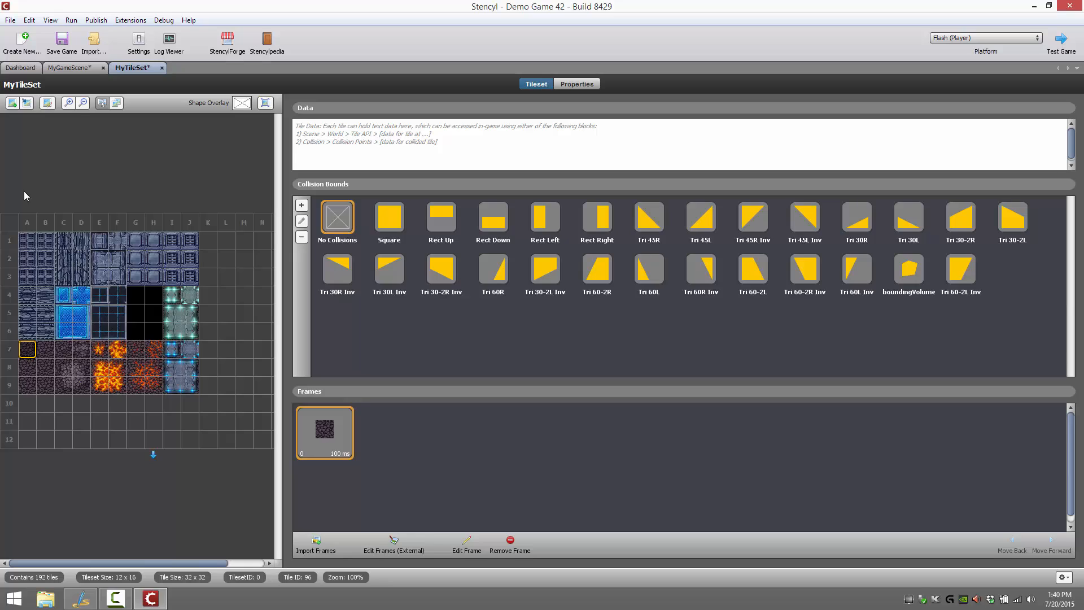
{"action": "left_click", "coordinate": [561, 89]}
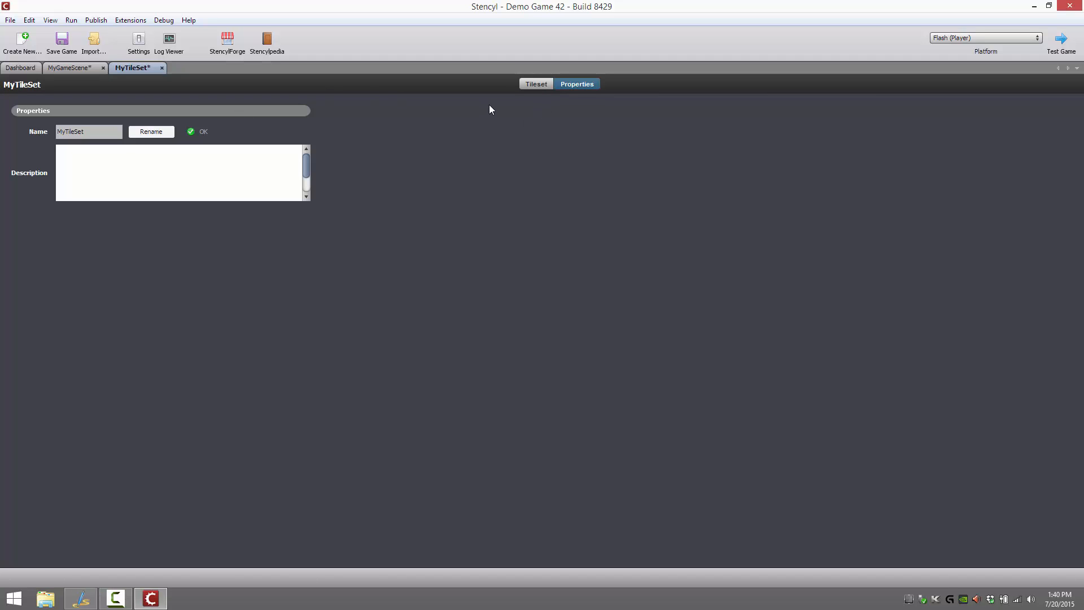
{"action": "left_click", "coordinate": [532, 85]}
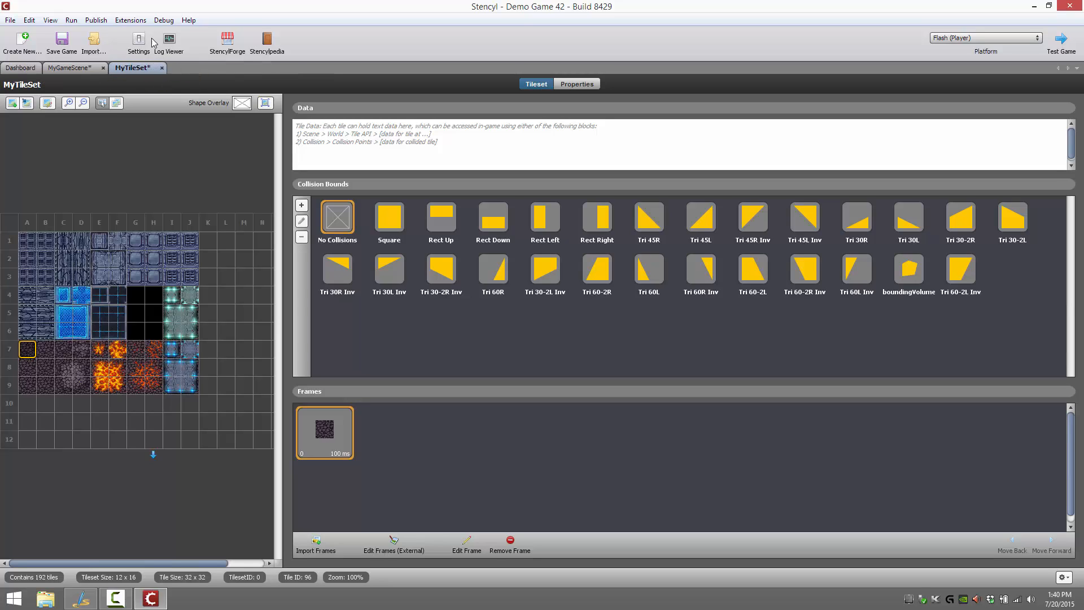
Save the game and flood-fill the empty MyGameScene with the plain dark rock tile at A7
{"action": "left_click", "coordinate": [65, 44]}
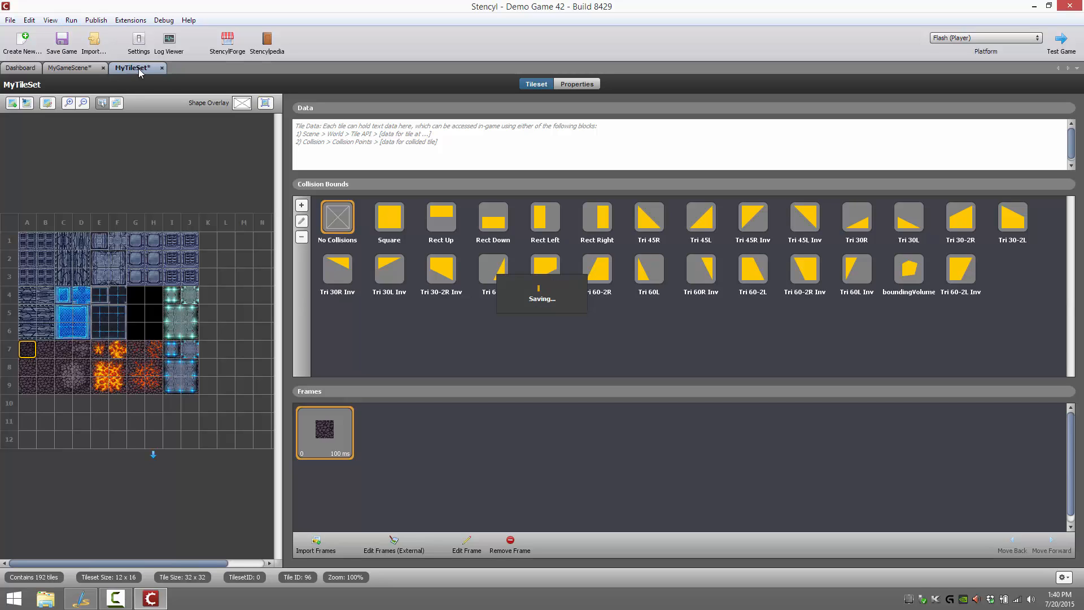
{"action": "left_click", "coordinate": [76, 72]}
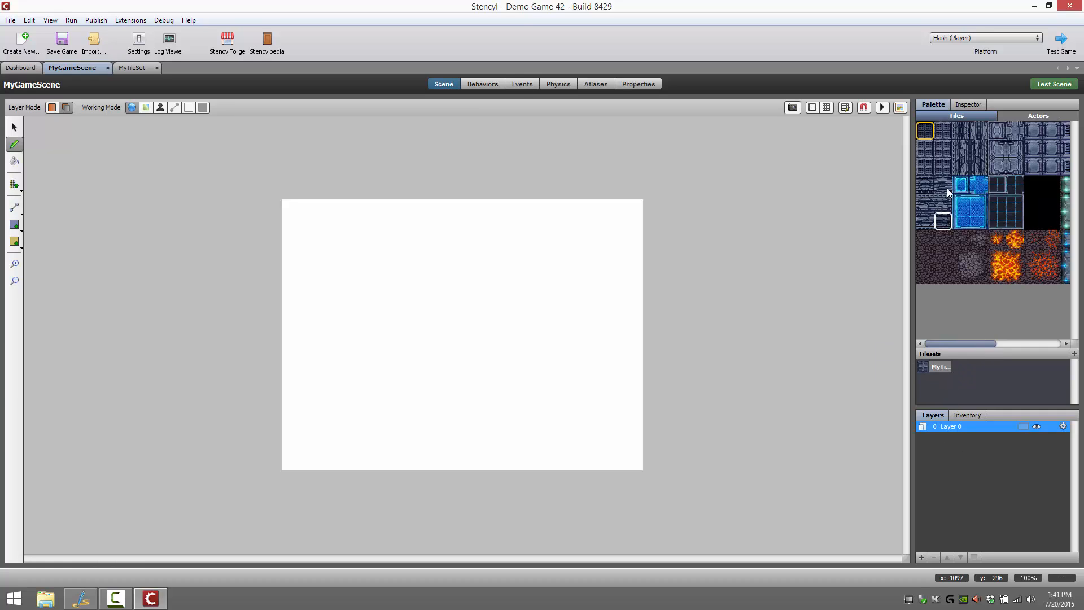
{"action": "left_click", "coordinate": [926, 242]}
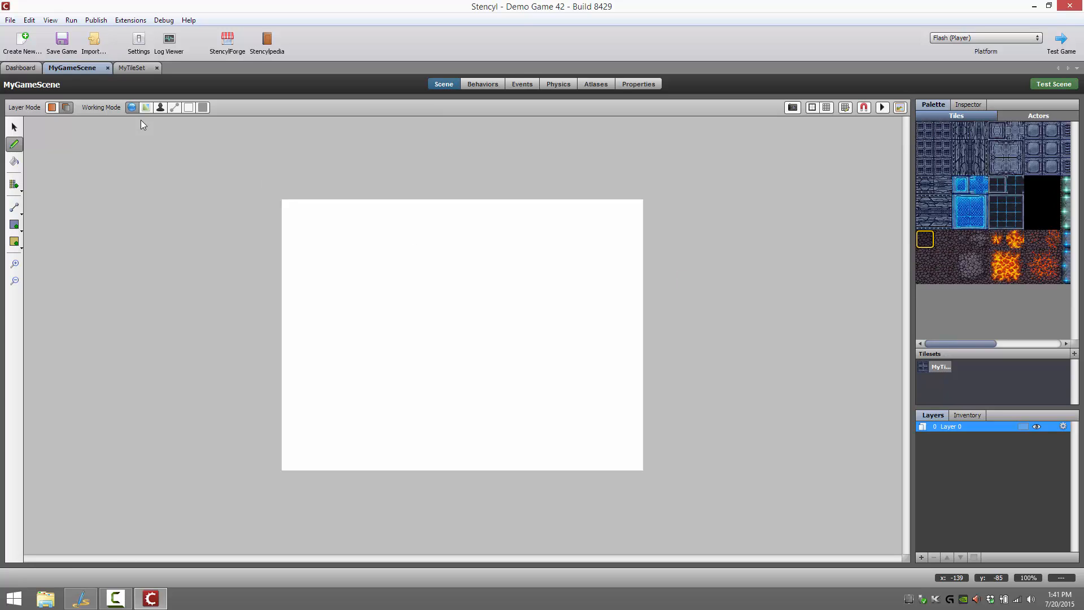
{"action": "left_click", "coordinate": [14, 161]}
{"action": "left_click", "coordinate": [460, 347]}
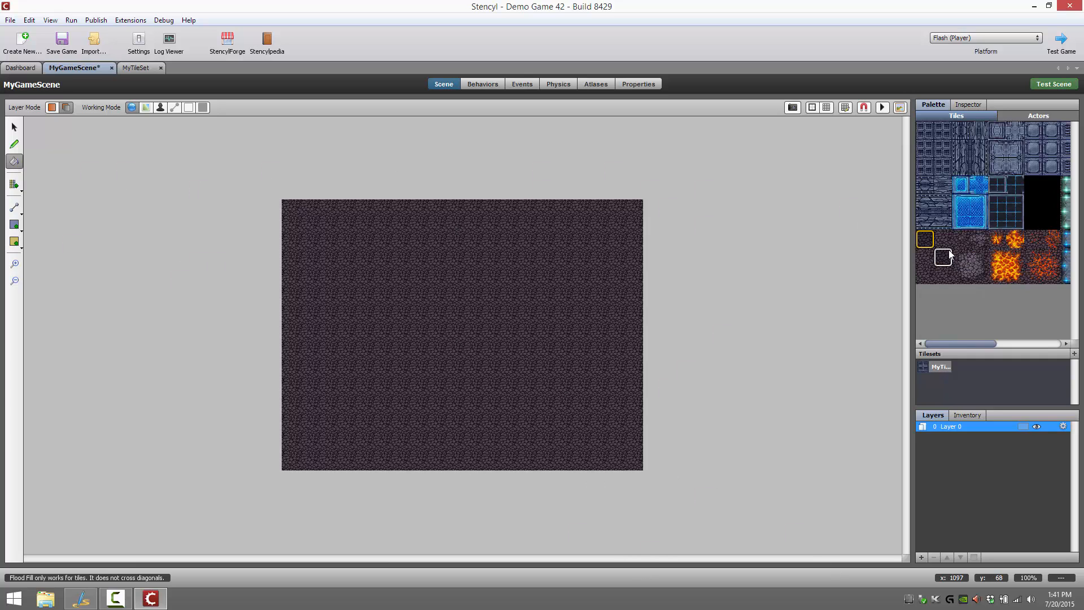
Scatter the grey rubble tile at D7 over eight spots in the scene and place the 2 x 2 rubble block once near the upper-left corner
{"action": "left_click", "coordinate": [979, 239]}
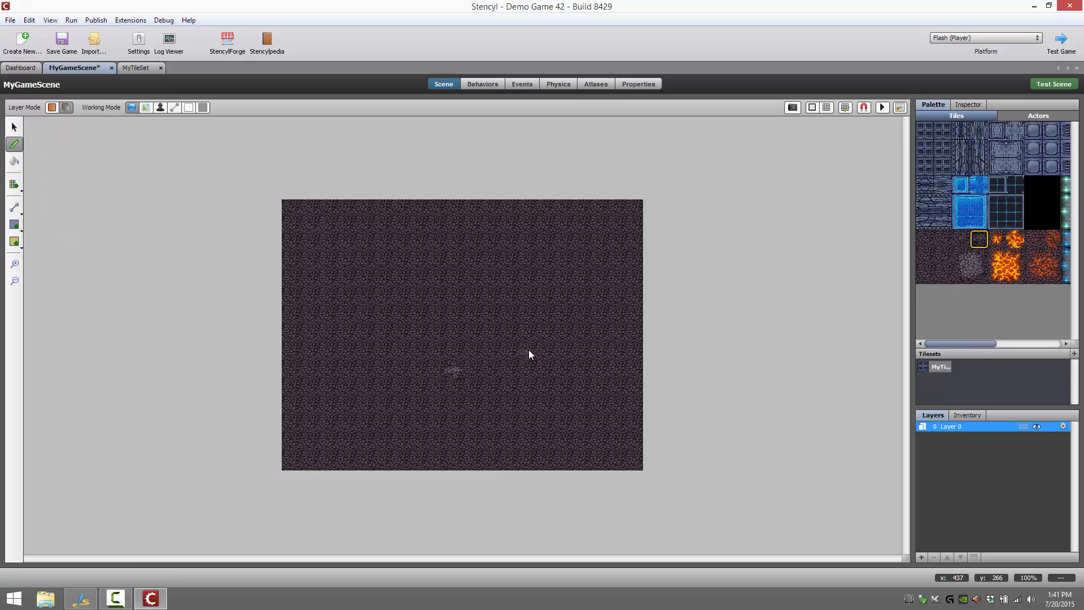
{"action": "left_click", "coordinate": [345, 388]}
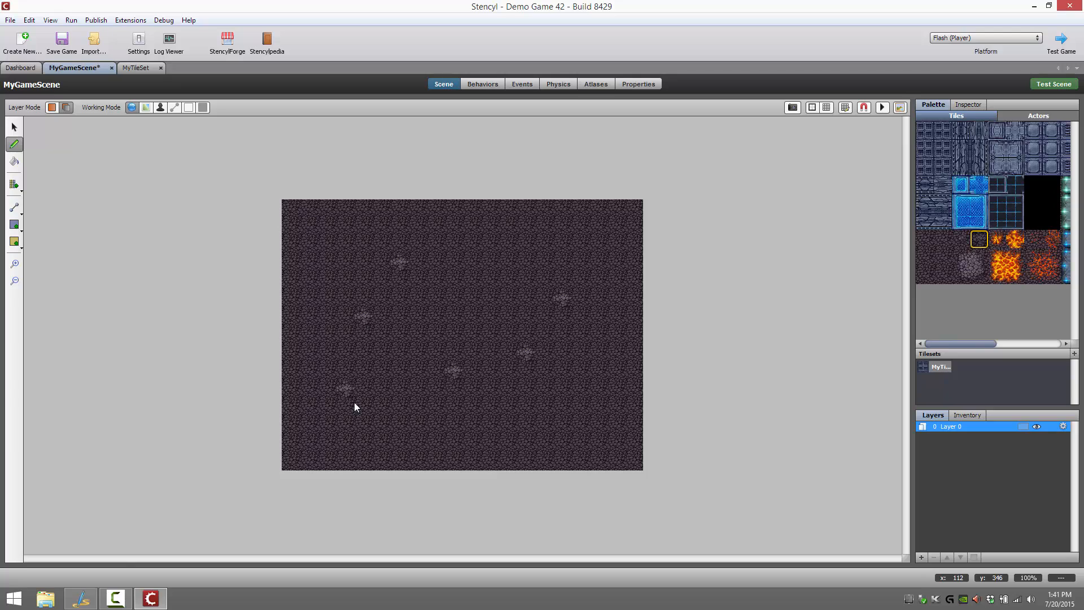
{"action": "left_click", "coordinate": [471, 425]}
{"action": "left_click", "coordinate": [598, 424]}
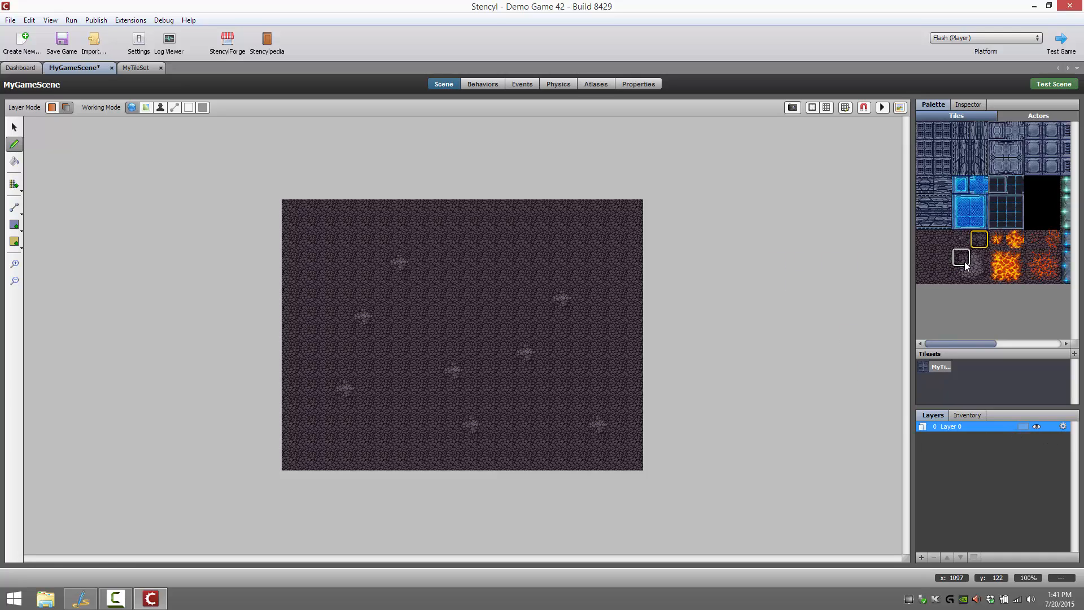
{"action": "left_click_drag", "start_coordinate": [966, 263], "coordinate": [984, 272]}
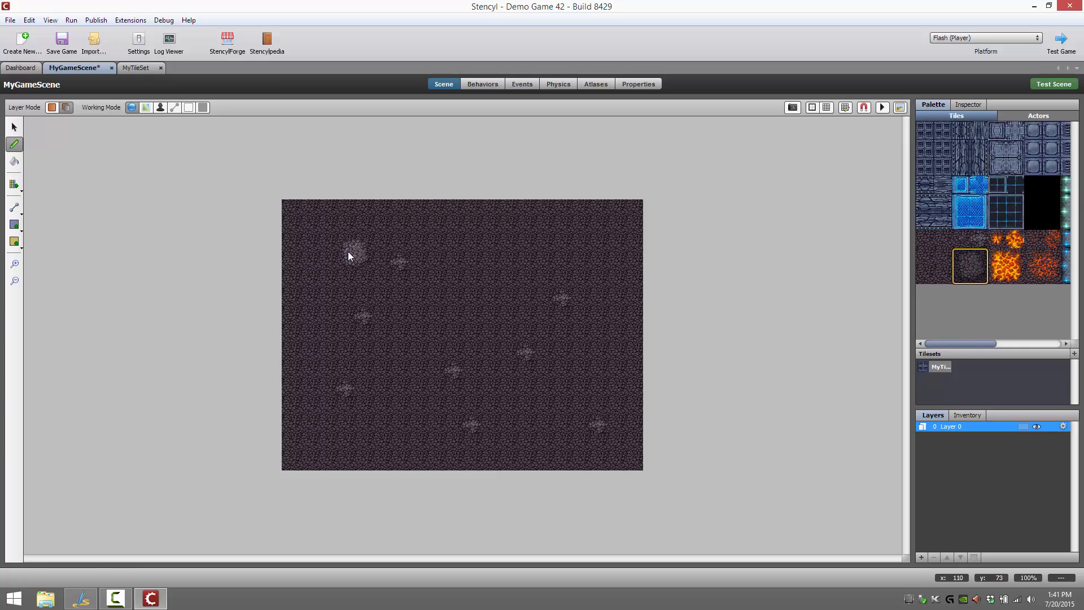
Place the 2 x 2 bright lava block at five spots spread across the scene
{"action": "left_click", "coordinate": [998, 259]}
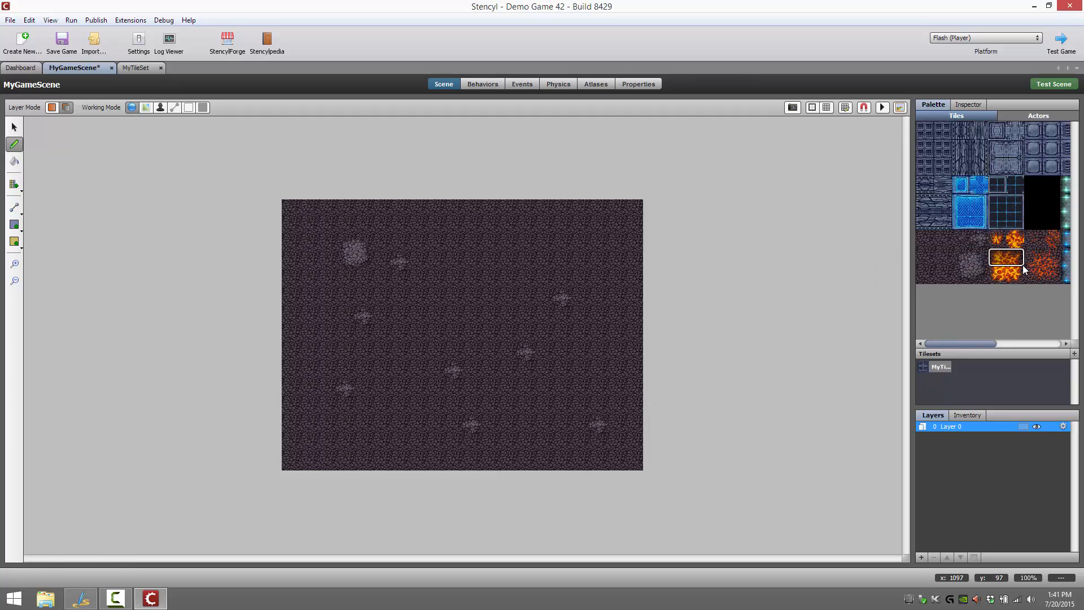
{"action": "left_click", "coordinate": [392, 412]}
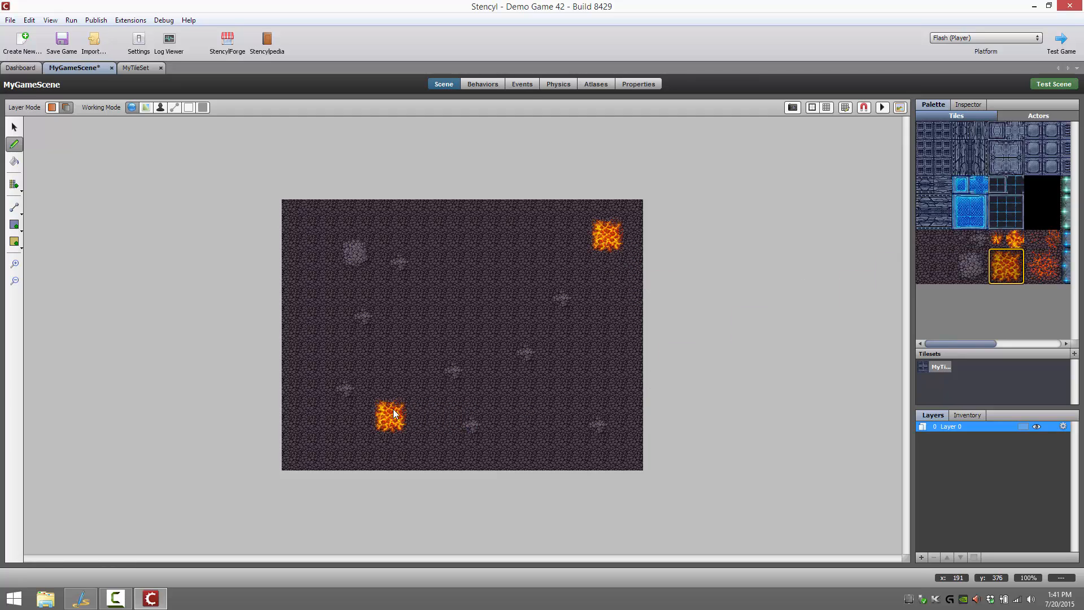
{"action": "left_click", "coordinate": [506, 285]}
{"action": "left_click", "coordinate": [408, 254]}
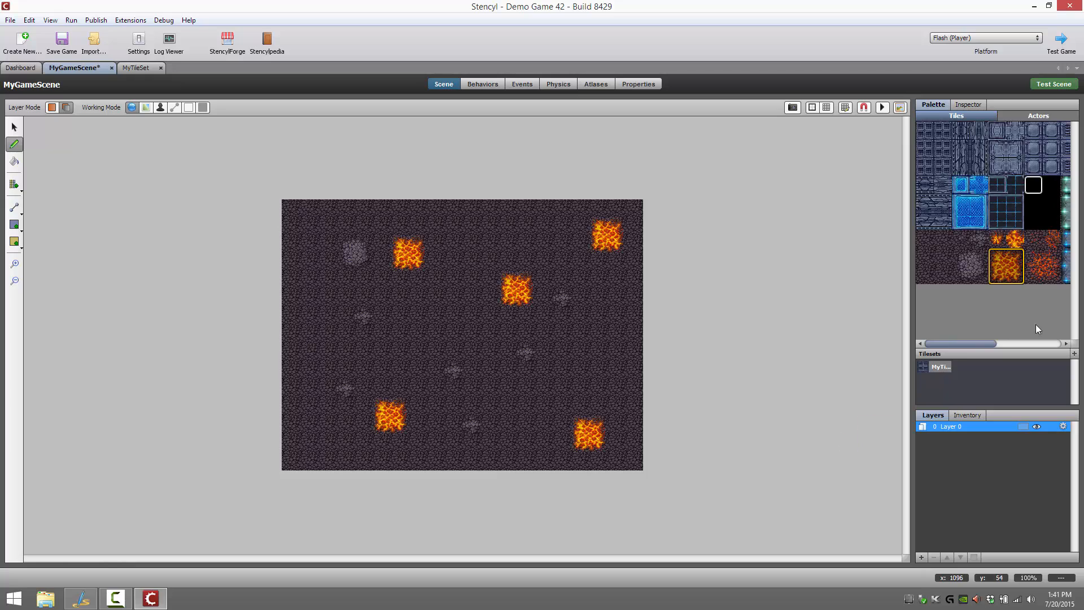
Save the game, test it in Flash Player and close the player
{"action": "left_click", "coordinate": [62, 41]}
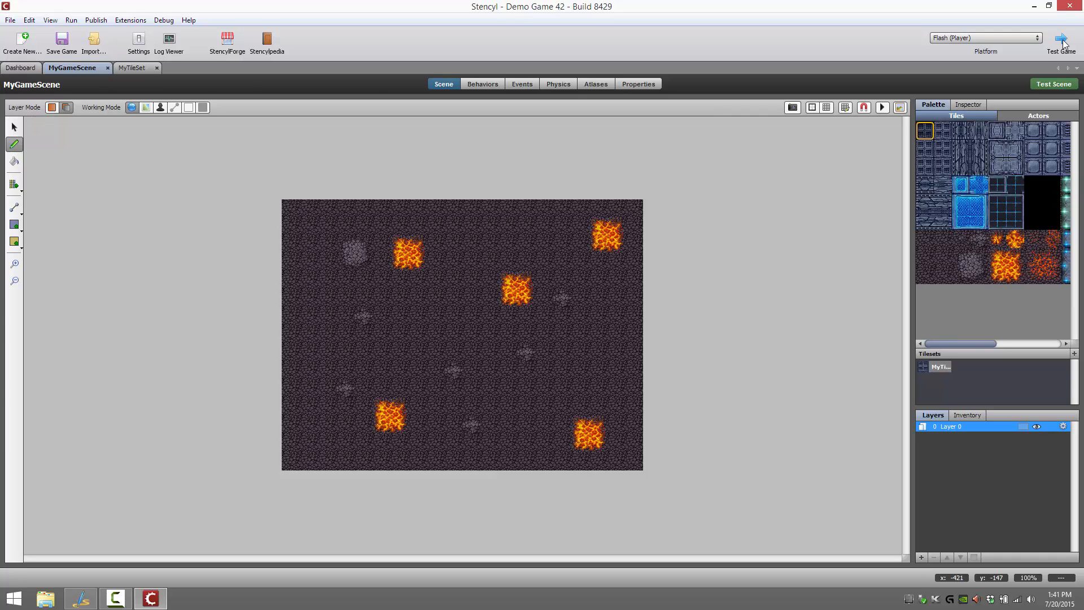
{"action": "key", "text": "ctrl+s"}
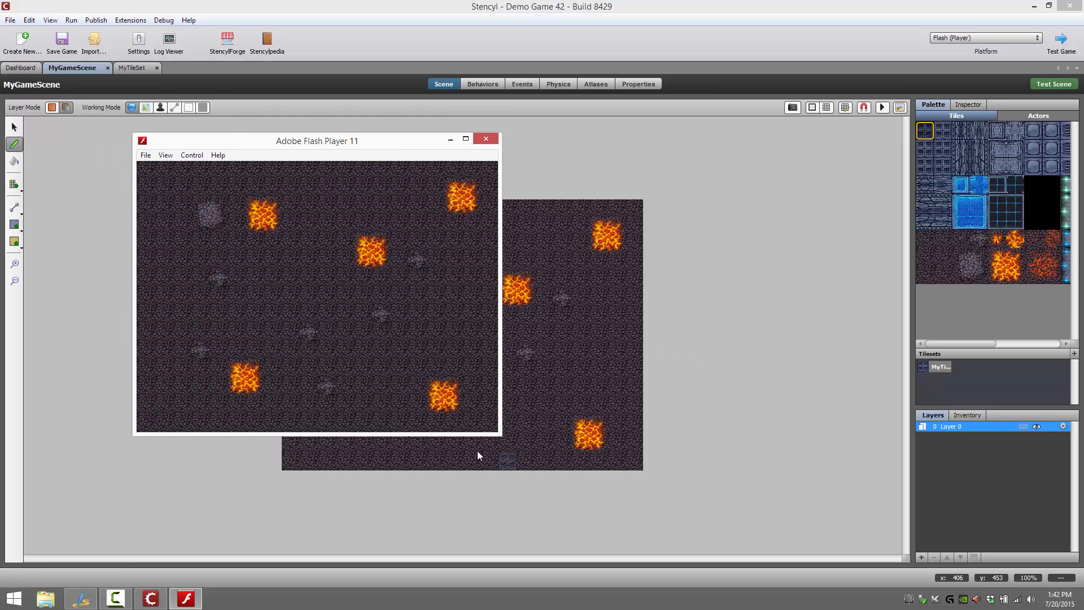
{"action": "left_click", "coordinate": [485, 138]}
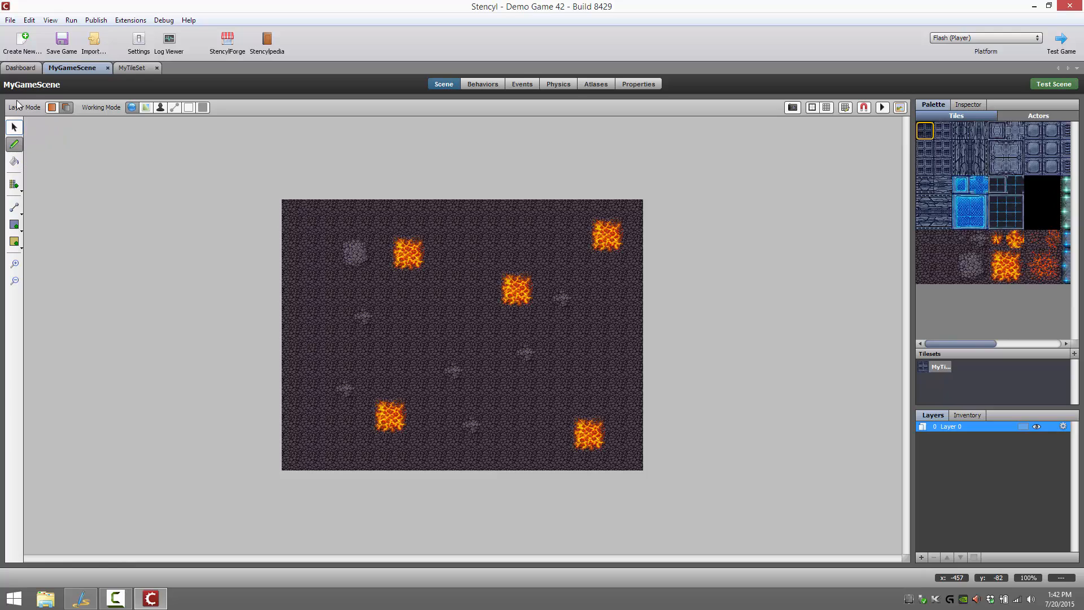
Create an actor type named MyAcgtor among the game's resources and add an animation to it
{"action": "left_click", "coordinate": [21, 69]}
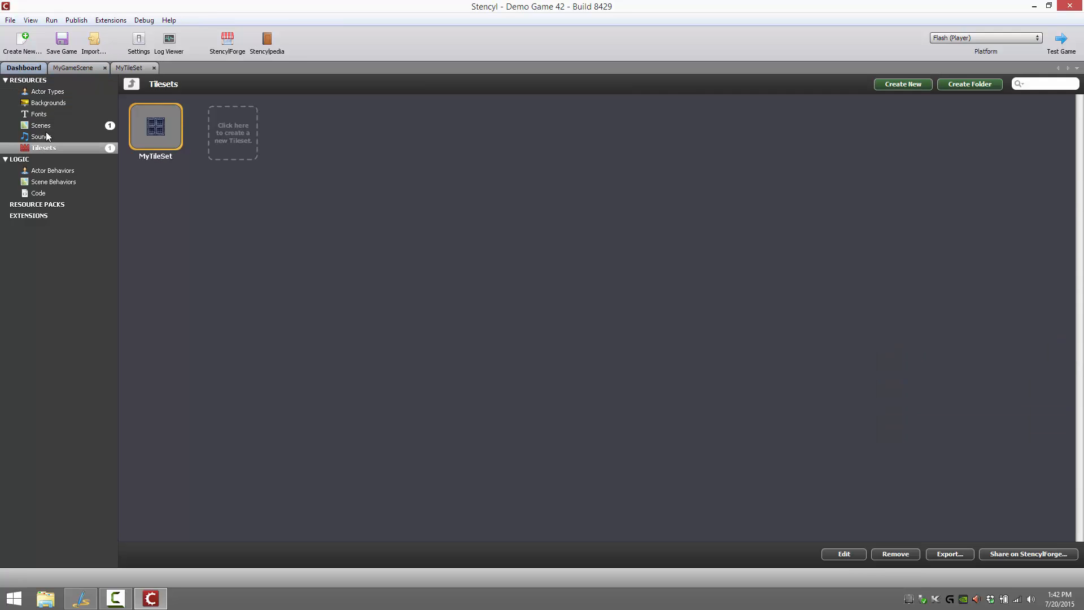
{"action": "left_click", "coordinate": [45, 92]}
{"action": "left_click", "coordinate": [609, 319]}
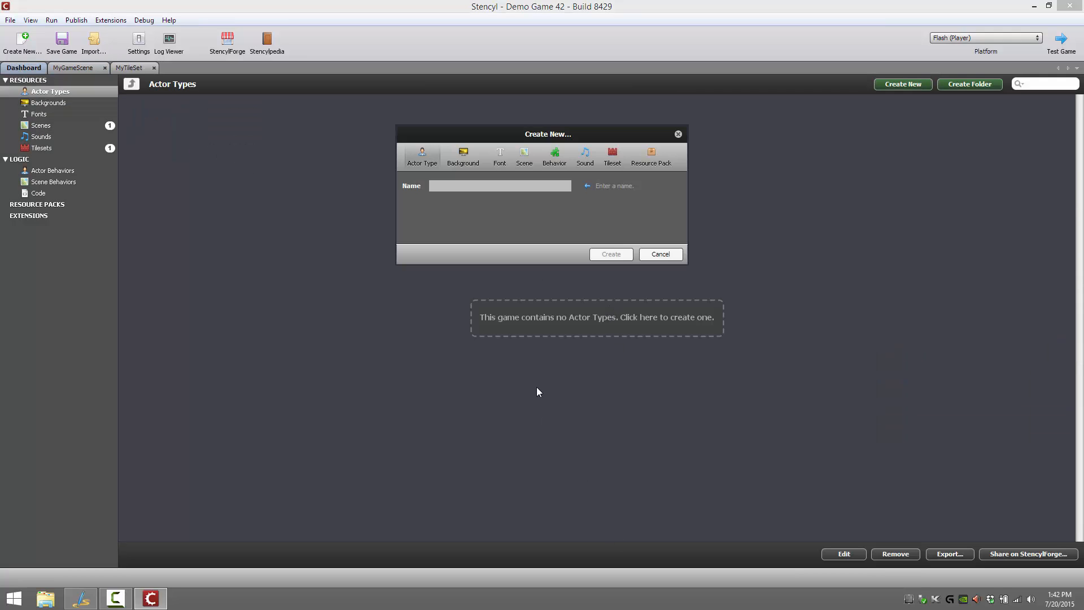
{"action": "type", "text": "MyAcgtor"}
{"action": "key", "text": "Return"}
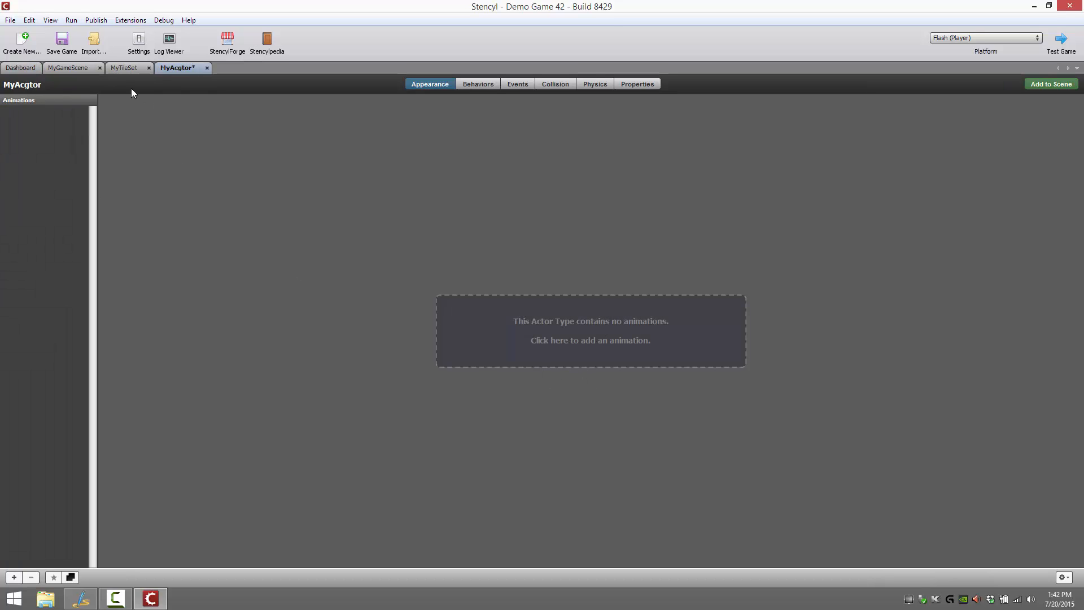
{"action": "left_click", "coordinate": [617, 338]}
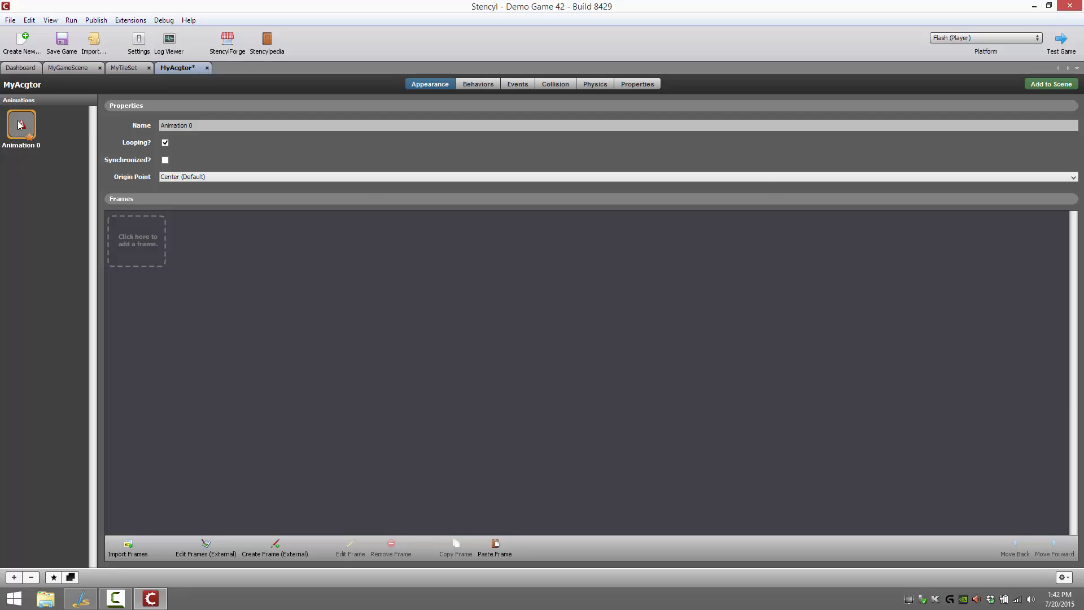
Start a frame import for the actor's empty animation and open the image file chooser
{"action": "left_click", "coordinate": [148, 242]}
{"action": "left_click", "coordinate": [375, 181]}
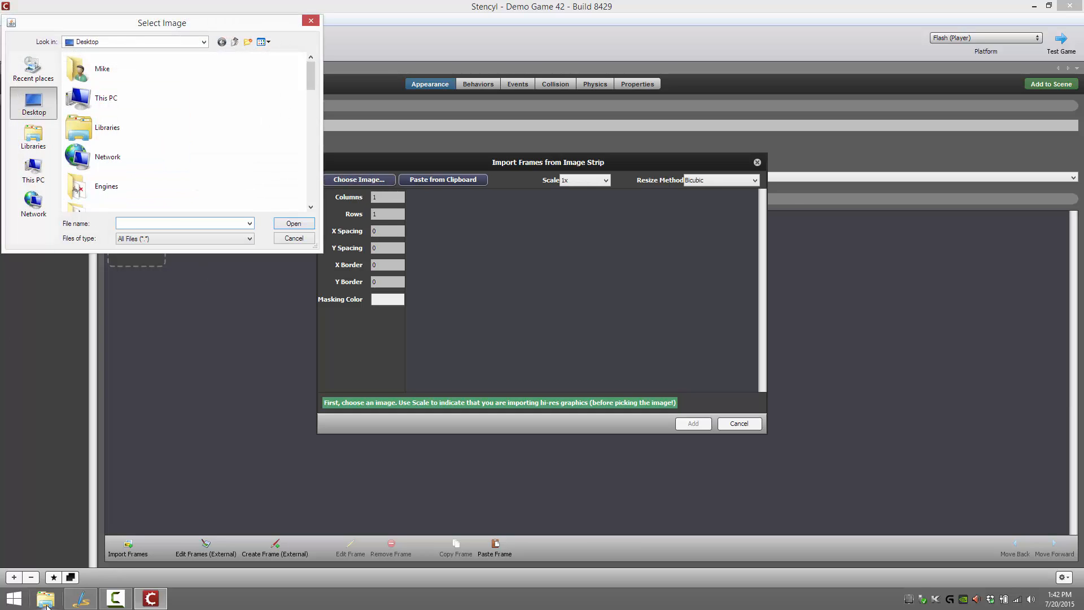
Browse to the C:\tmp folder in File Explorer and open jump.png for viewing
{"action": "left_click", "coordinate": [46, 599]}
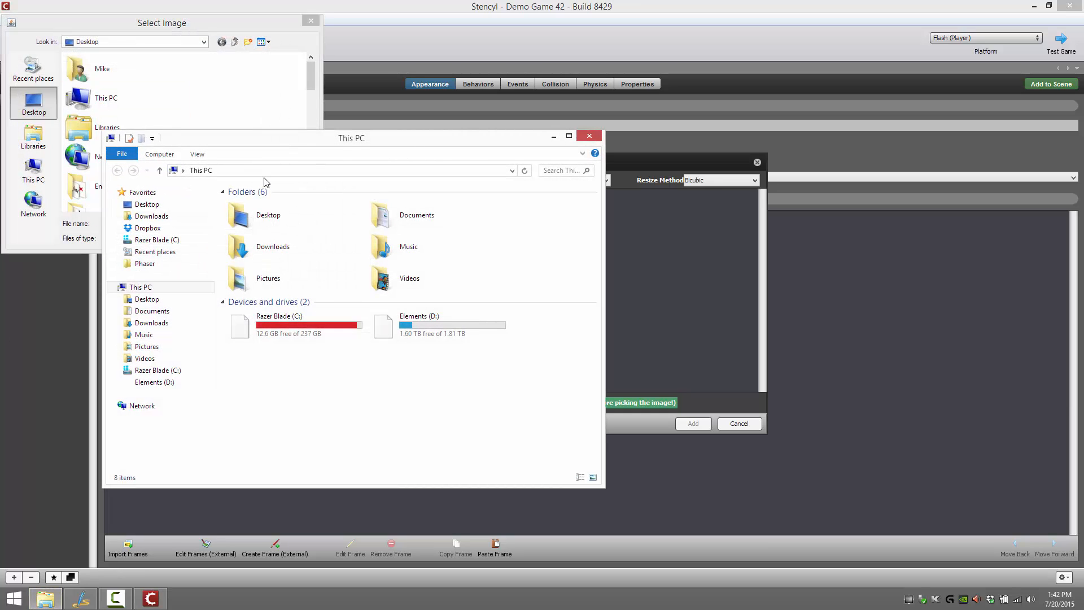
{"action": "double_click", "coordinate": [267, 327]}
{"action": "double_click", "coordinate": [278, 339]}
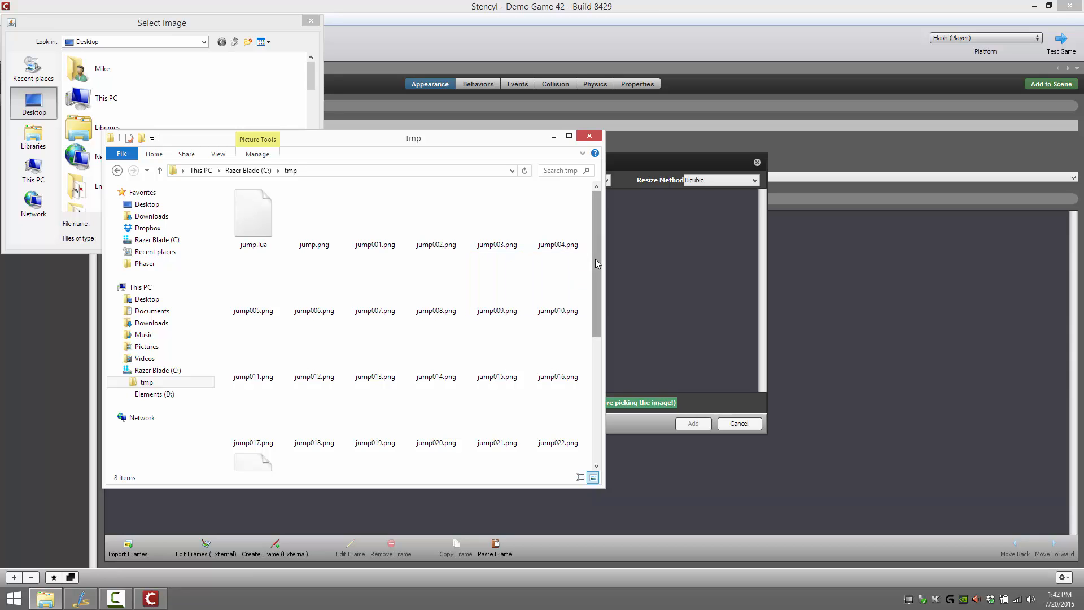
{"action": "mouse_move", "coordinate": [597, 300]}
{"action": "left_mouse_down"}
{"action": "mouse_move", "coordinate": [599, 424]}
{"action": "mouse_move", "coordinate": [600, 303]}
{"action": "left_mouse_up"}
{"action": "left_click", "coordinate": [310, 234]}
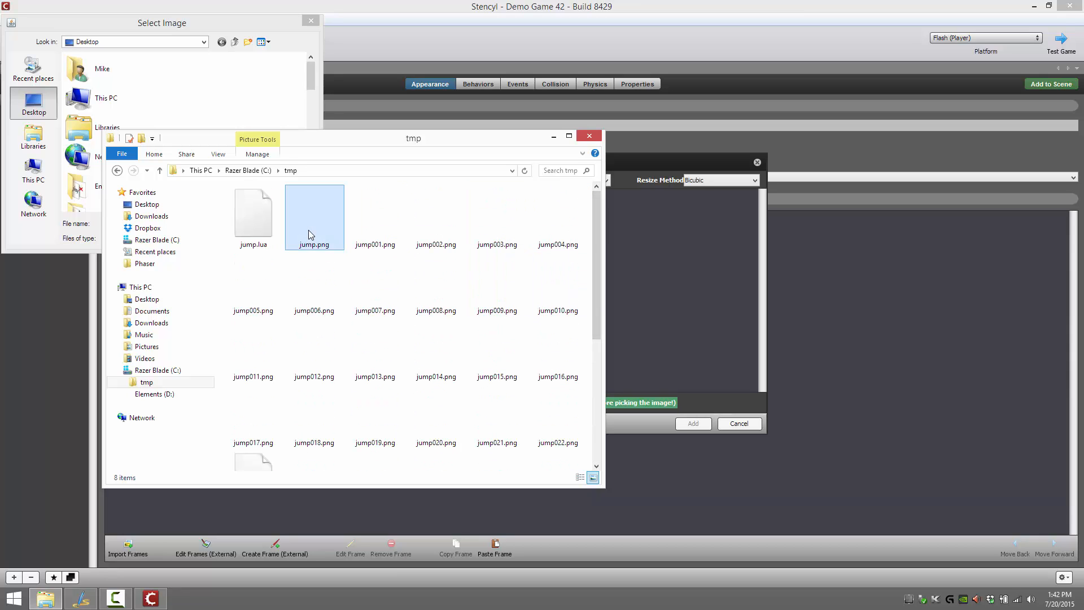
{"action": "double_click", "coordinate": [309, 234]}
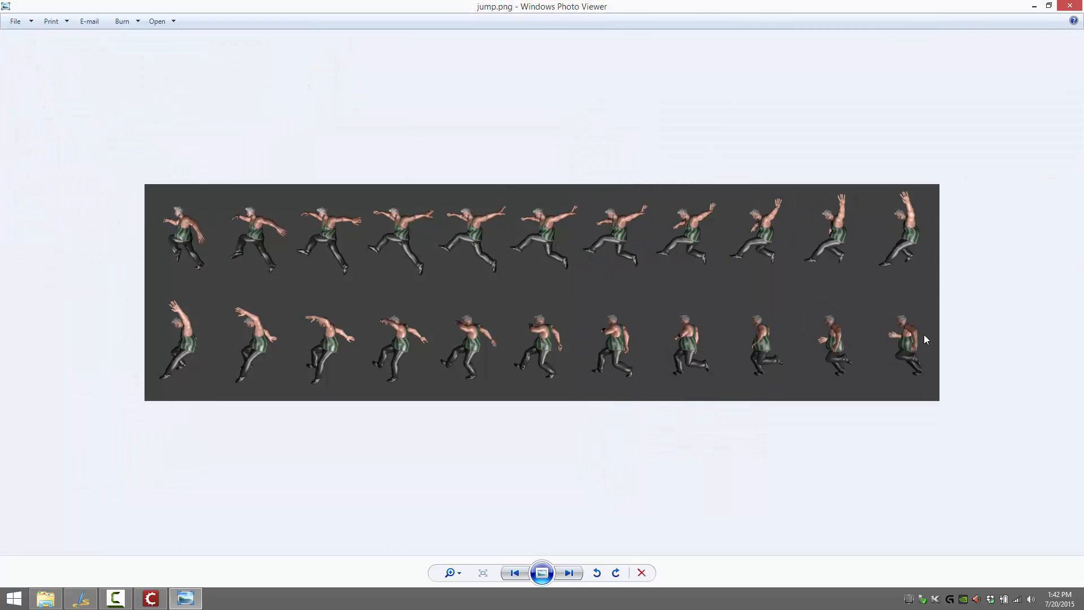
Page through the jump frames to the run.png sprite sheet, then close the image viewer and the folder window
{"action": "left_click", "coordinate": [576, 574]}
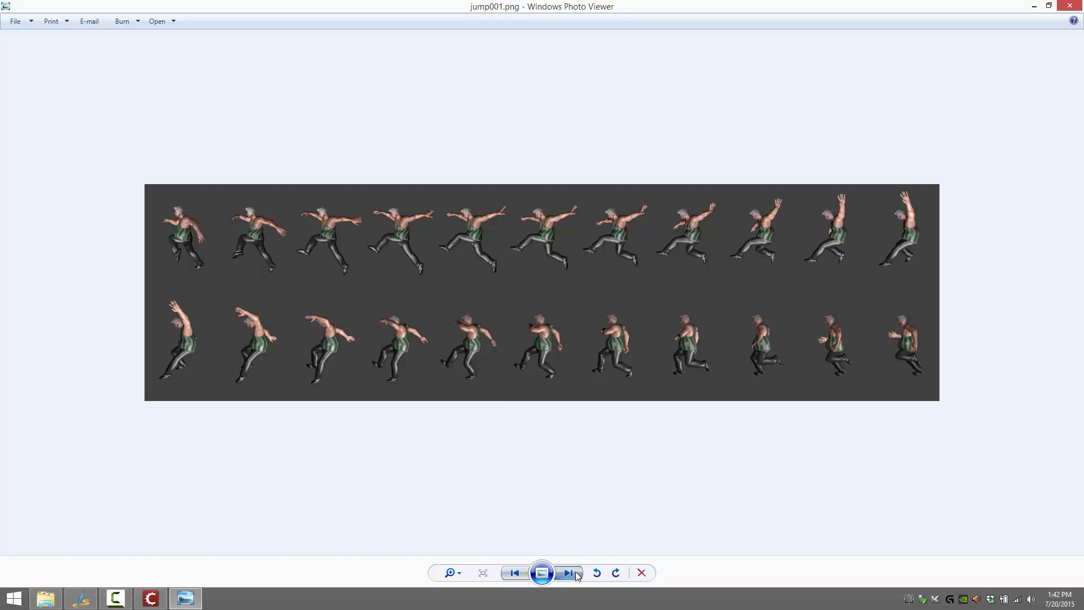
{"action": "left_click", "coordinate": [576, 574]}
{"action": "left_click", "coordinate": [576, 573]}
{"action": "left_click", "coordinate": [576, 573]}
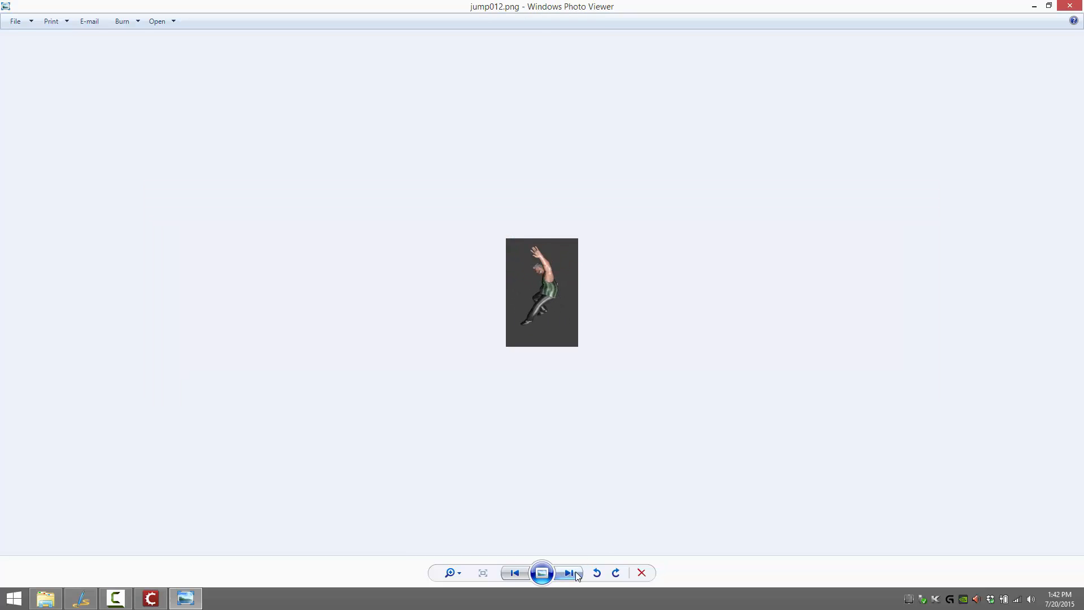
{"action": "left_click", "coordinate": [576, 574]}
{"action": "left_click", "coordinate": [575, 573]}
{"action": "left_click", "coordinate": [575, 574]}
{"action": "left_click", "coordinate": [576, 573]}
{"action": "left_click", "coordinate": [576, 574]}
{"action": "left_click", "coordinate": [576, 574]}
{"action": "left_click", "coordinate": [576, 573]}
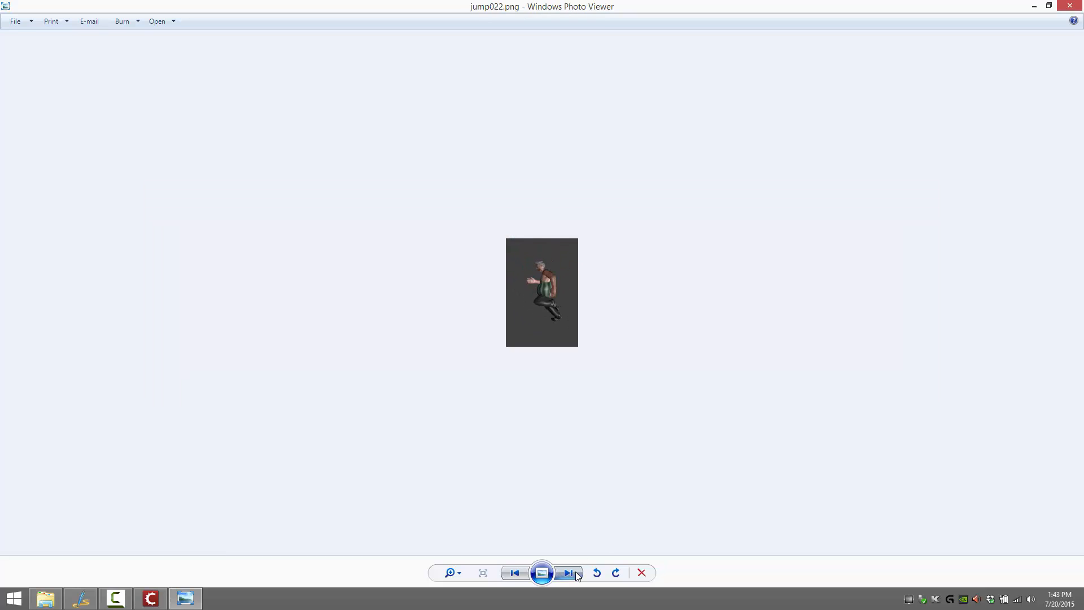
{"action": "left_click", "coordinate": [576, 573]}
{"action": "left_click", "coordinate": [575, 574]}
{"action": "left_click", "coordinate": [504, 575]}
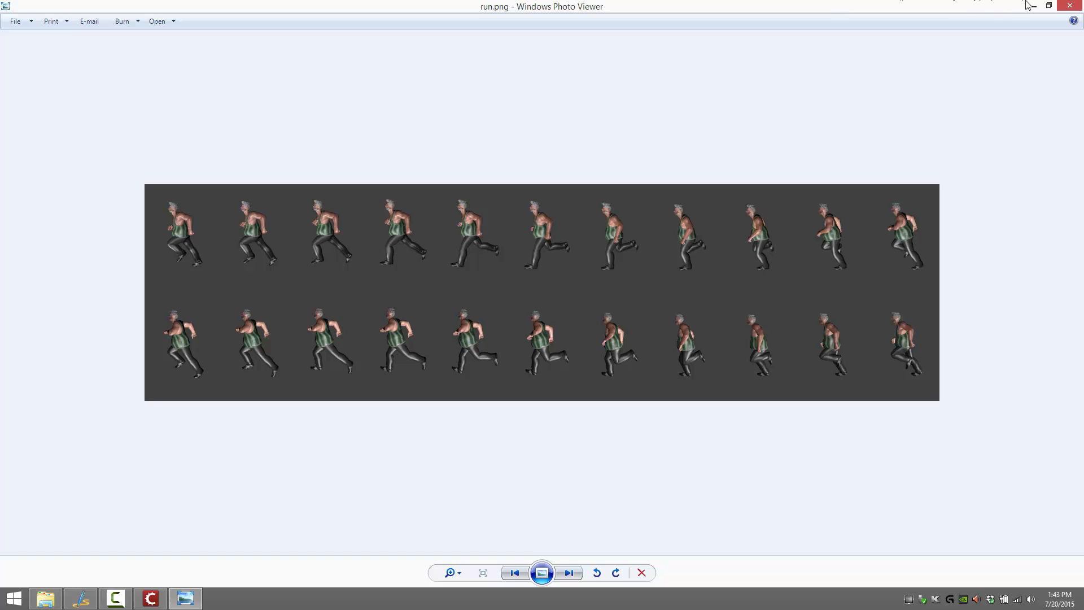
{"action": "left_click", "coordinate": [1070, 6]}
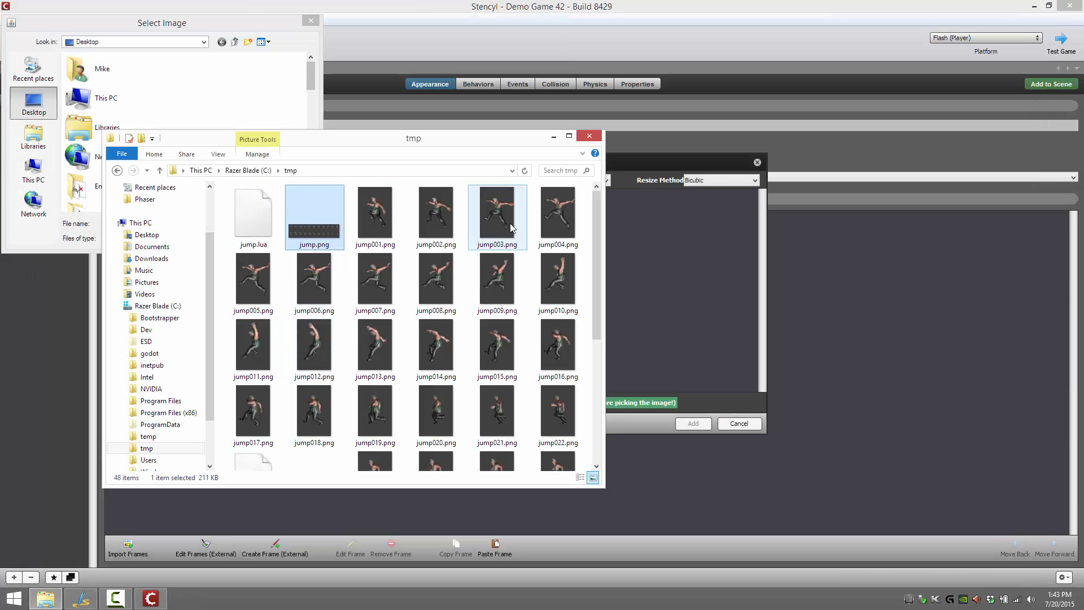
{"action": "left_click", "coordinate": [590, 137]}
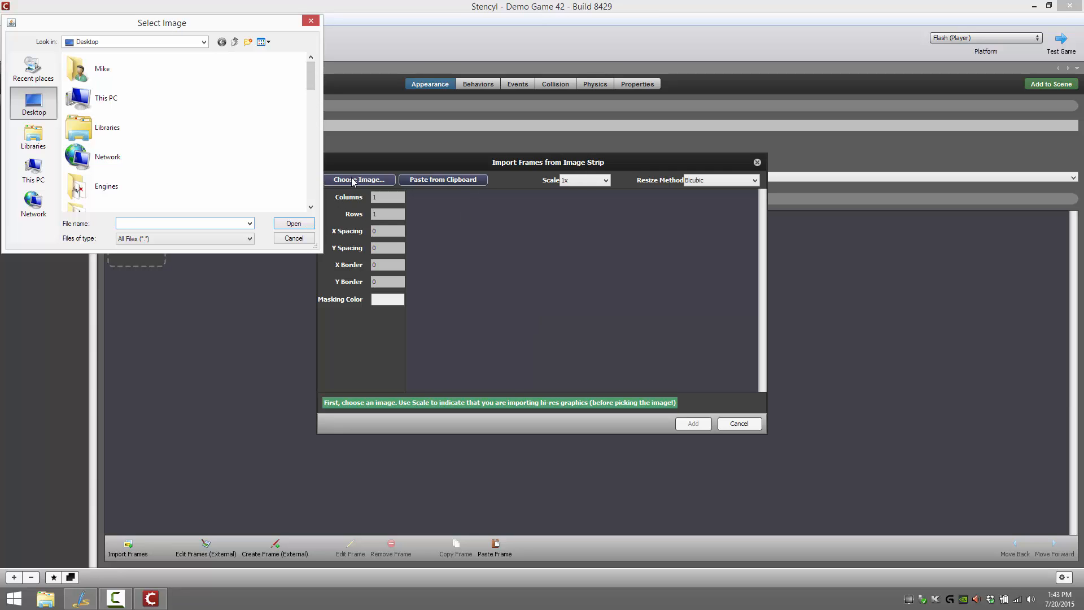
Load run.png from the C:\tmp folder as the image strip for the animation
{"action": "left_click_drag", "start_coordinate": [310, 87], "coordinate": [302, 200]}
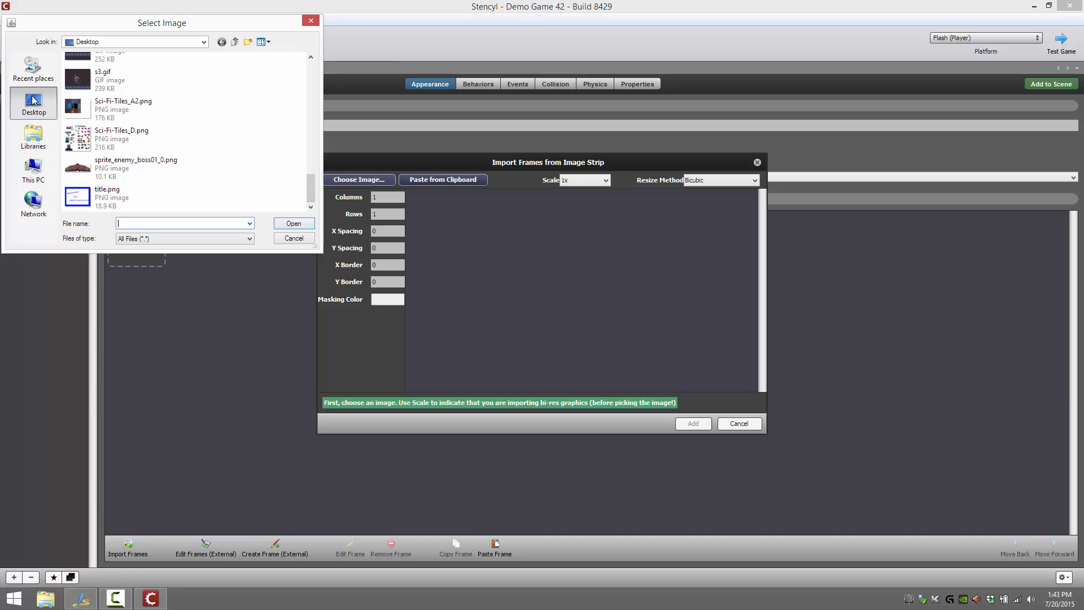
{"action": "left_click", "coordinate": [33, 169]}
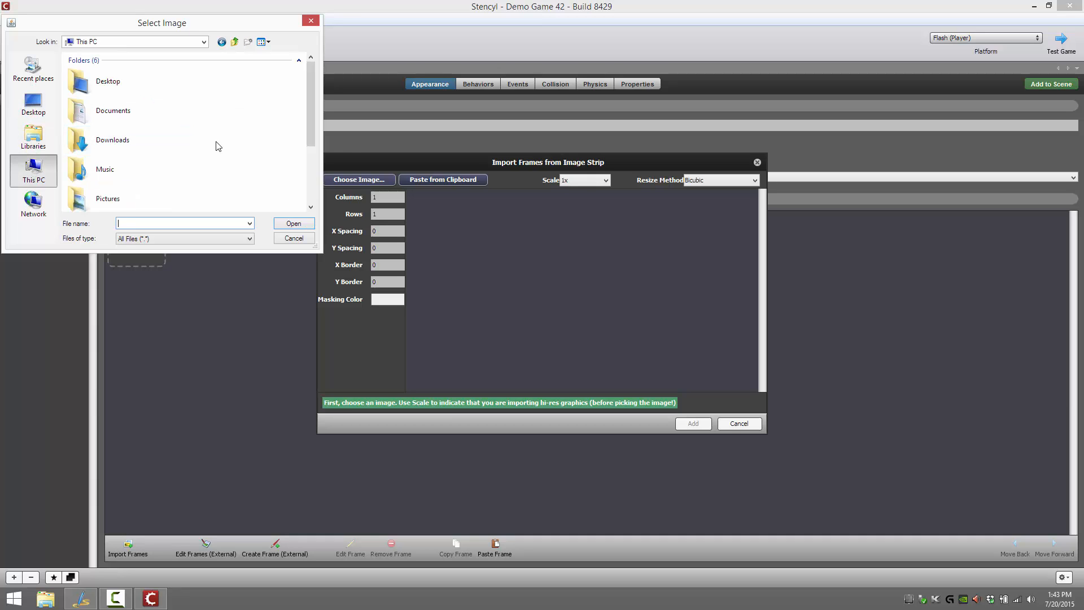
{"action": "scroll", "coordinate": [314, 158], "scroll_direction": "down", "scroll_amount": 3}
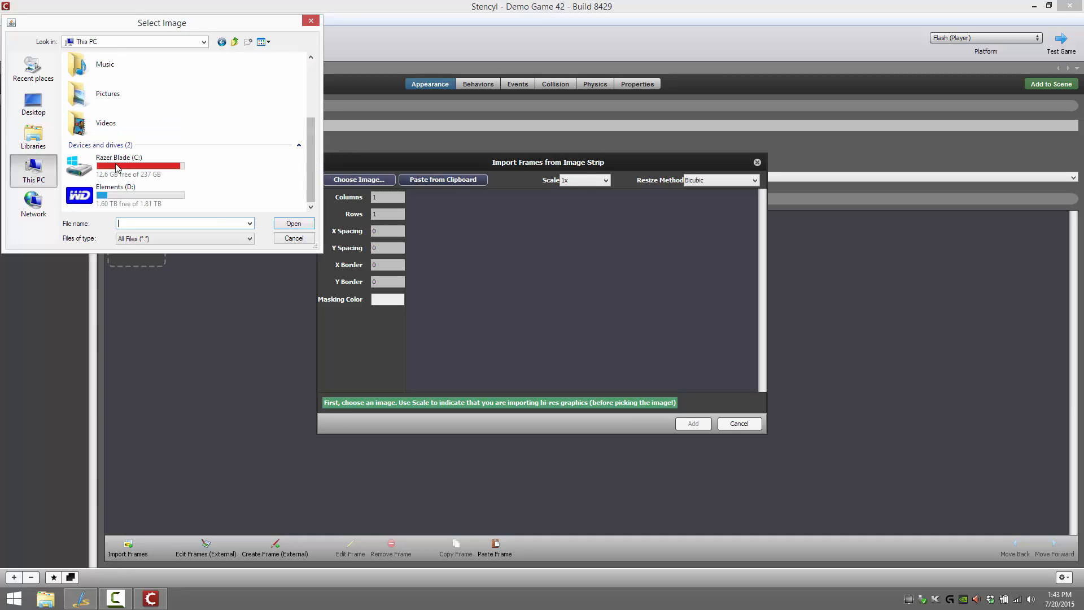
{"action": "double_click", "coordinate": [154, 157]}
{"action": "scroll", "coordinate": [152, 157], "scroll_direction": "down", "scroll_amount": 1}
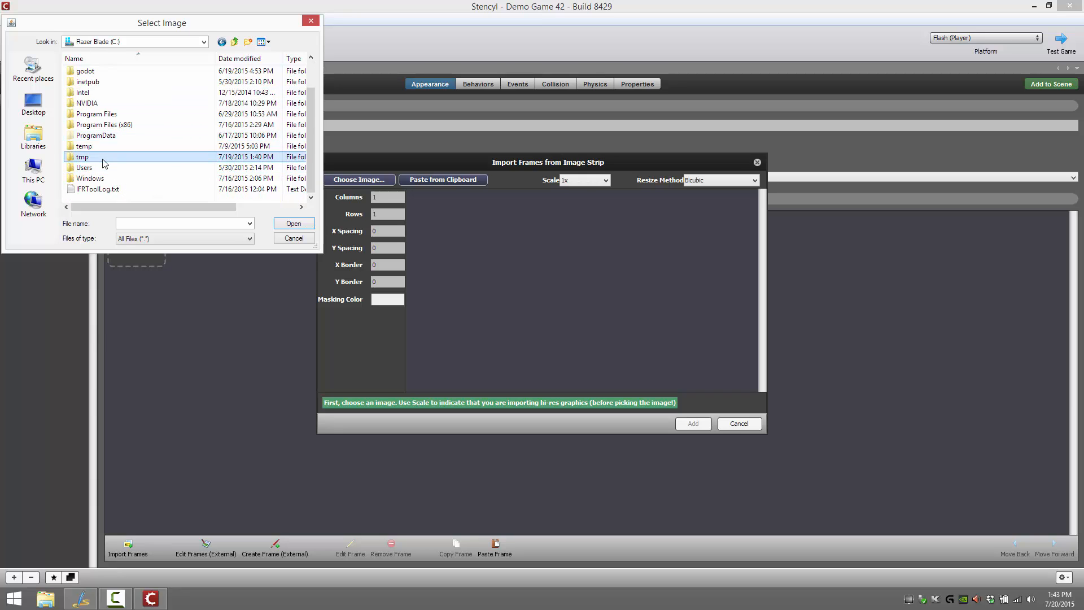
{"action": "double_click", "coordinate": [104, 156]}
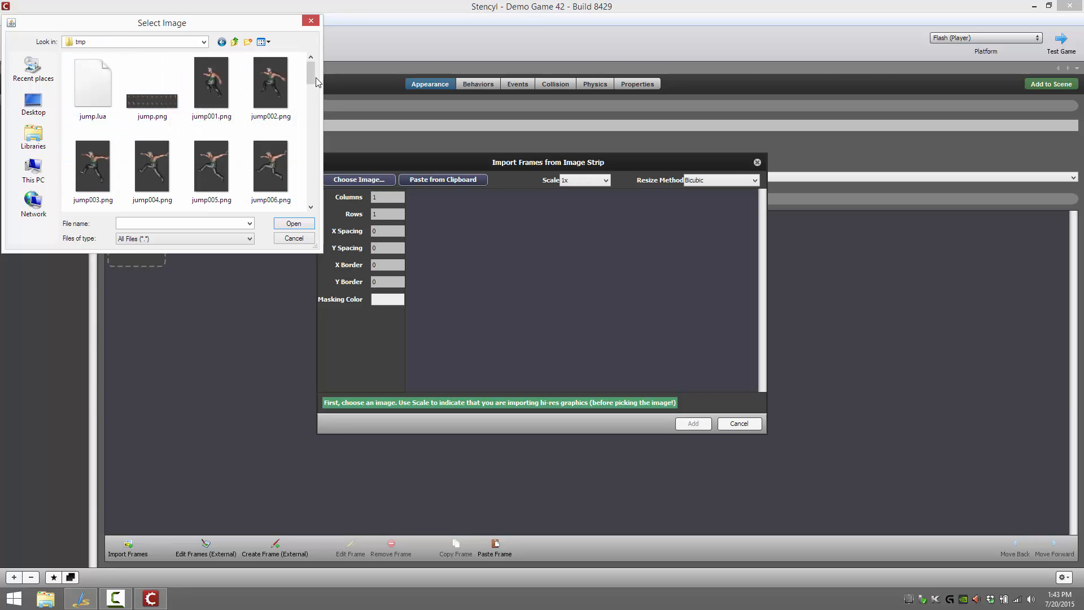
{"action": "left_click_drag", "start_coordinate": [311, 76], "coordinate": [314, 146]}
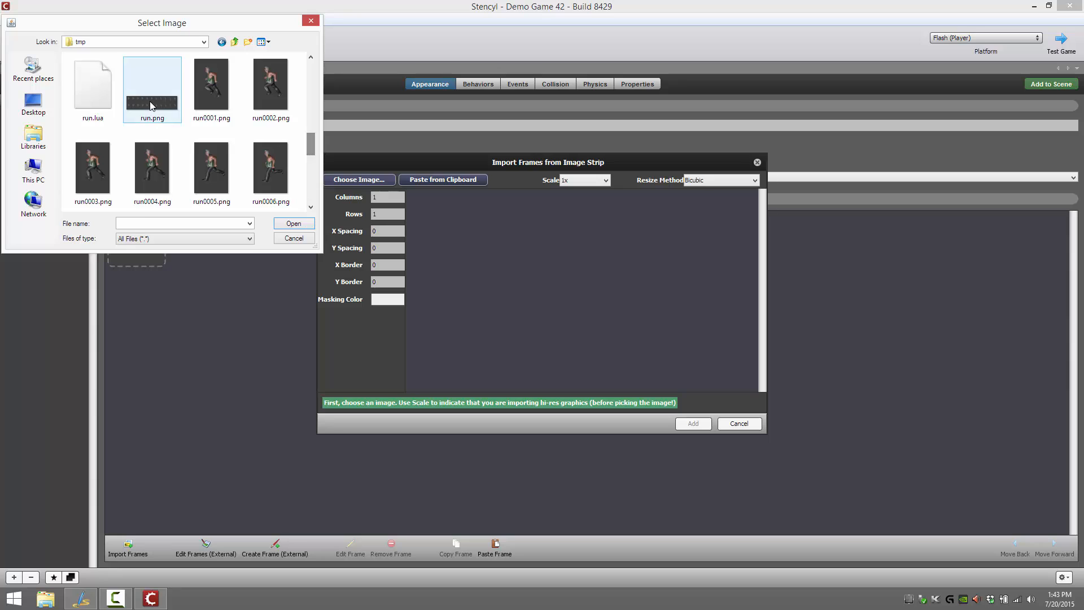
{"action": "double_click", "coordinate": [150, 100]}
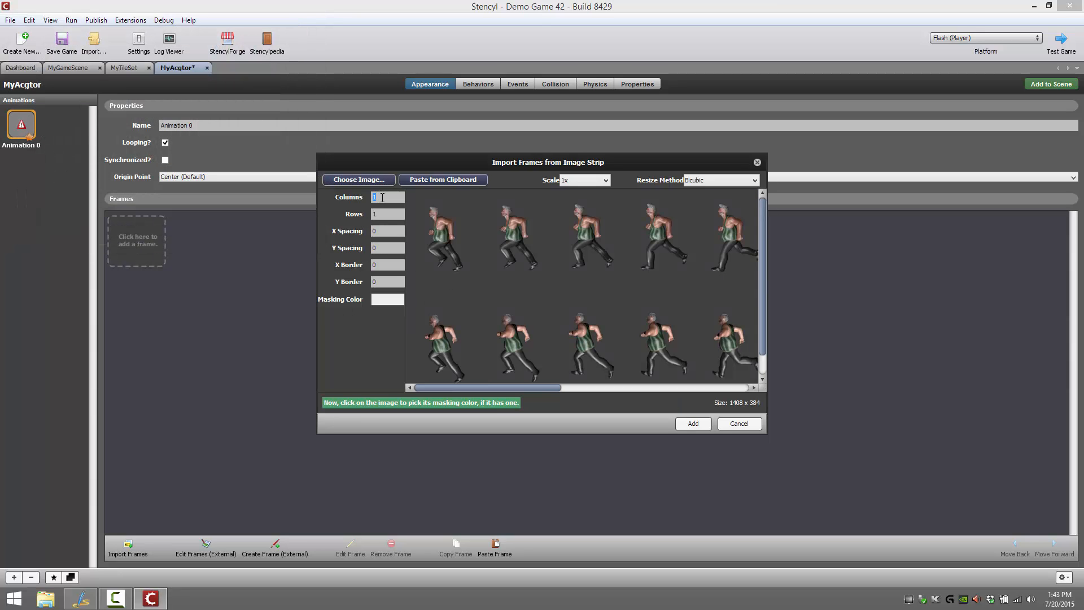
Slice the run strip into 11 columns and 2 rows, and pick its dark grey background as the masking color
{"action": "type", "text": "11"}
{"action": "type", "text": "2"}
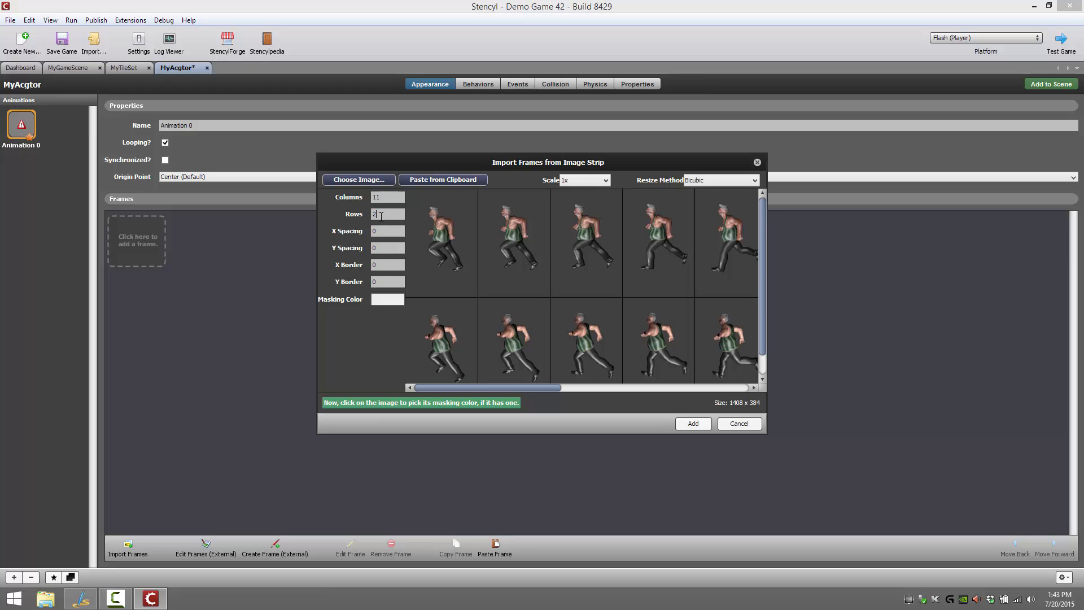
{"action": "left_click", "coordinate": [372, 229]}
{"action": "mouse_move", "coordinate": [529, 387]}
{"action": "left_mouse_down"}
{"action": "mouse_move", "coordinate": [745, 378]}
{"action": "mouse_move", "coordinate": [513, 374]}
{"action": "left_mouse_up"}
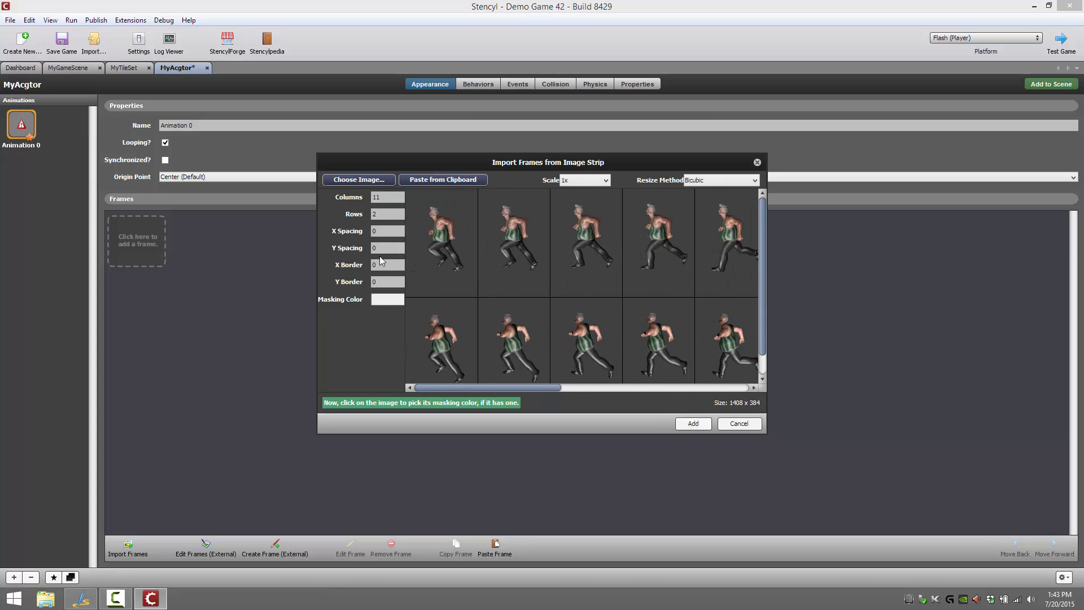
{"action": "left_click", "coordinate": [471, 285]}
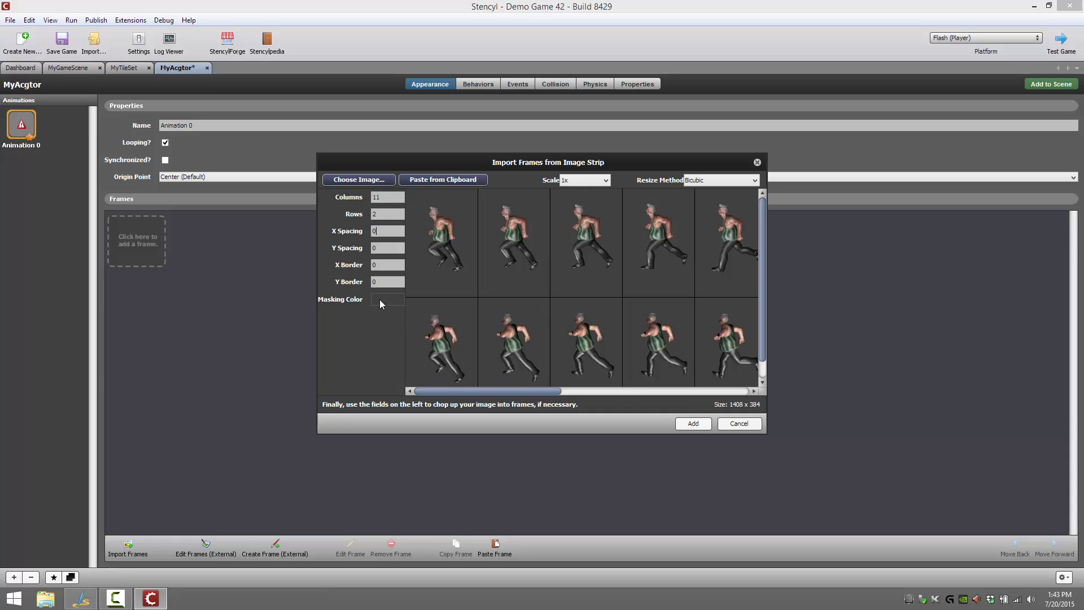
Add the sliced frames to the animation and rename it Run
{"action": "left_click", "coordinate": [694, 425]}
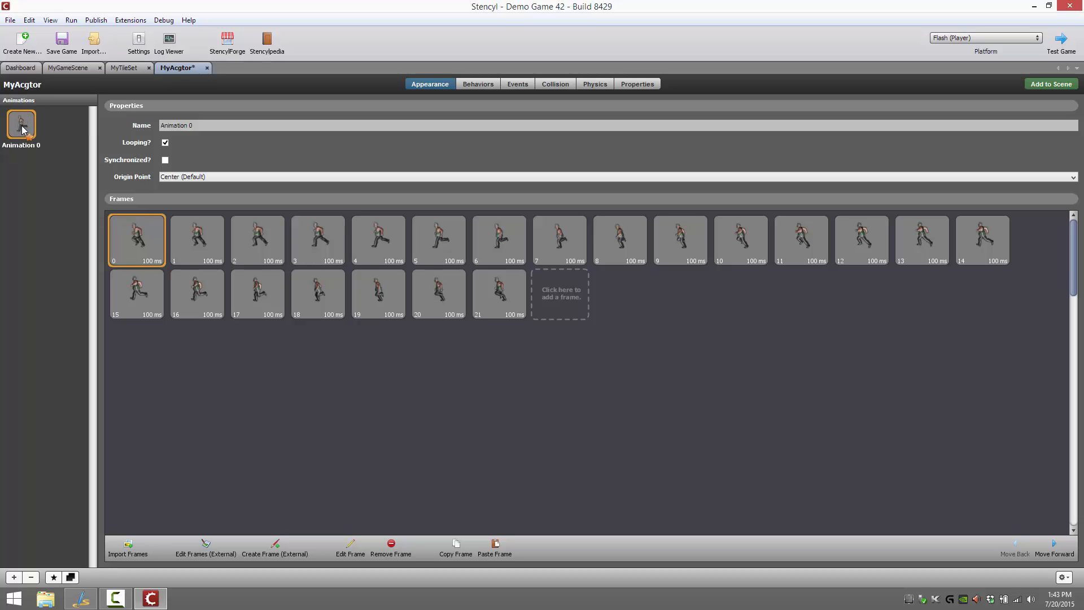
{"action": "triple_click", "coordinate": [254, 130]}
{"action": "type", "text": "Run"}
Open the Run animation's collision shape and set the box's X position to 10
{"action": "left_click", "coordinate": [555, 84]}
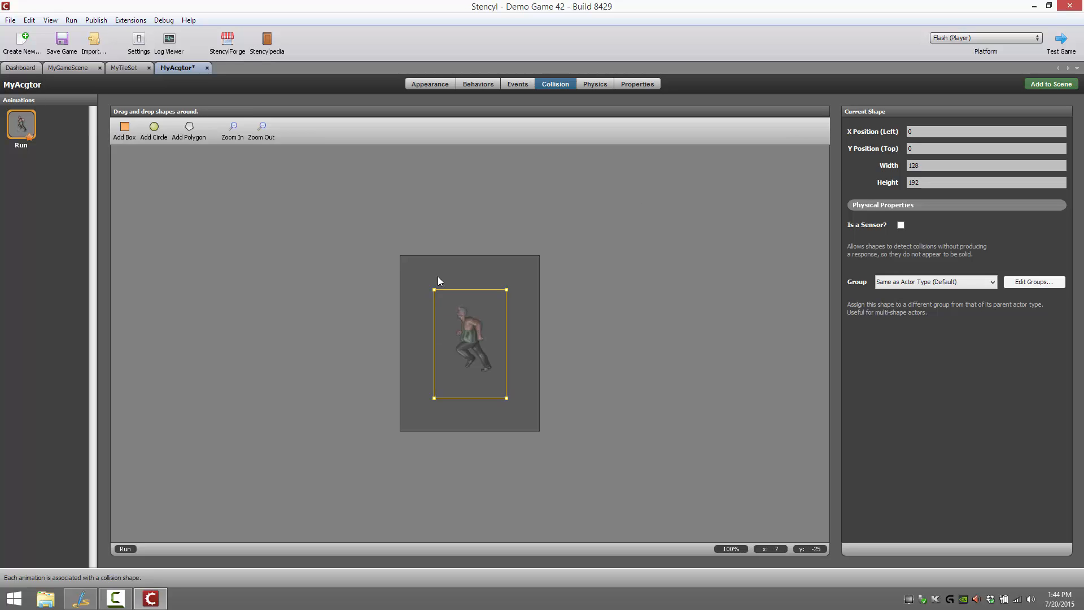
{"action": "left_click", "coordinate": [435, 295]}
{"action": "left_click", "coordinate": [439, 299]}
{"action": "left_click_drag", "start_coordinate": [435, 289], "coordinate": [444, 299]}
{"action": "left_click", "coordinate": [954, 133]}
{"action": "type", "text": "10"}
{"action": "left_click", "coordinate": [968, 148]}
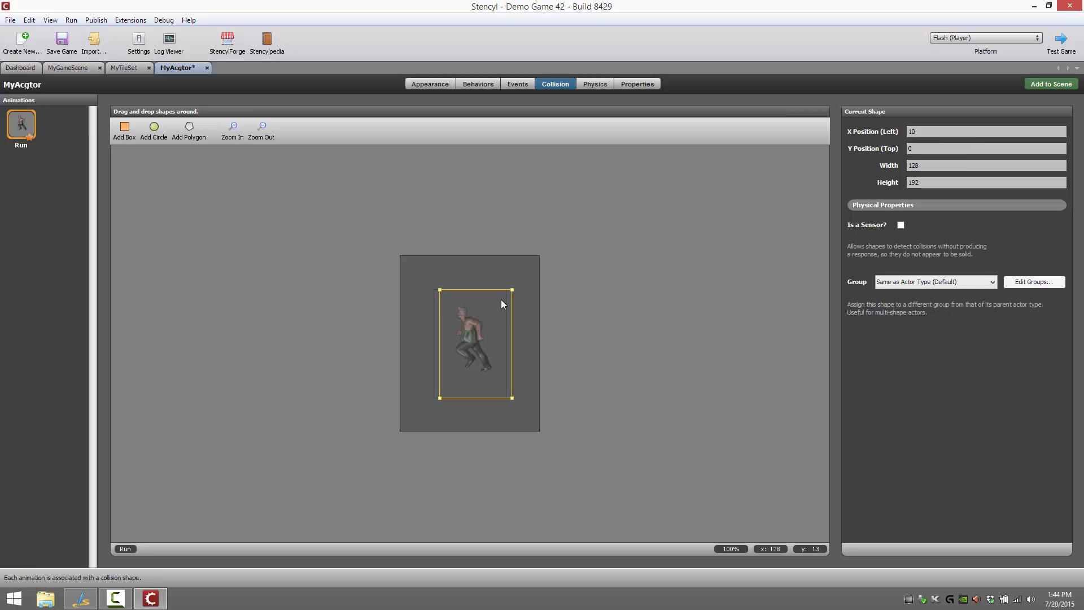
Resize the collision box to 96 wide and 128 high, and move it around the character at about X 18, Y 28
{"action": "left_click", "coordinate": [438, 295]}
{"action": "left_click", "coordinate": [440, 294]}
{"action": "left_click_drag", "start_coordinate": [439, 290], "coordinate": [446, 303]}
{"action": "left_click", "coordinate": [942, 186]}
{"action": "type", "text": "12"}
{"action": "left_click", "coordinate": [947, 168]}
{"action": "type", "text": "96"}
{"action": "left_click_drag", "start_coordinate": [446, 290], "coordinate": [451, 311]}
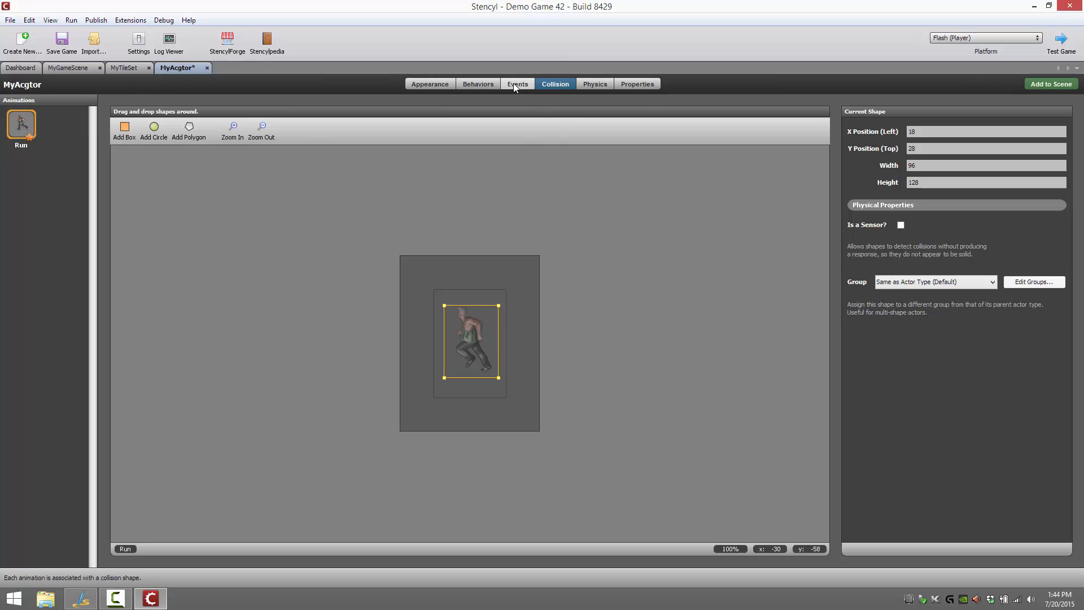
Add a second animation to the actor and load jump.png from the tmp folder as its image strip
{"action": "left_click", "coordinate": [427, 84]}
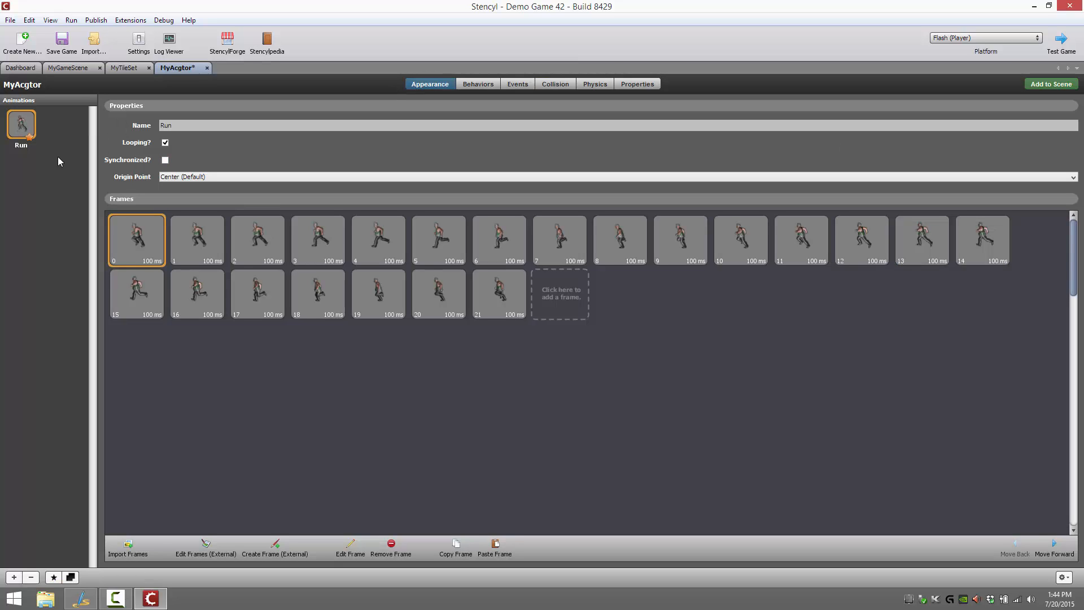
{"action": "left_click", "coordinate": [14, 576]}
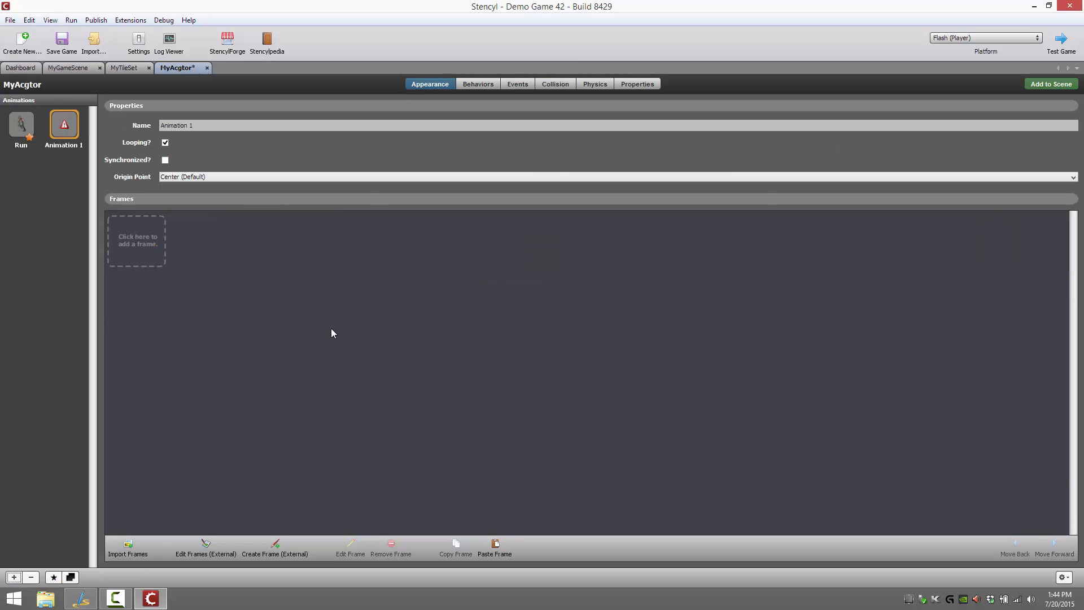
{"action": "left_click", "coordinate": [131, 233]}
{"action": "left_click", "coordinate": [358, 180]}
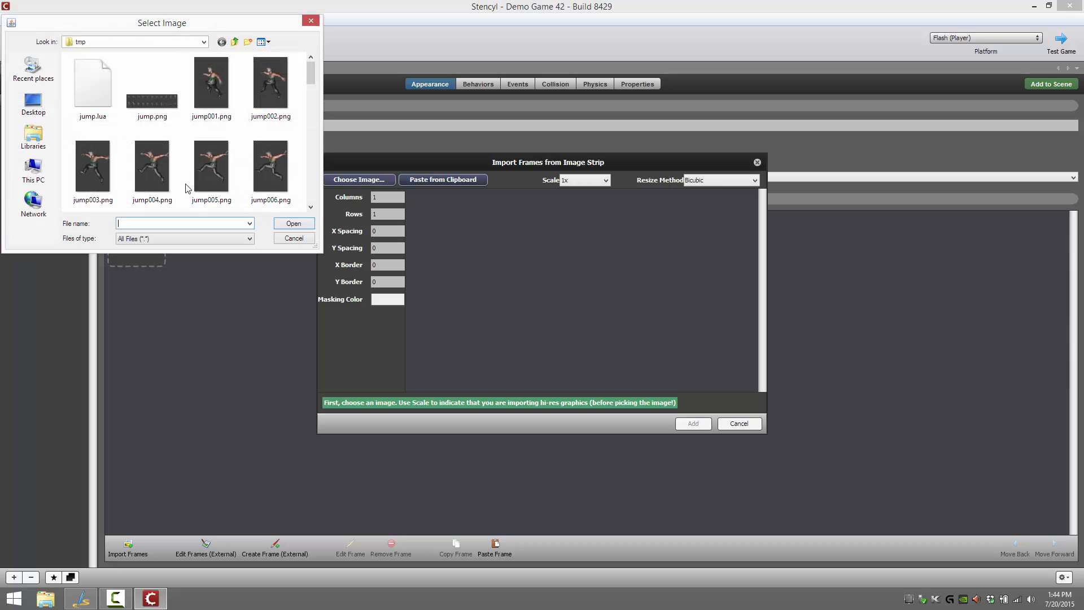
{"action": "double_click", "coordinate": [166, 101]}
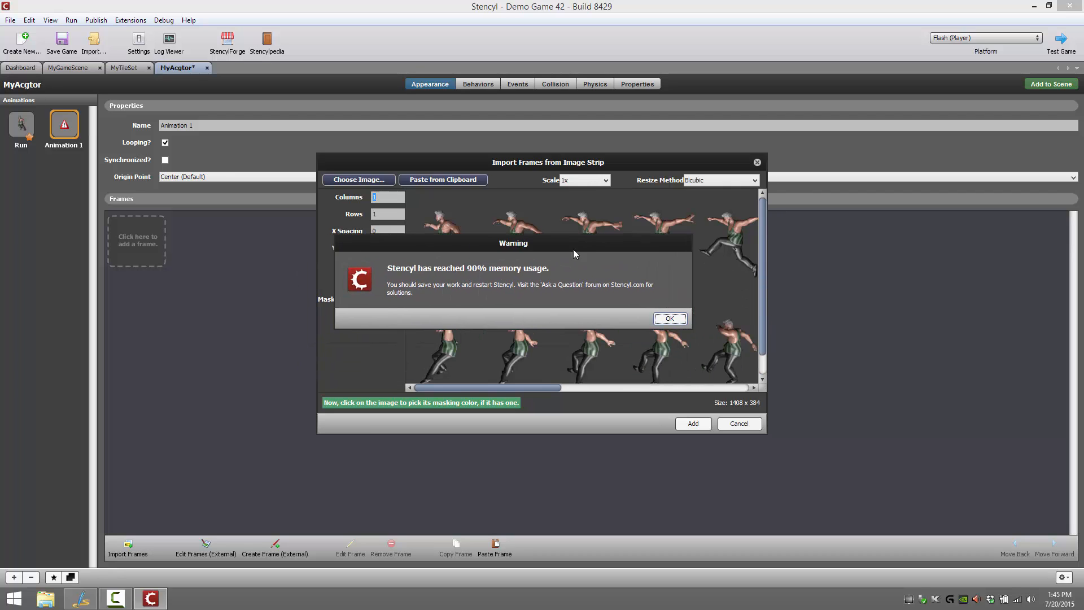
Slice the jump strip into 11 columns and 2 rows with its dark grey background masked, and add the frames
{"action": "left_click", "coordinate": [697, 330]}
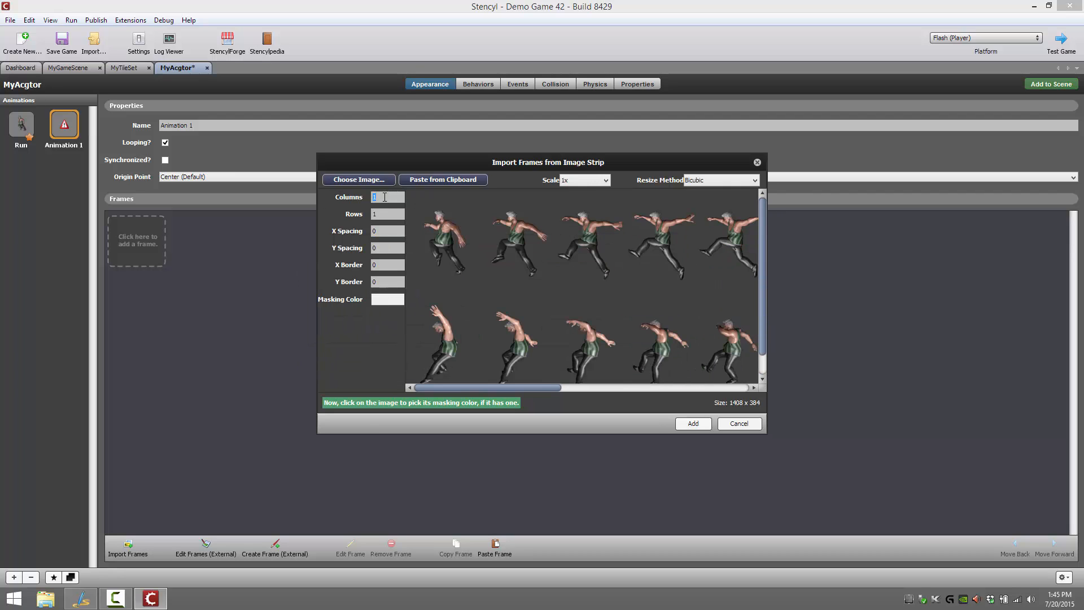
{"action": "type", "text": "1"}
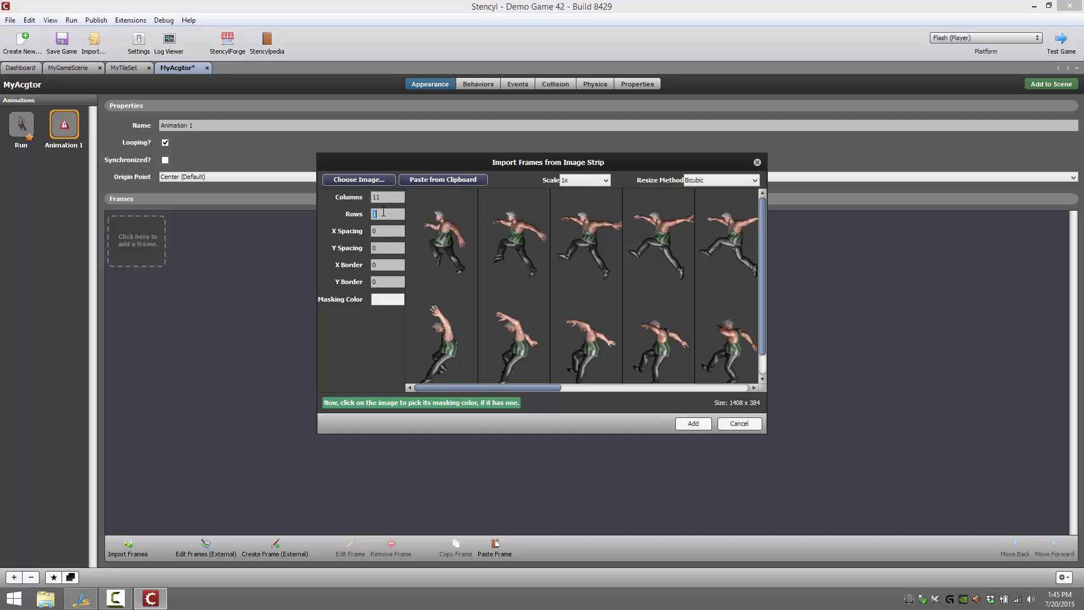
{"action": "type", "text": "2"}
{"action": "left_click", "coordinate": [423, 288]}
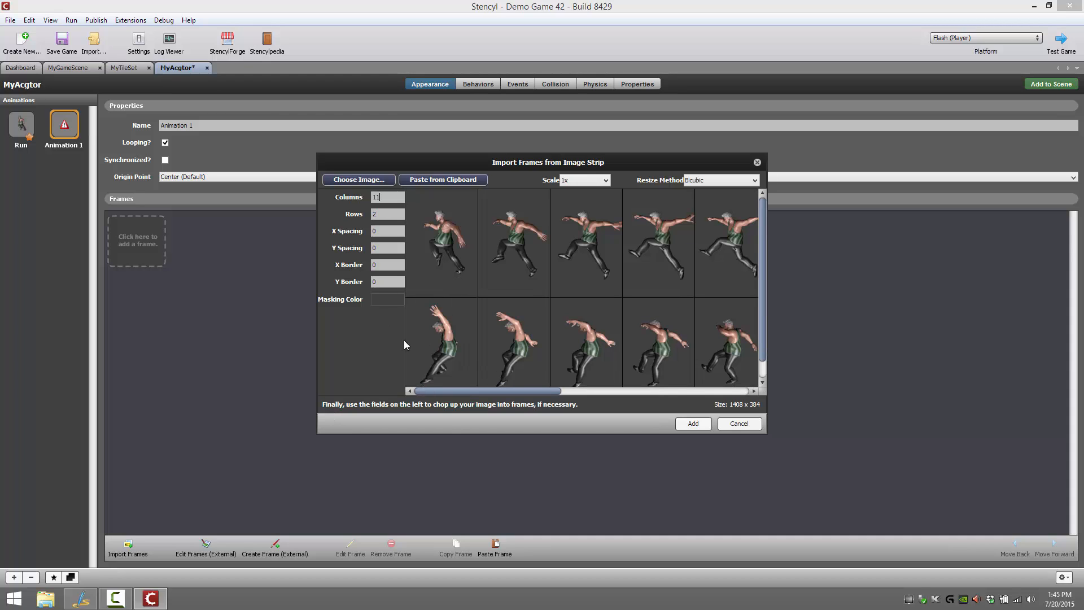
{"action": "left_click", "coordinate": [692, 423]}
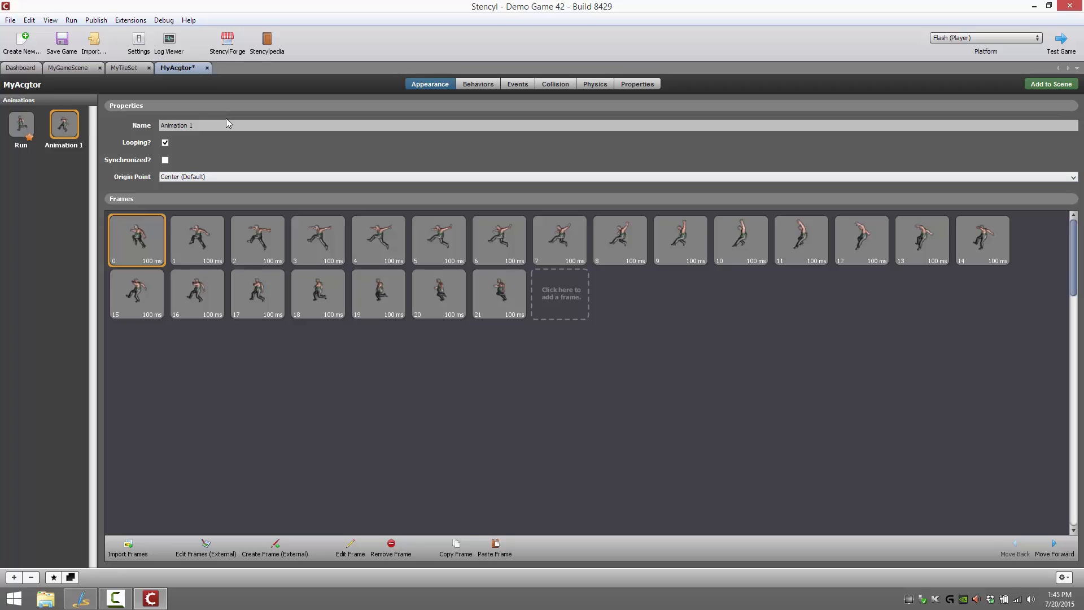
Rename the second animation Jump
{"action": "left_click", "coordinate": [226, 122]}
{"action": "key", "text": "ctrl+a"}
{"action": "type", "text": "Run"}
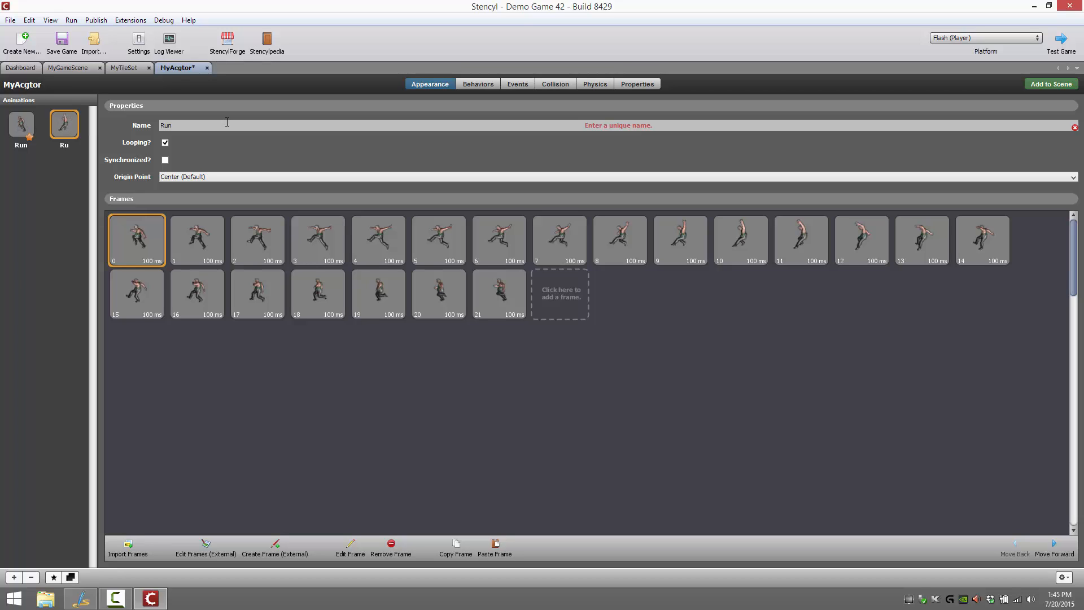
{"action": "key", "text": "BackSpace"}
{"action": "key", "text": "BackSpace"}
{"action": "key", "text": "BackSpace"}
{"action": "type", "text": "Jum"}
{"action": "left_click", "coordinate": [417, 342]}
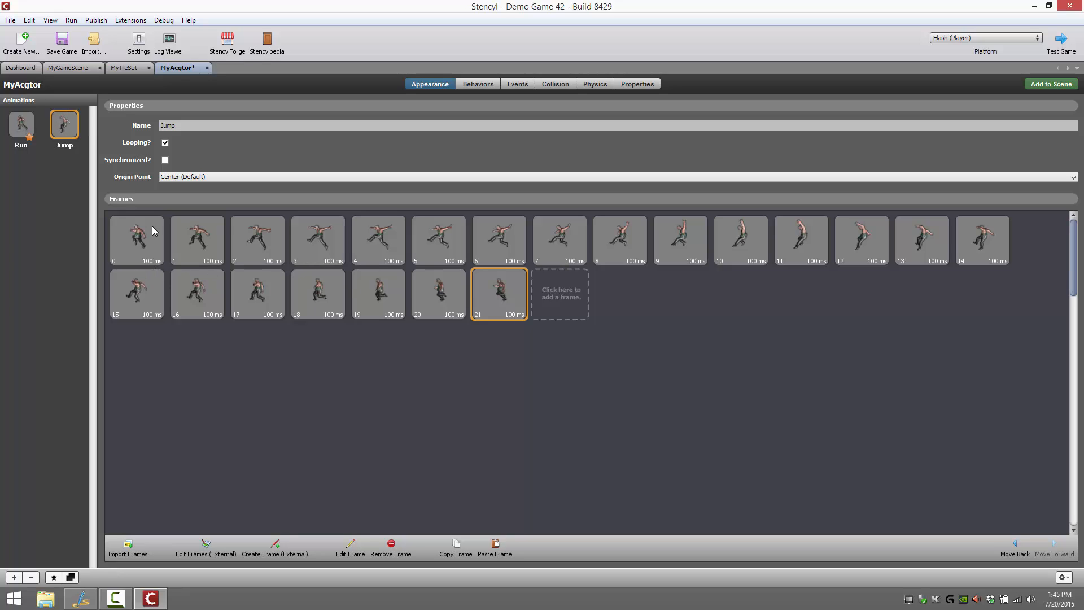
View the Jump animation's first frame in its settings and the whole jump strip in the external image editor Pencyl
{"action": "left_click", "coordinate": [138, 246], "text": "shift"}
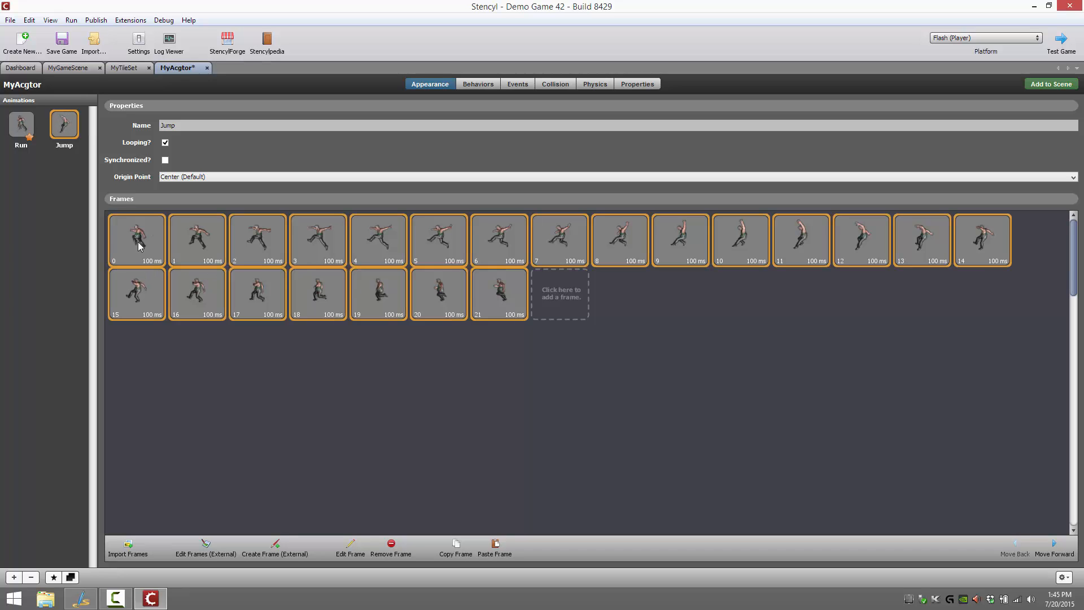
{"action": "double_click", "coordinate": [138, 246]}
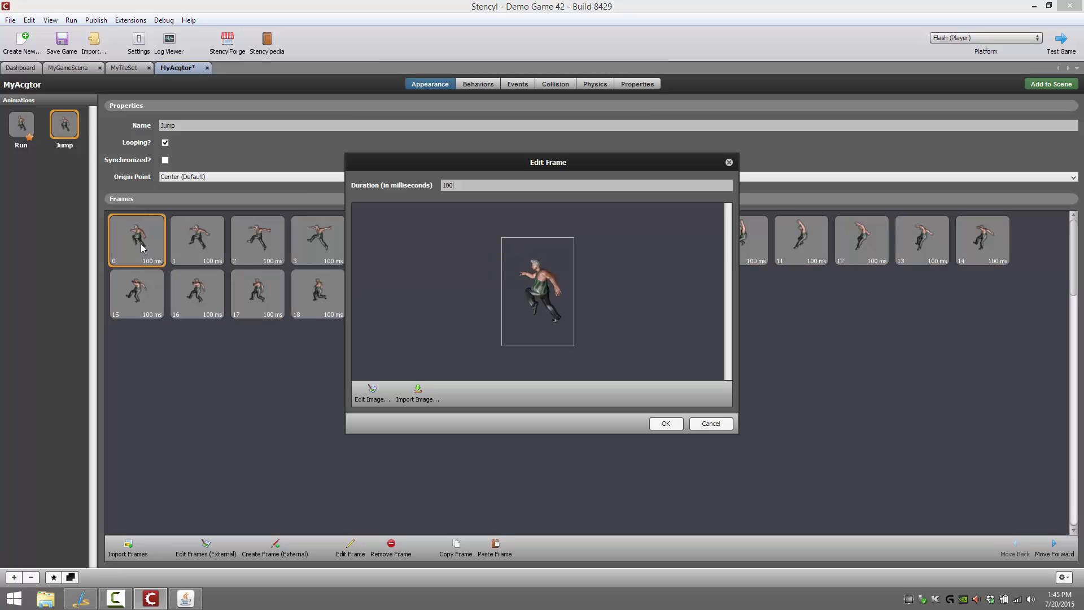
{"action": "left_click", "coordinate": [668, 430]}
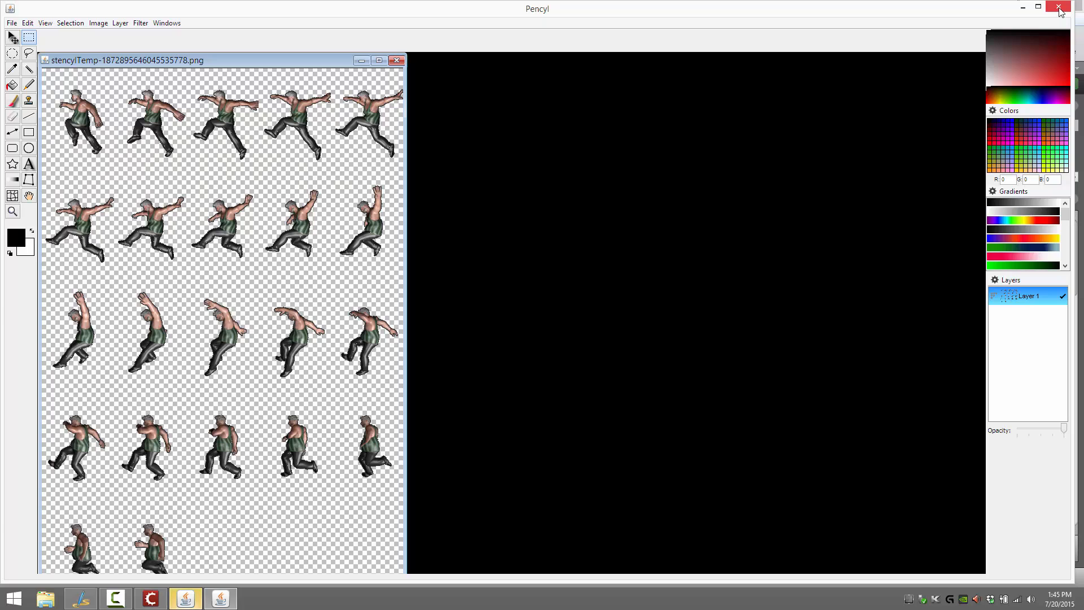
{"action": "left_click", "coordinate": [1059, 8]}
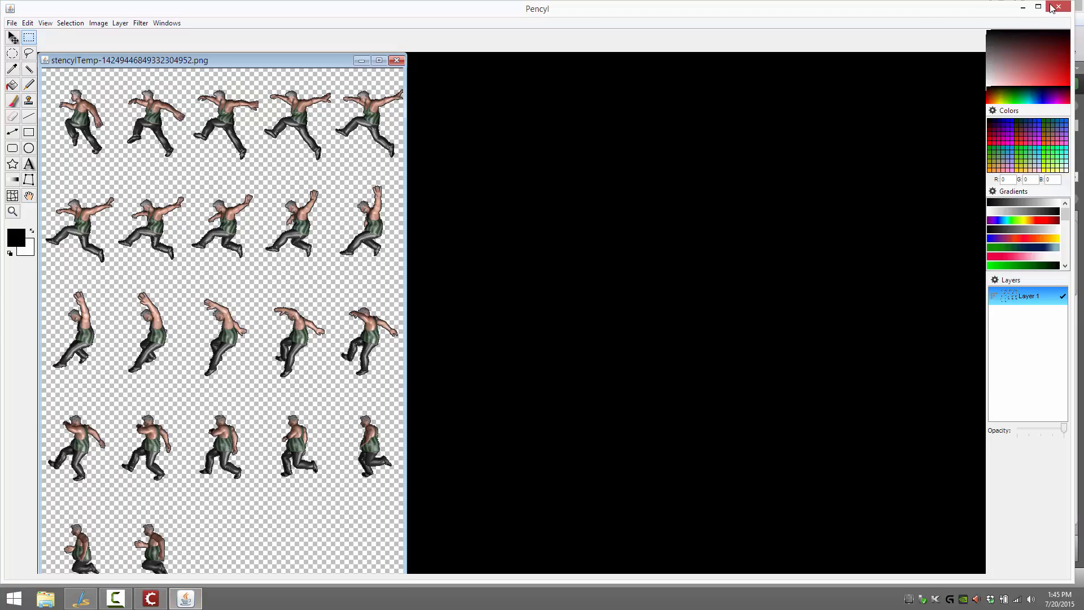
{"action": "left_click", "coordinate": [1052, 7]}
Examine the duration setting of the first Jump frame
{"action": "left_click", "coordinate": [161, 245]}
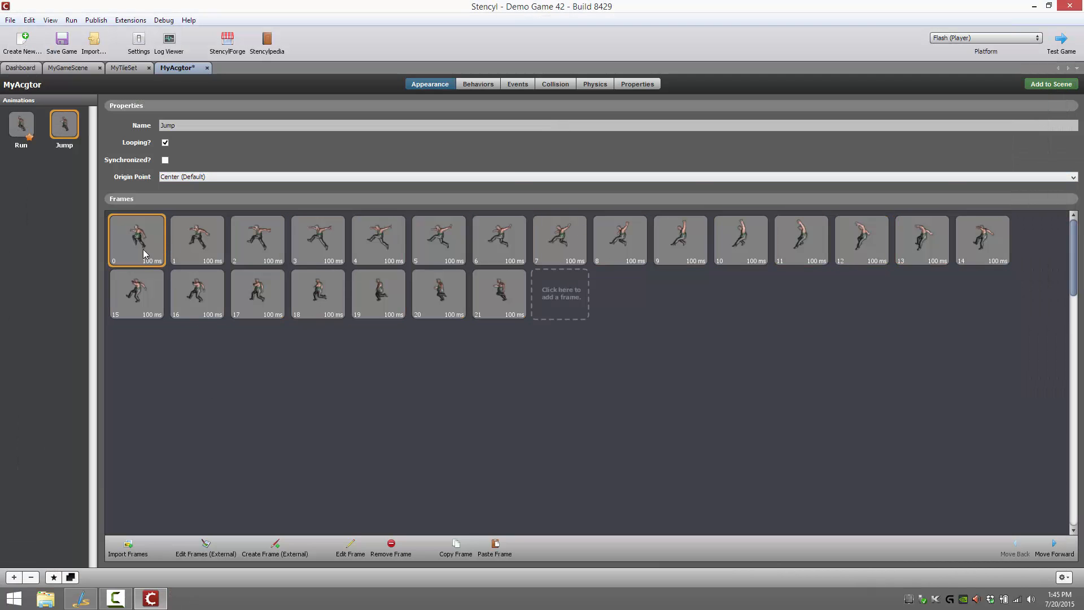
{"action": "double_click", "coordinate": [141, 242]}
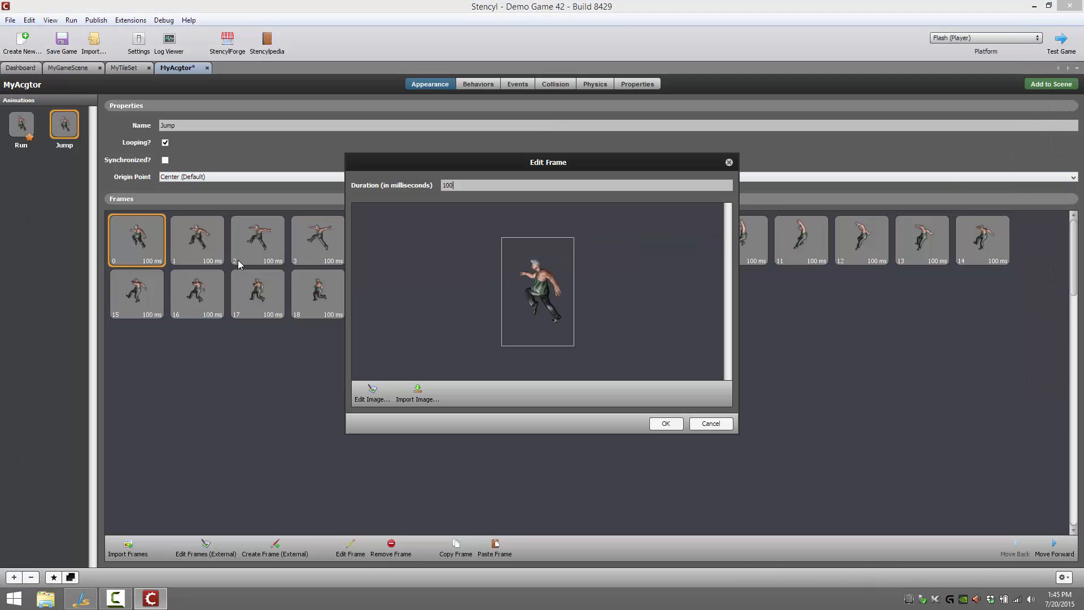
{"action": "double_click", "coordinate": [463, 181]}
{"action": "left_click", "coordinate": [675, 423]}
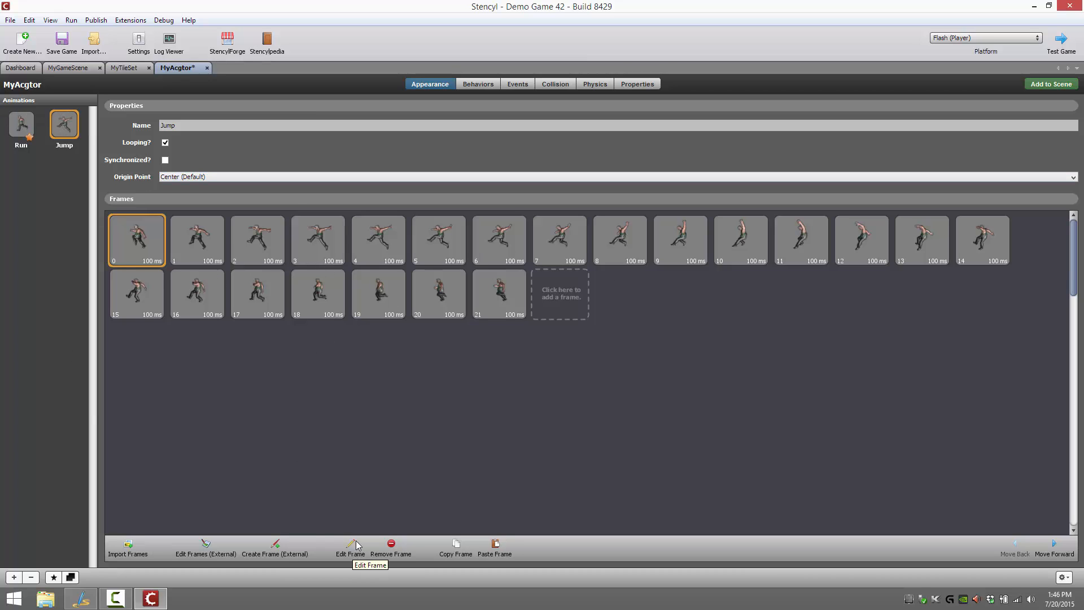
Set the duration of all Jump frames to 200 milliseconds
{"action": "left_click", "coordinate": [510, 297]}
{"action": "left_click", "coordinate": [164, 243], "text": "shift"}
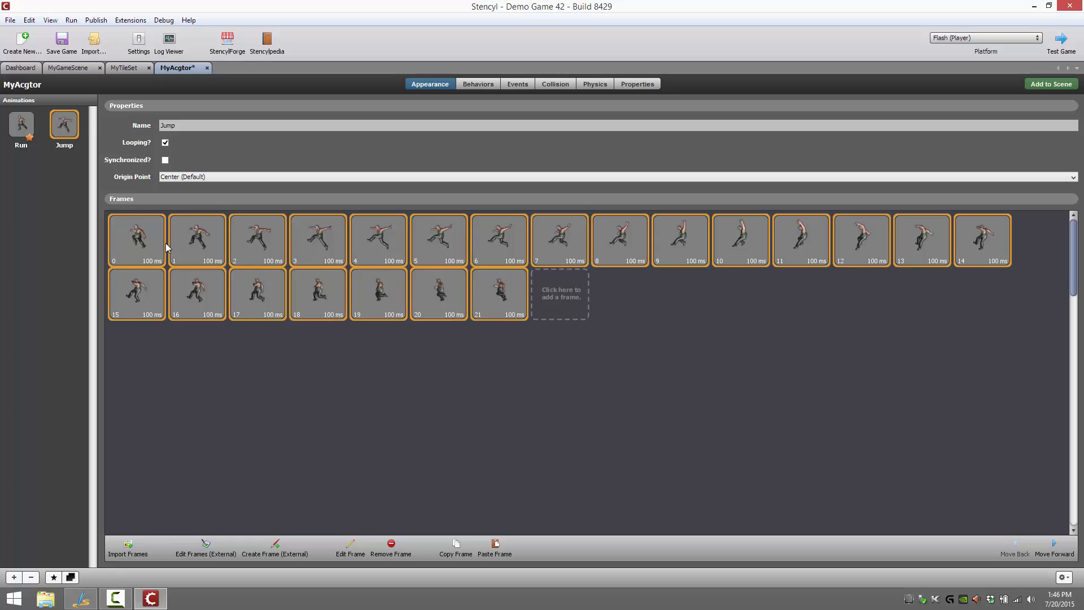
{"action": "left_click", "coordinate": [351, 545]}
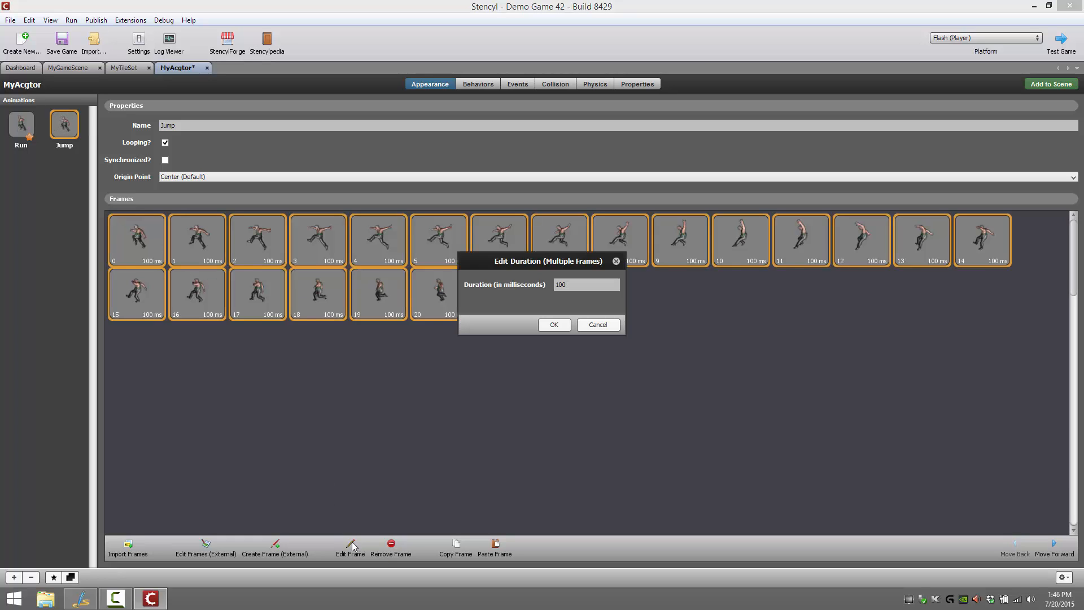
{"action": "double_click", "coordinate": [583, 283]}
{"action": "type", "text": "200"}
{"action": "key", "text": "Return"}
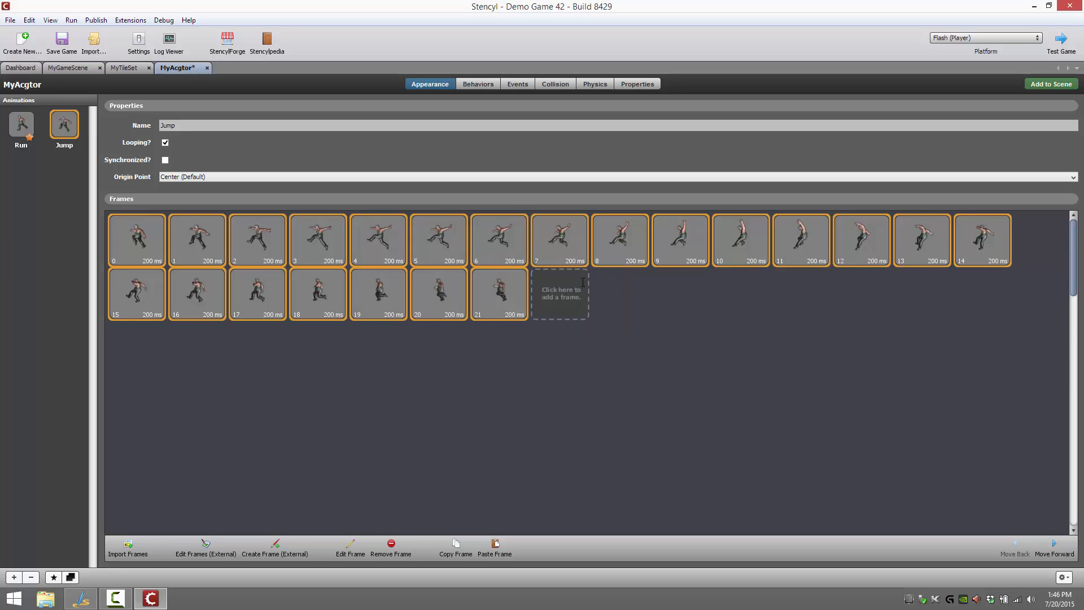
Set the duration of all Jump frames to 50 milliseconds
{"action": "left_click", "coordinate": [472, 415]}
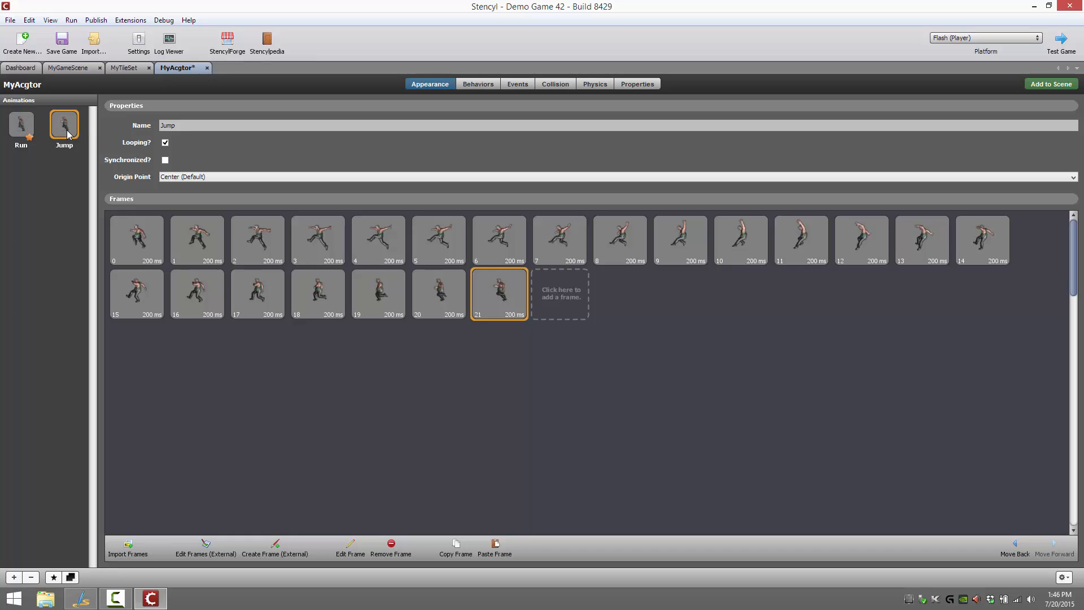
{"action": "key", "text": "ctrl+a"}
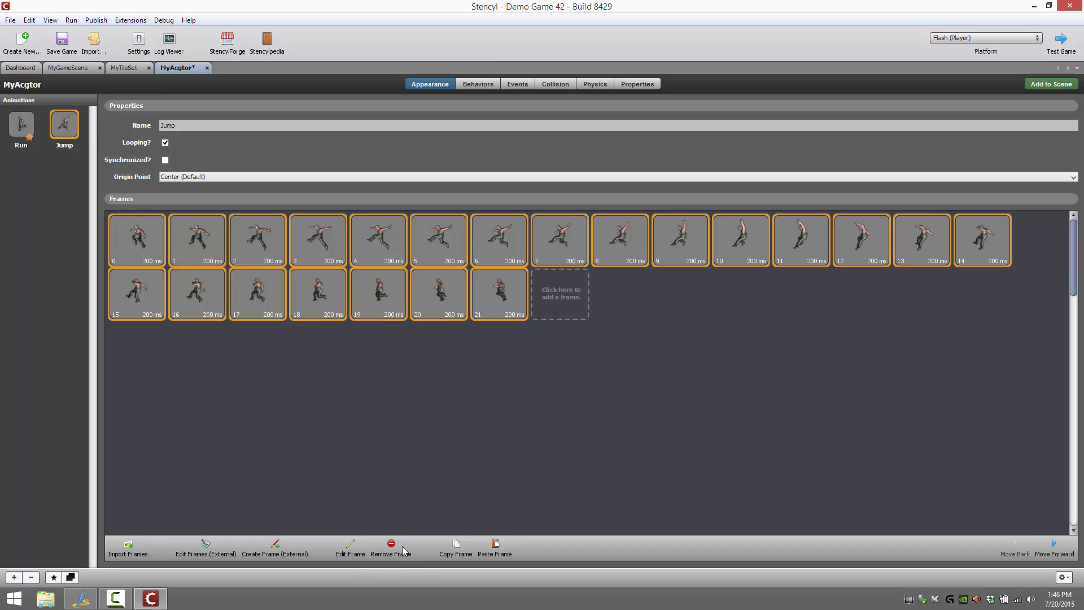
{"action": "left_click", "coordinate": [352, 546]}
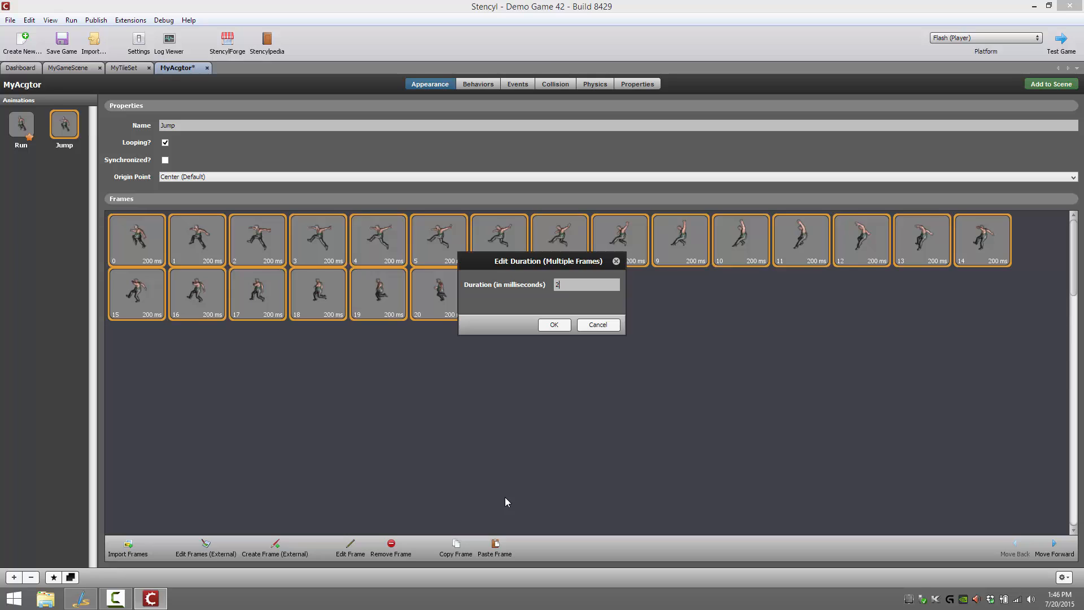
{"action": "key", "text": "BackSpace"}
{"action": "type", "text": "50"}
{"action": "key", "text": "Return"}
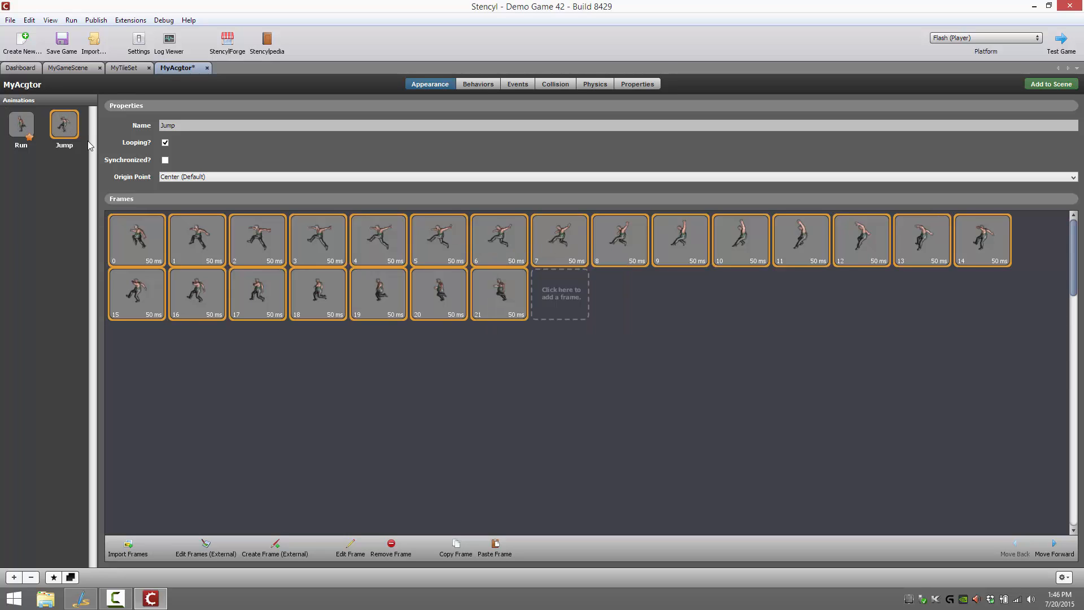
Place a MyAcgtor actor near the centre of MyGameScene, at about X 300, Y 242
{"action": "left_click", "coordinate": [21, 129]}
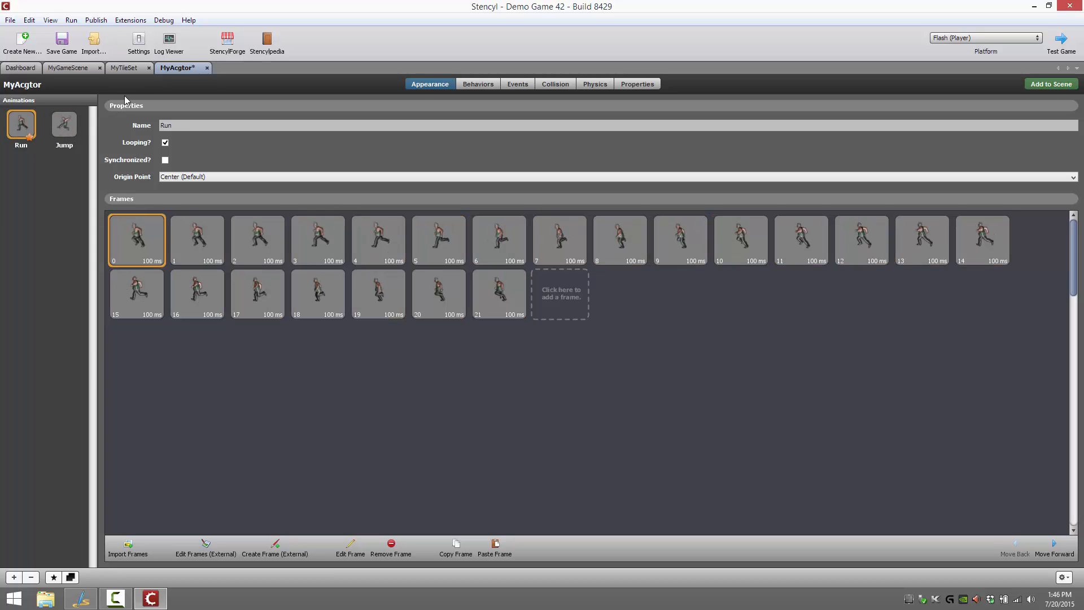
{"action": "left_click", "coordinate": [85, 67]}
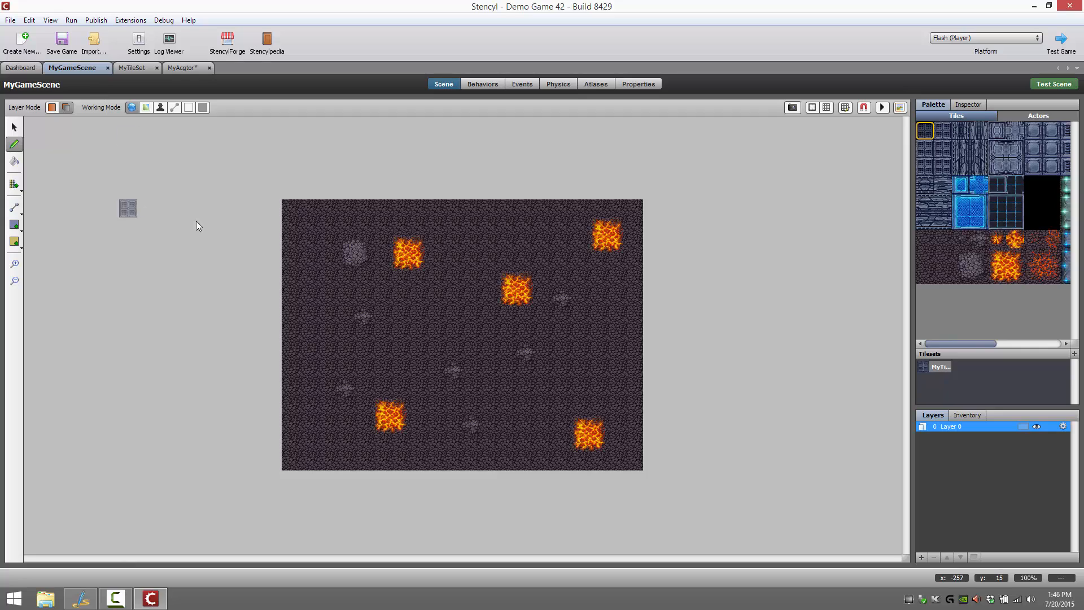
{"action": "left_click", "coordinate": [1038, 117]}
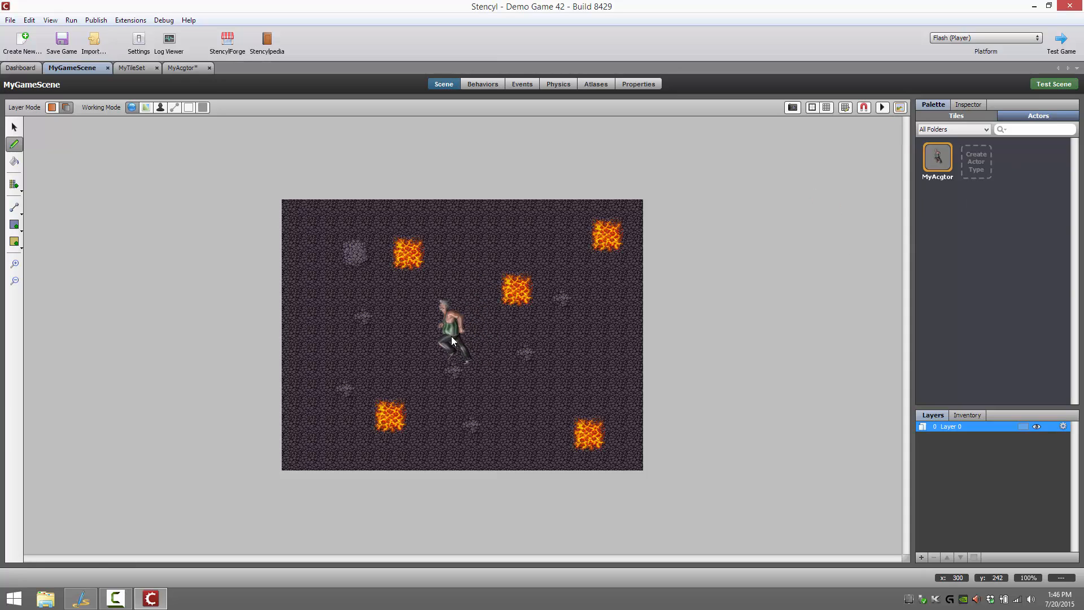
{"action": "left_click", "coordinate": [452, 336]}
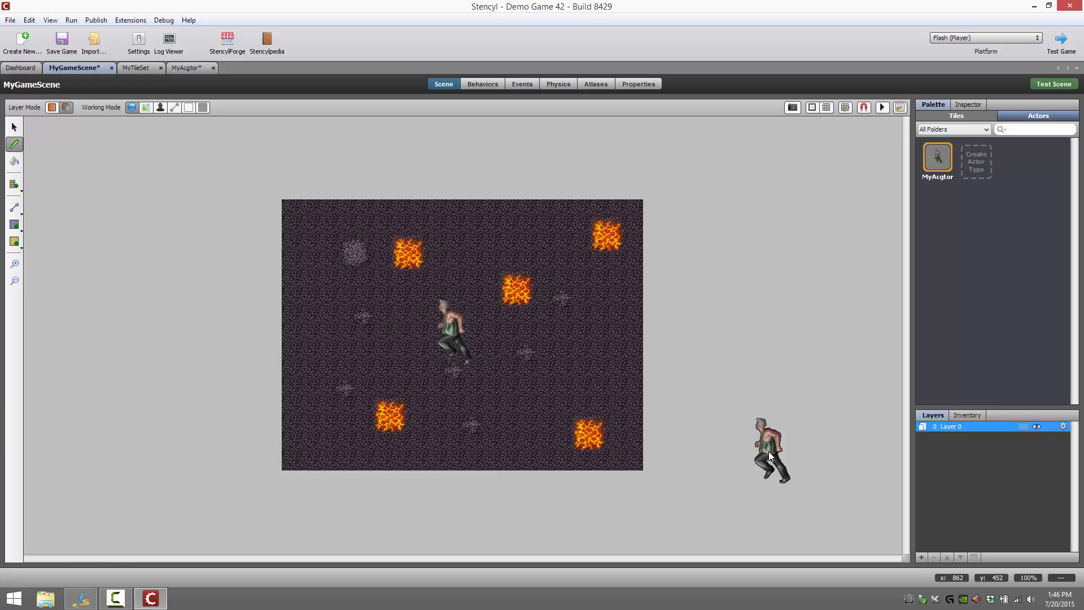
Preview the actor's animation within the scene, and save and test-run the game
{"action": "left_click", "coordinate": [882, 107]}
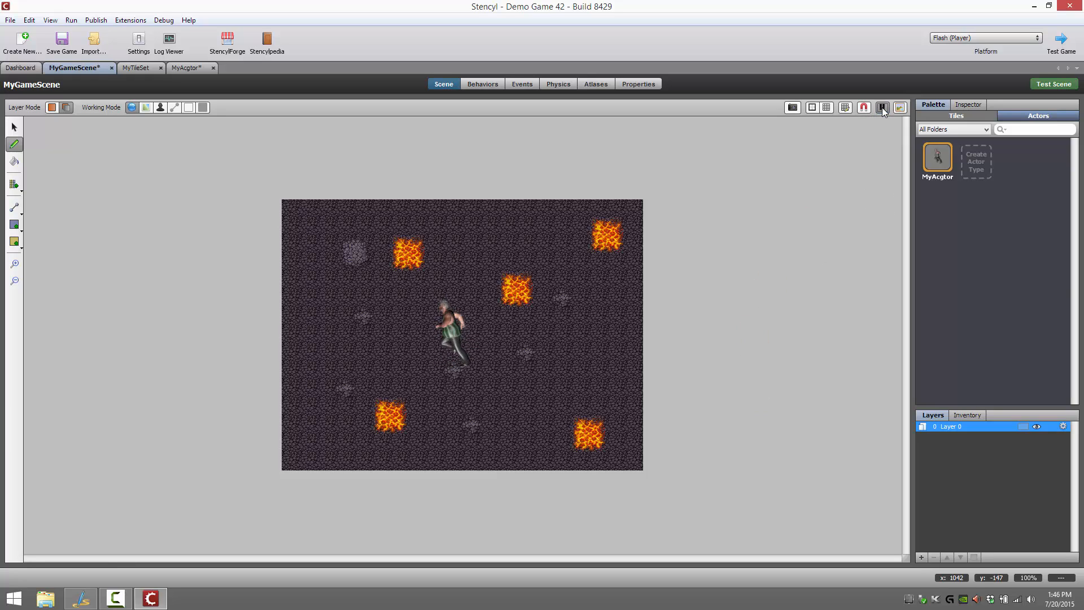
{"action": "left_click", "coordinate": [882, 107]}
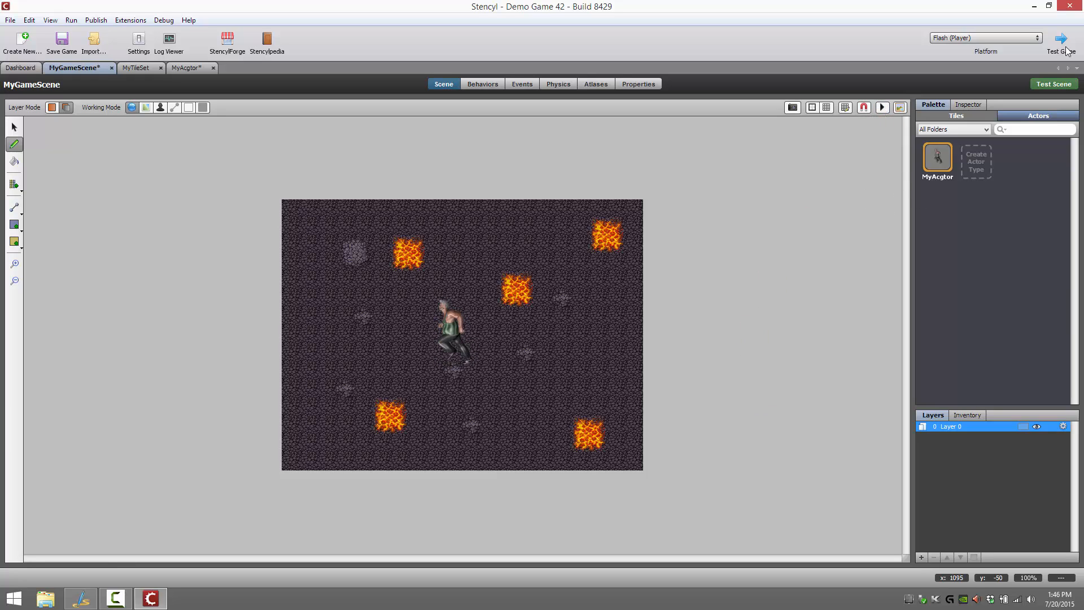
{"action": "key", "text": "ctrl+s"}
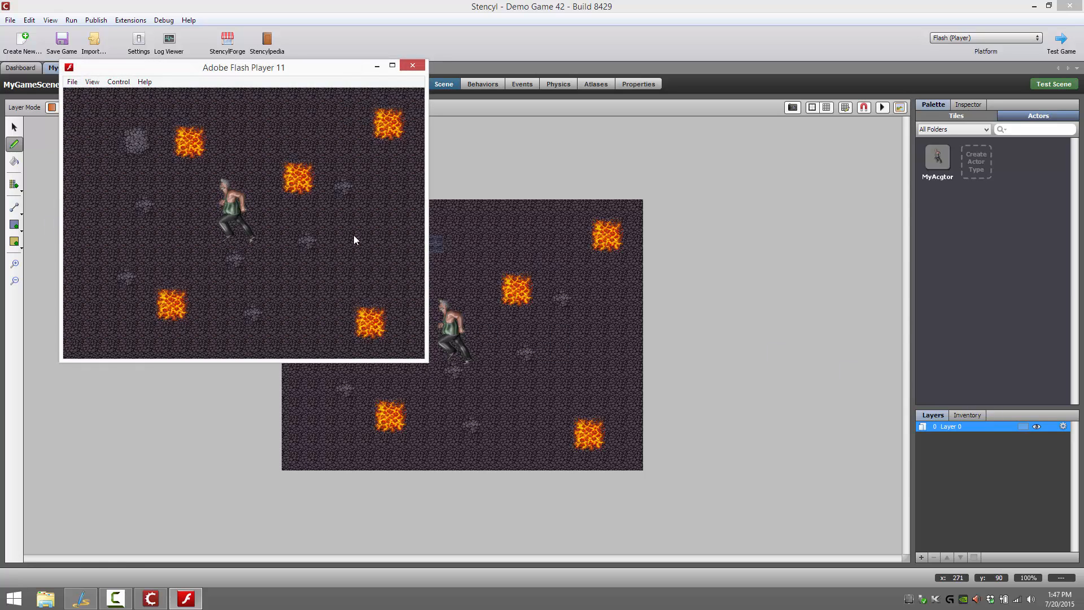
{"action": "left_click", "coordinate": [422, 66]}
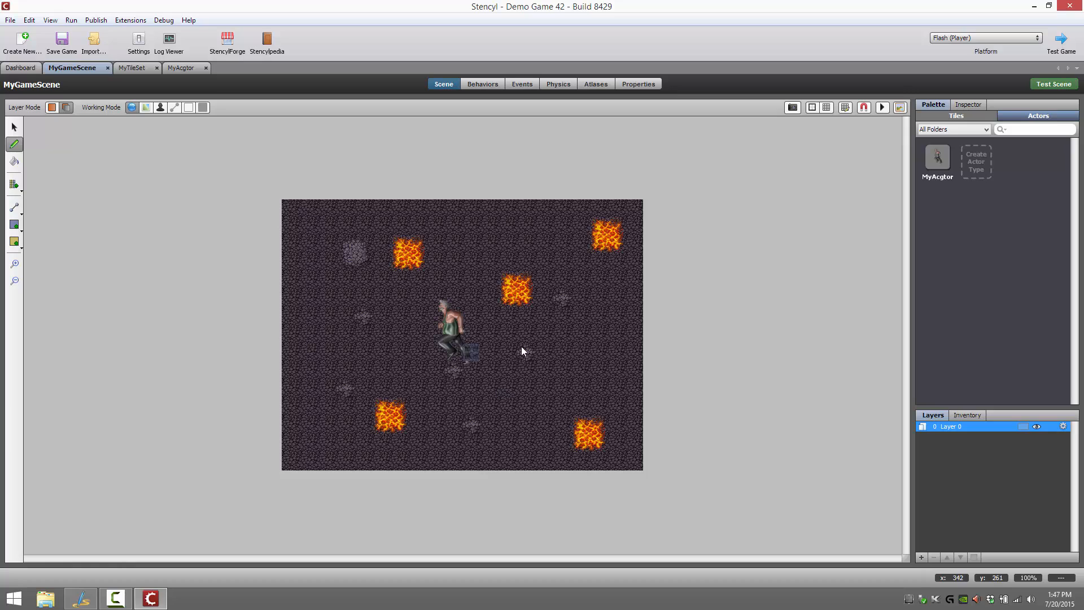
Browse the library's actor behaviors and attach Back and Forth Horizontally from the Motion category to MyAcgtor
{"action": "left_click", "coordinate": [936, 157]}
{"action": "left_click", "coordinate": [187, 68]}
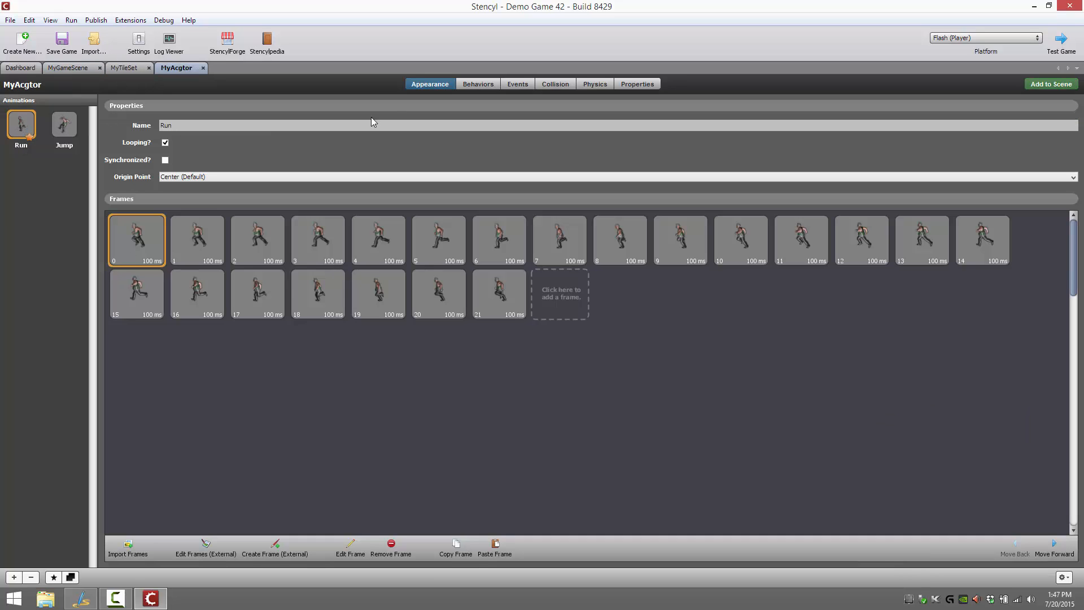
{"action": "left_click", "coordinate": [480, 87]}
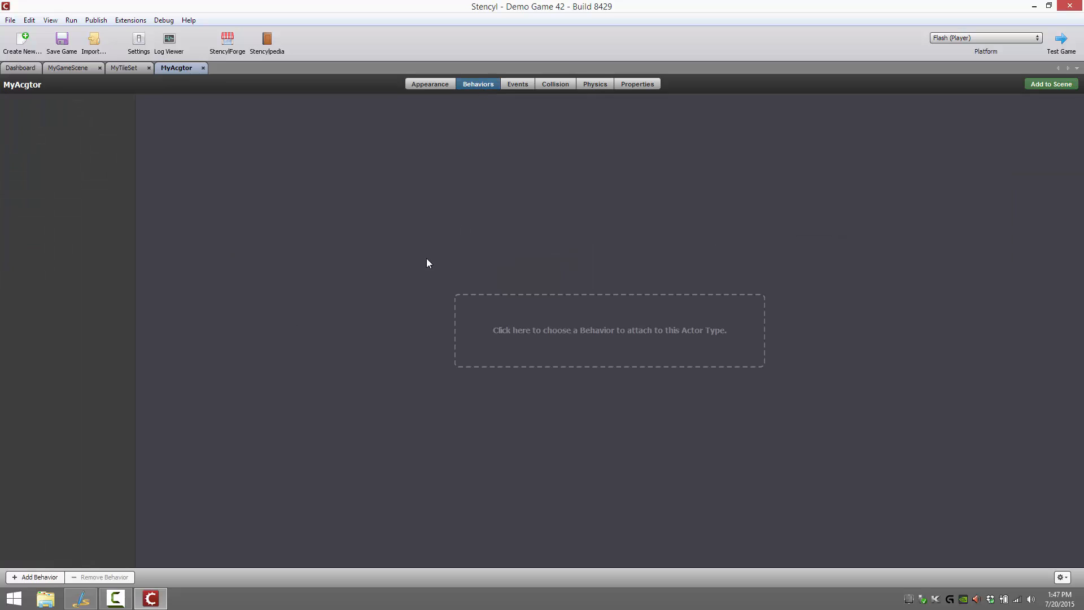
{"action": "left_click", "coordinate": [591, 339]}
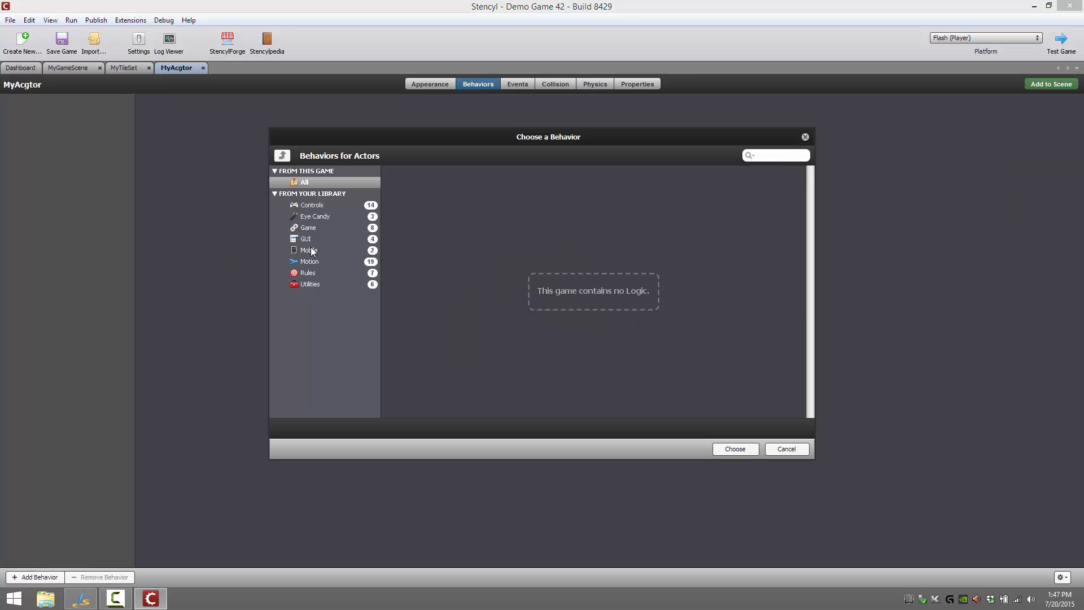
{"action": "left_click", "coordinate": [315, 210]}
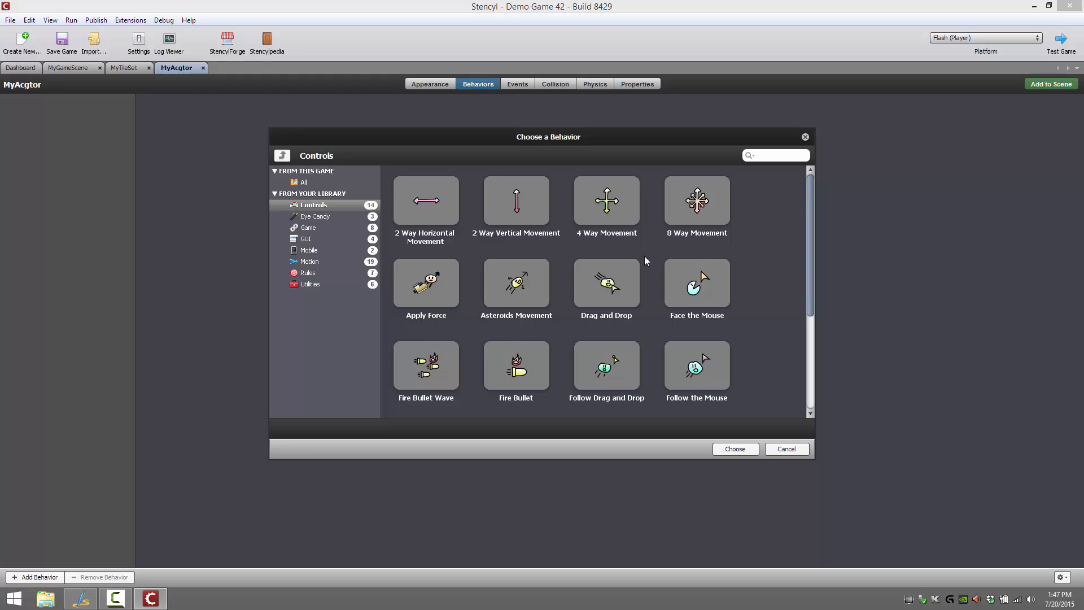
{"action": "left_click", "coordinate": [309, 218]}
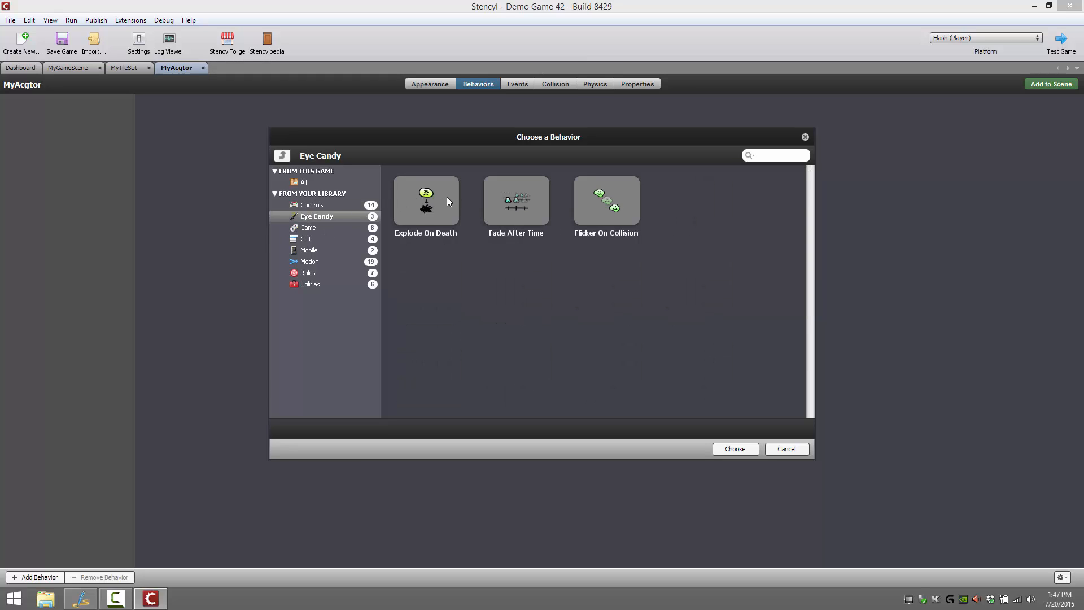
{"action": "left_click", "coordinate": [316, 228]}
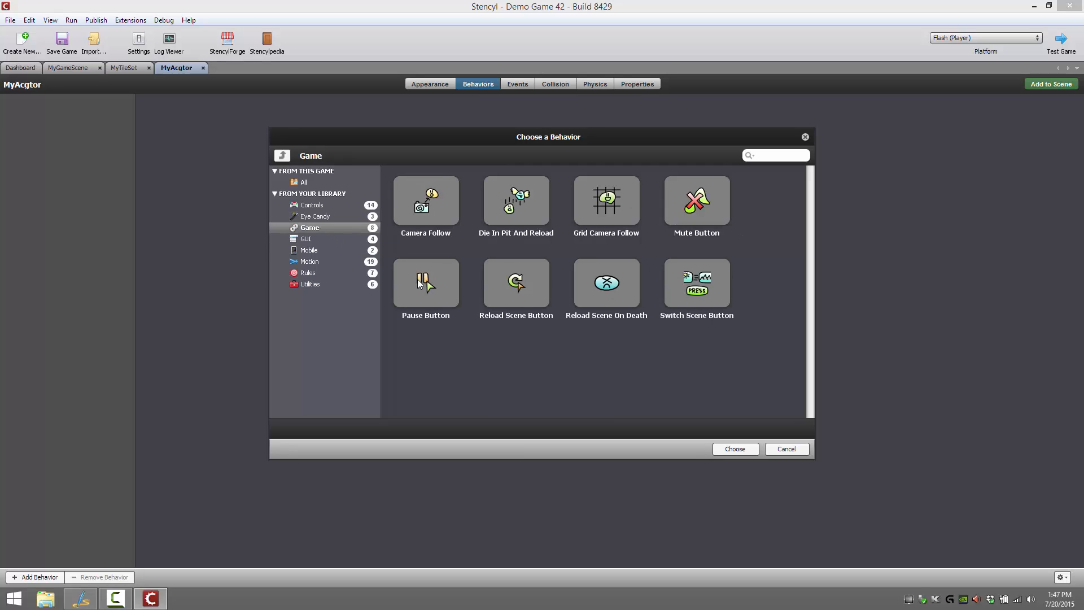
{"action": "left_click", "coordinate": [324, 240]}
{"action": "left_click", "coordinate": [326, 252]}
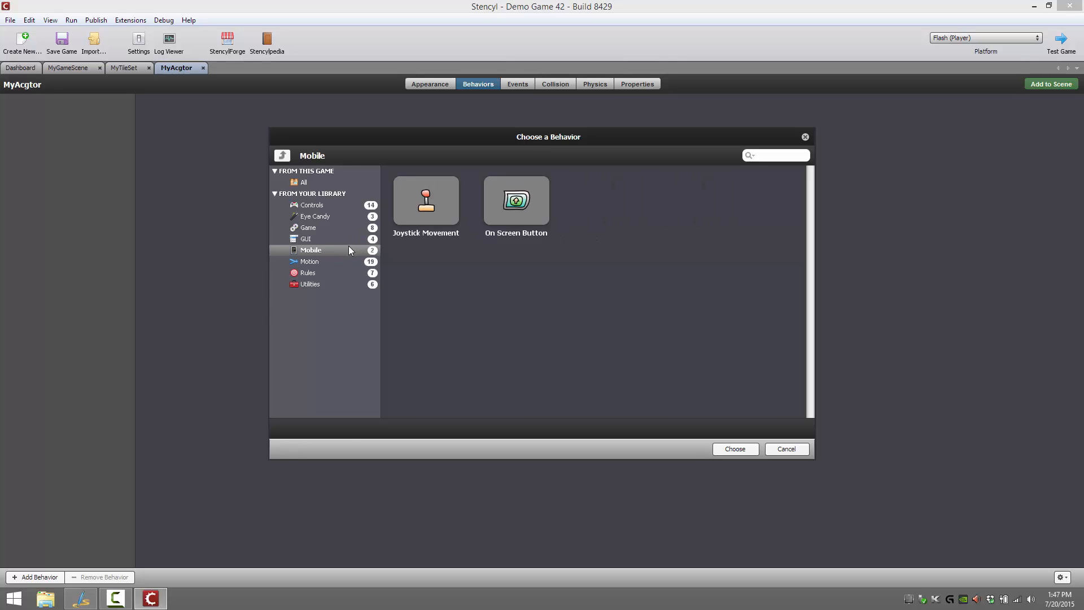
{"action": "left_click", "coordinate": [337, 261]}
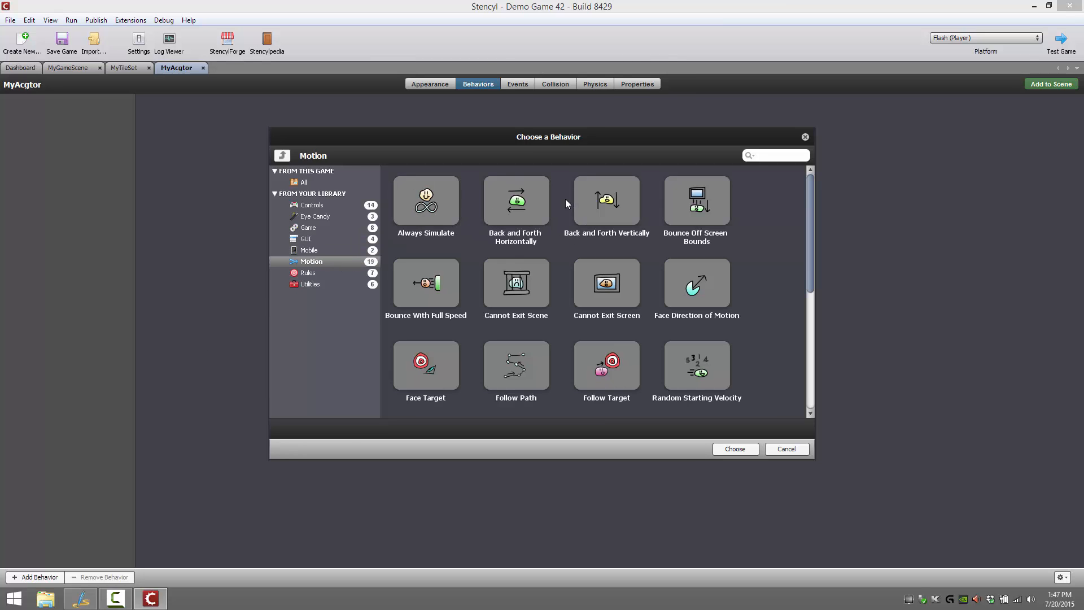
{"action": "double_click", "coordinate": [516, 202]}
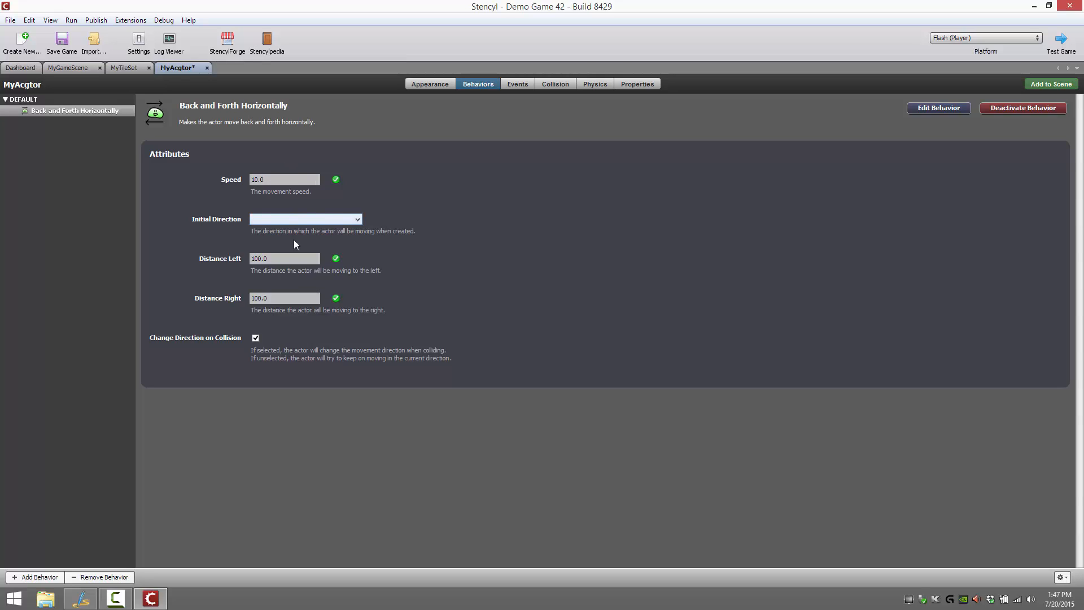
Choose an initial direction for the Back and Forth Horizontally behavior and set its Distance Left to 500
{"action": "left_click", "coordinate": [331, 219]}
{"action": "left_click", "coordinate": [309, 227]}
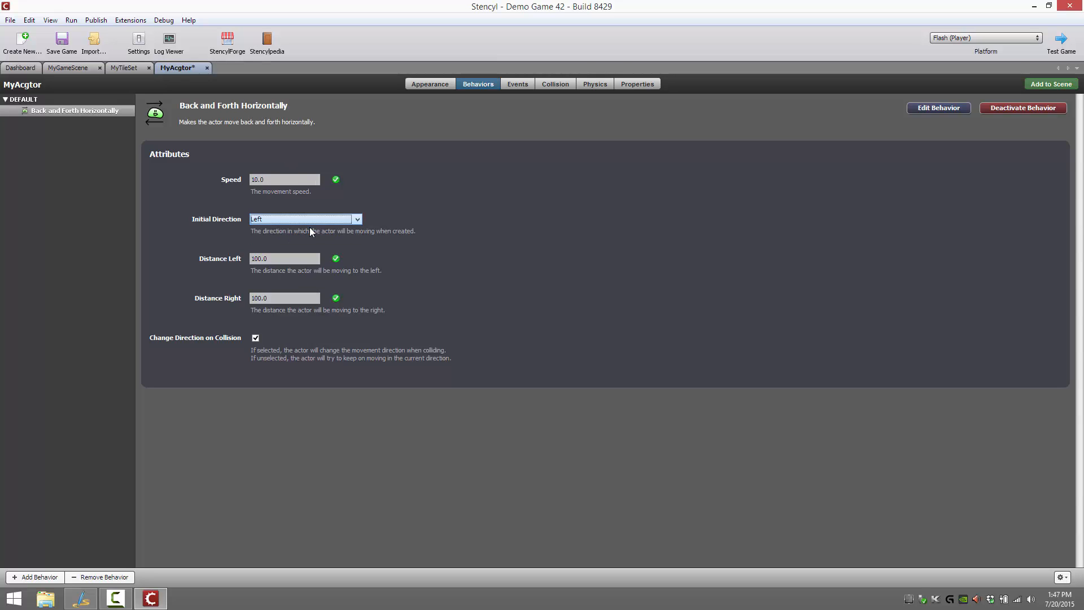
{"action": "left_click", "coordinate": [298, 256]}
{"action": "type", "text": "5"}
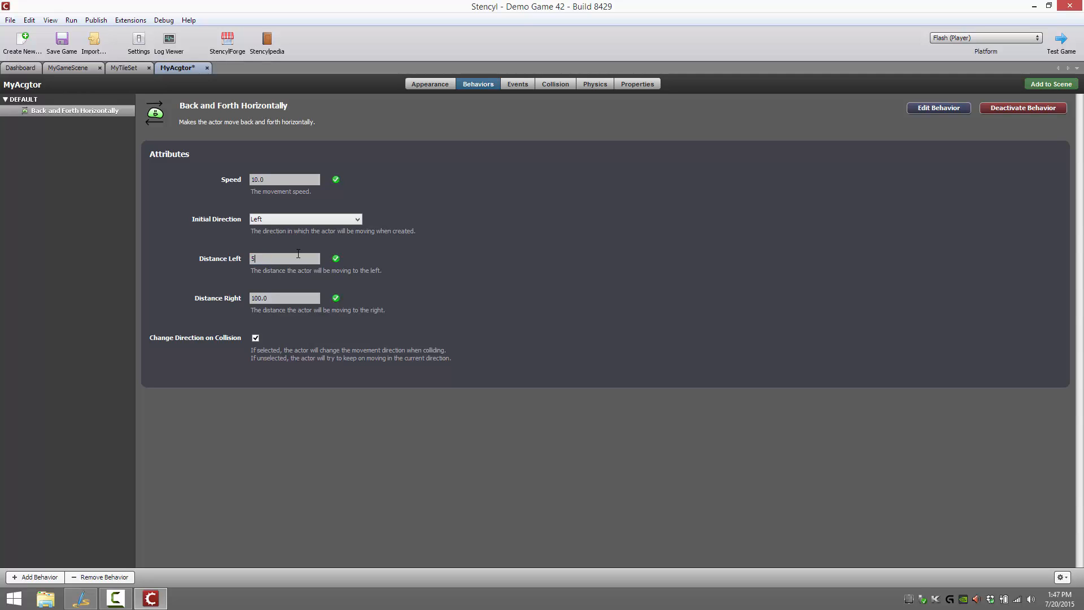
{"action": "key", "text": "BackSpace"}
{"action": "key", "text": "BackSpace"}
{"action": "key", "text": "BackSpace"}
{"action": "type", "text": "500"}
Test the game from MyGameScene to check the actor's back-and-forth movement, and close the player
{"action": "left_click", "coordinate": [67, 67]}
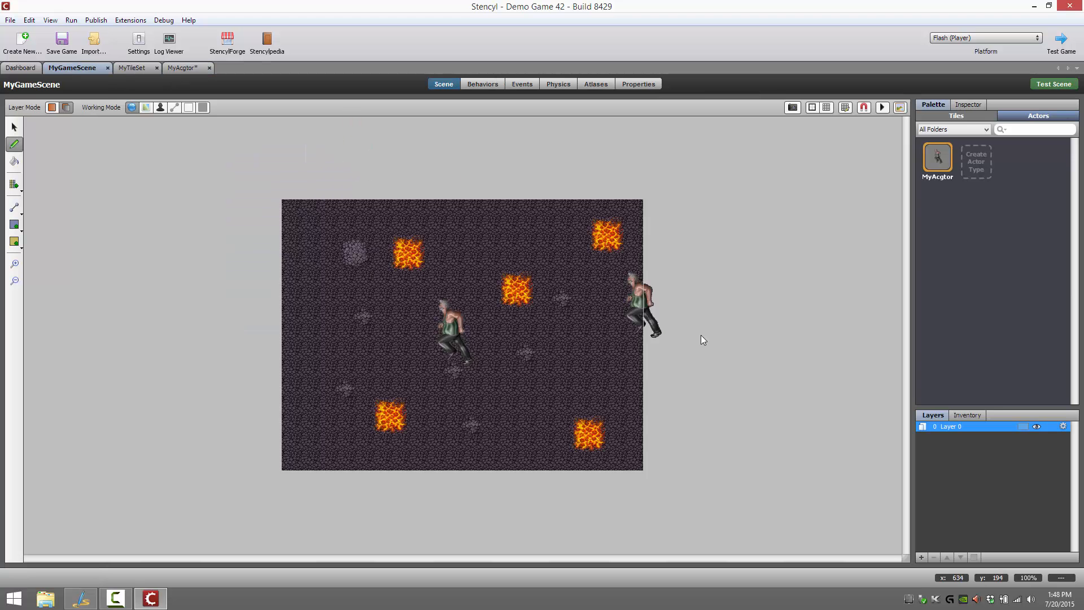
{"action": "left_click", "coordinate": [1062, 50]}
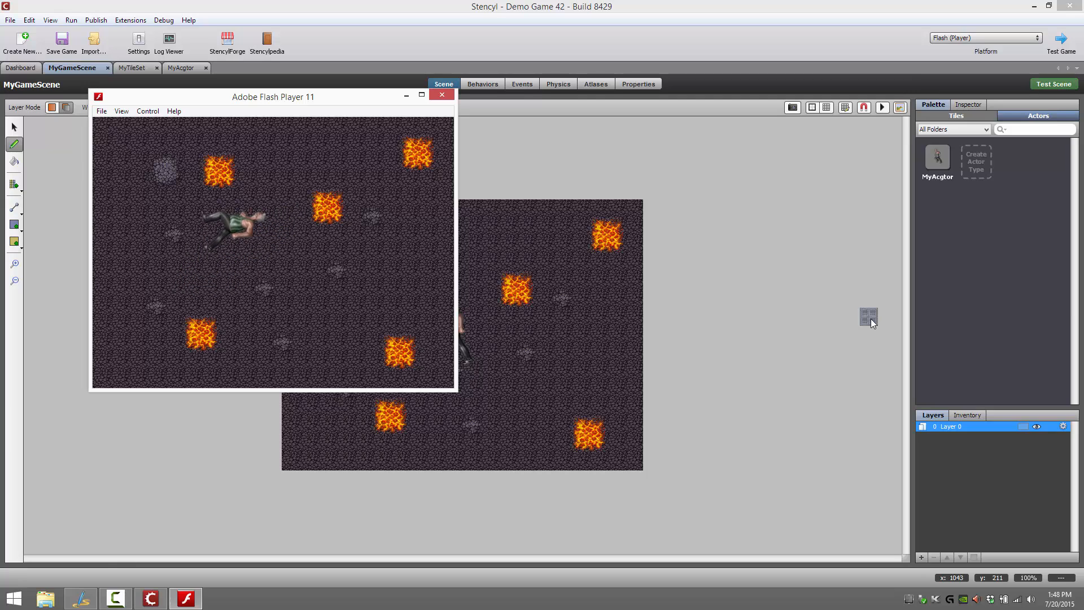
{"action": "left_click", "coordinate": [442, 94]}
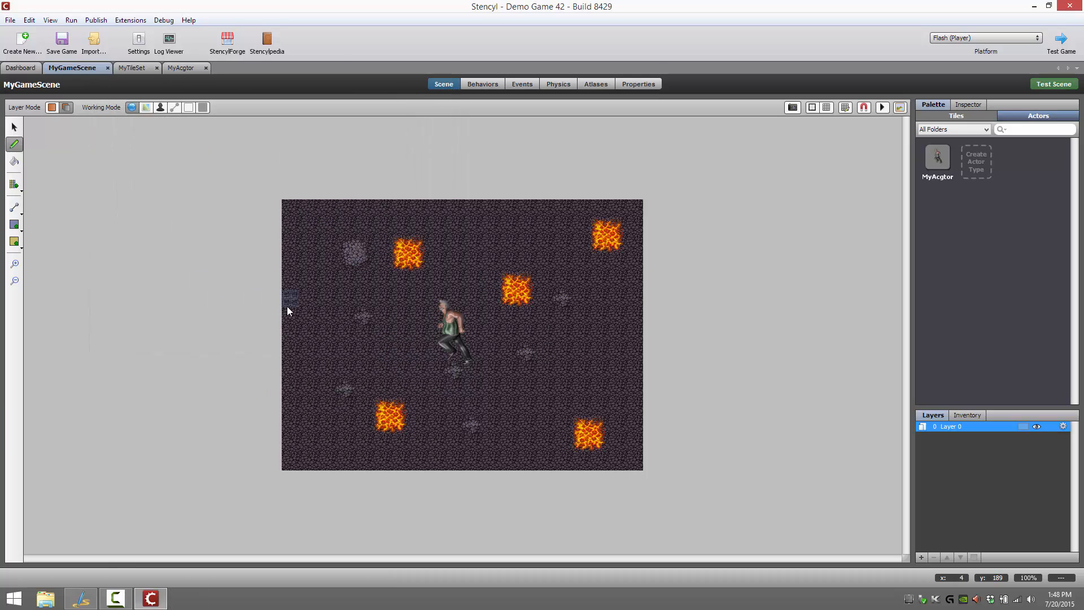
Select all tiles from A1 to J9 in MyTileSet and set their collision bounds to No Collisions
{"action": "left_click", "coordinate": [141, 66]}
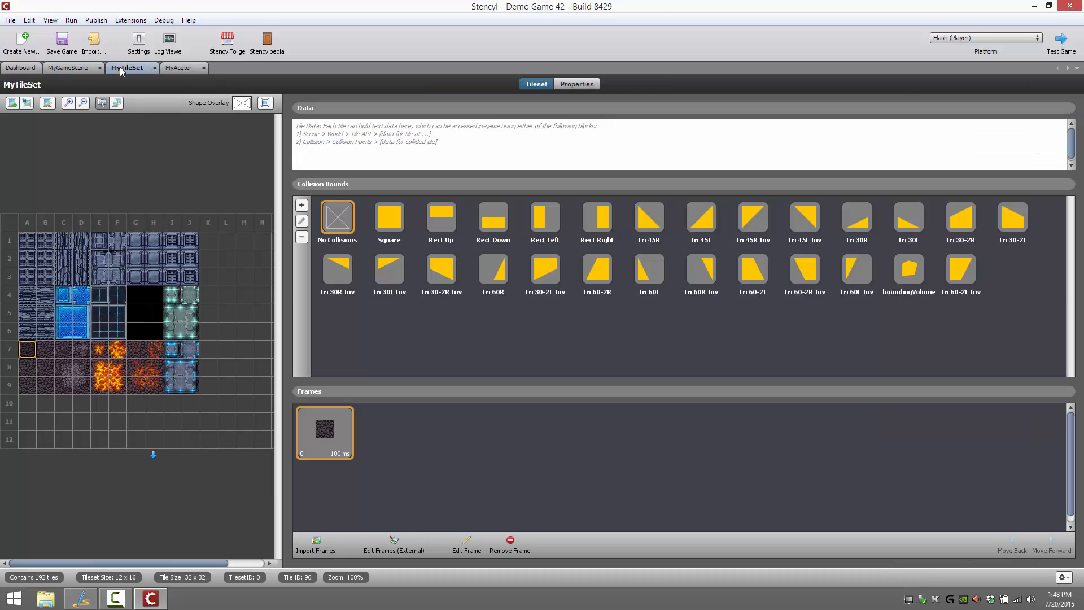
{"action": "left_click", "coordinate": [27, 241]}
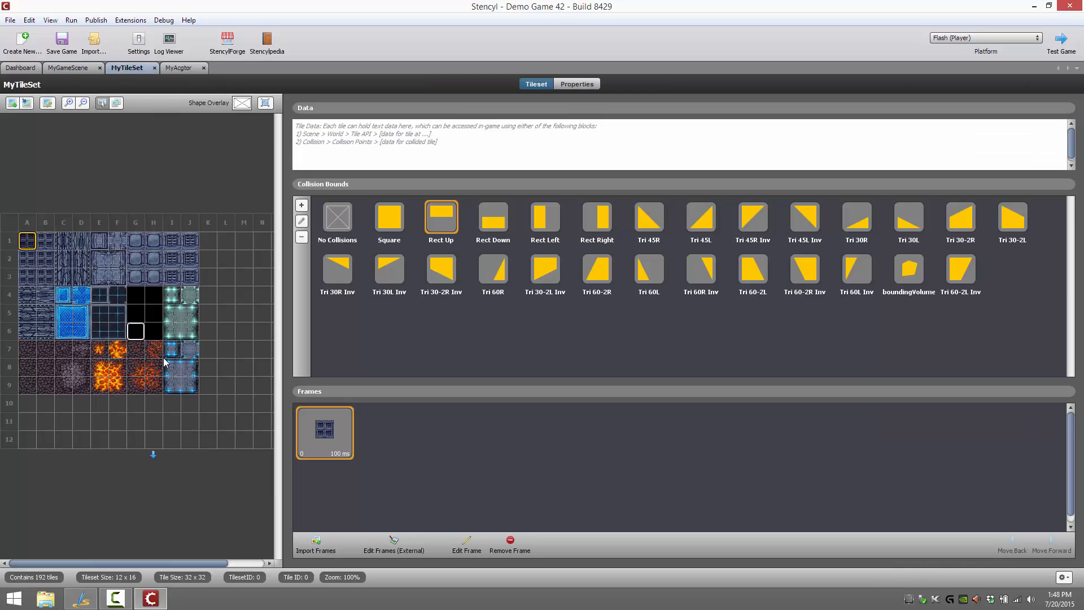
{"action": "left_click", "coordinate": [191, 387]}
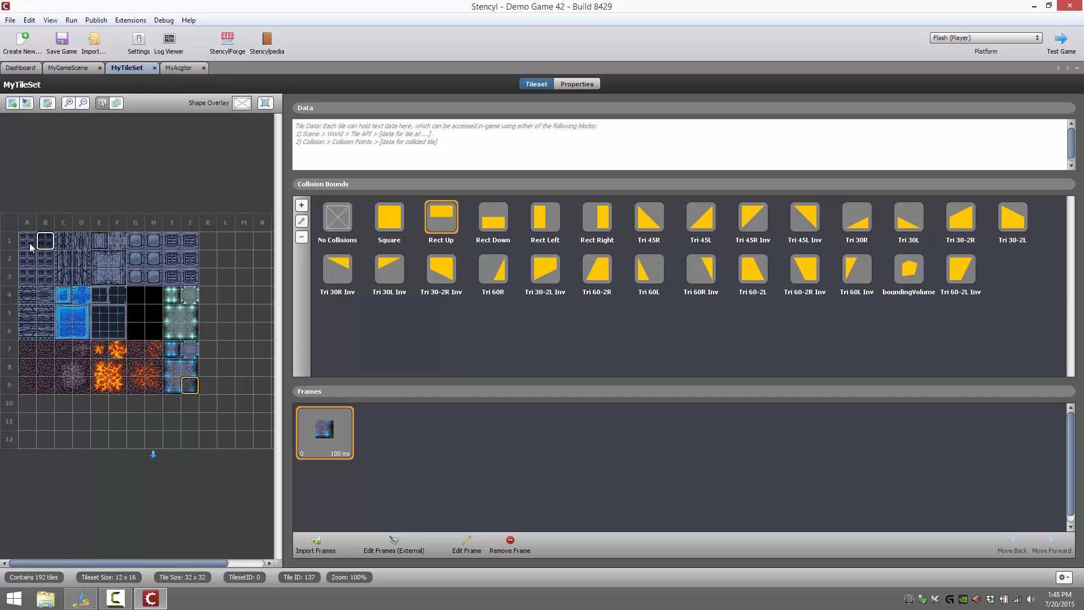
{"action": "left_click", "coordinate": [348, 227]}
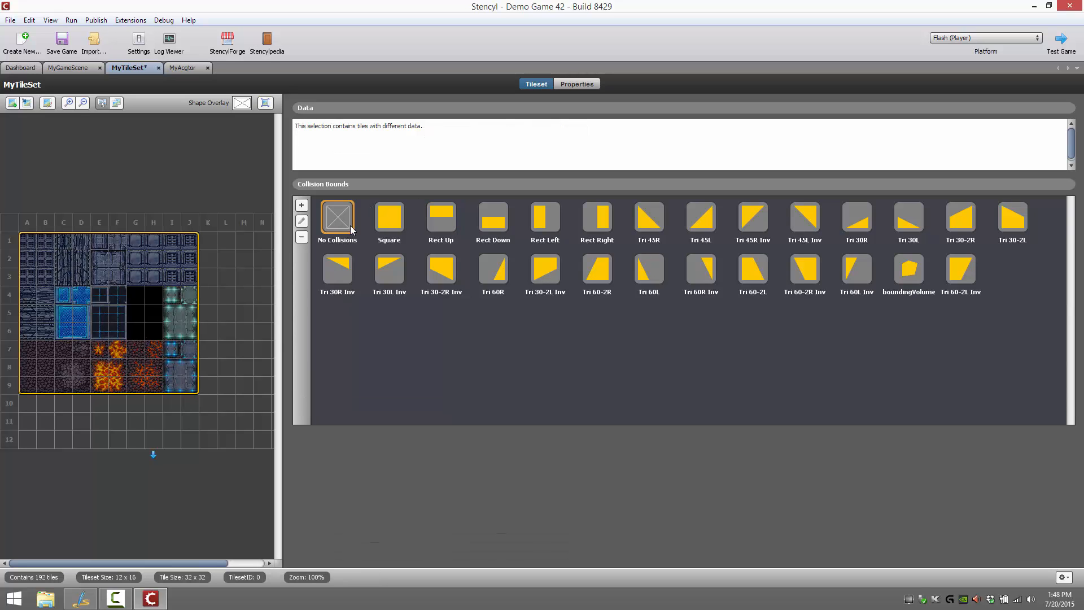
Set Can Rotate to No in MyAcgtor's general physics settings
{"action": "left_click", "coordinate": [70, 68]}
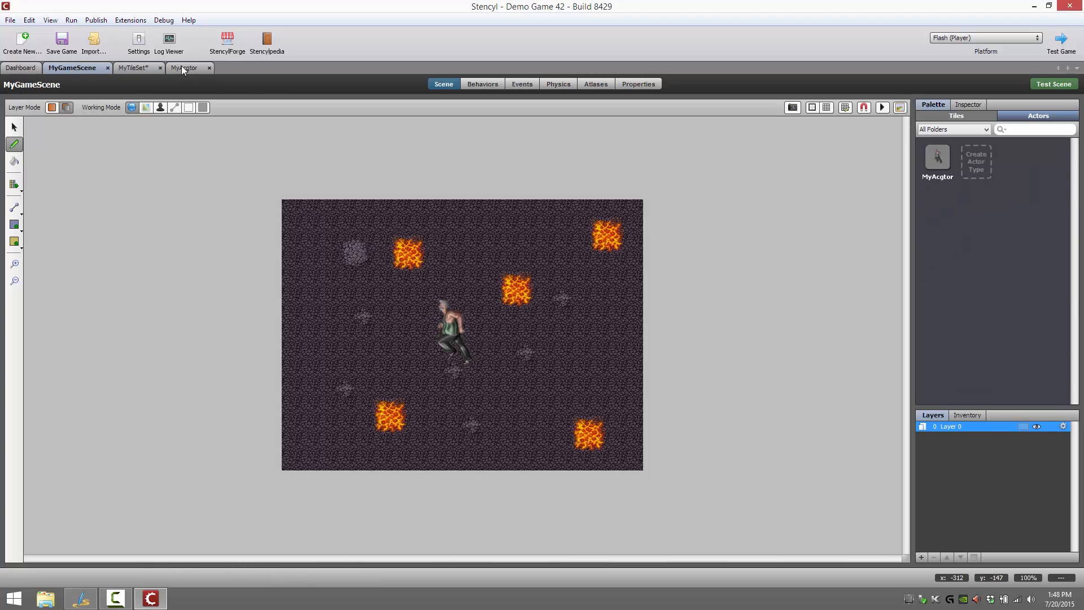
{"action": "left_click", "coordinate": [181, 67]}
{"action": "left_click", "coordinate": [73, 68]}
{"action": "left_click", "coordinate": [190, 69]}
{"action": "left_click", "coordinate": [595, 84]}
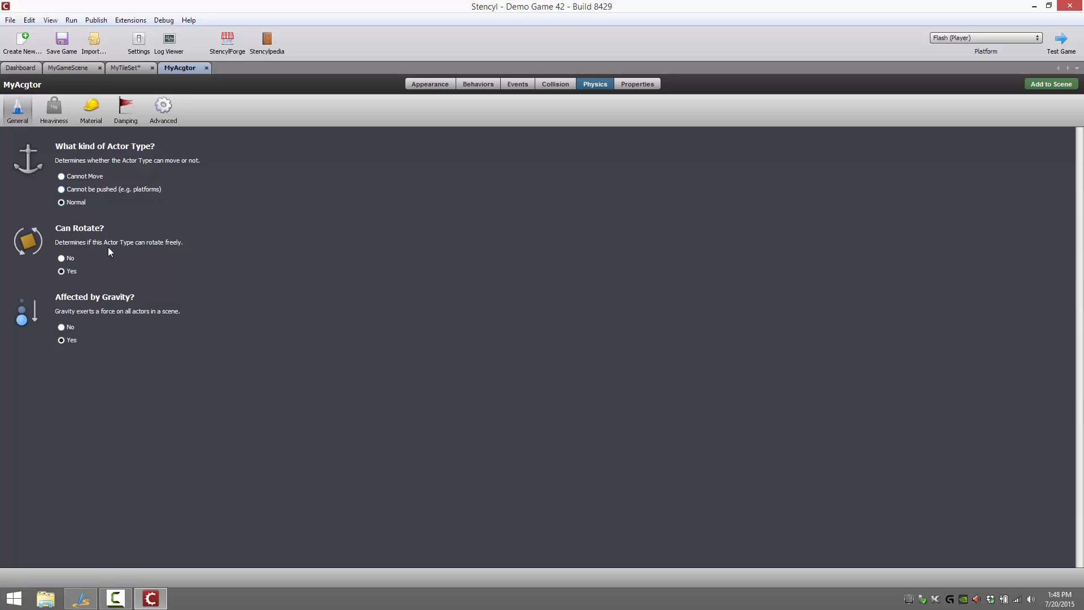
{"action": "left_click", "coordinate": [69, 257]}
Test the game from MyGameScene with the changed collision and rotation settings, and close the player
{"action": "left_click", "coordinate": [67, 69]}
{"action": "left_click", "coordinate": [1067, 41]}
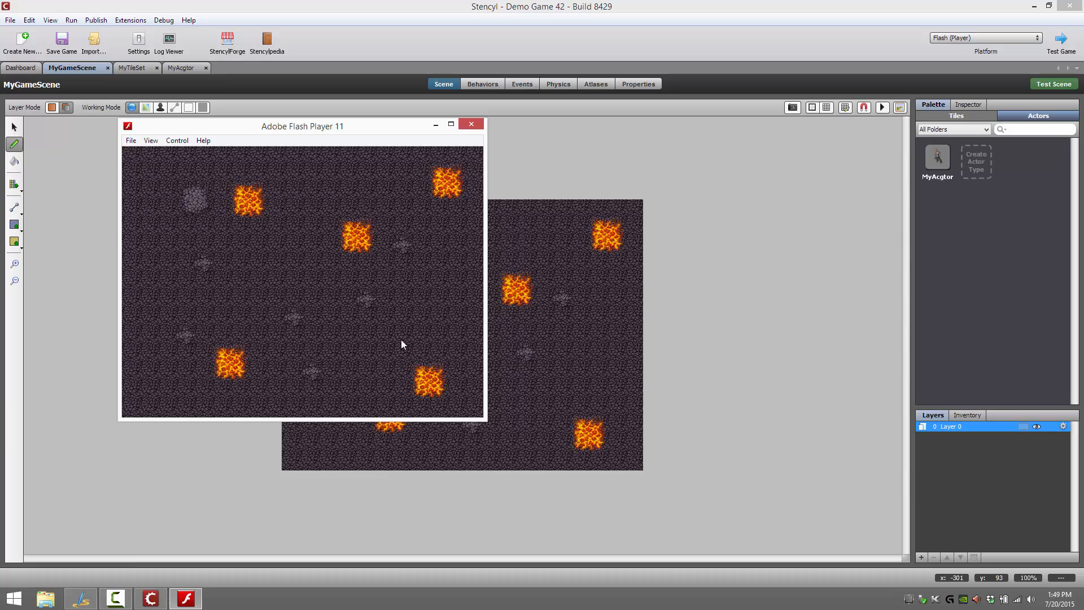
{"action": "left_click", "coordinate": [471, 124]}
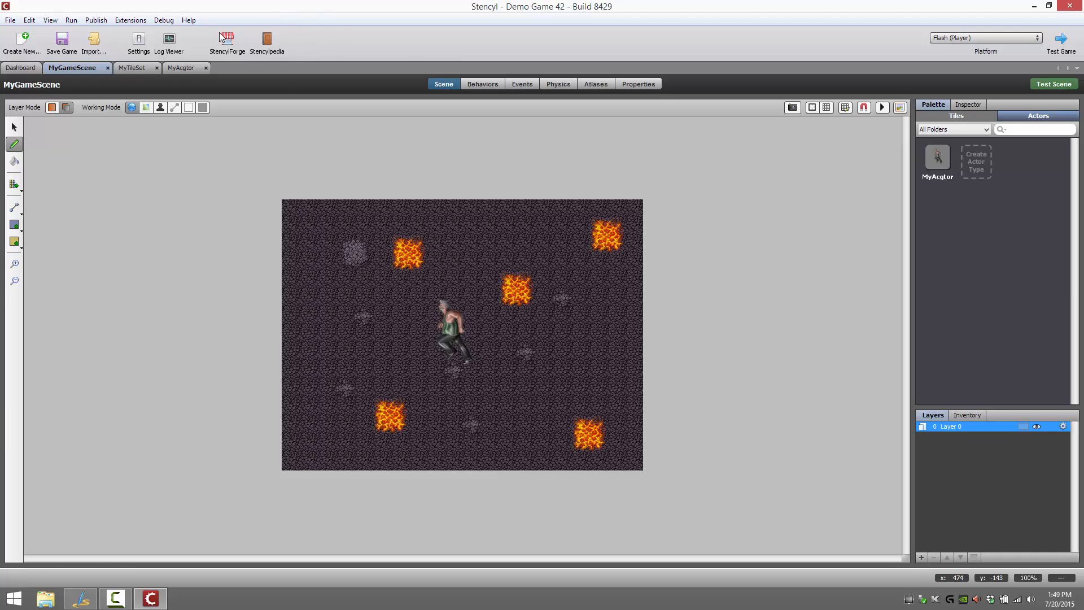
{"action": "left_click", "coordinate": [130, 20]}
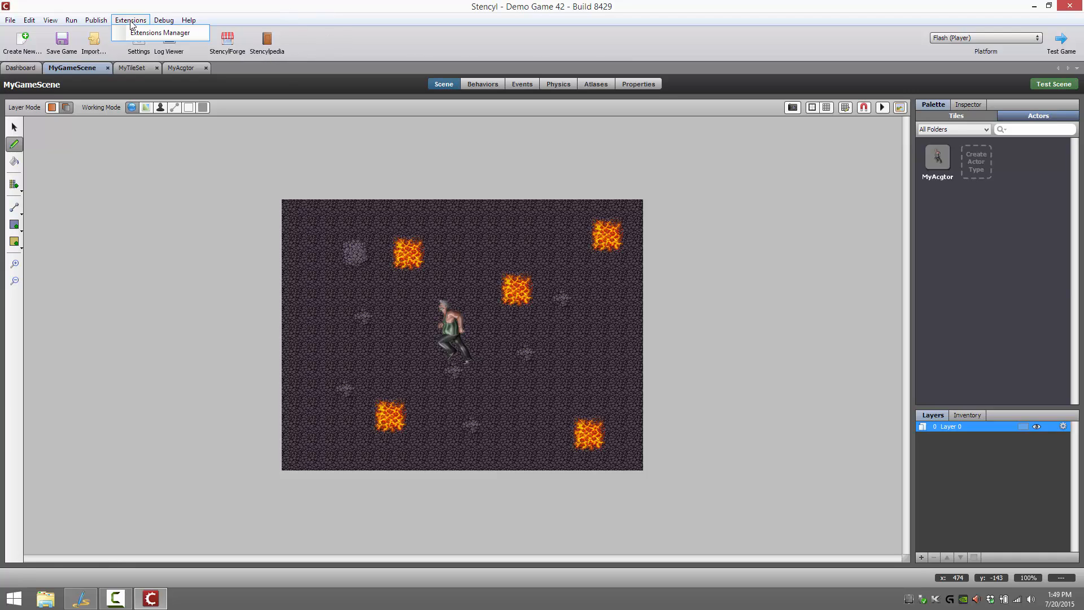
{"action": "mouse_move", "coordinate": [164, 23]}
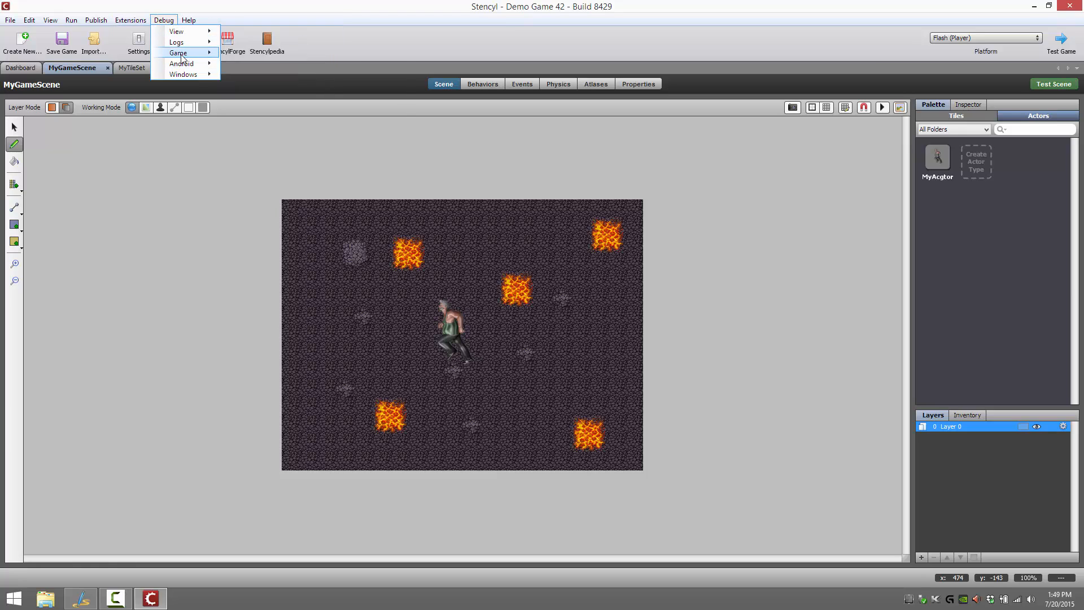
{"action": "mouse_move", "coordinate": [181, 55]}
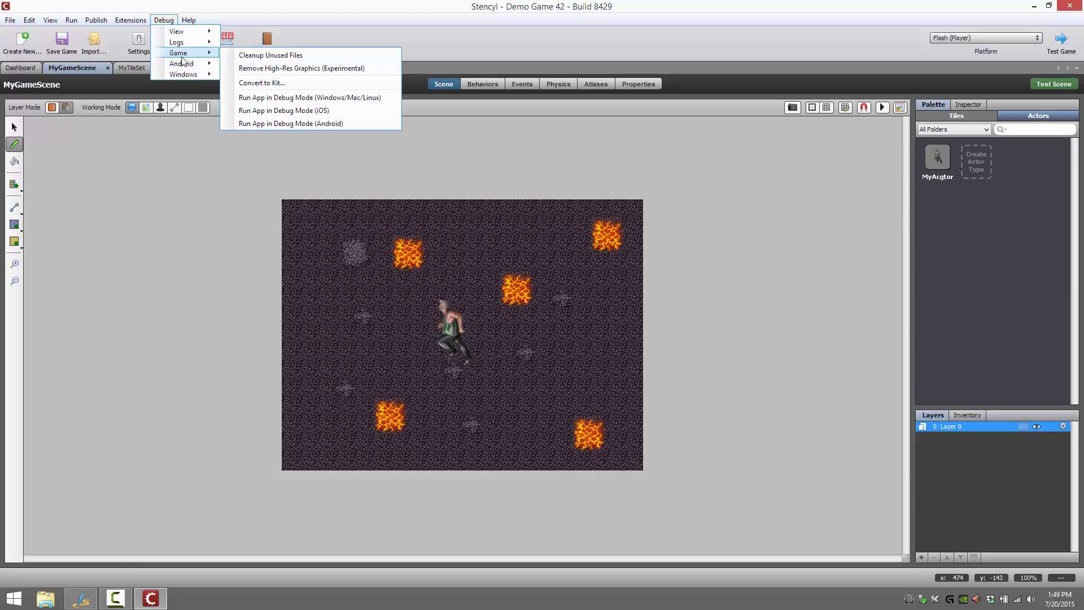
{"action": "mouse_move", "coordinate": [187, 75]}
{"action": "mouse_move", "coordinate": [190, 36]}
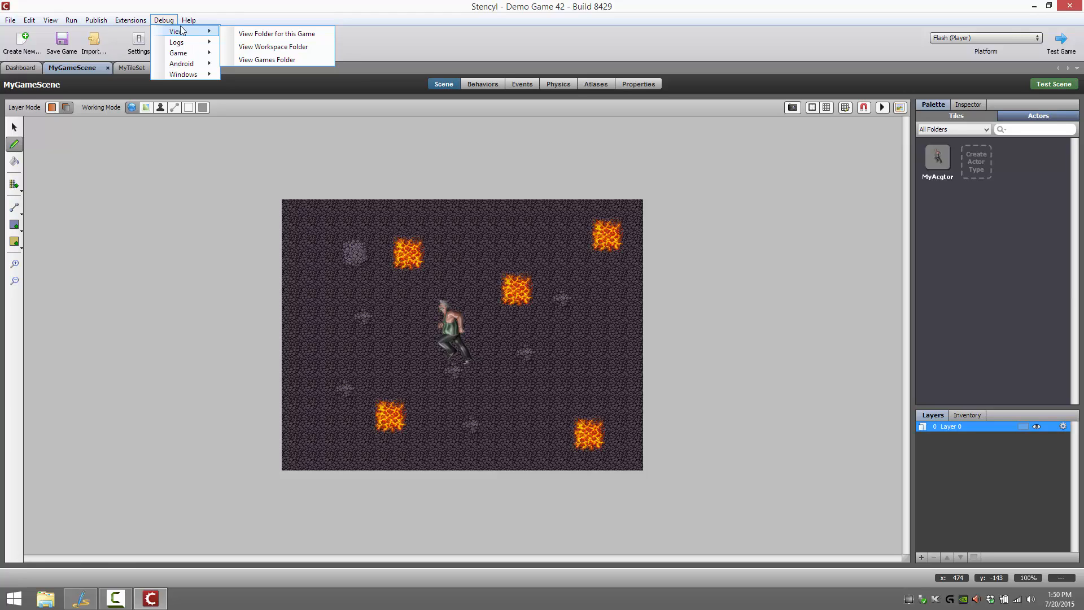
Publish the game as a desktop build for Windows
{"action": "mouse_move", "coordinate": [127, 21]}
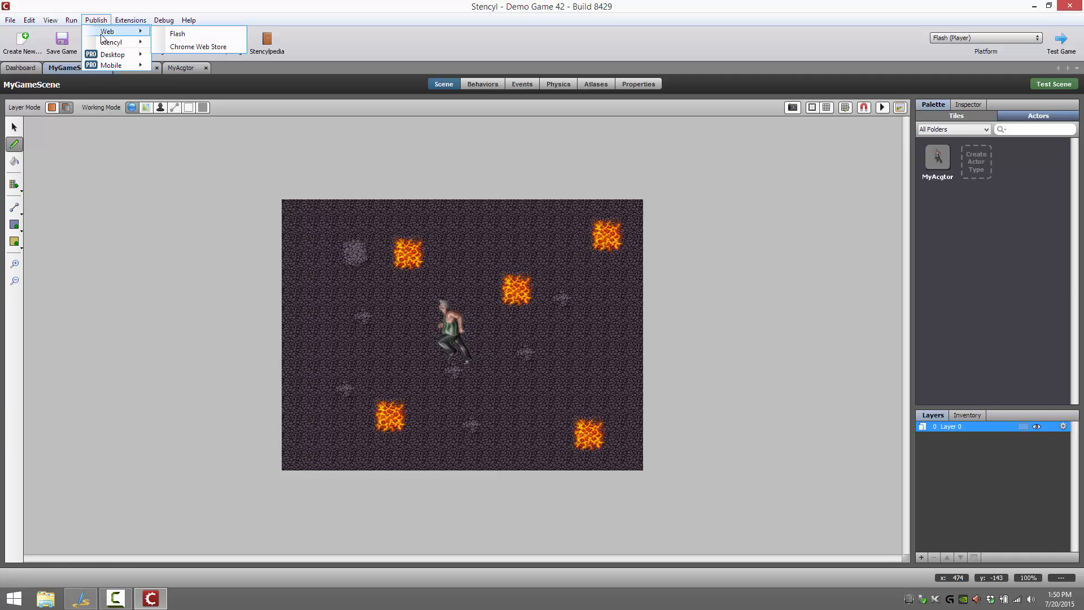
{"action": "mouse_move", "coordinate": [114, 55]}
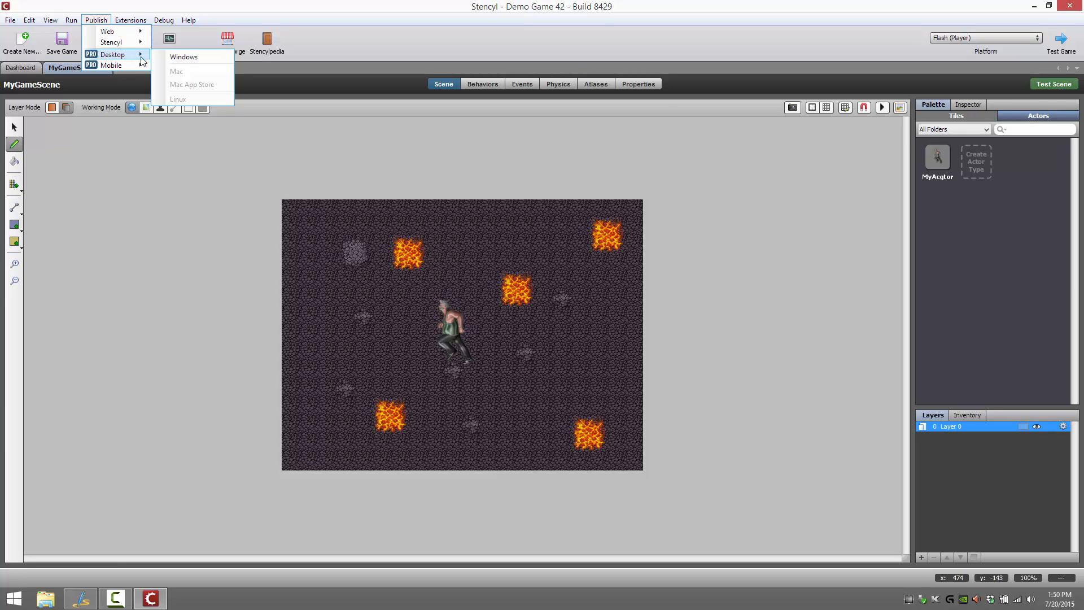
{"action": "left_click", "coordinate": [185, 57]}
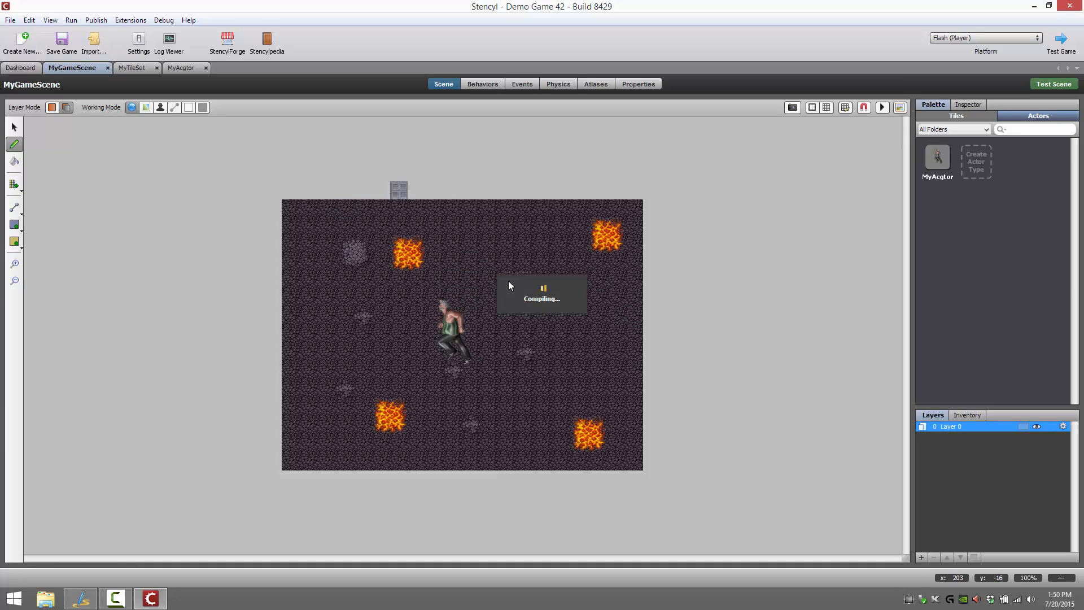
{"action": "left_click", "coordinate": [55, 21]}
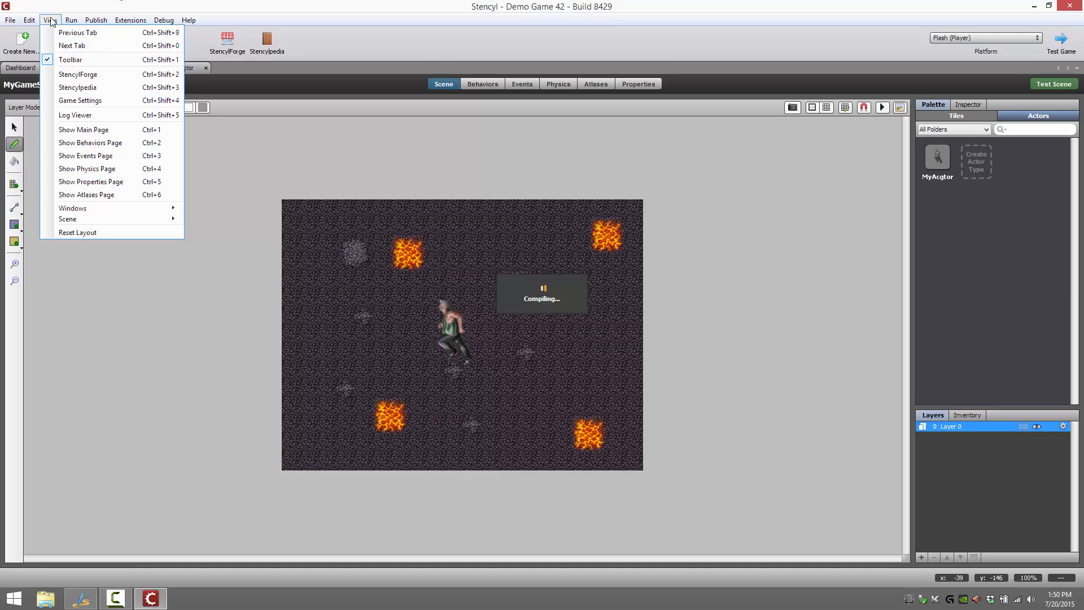
{"action": "mouse_move", "coordinate": [18, 22]}
{"action": "left_click", "coordinate": [456, 2]}
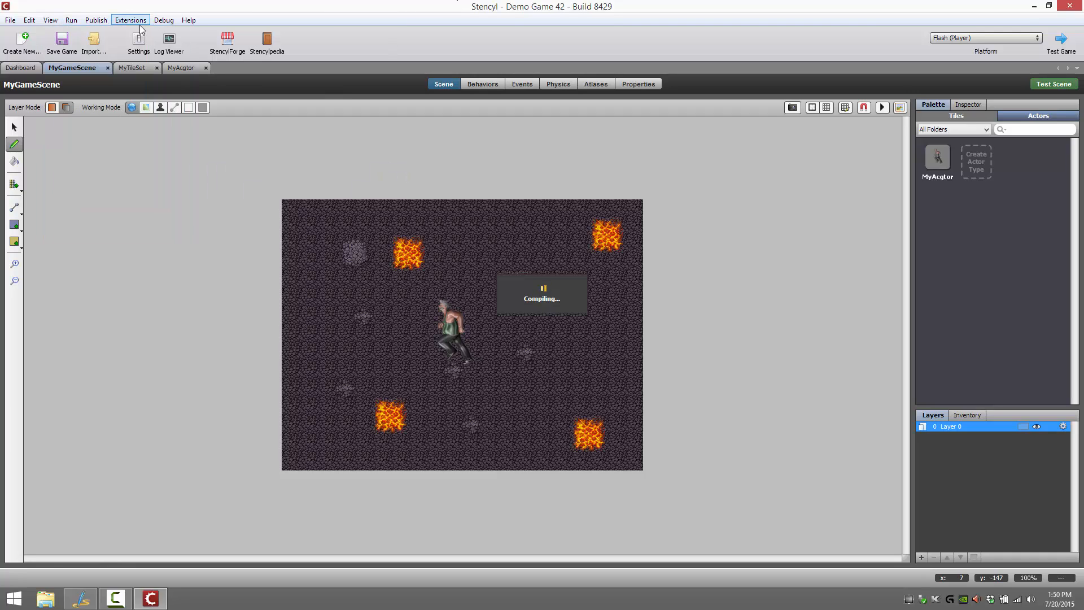
{"action": "left_click", "coordinate": [77, 22]}
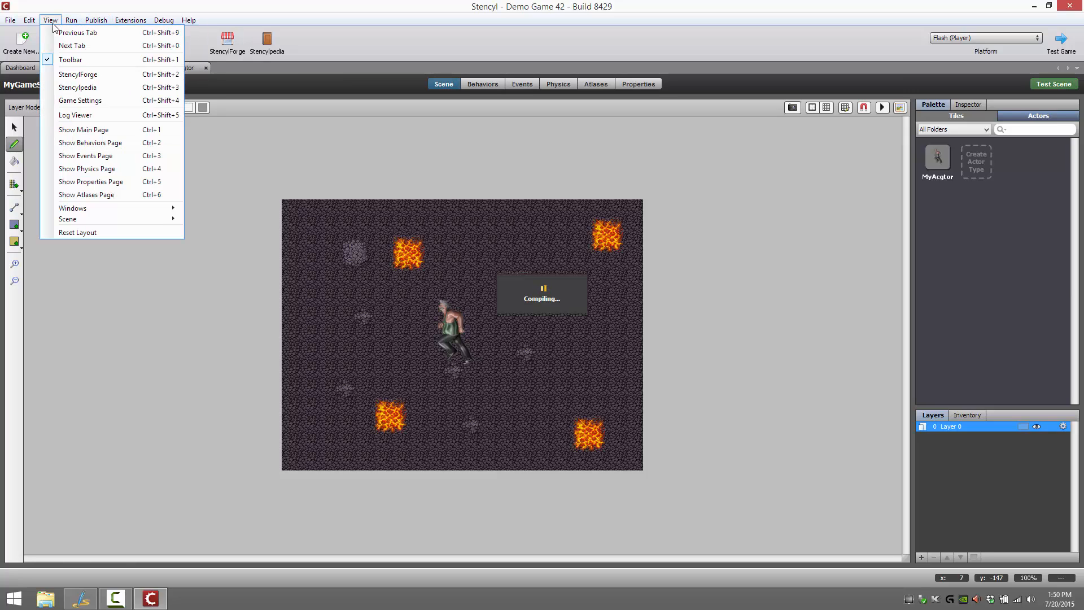
{"action": "mouse_move", "coordinate": [92, 22]}
{"action": "mouse_move", "coordinate": [97, 57]}
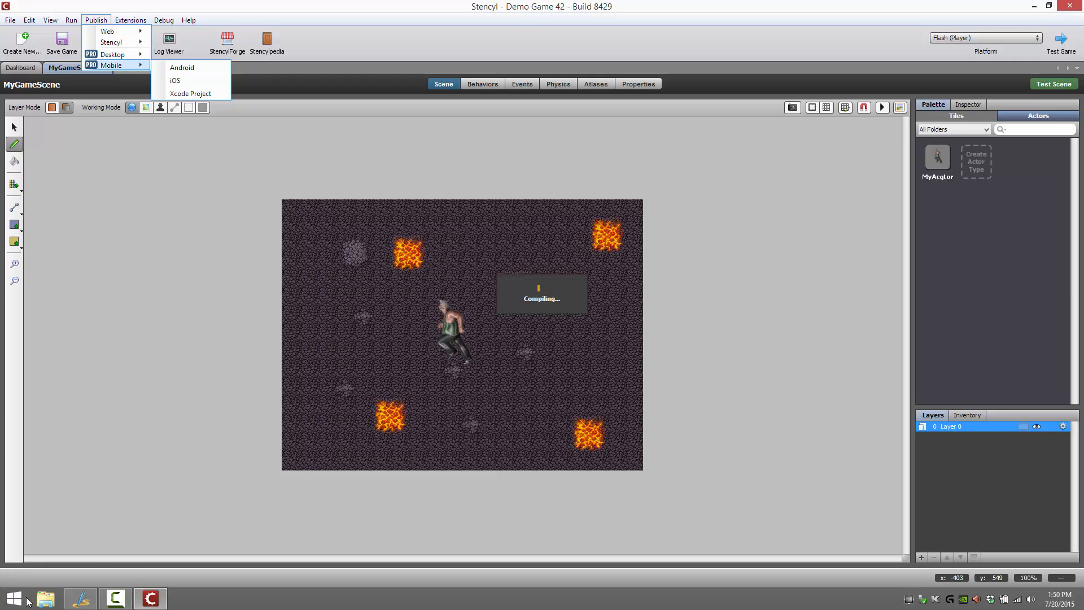
Open the Stencylpedia help site in the browser and go to Stencyl's Pricing page
{"action": "mouse_move", "coordinate": [164, 21]}
{"action": "left_click", "coordinate": [317, 32]}
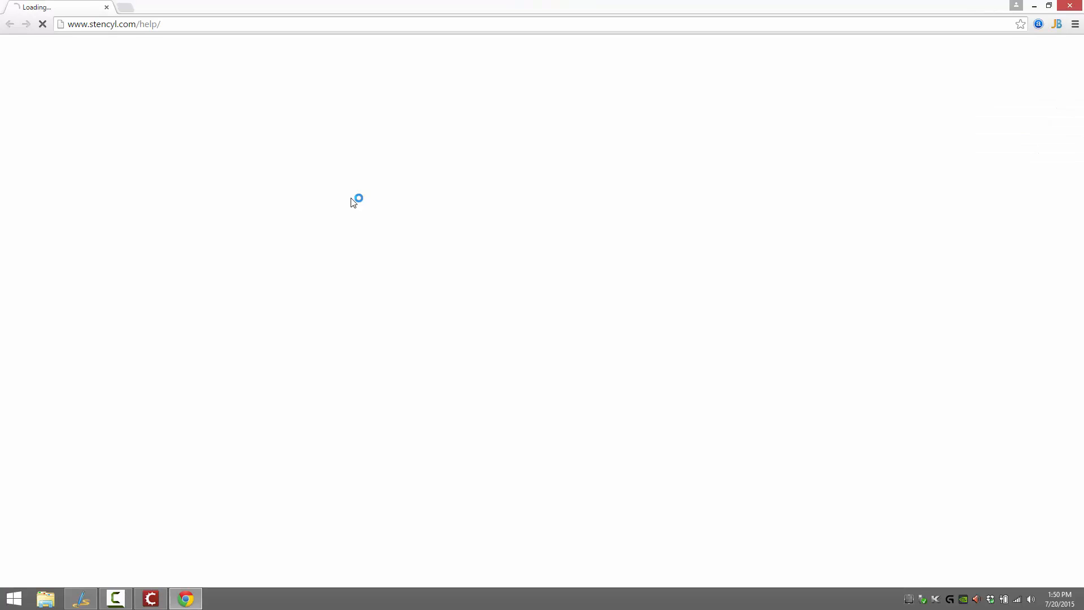
{"action": "left_click", "coordinate": [137, 25]}
{"action": "double_click", "coordinate": [136, 26]}
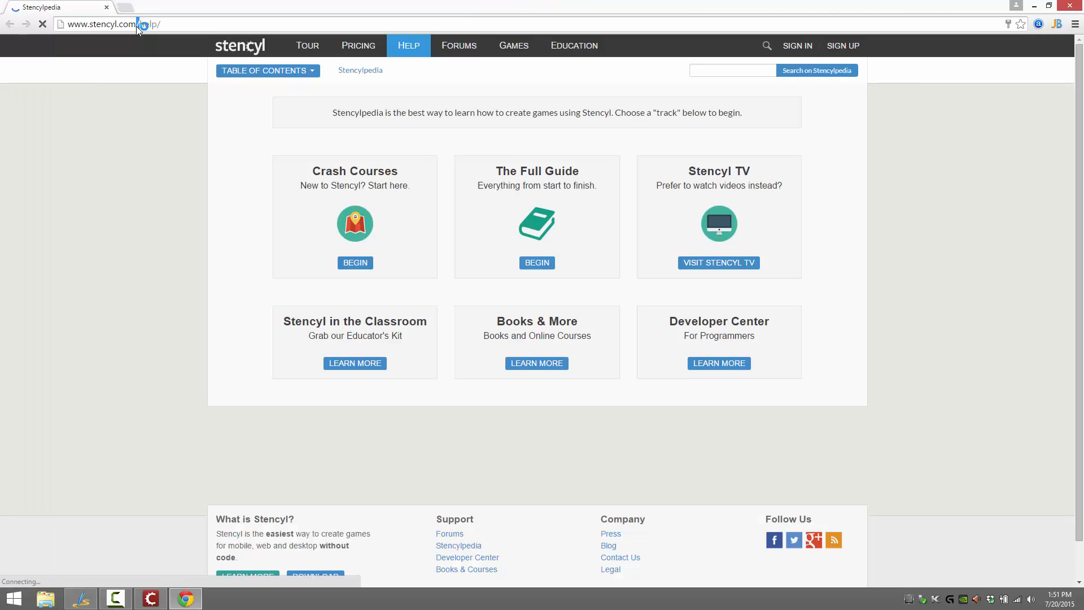
{"action": "mouse_move", "coordinate": [397, 56]}
{"action": "left_click", "coordinate": [352, 45]}
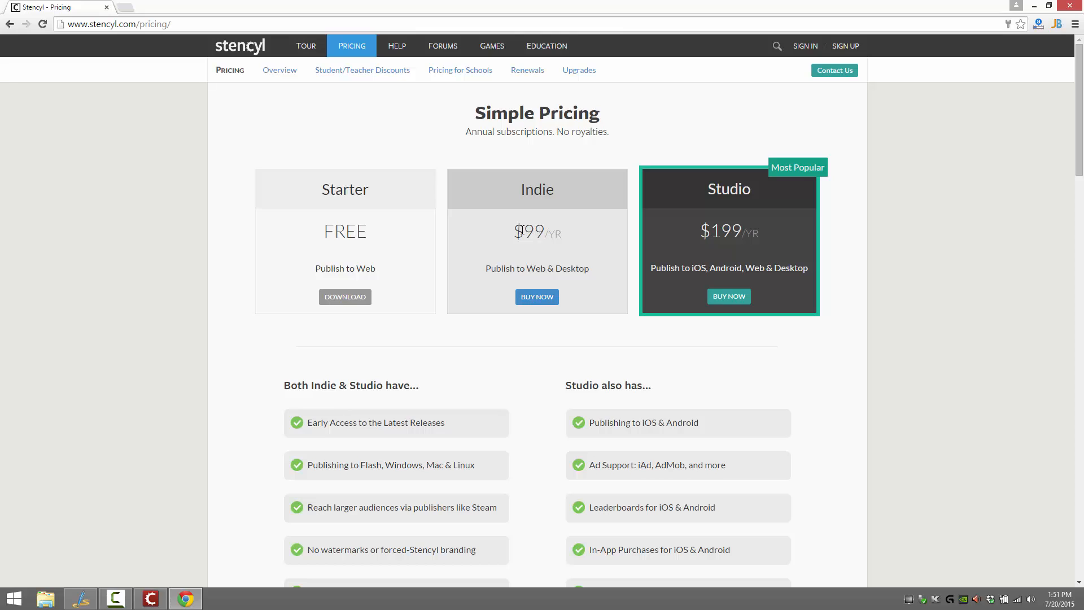
Examine the yearly prices and publishing targets of the Starter, Indie and Studio plans
{"action": "left_click_drag", "start_coordinate": [523, 231], "coordinate": [567, 243]}
{"action": "left_click_drag", "start_coordinate": [689, 268], "coordinate": [823, 266]}
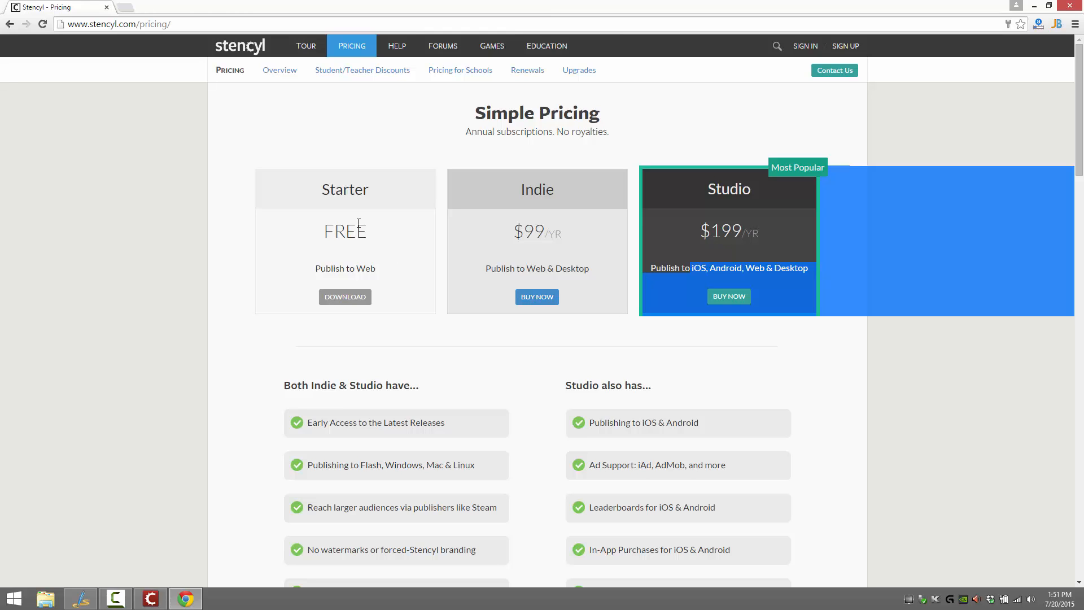
{"action": "left_click_drag", "start_coordinate": [318, 231], "coordinate": [373, 235]}
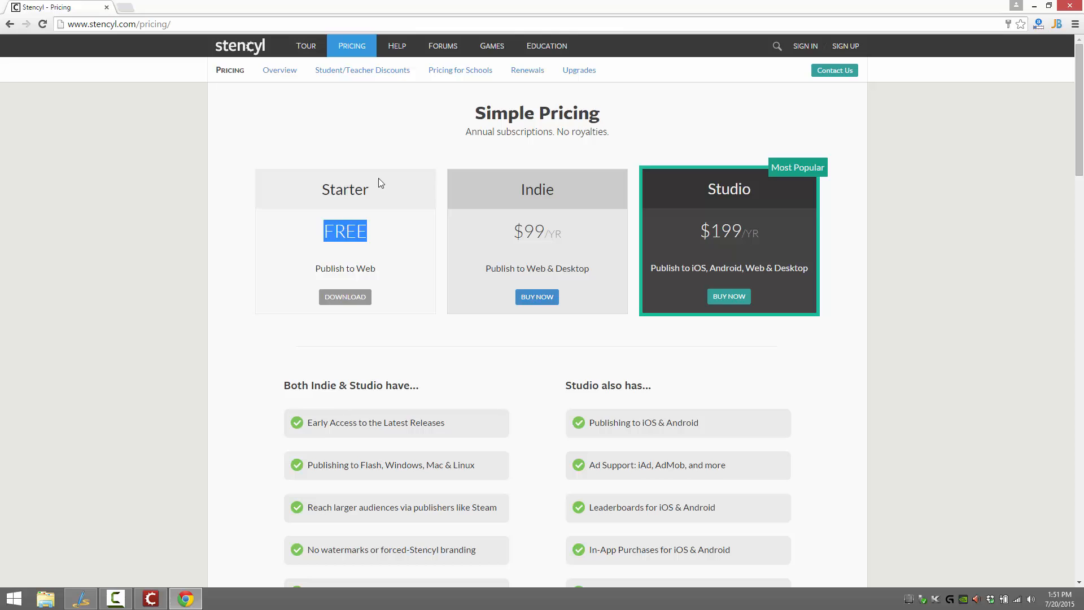
{"action": "left_click_drag", "start_coordinate": [332, 268], "coordinate": [367, 267]}
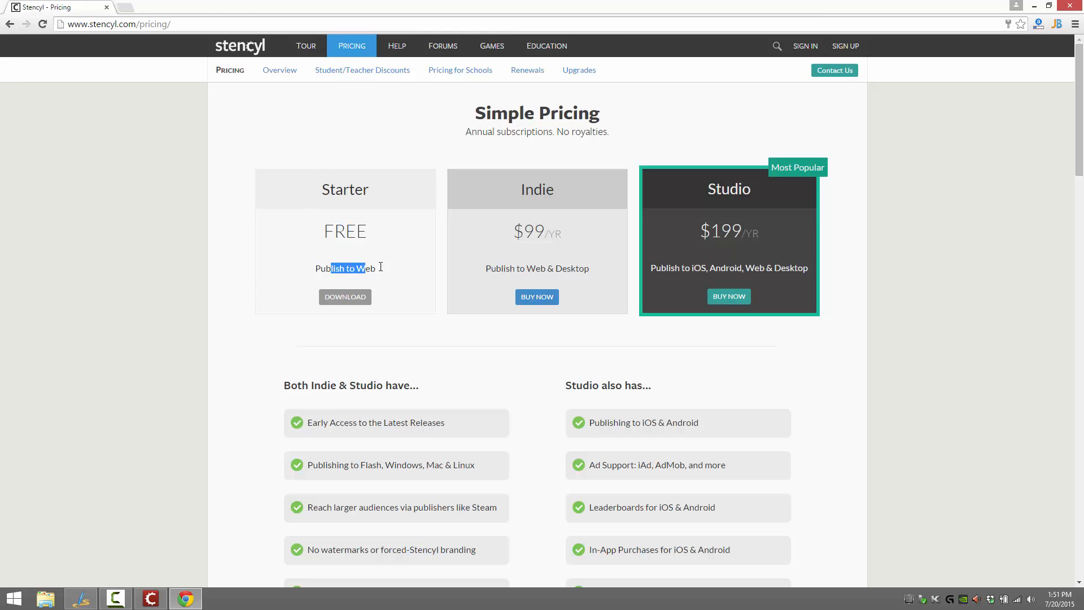
{"action": "left_click", "coordinate": [380, 267]}
{"action": "left_click_drag", "start_coordinate": [545, 231], "coordinate": [518, 236]}
{"action": "left_click", "coordinate": [714, 224]}
{"action": "left_click_drag", "start_coordinate": [741, 231], "coordinate": [710, 231]}
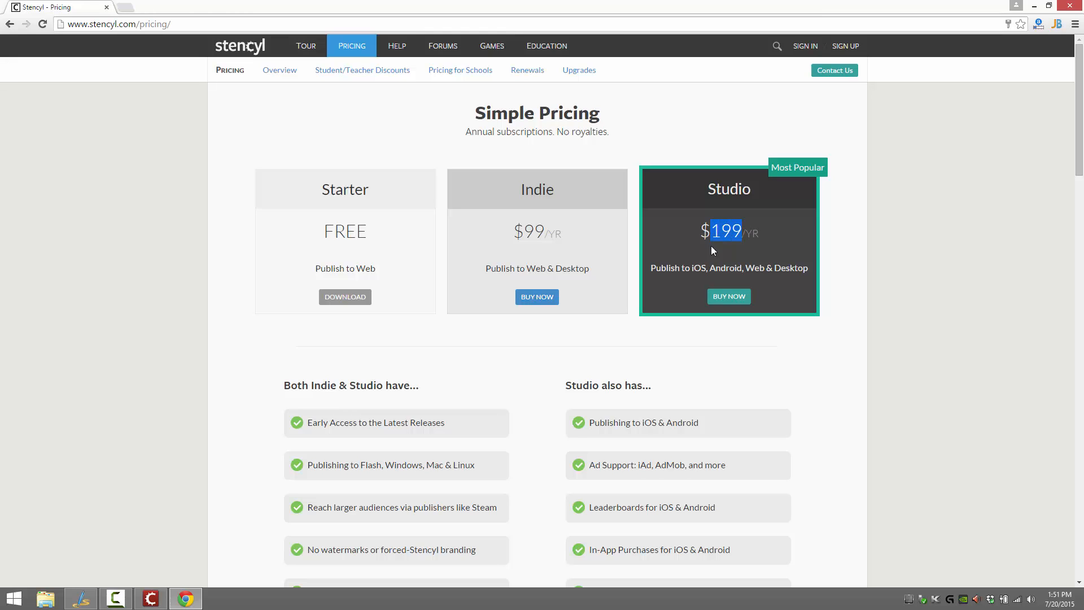